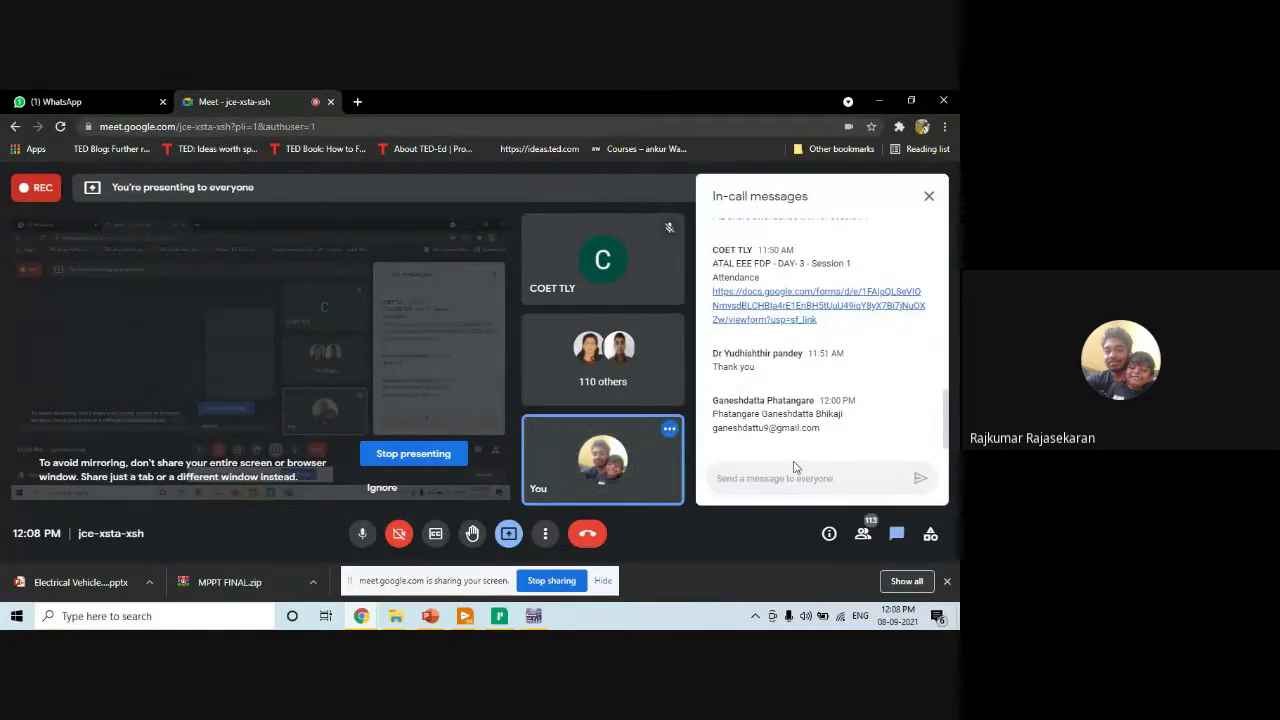
Bring up the circuit on the MPPT Charge Controller Prototyping slide, then switch to Multisim and stop the running Design1 simulation.
click(878, 101)
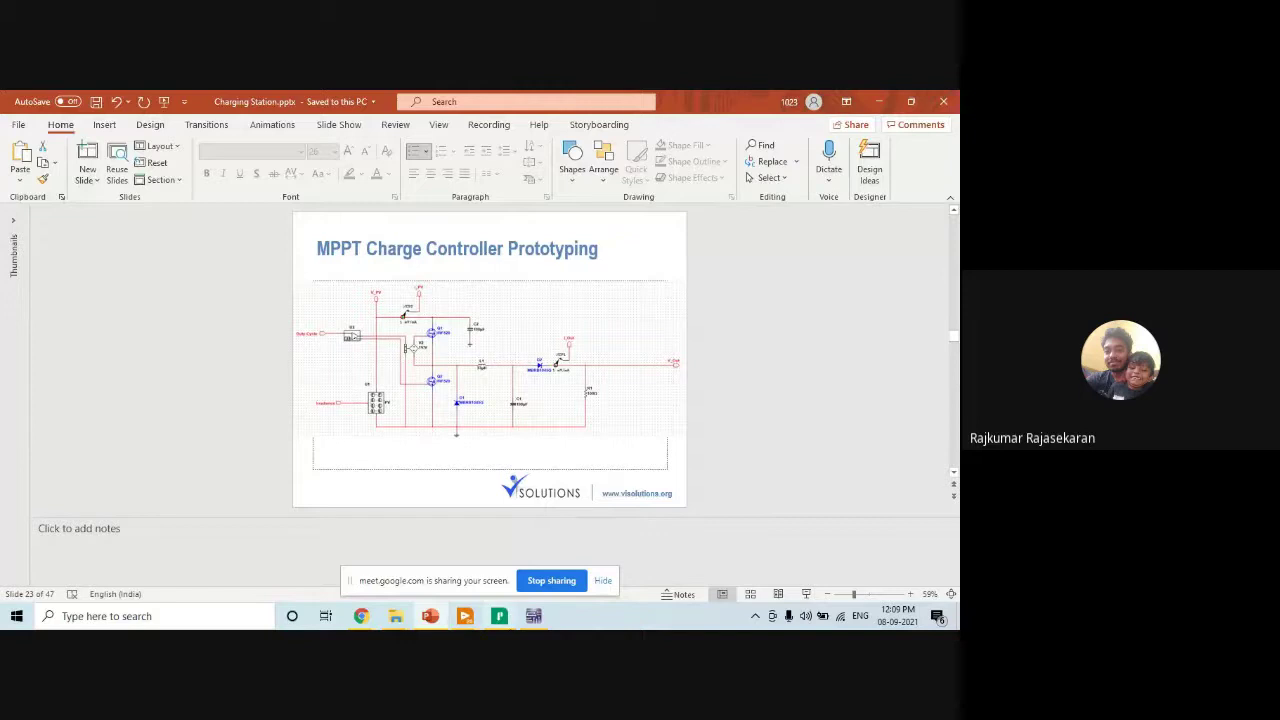
click(514, 356)
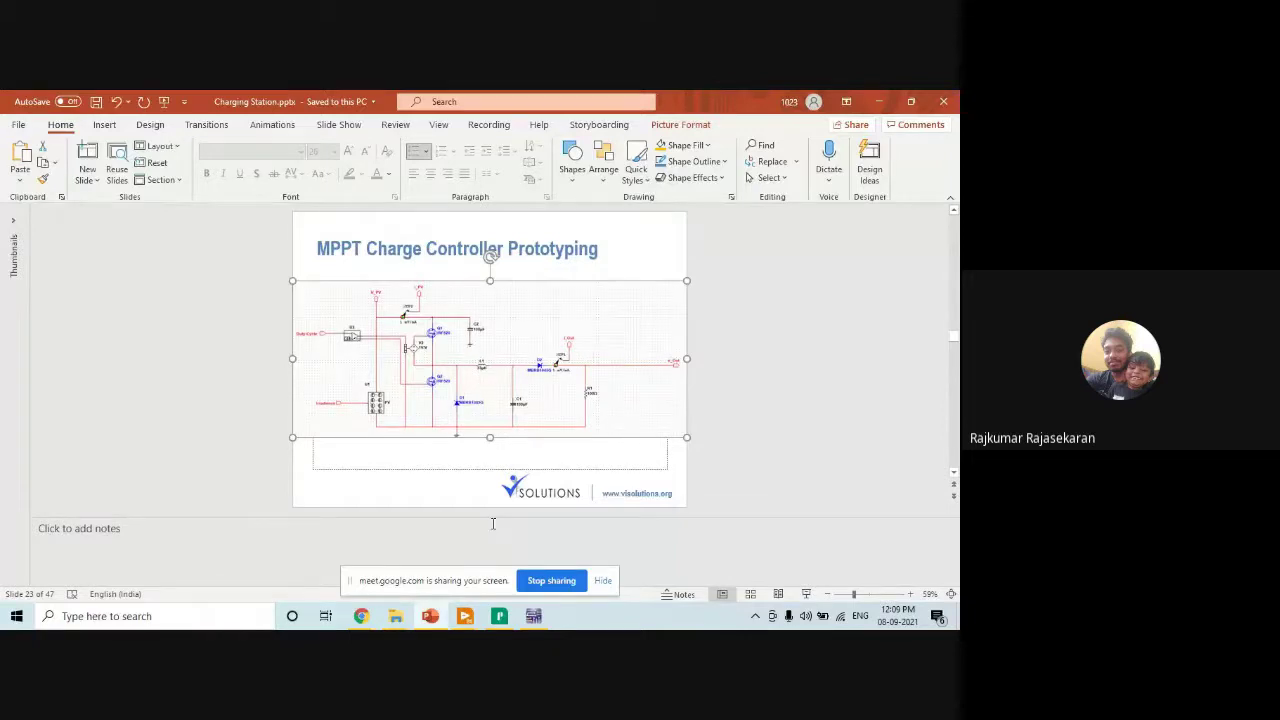
click(422, 622)
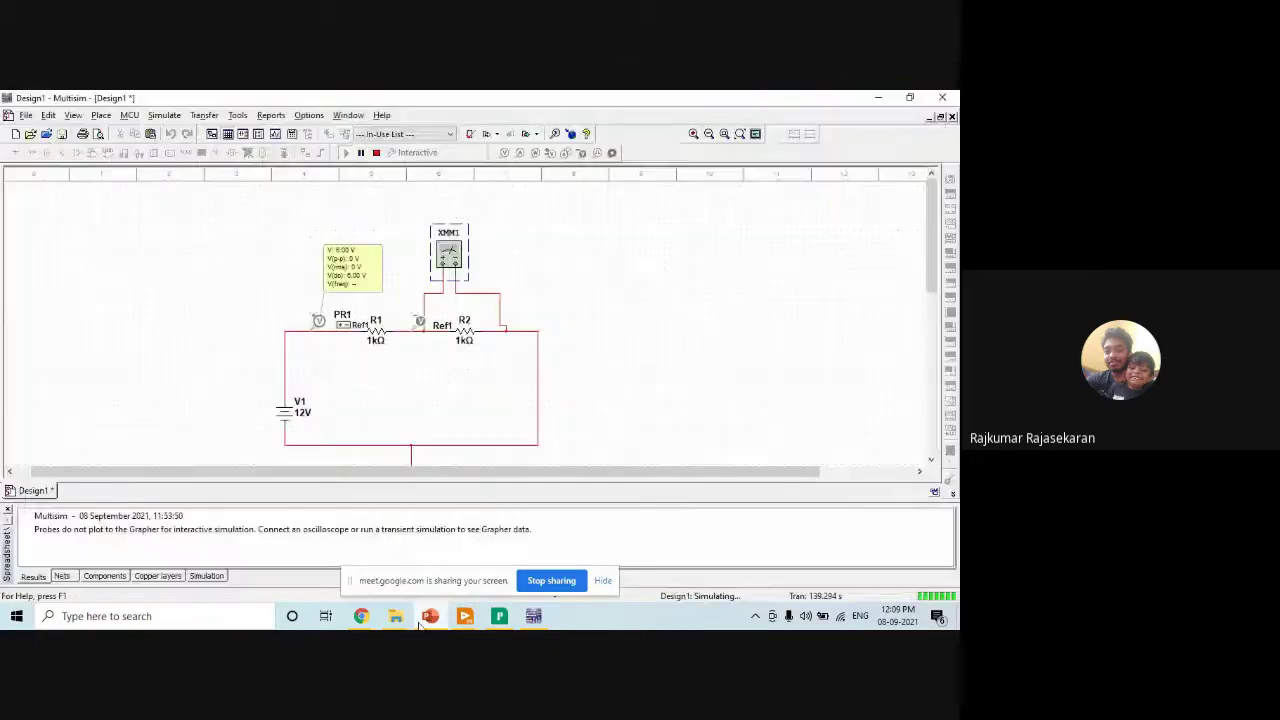
right_click(714, 340)
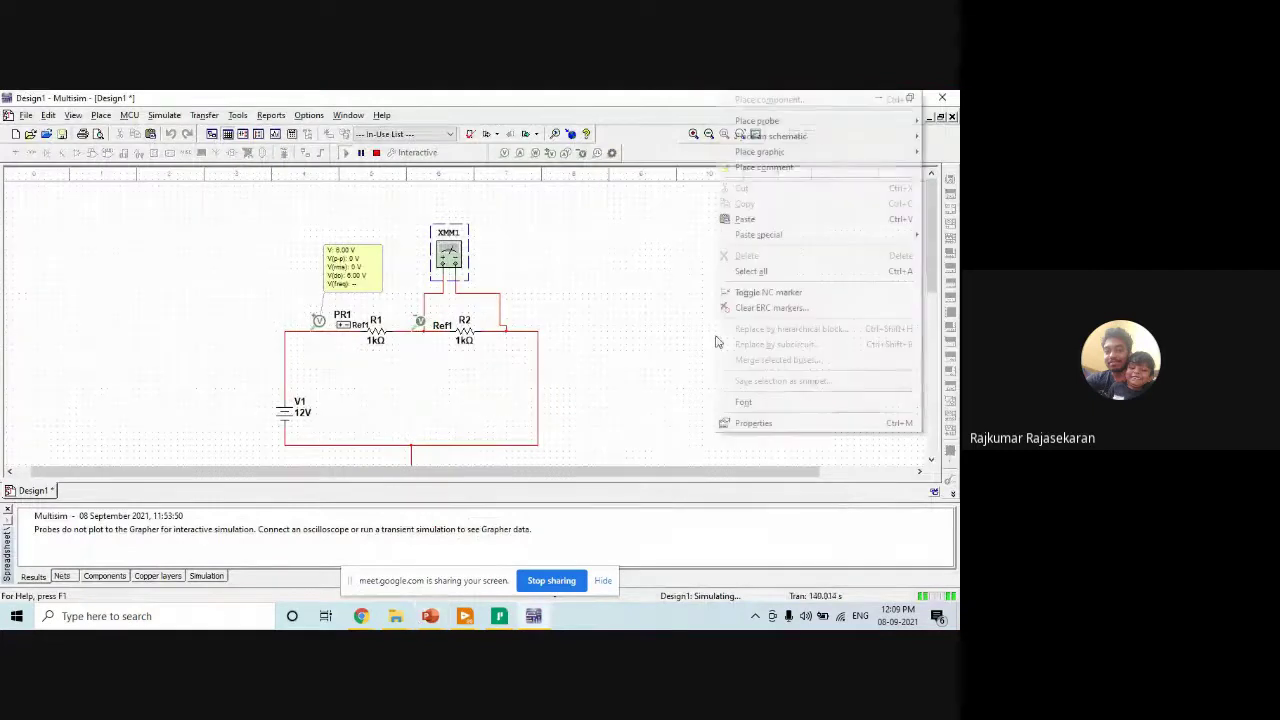
click(609, 386)
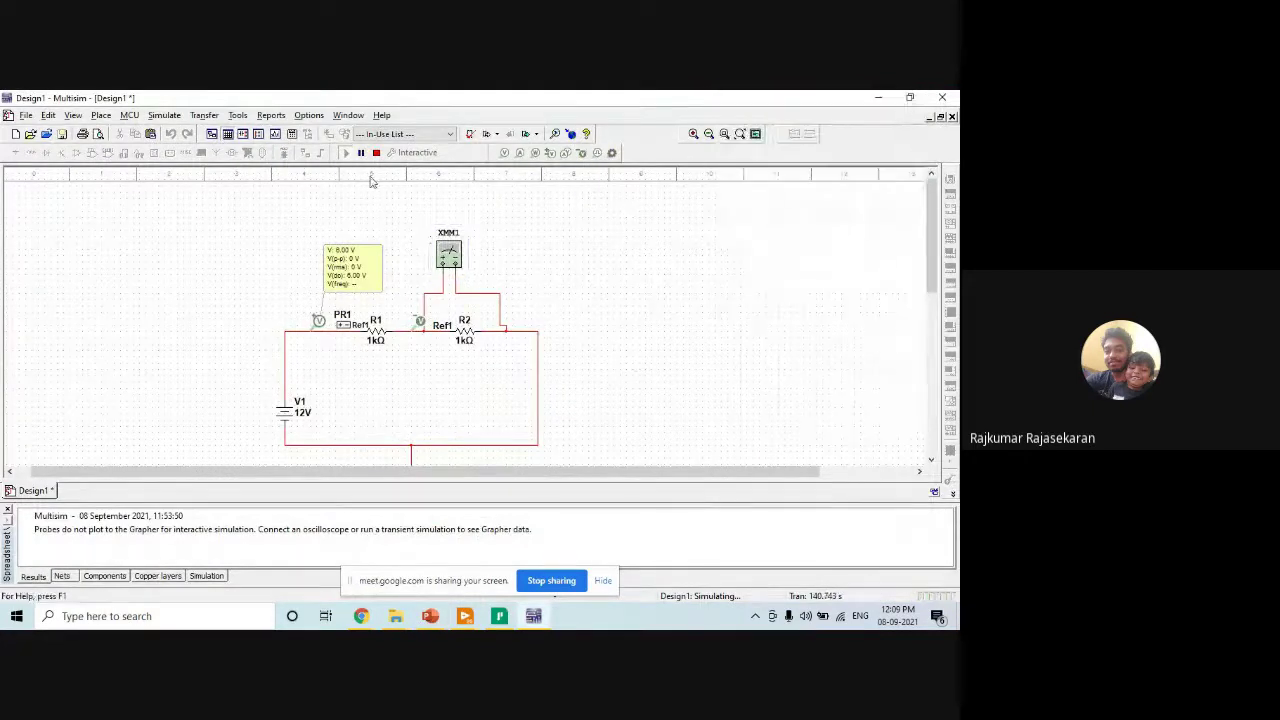
click(376, 152)
Search all component groups of the Master Database for "solar".
right_click(618, 277)
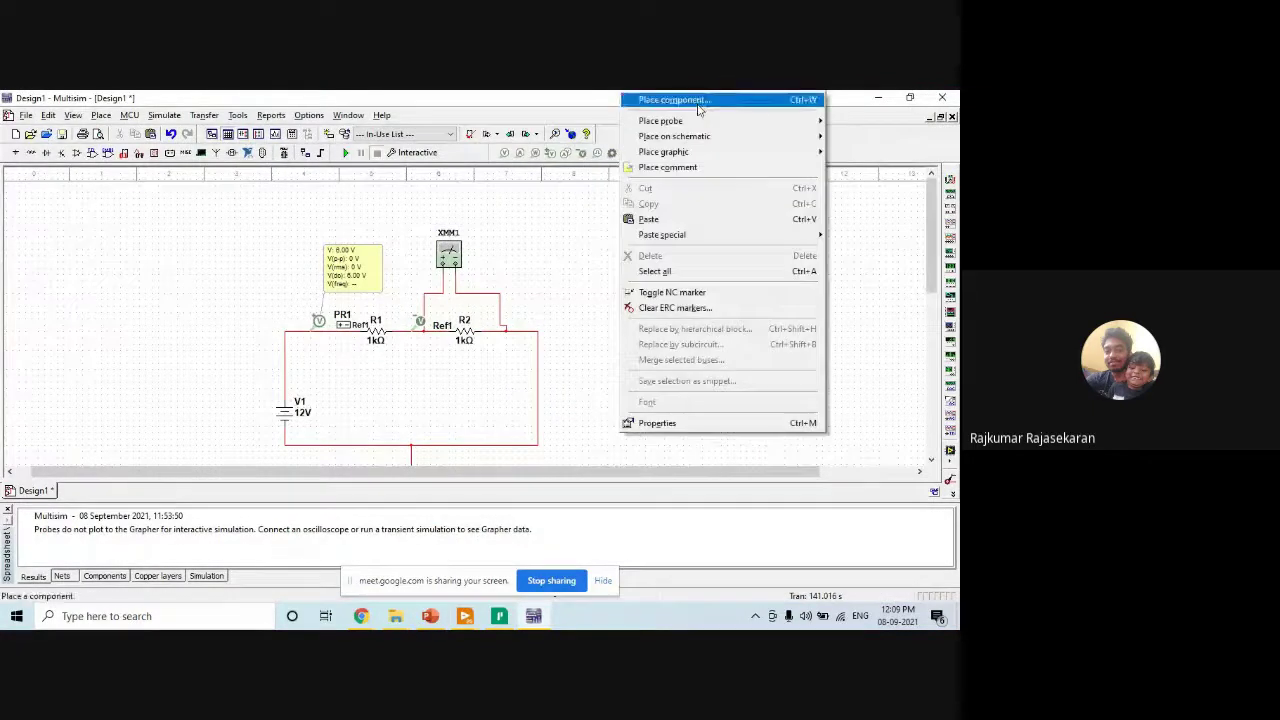
click(690, 99)
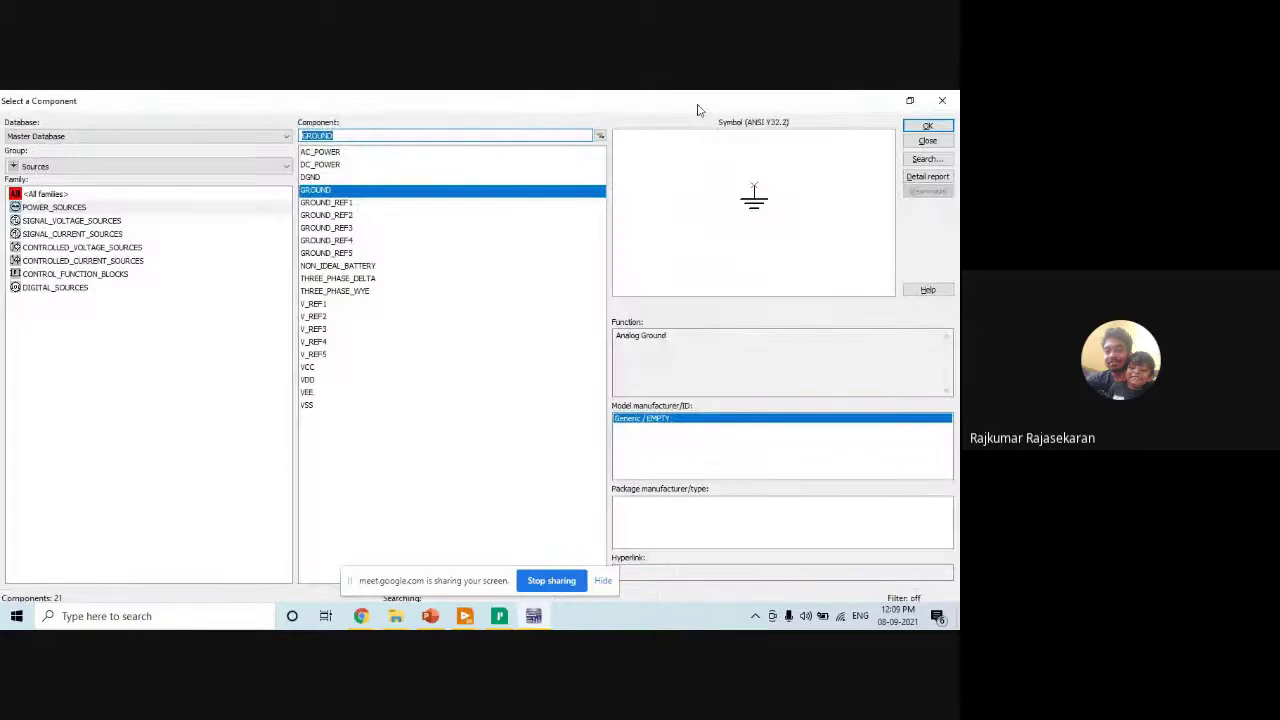
click(240, 166)
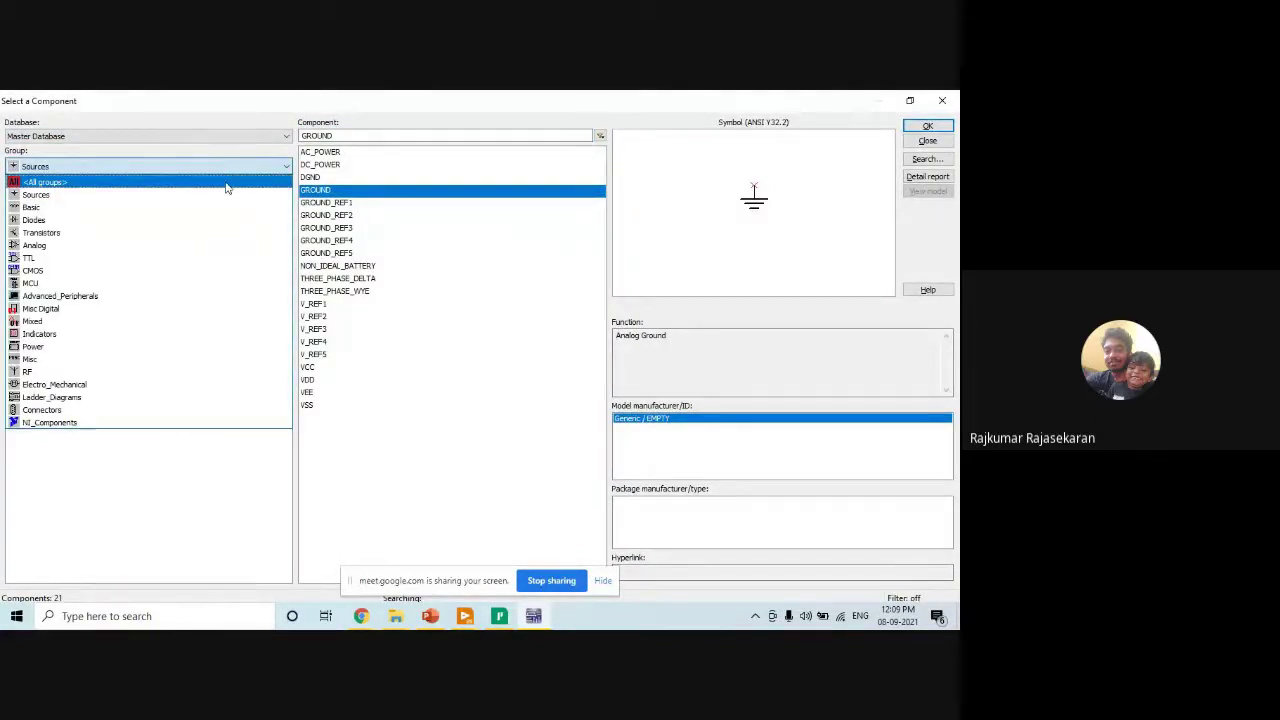
click(229, 183)
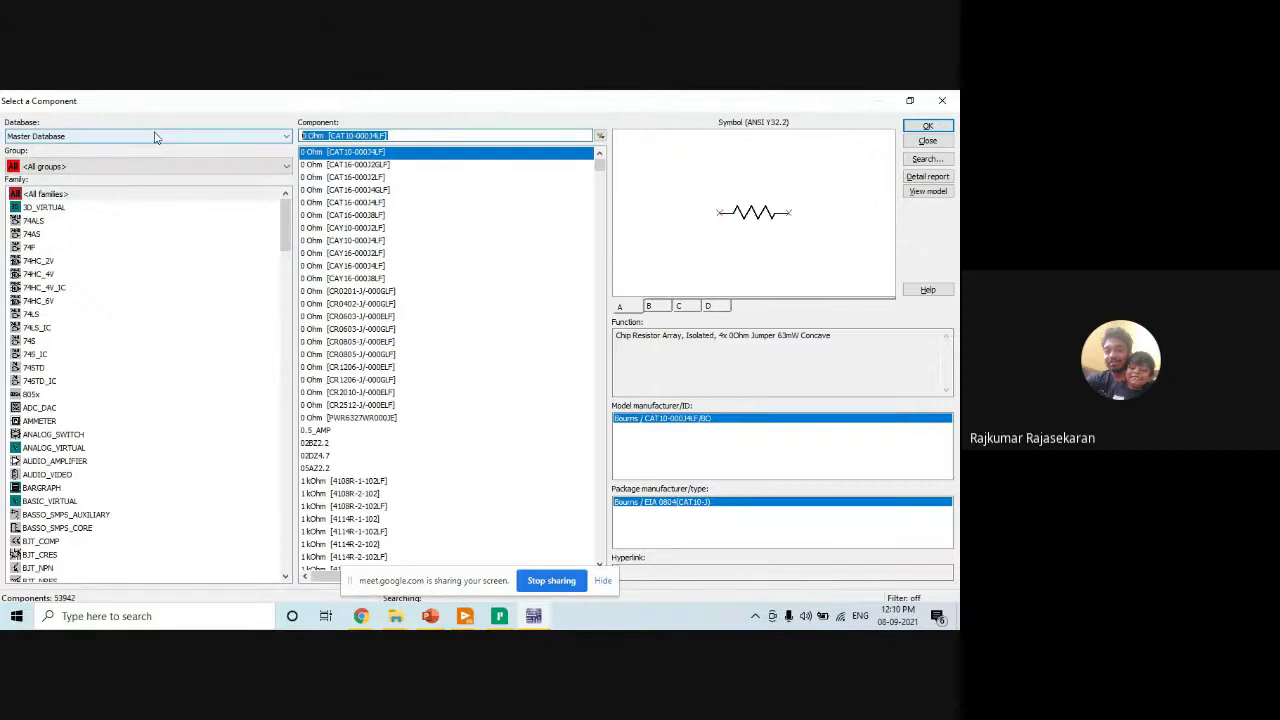
text(so)
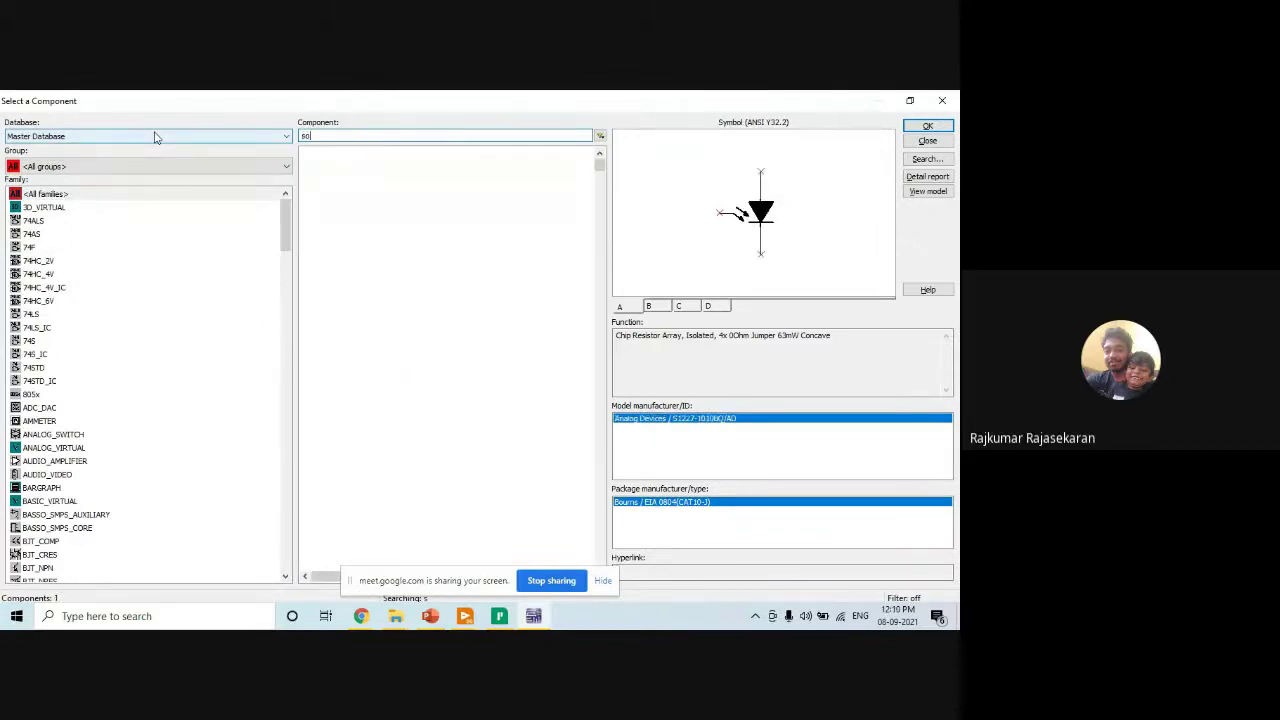
text(lar)
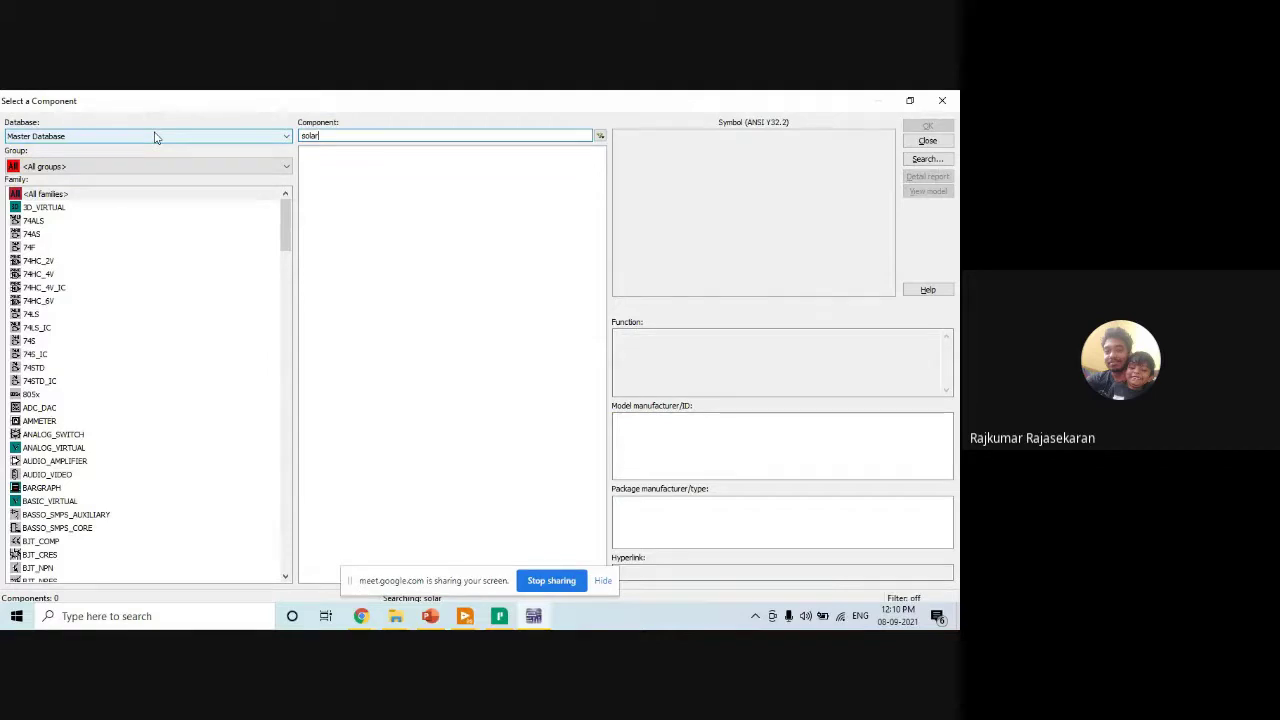
Search the component database for "PV" instead.
key(BackSpace)
key(BackSpace)
key(BackSpace)
key(BackSpace)
text(PV)
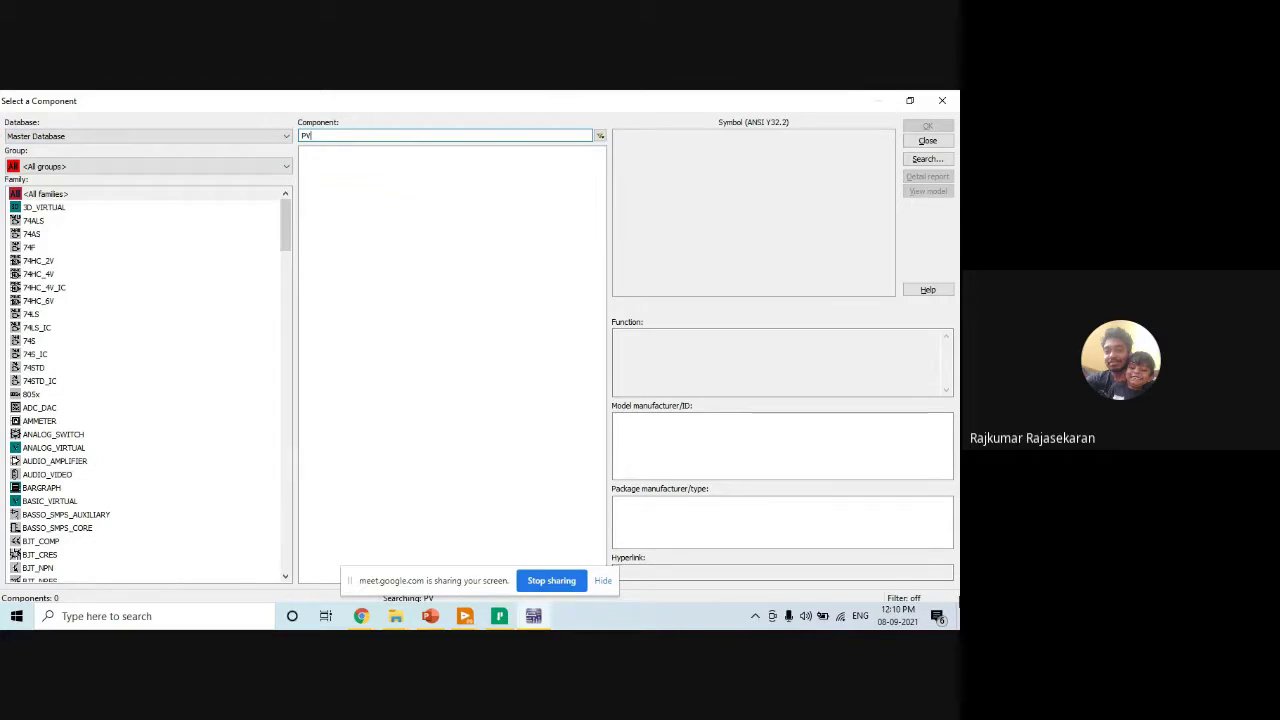
Switch to LabVIEW, stop the MPPT PID Controller VI from its error message, and return to the Multisim component search.
key(super+d)
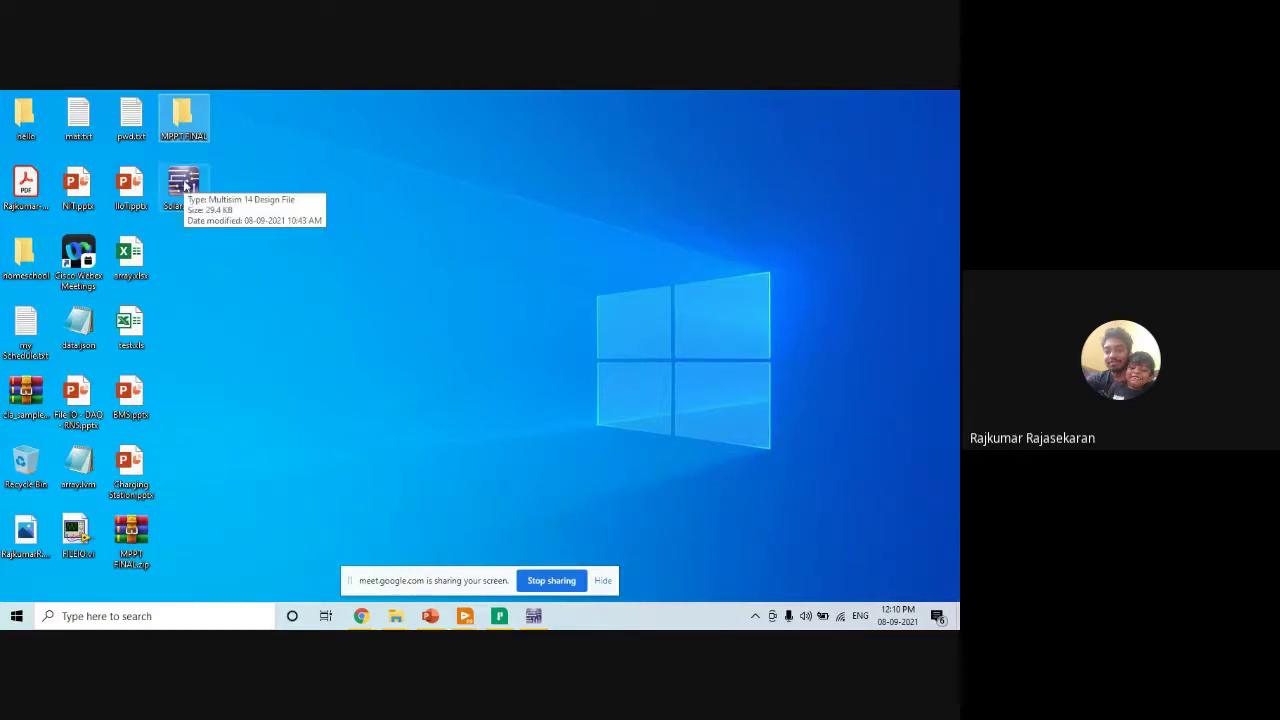
click(533, 617)
click(533, 617)
click(533, 617)
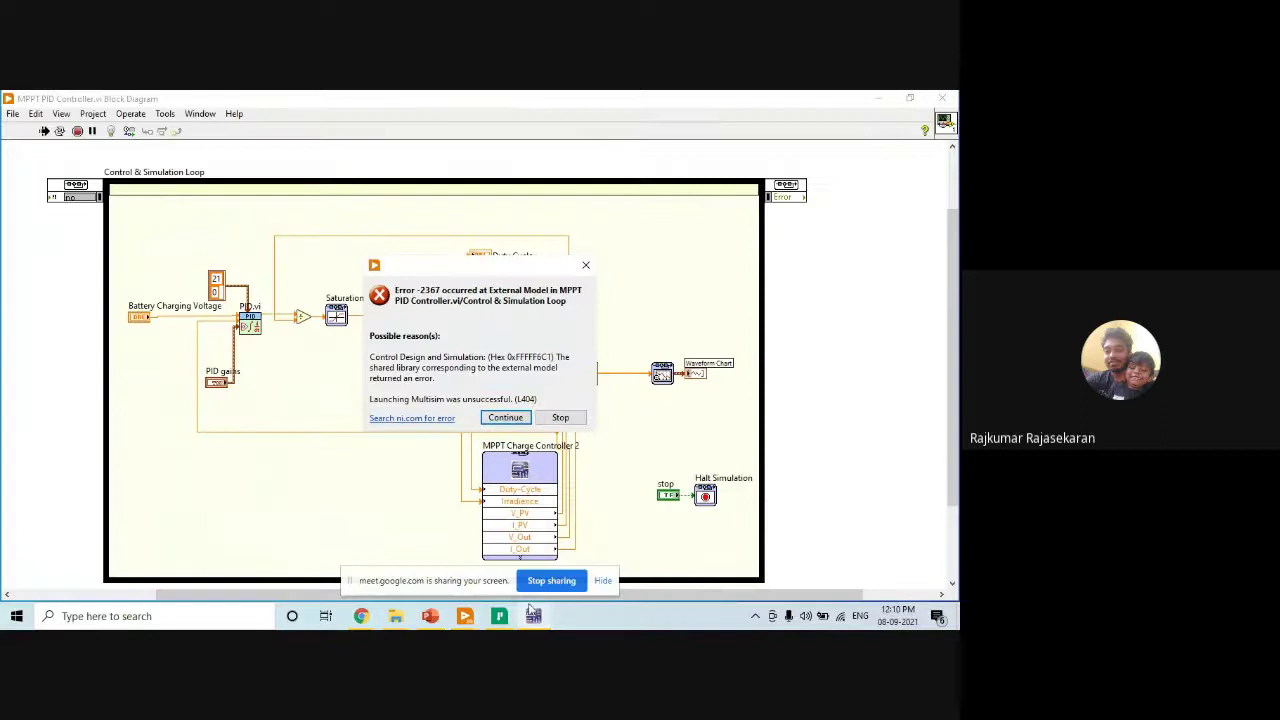
click(566, 418)
mouse_move(465, 616)
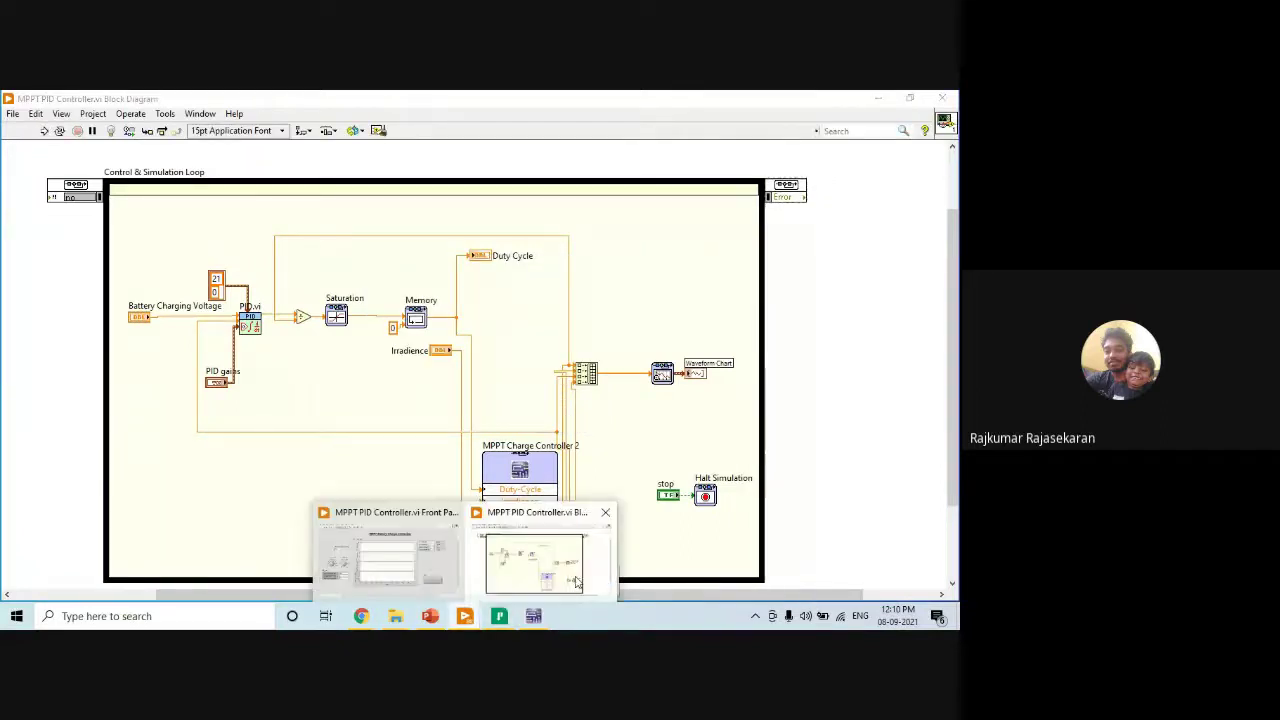
click(533, 617)
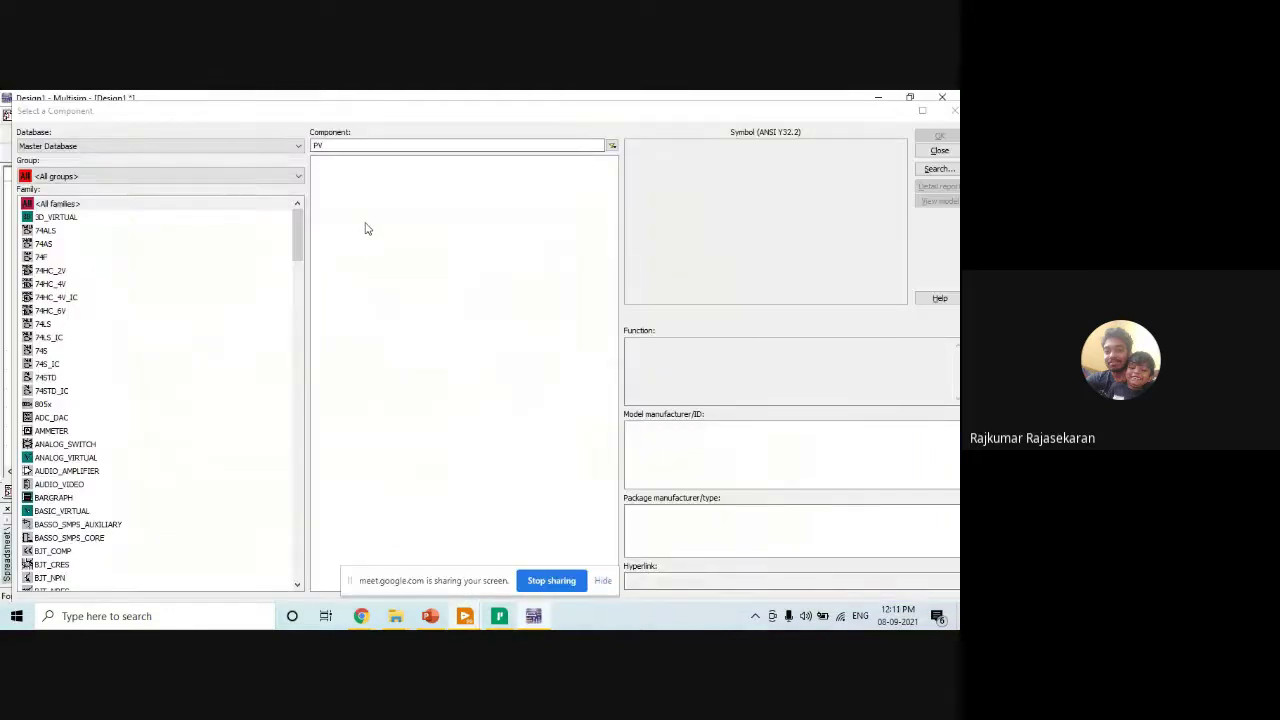
Search the component database for "Photo" and close the component browser without placing anything.
click(380, 143)
key(BackSpace)
text(h)
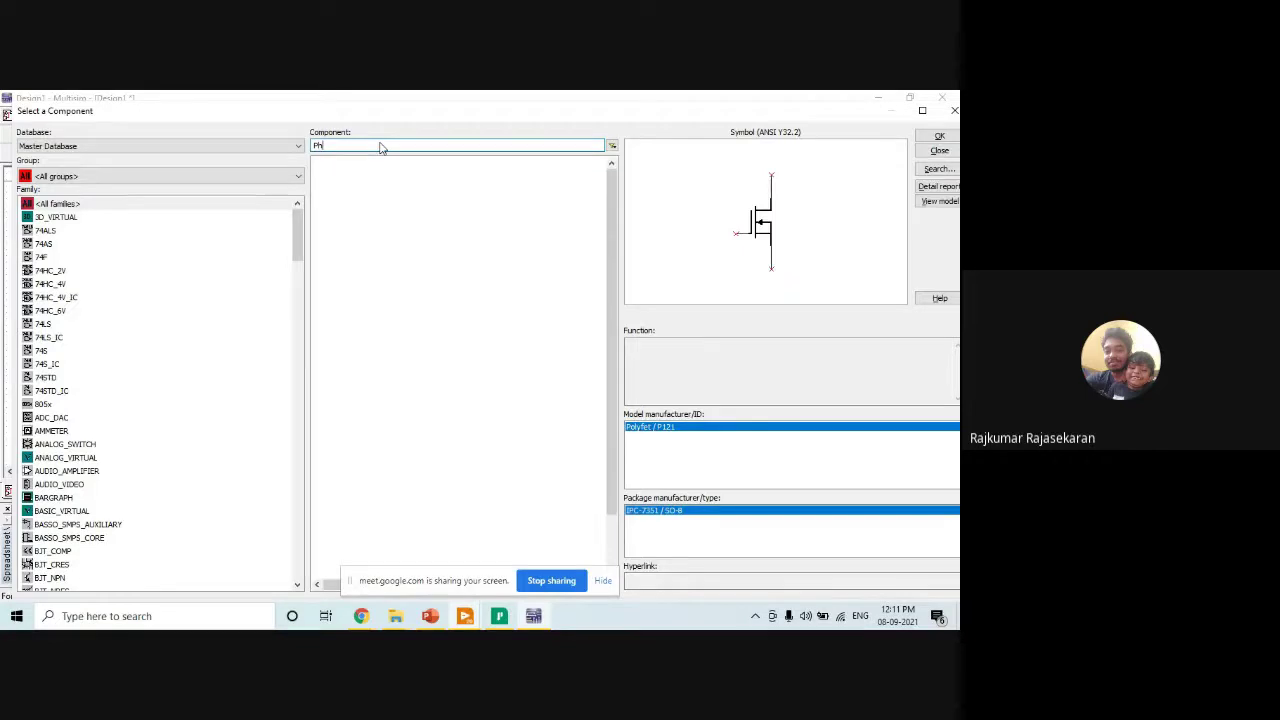
text(oto)
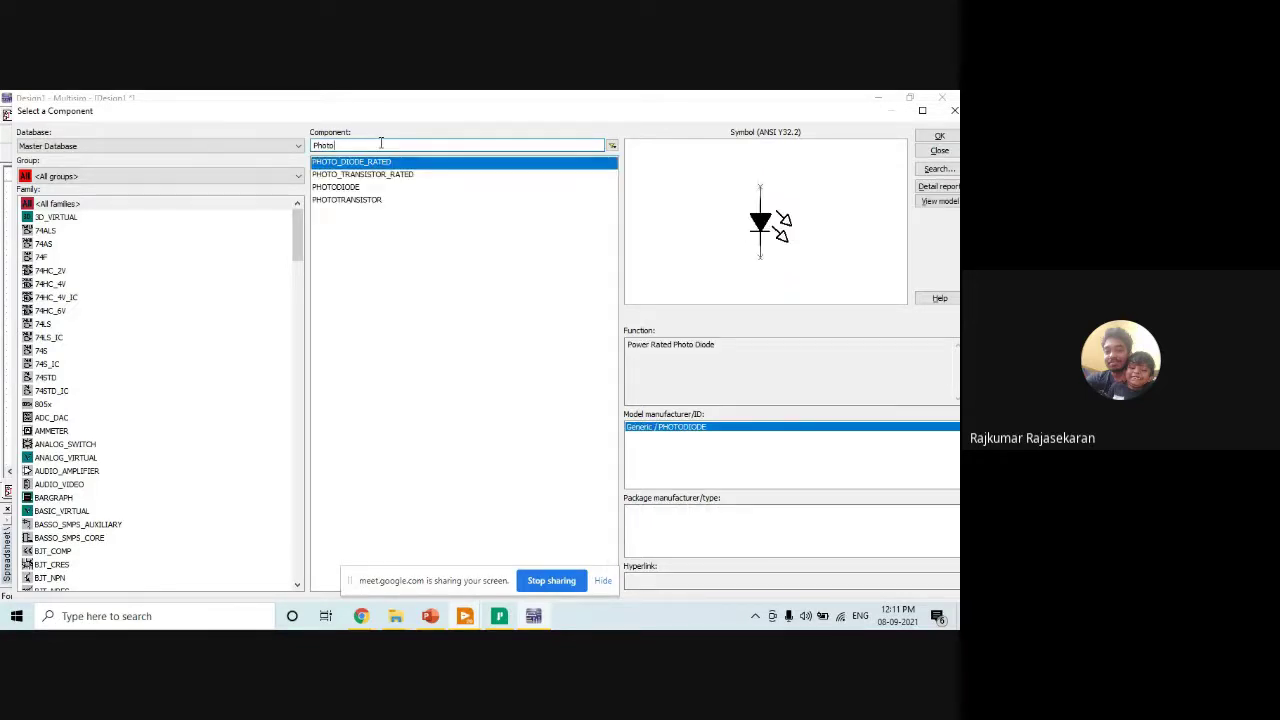
click(954, 110)
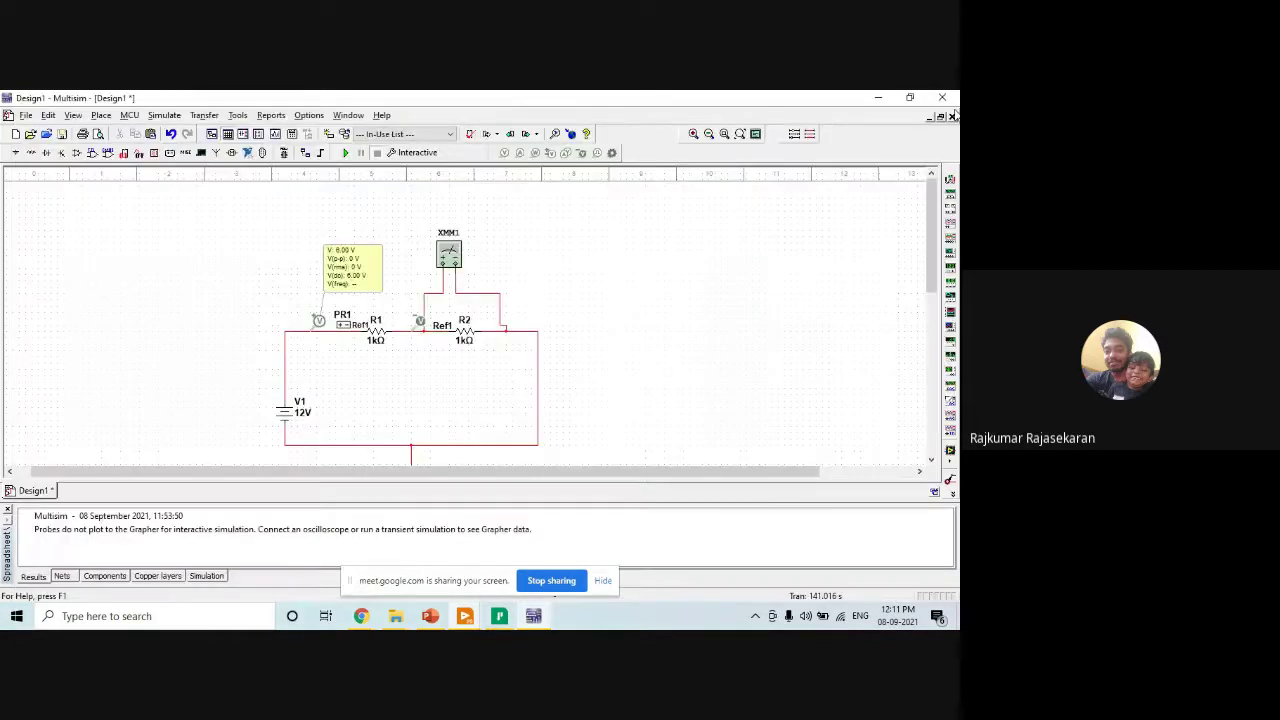
drag(186, 196, 414, 380)
scroll(500, 340, down, 5)
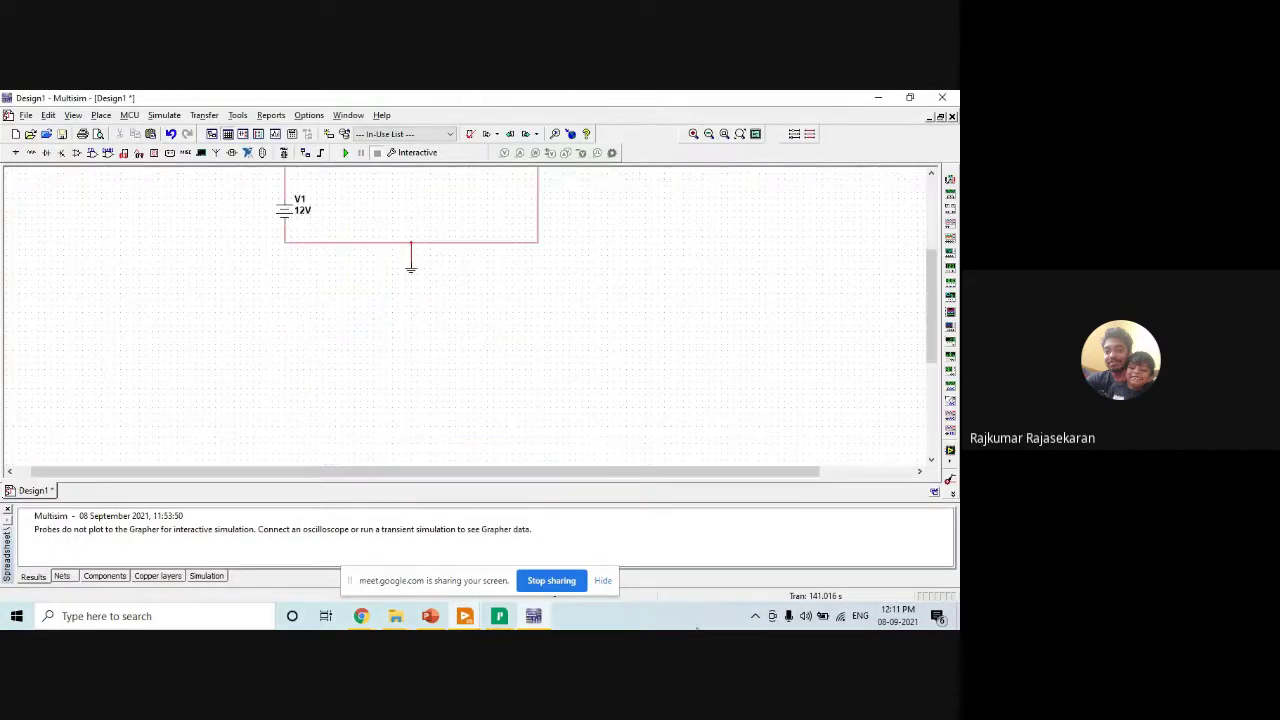
click(578, 321)
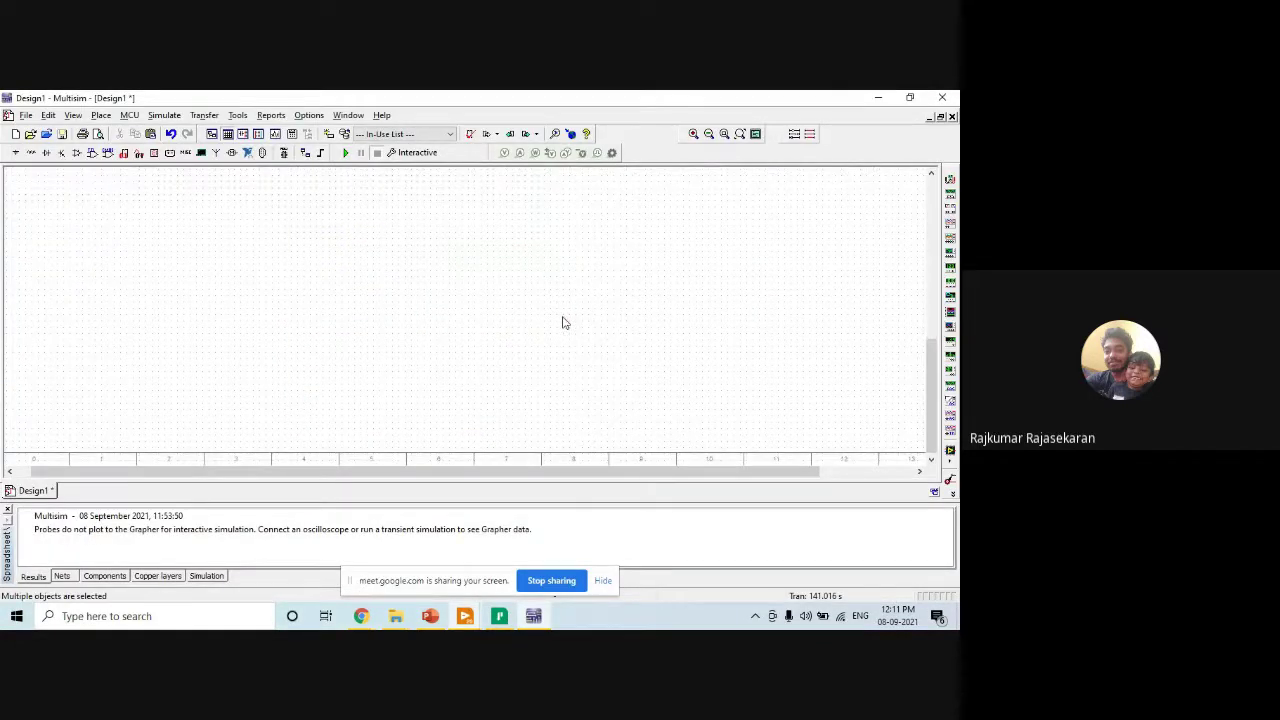
Open the Solar design file from the desktop in Multisim and enlarge its window to fill the workspace.
key(alt+Tab)
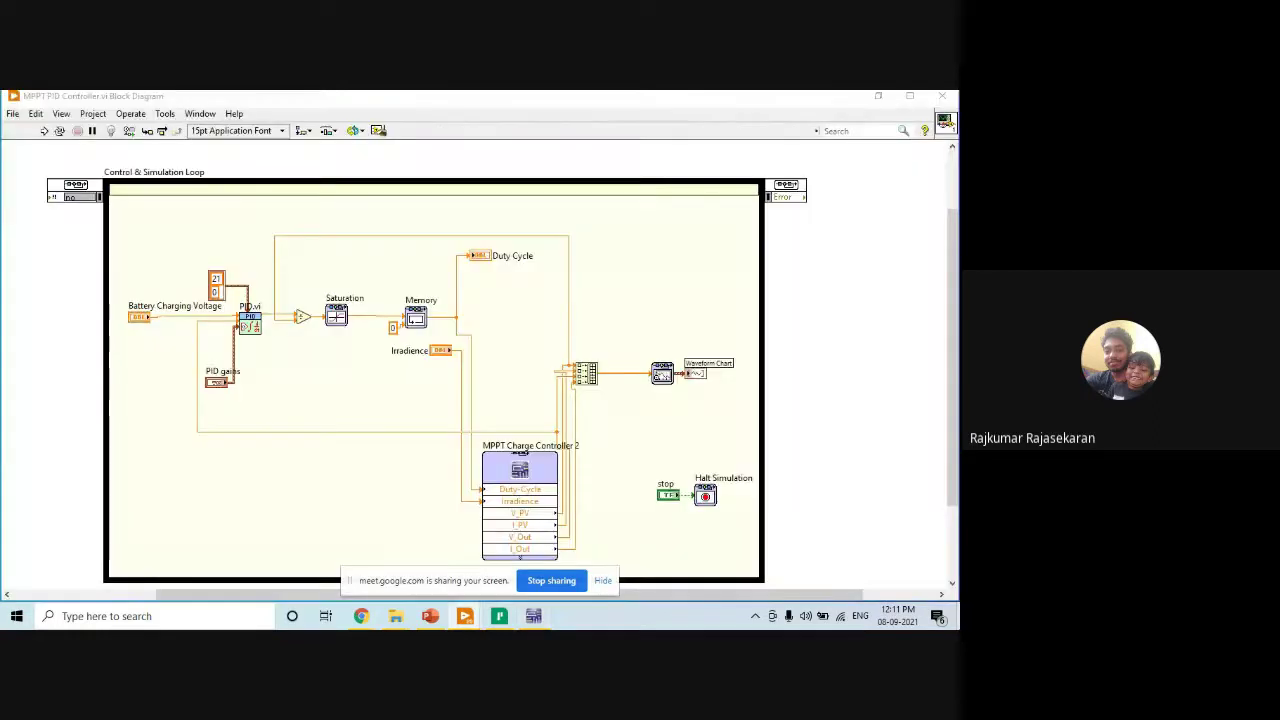
click(957, 616)
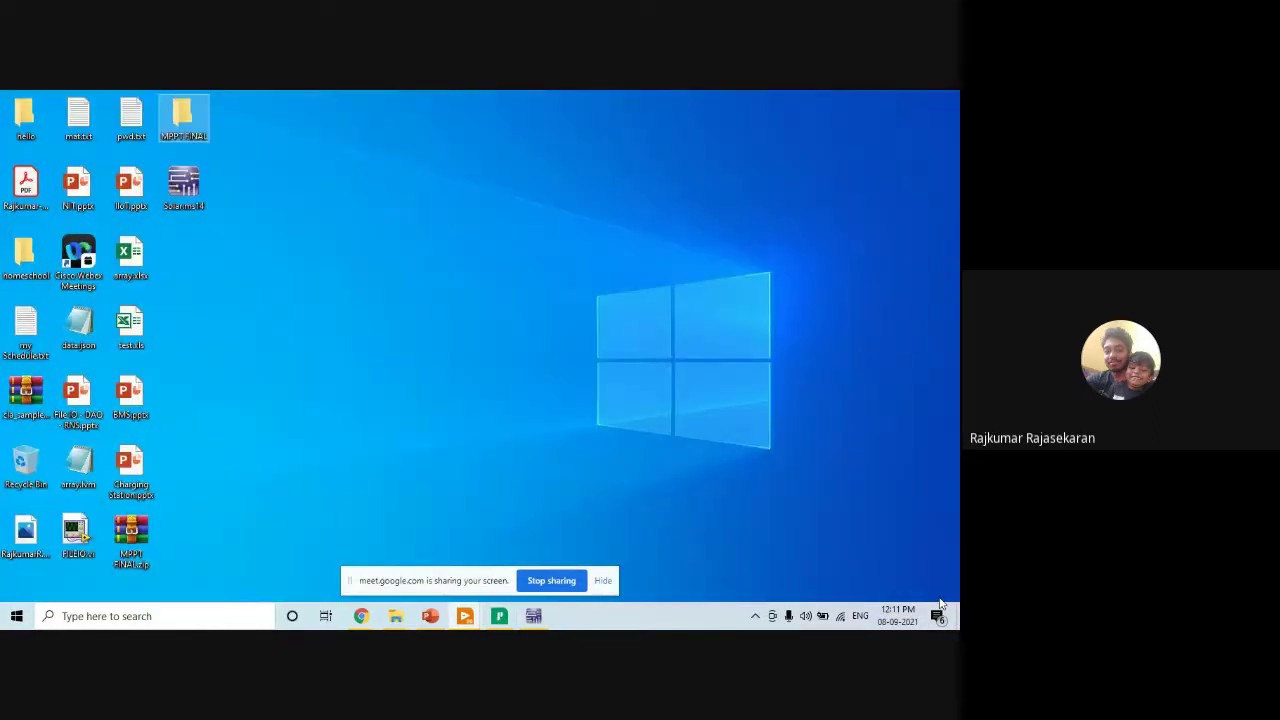
click(229, 286)
double_click(178, 182)
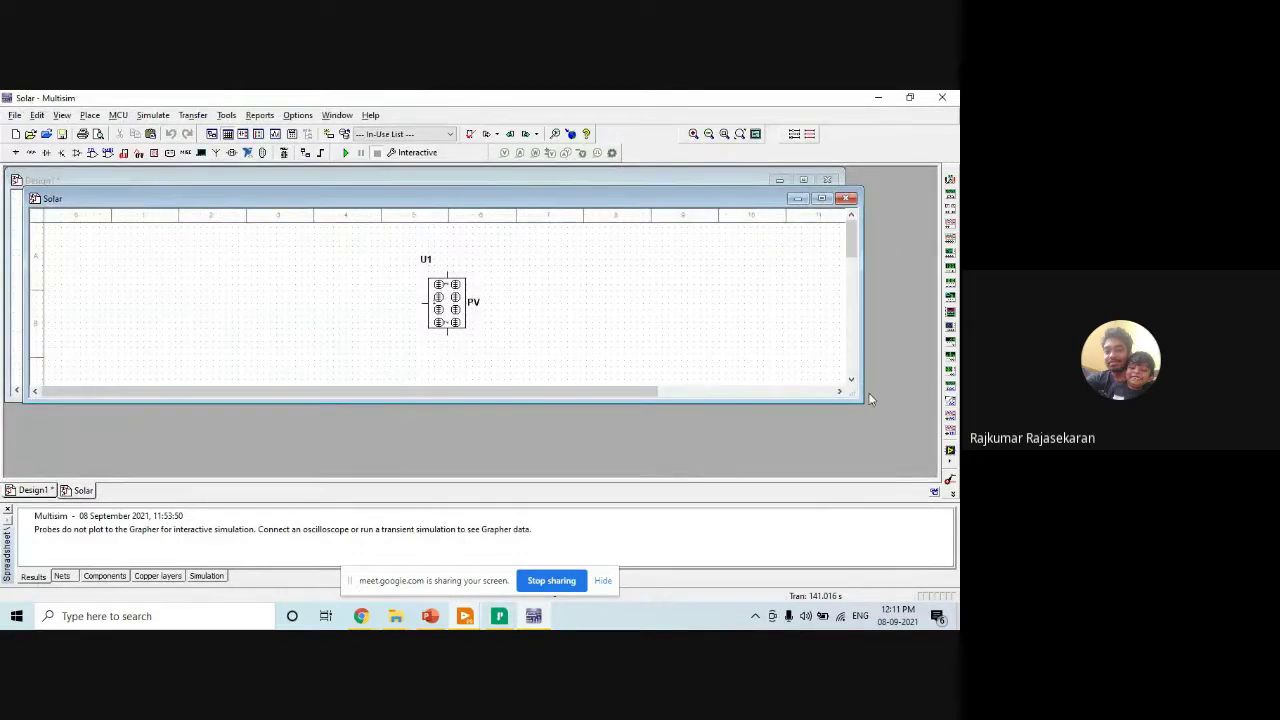
drag(856, 398, 930, 474)
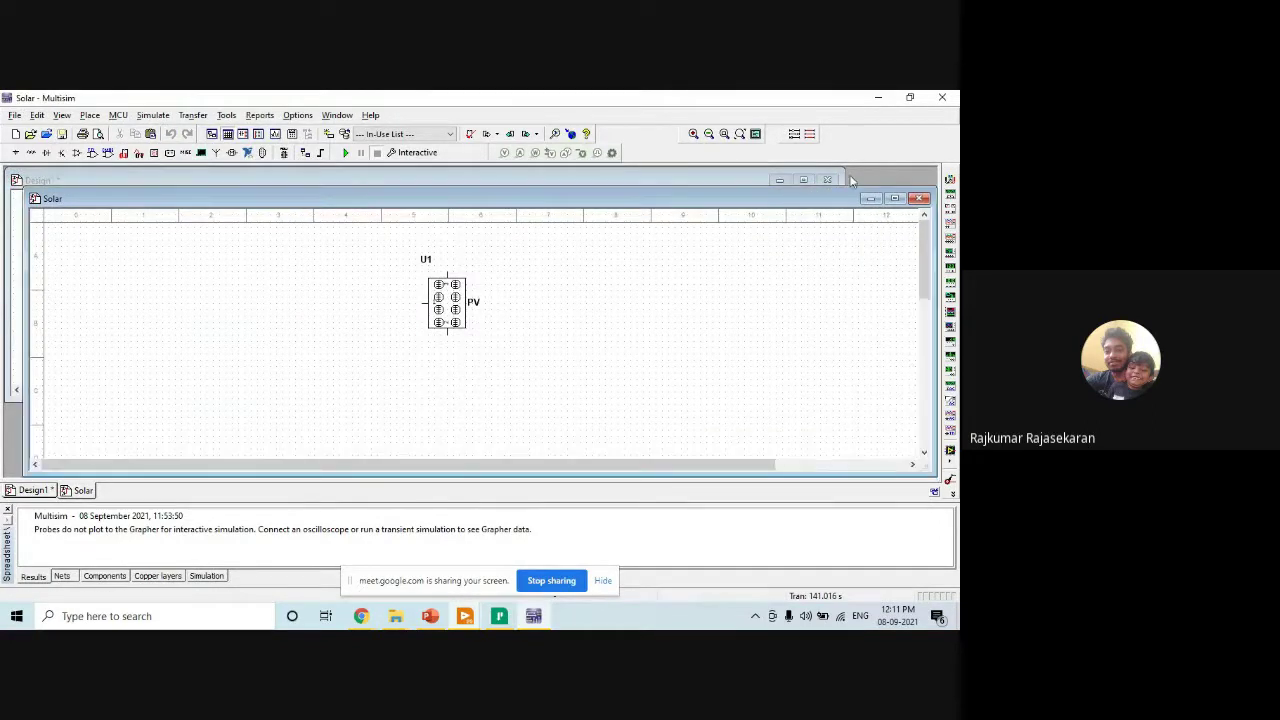
drag(925, 190, 933, 166)
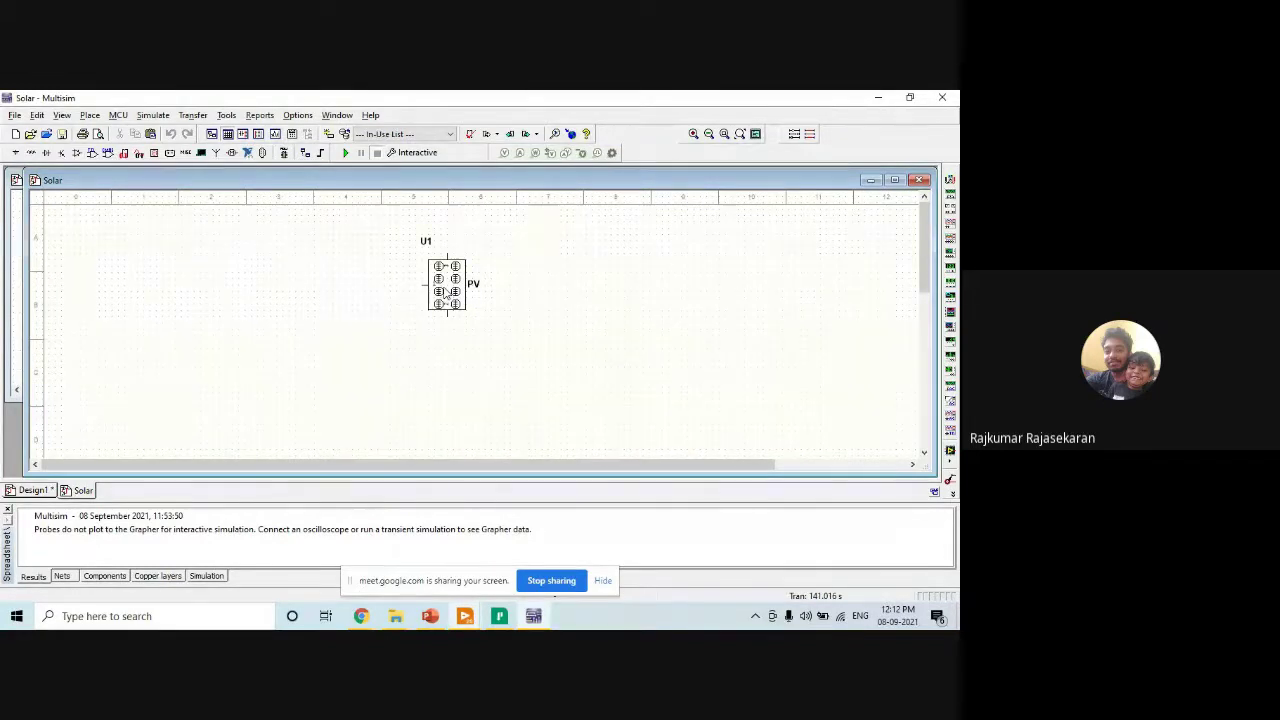
Move the PV panel U1 to the left part of the sheet and examine its pins, variant and user field properties.
drag(446, 293, 234, 334)
double_click(234, 334)
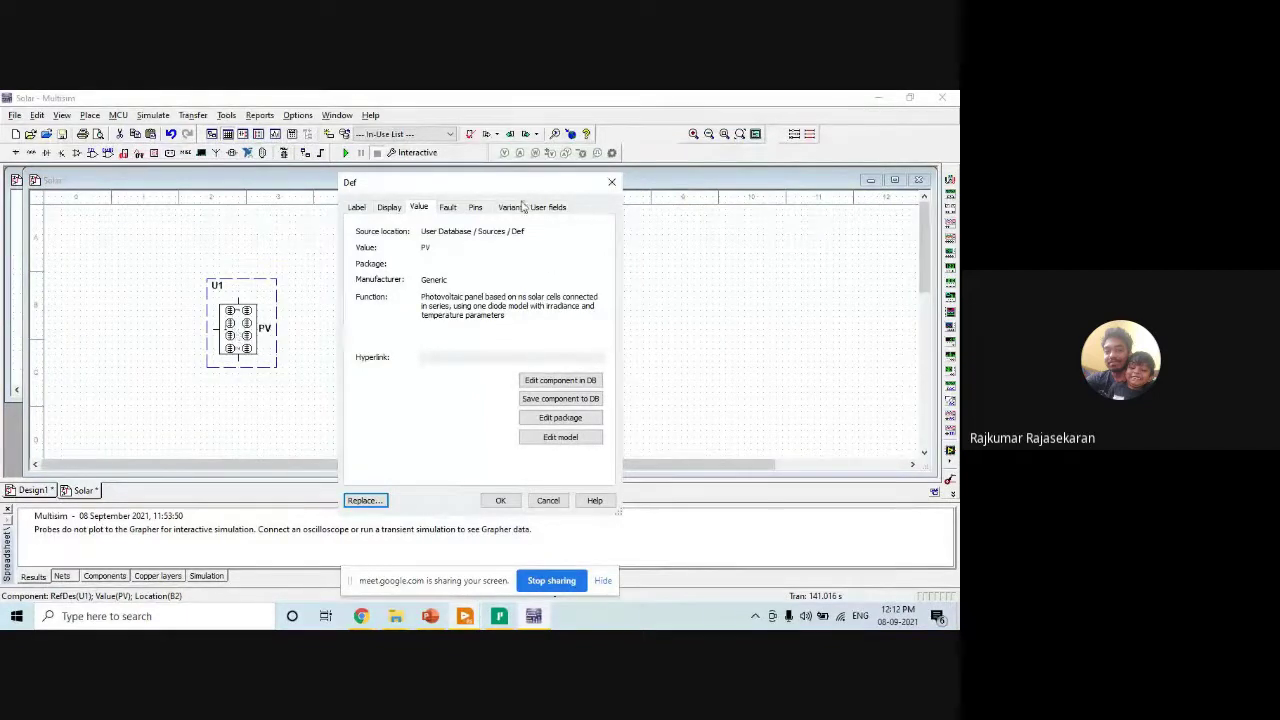
click(476, 207)
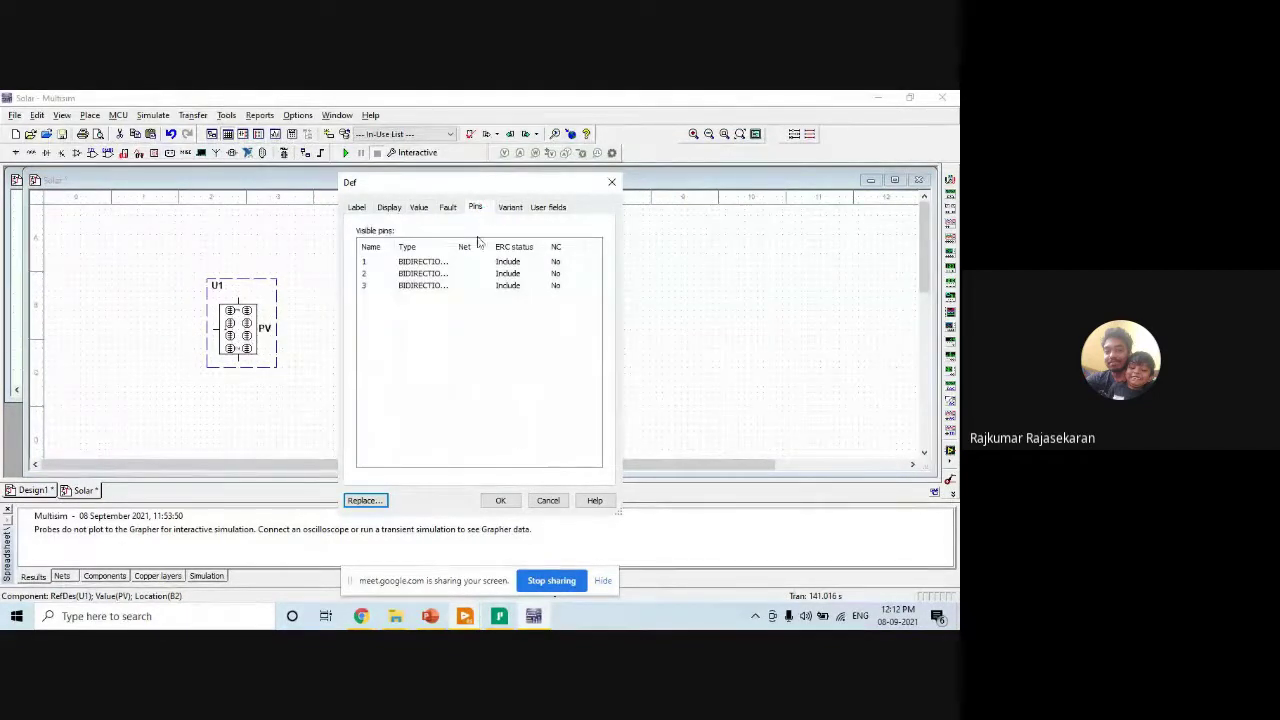
drag(457, 246, 632, 252)
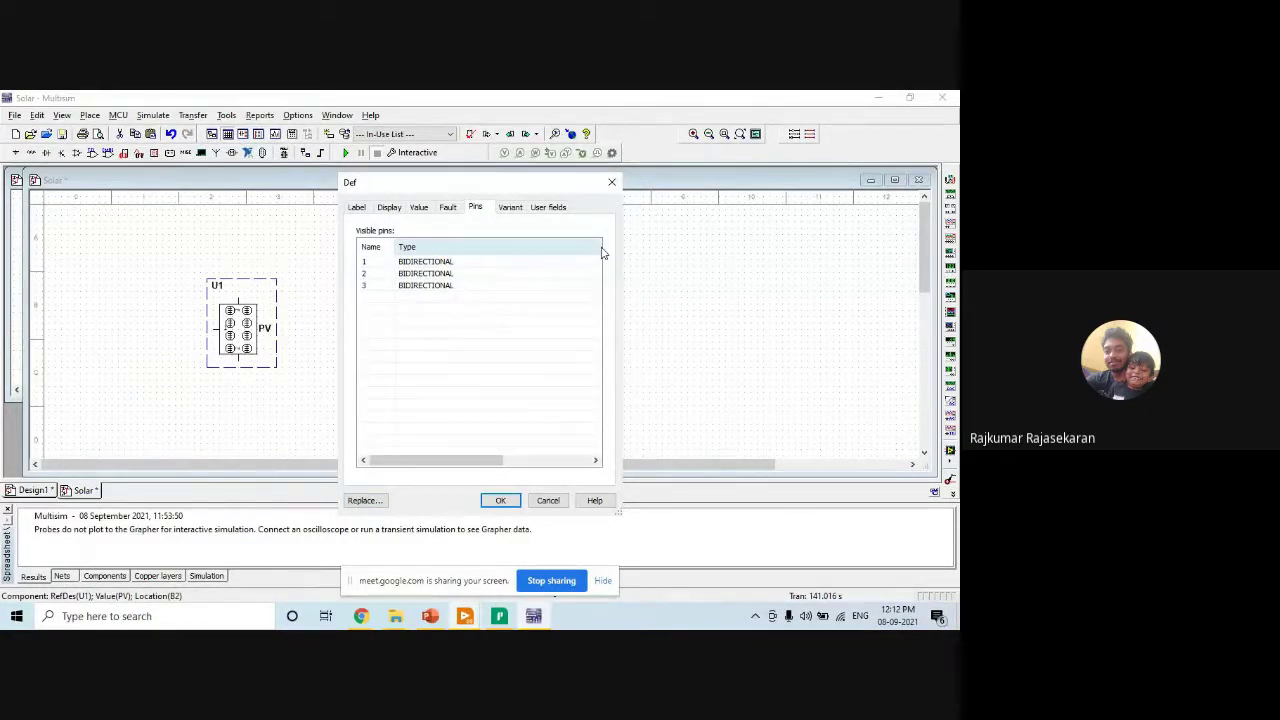
click(510, 209)
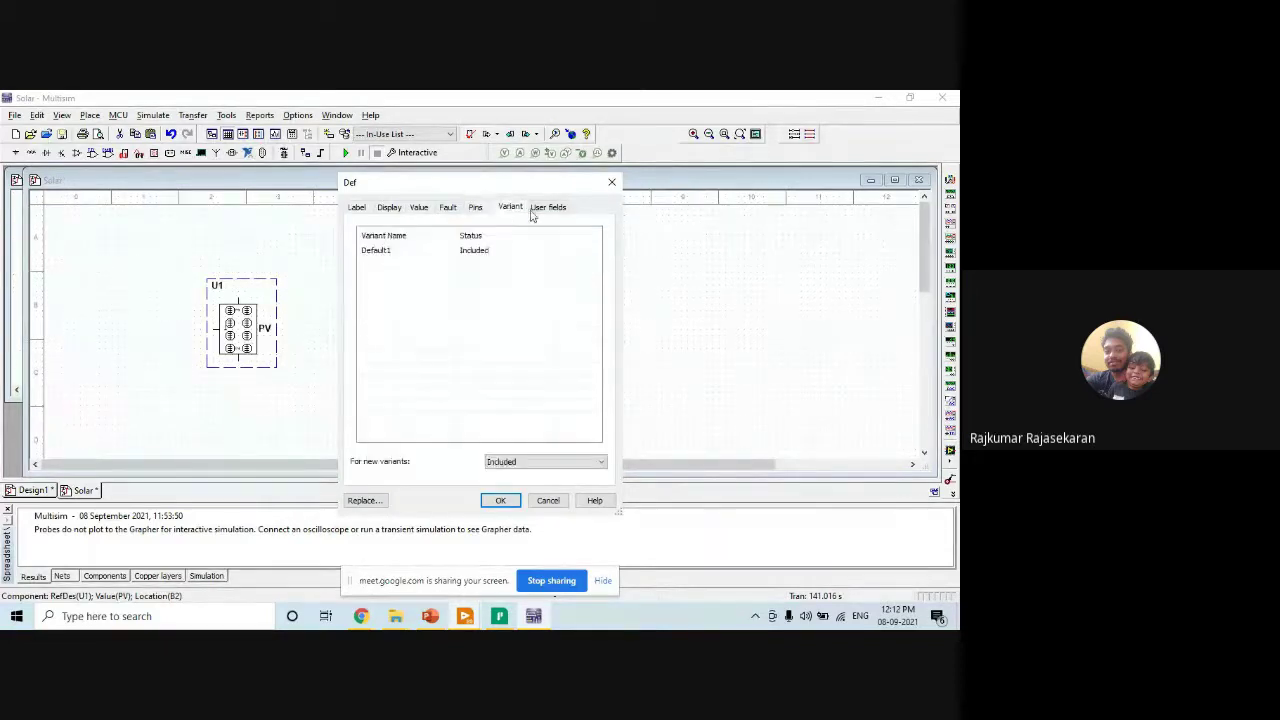
click(536, 210)
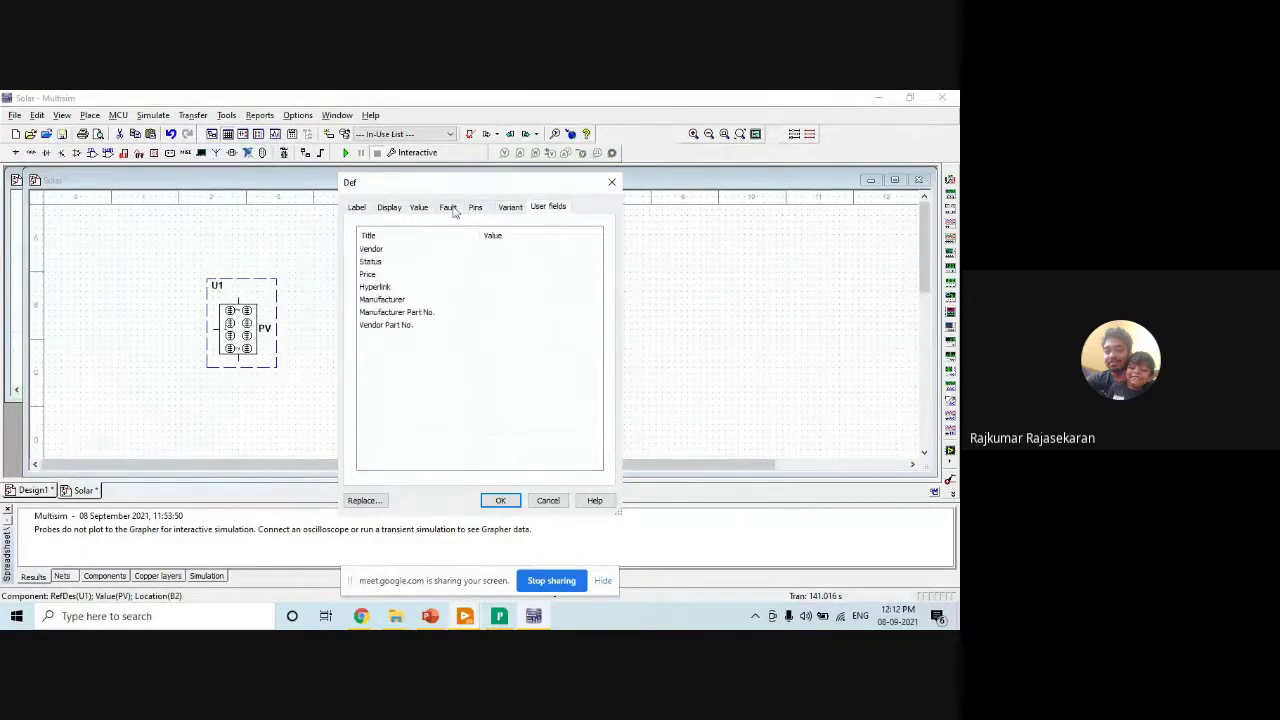
Examine the PV panel's label, display, value and fault properties, and recheck its pin names, variant and user fields.
click(390, 210)
click(357, 208)
click(390, 208)
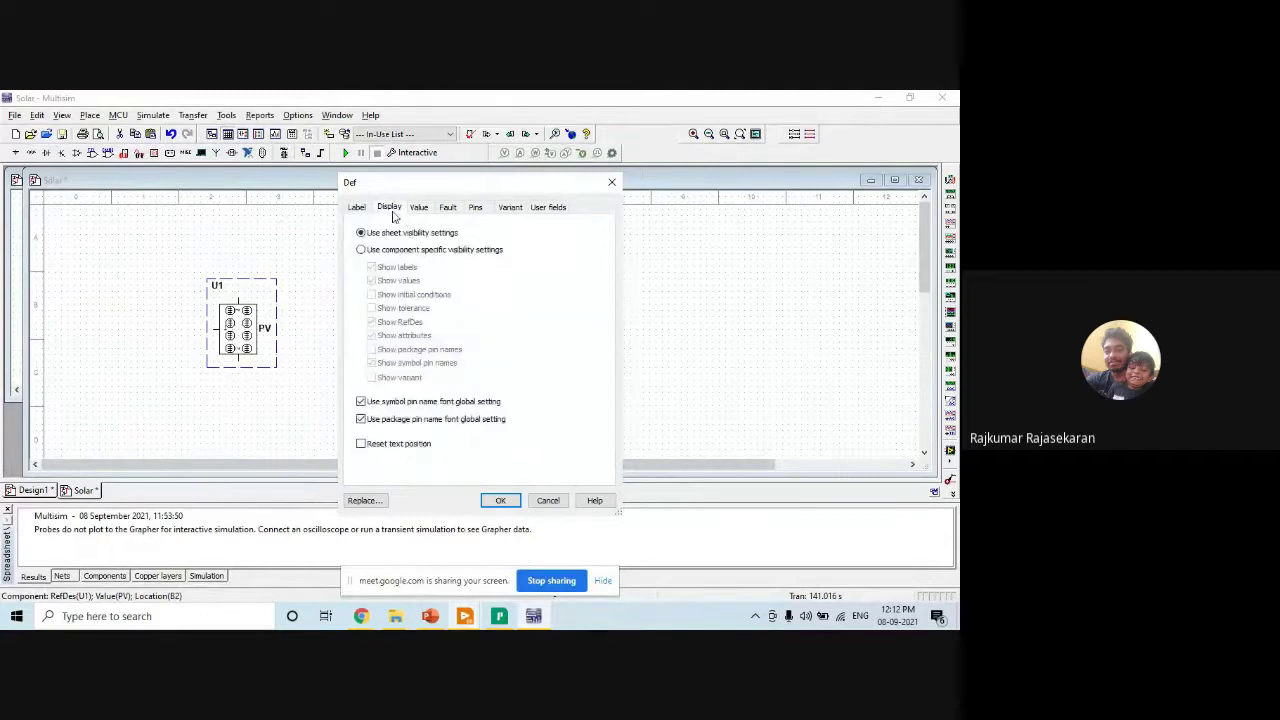
click(419, 208)
click(447, 208)
click(471, 209)
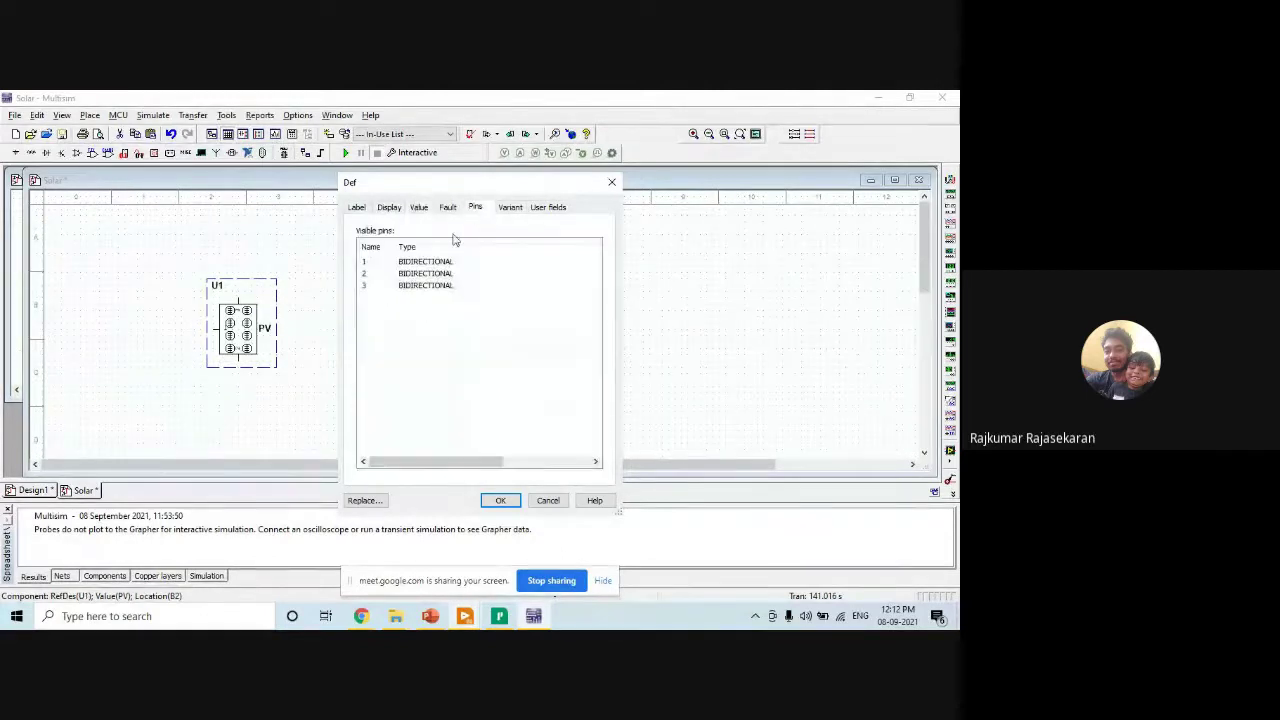
drag(396, 246, 556, 246)
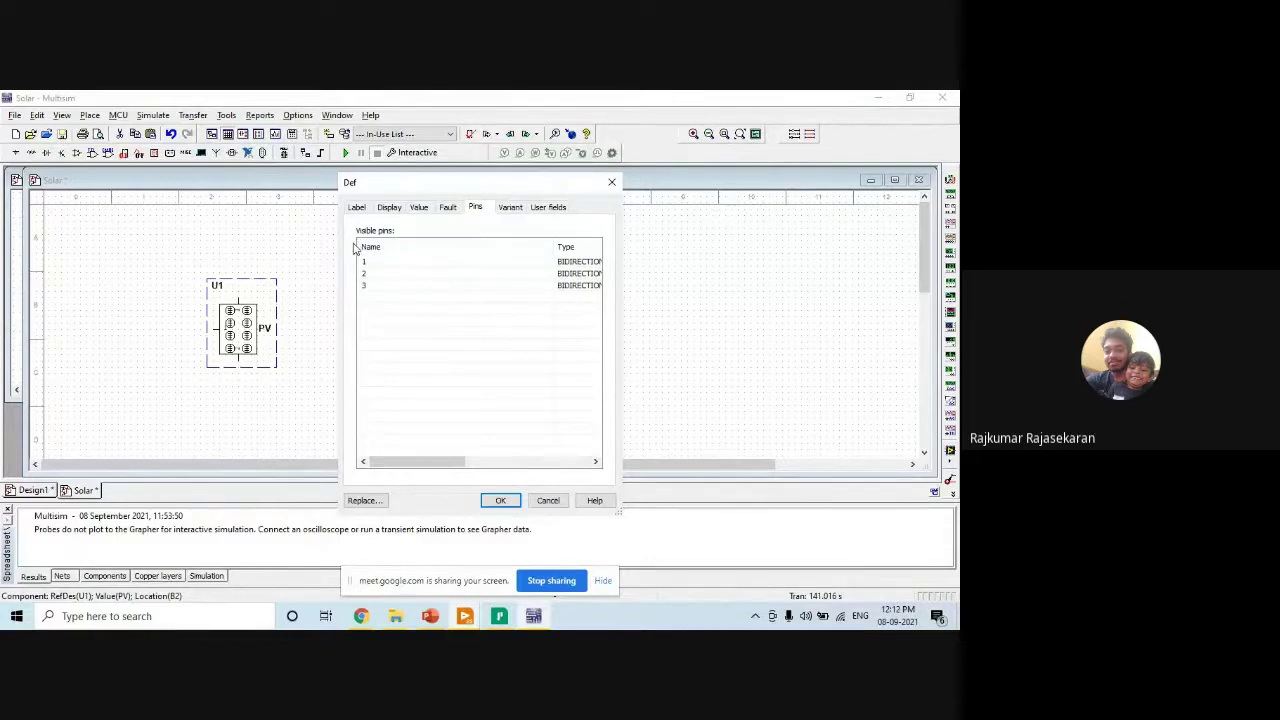
click(517, 211)
click(540, 208)
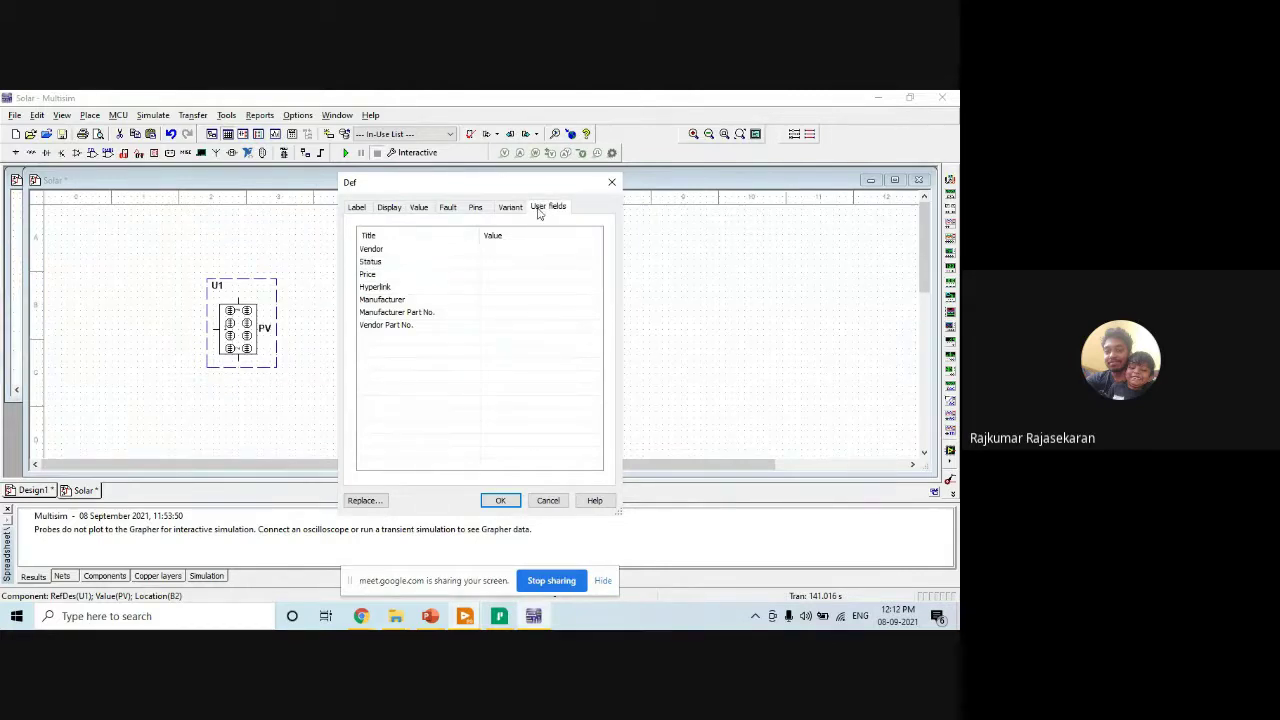
Close the PV panel's properties and move panel U1 lower and slightly inward in the left part of the sheet.
click(612, 182)
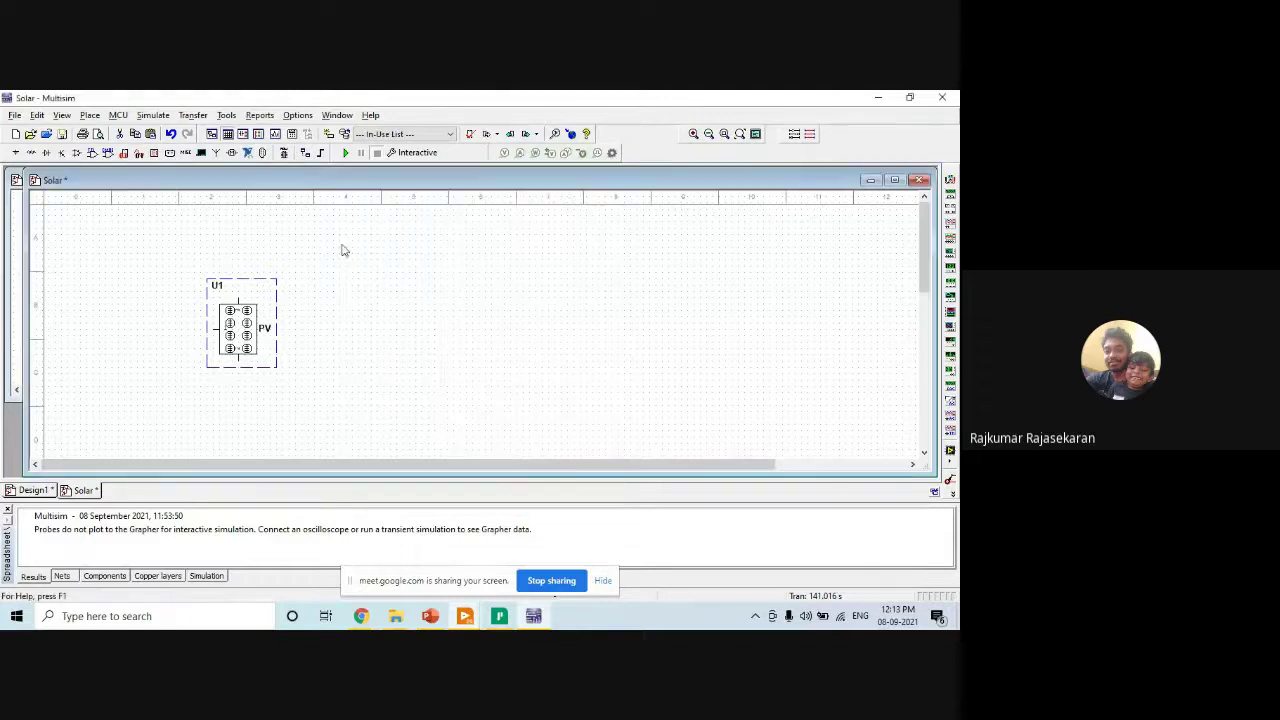
click(177, 303)
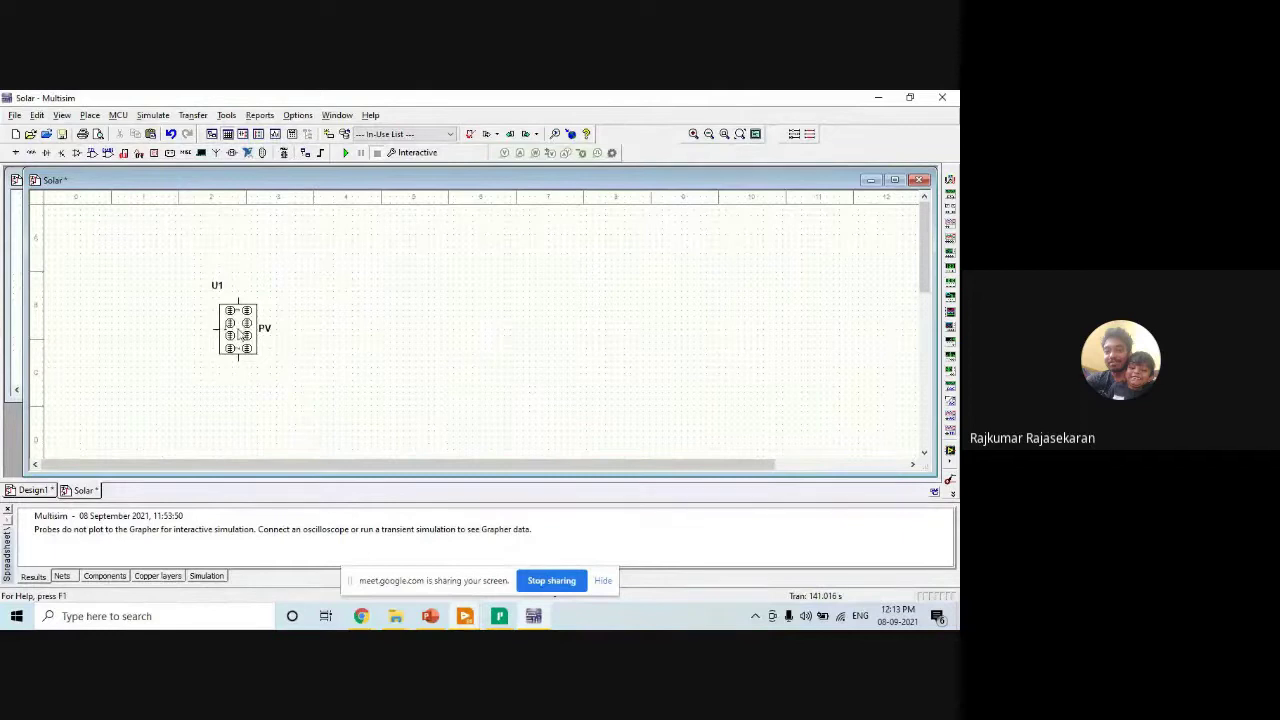
click(708, 134)
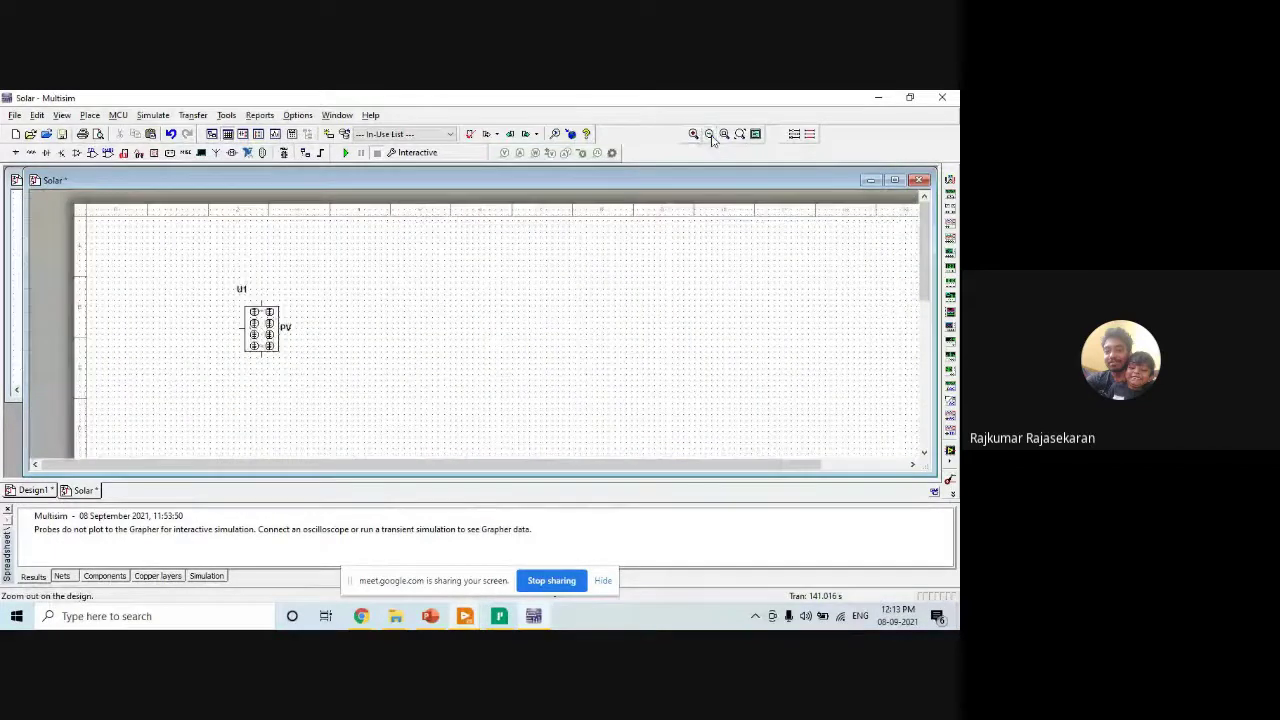
click(708, 134)
drag(925, 268, 930, 308)
drag(305, 235, 355, 369)
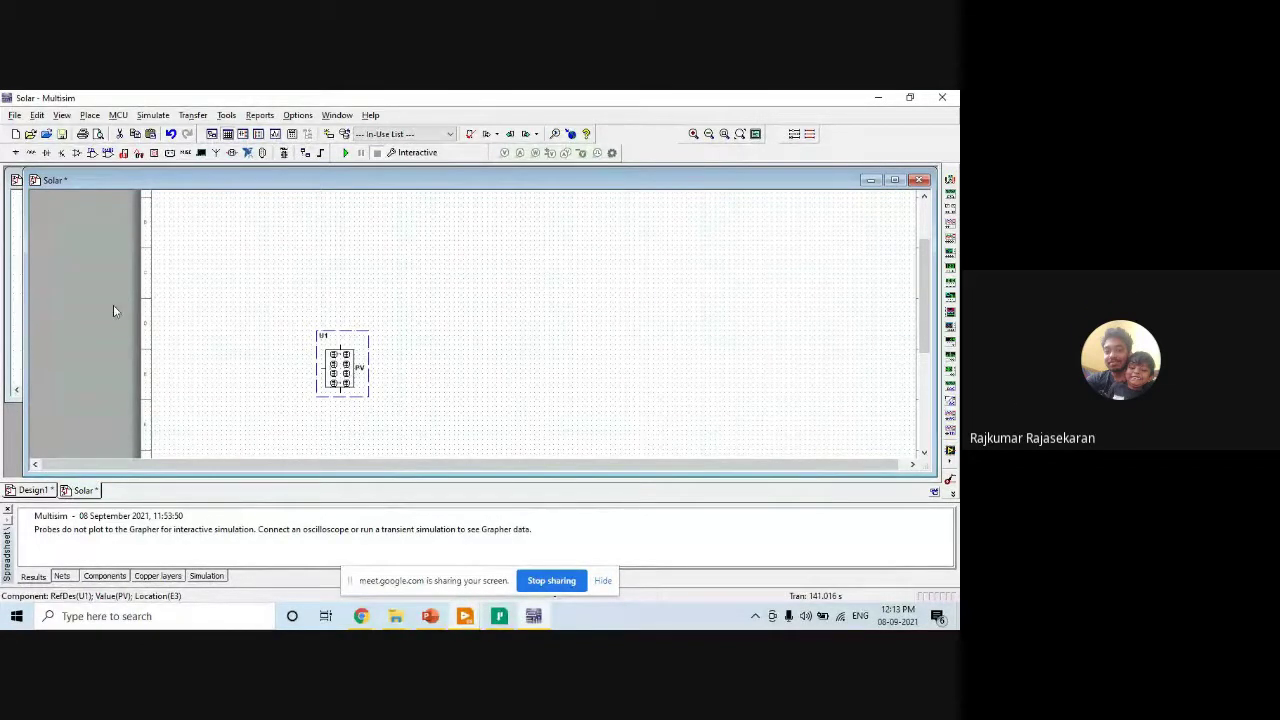
drag(344, 371, 363, 315)
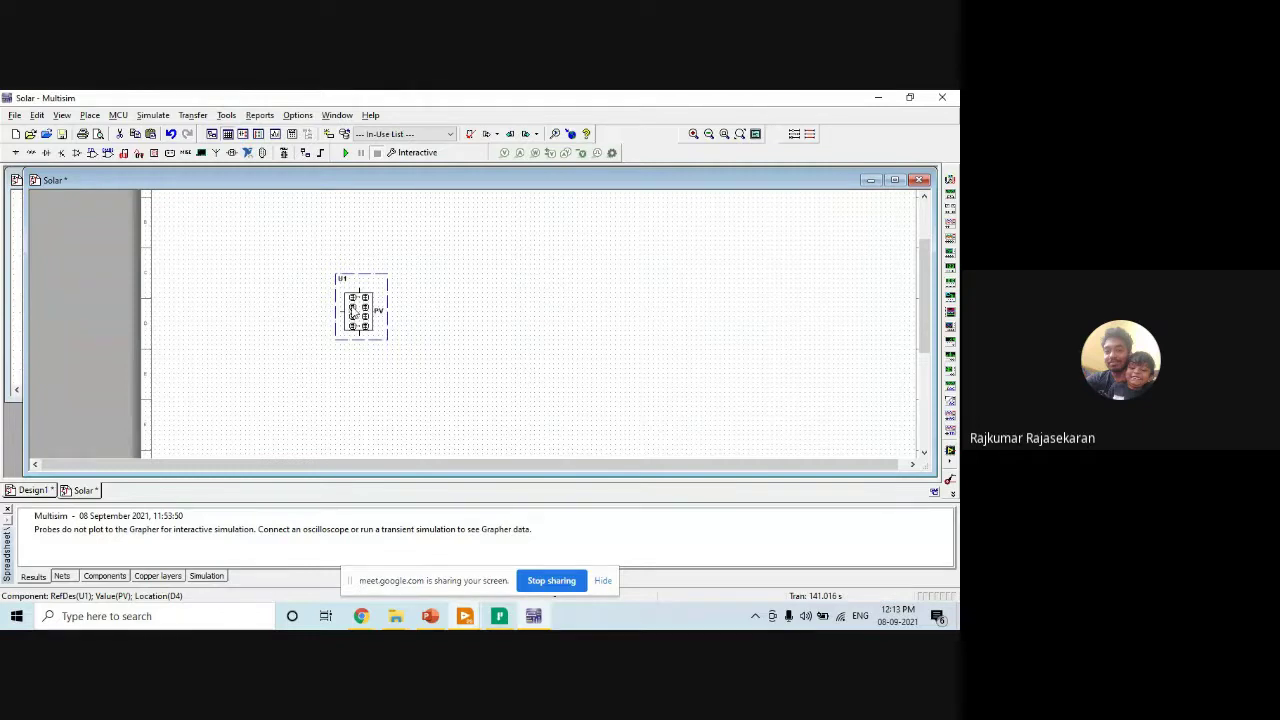
right_click(353, 311)
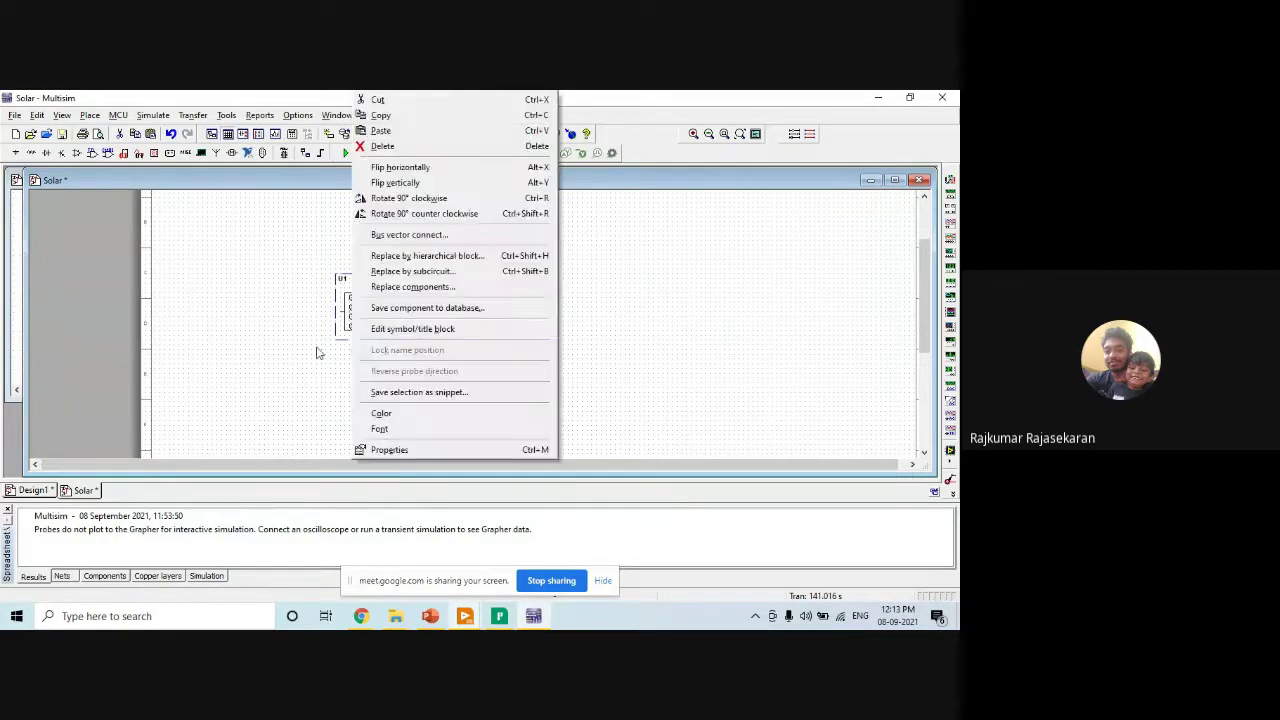
click(316, 356)
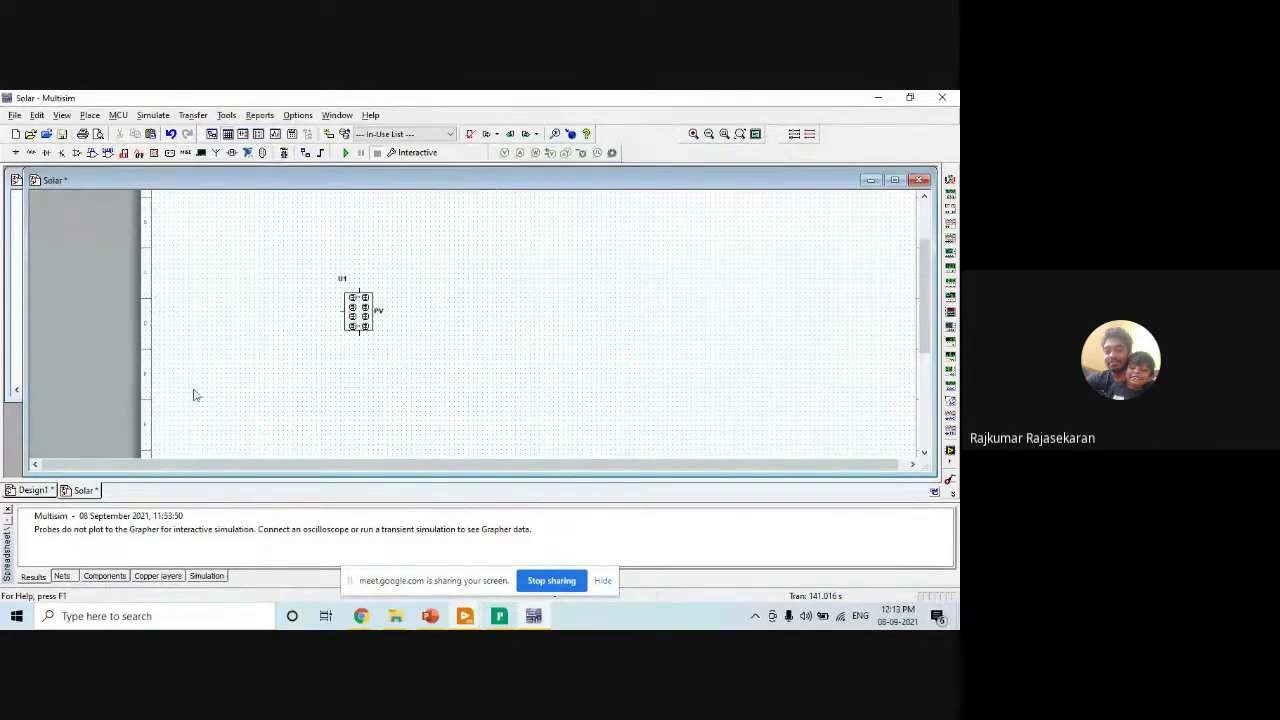
right_click(357, 314)
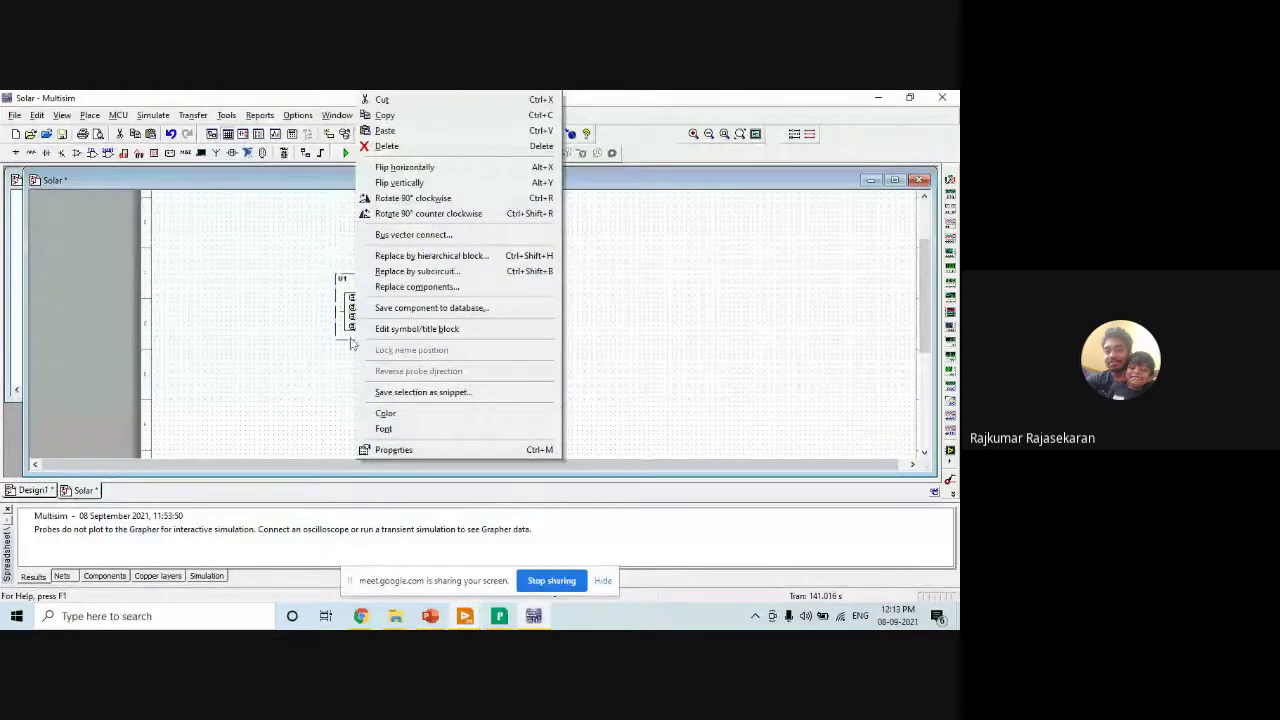
click(280, 334)
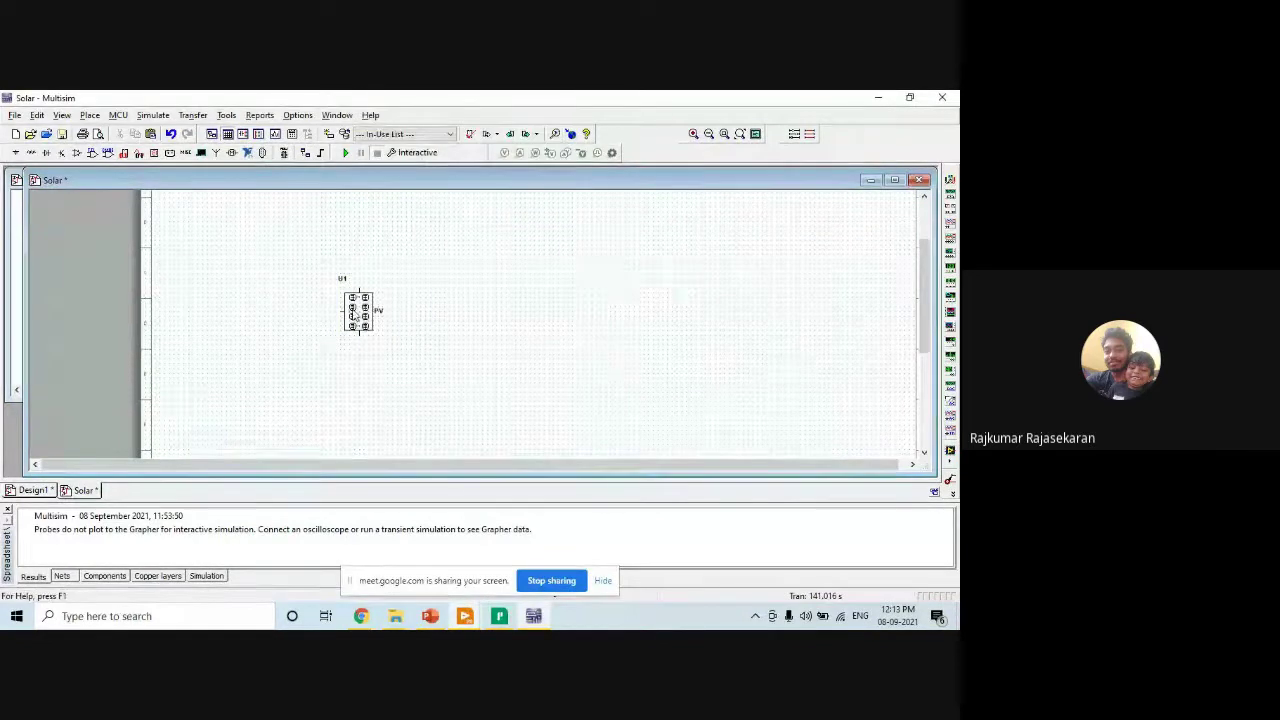
Open the PV panel U1's model from its value properties and examine the subcircuit parameters and functions.
right_click(355, 340)
click(388, 450)
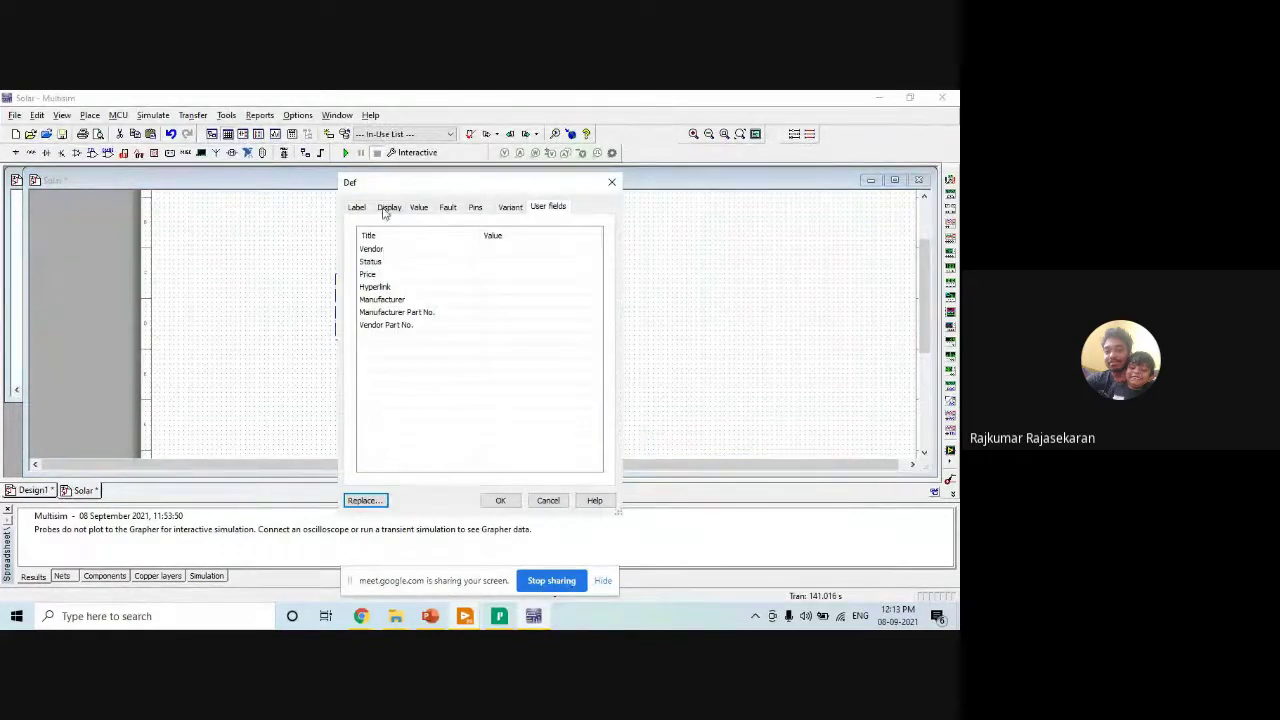
click(420, 208)
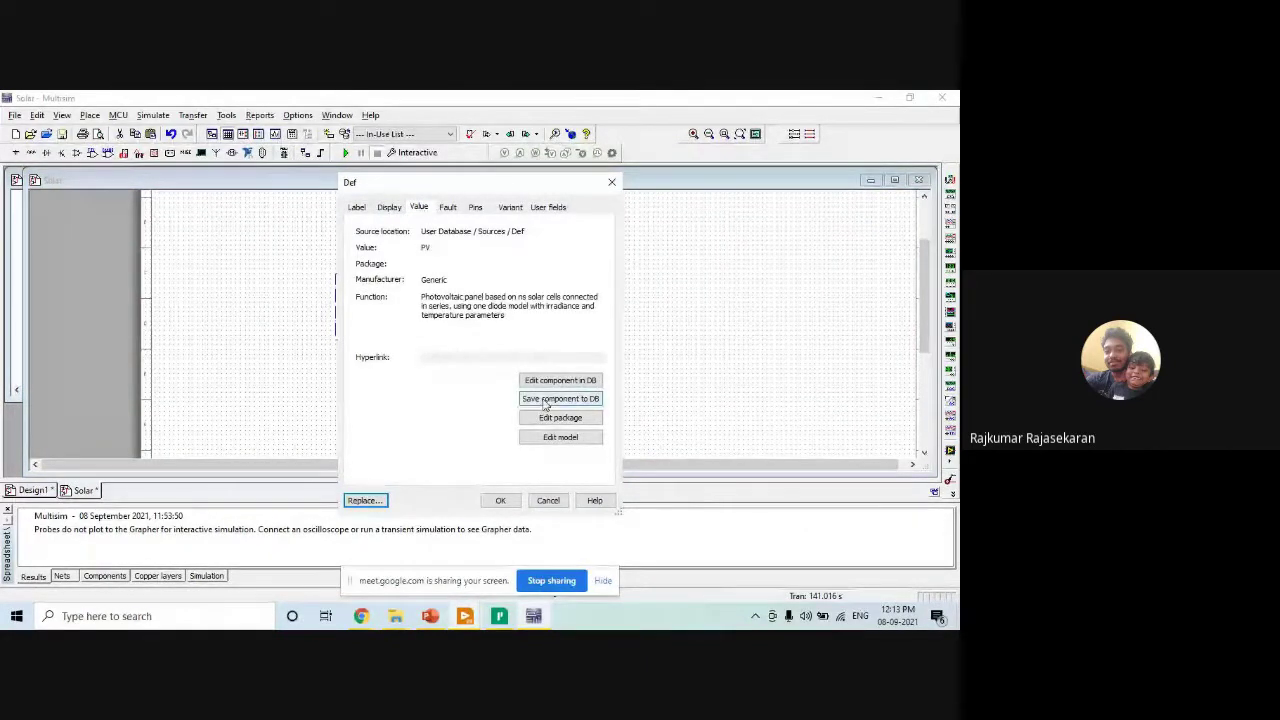
click(558, 440)
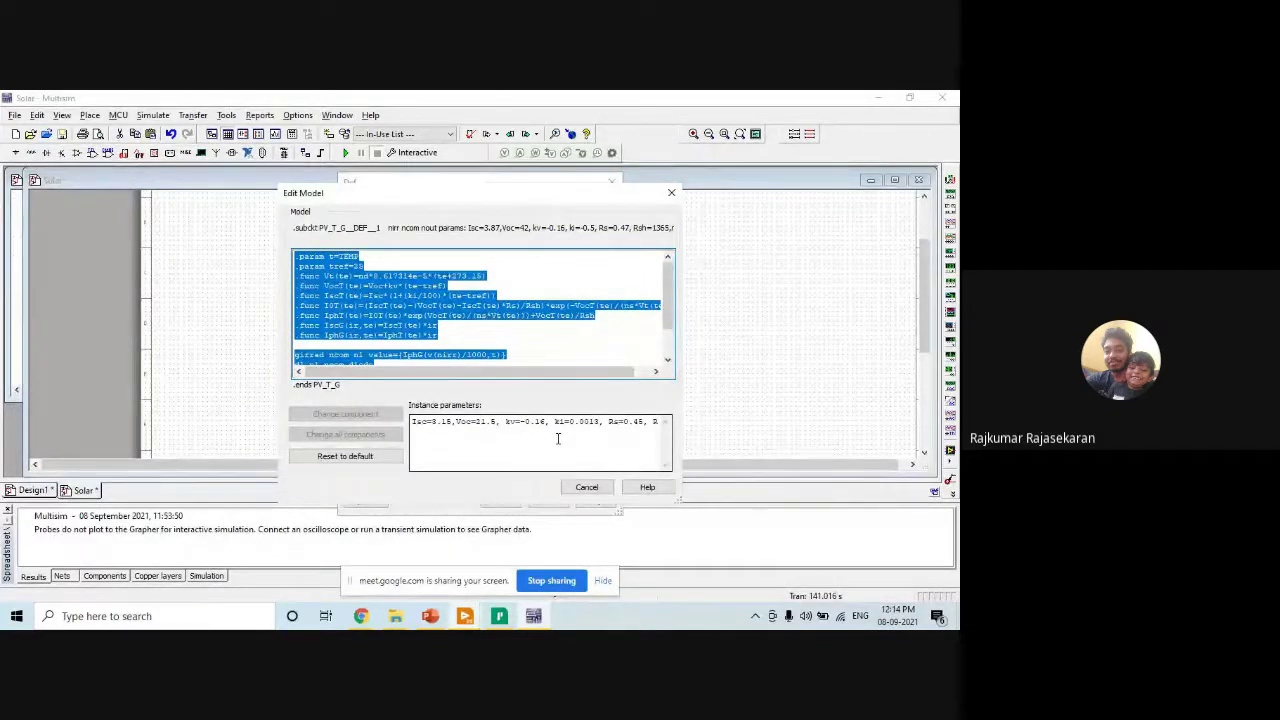
click(444, 337)
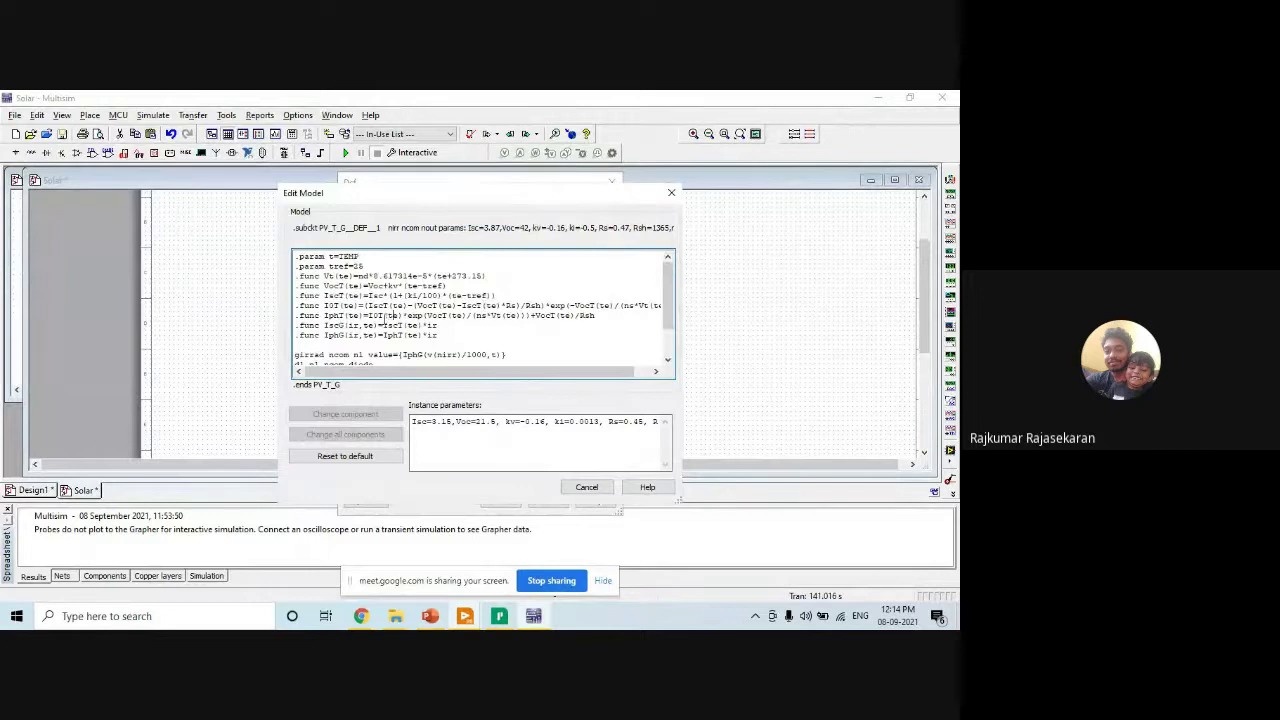
Examine the PV model's instance parameters, from Isc and Voc through Rs, Rsh, nd and ns, and close the model without changes.
click(425, 440)
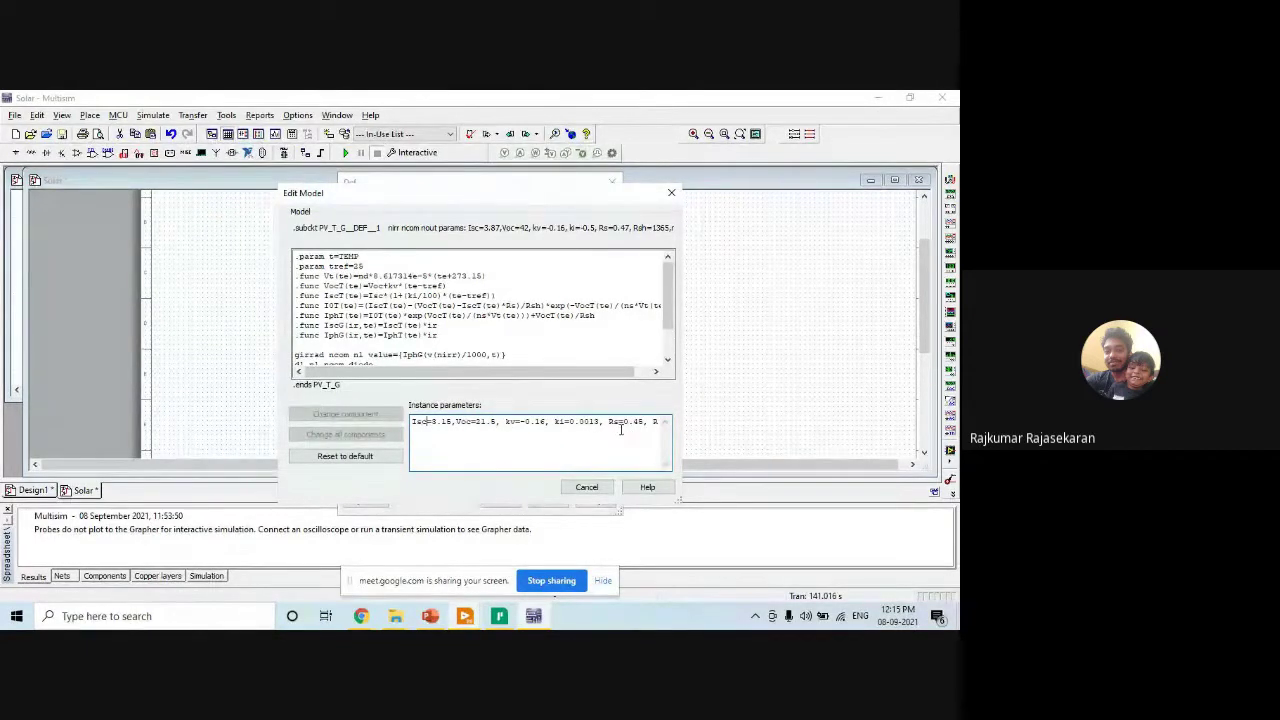
drag(608, 428, 662, 428)
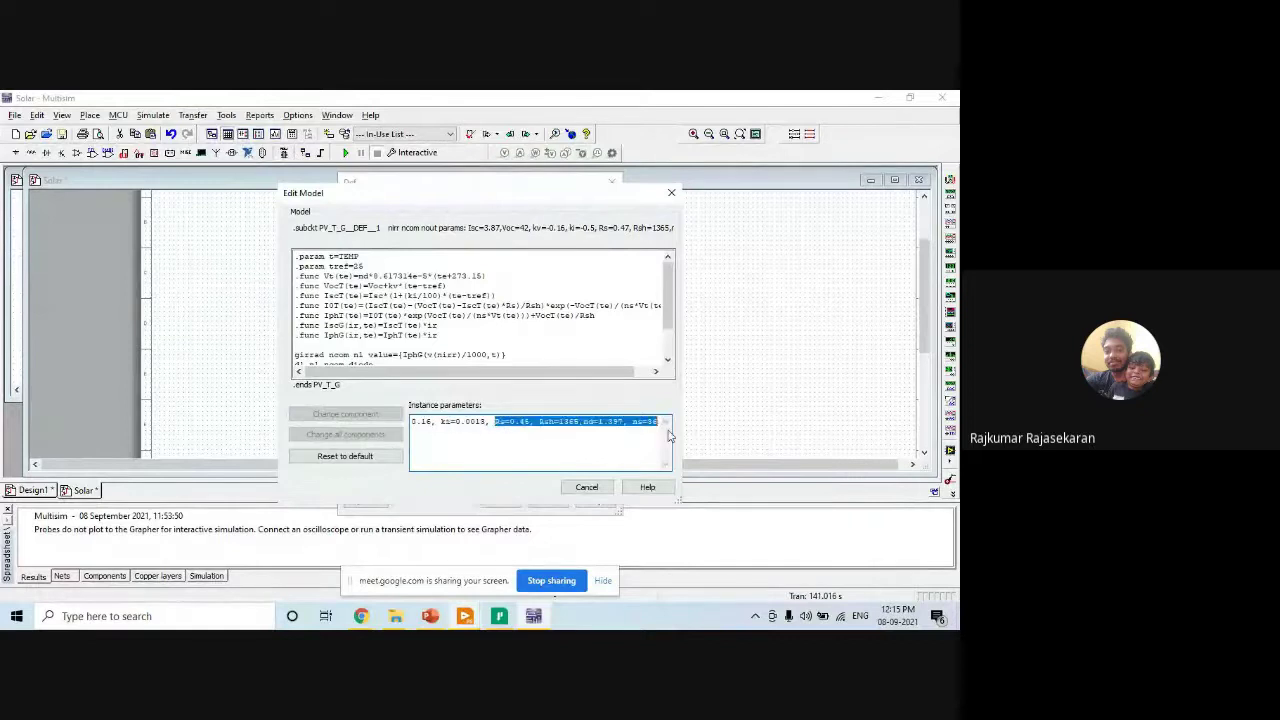
click(602, 428)
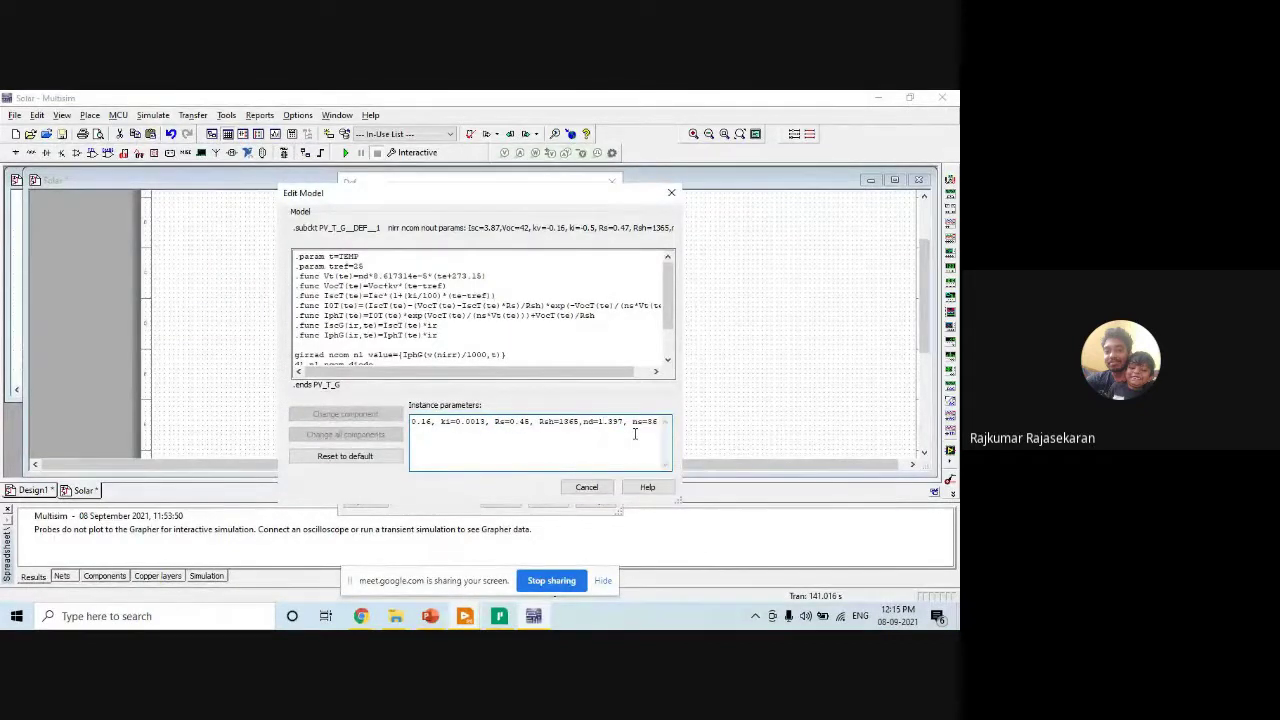
double_click(634, 432)
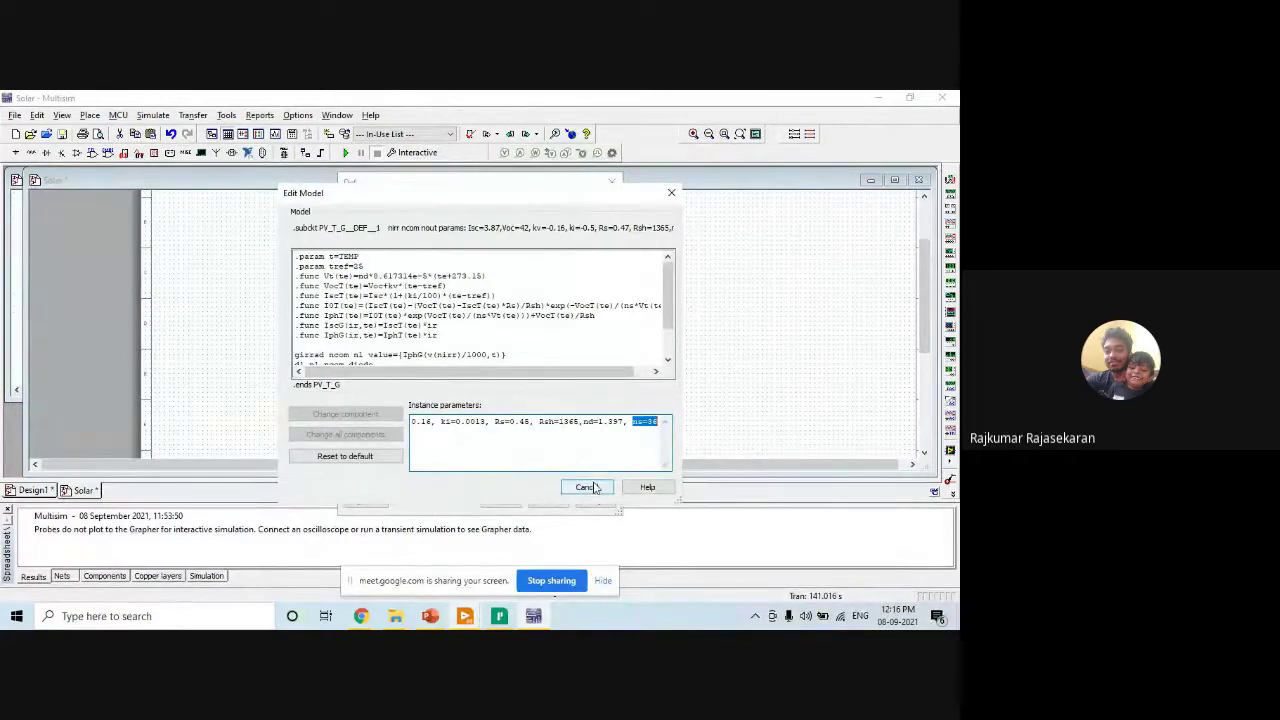
click(669, 194)
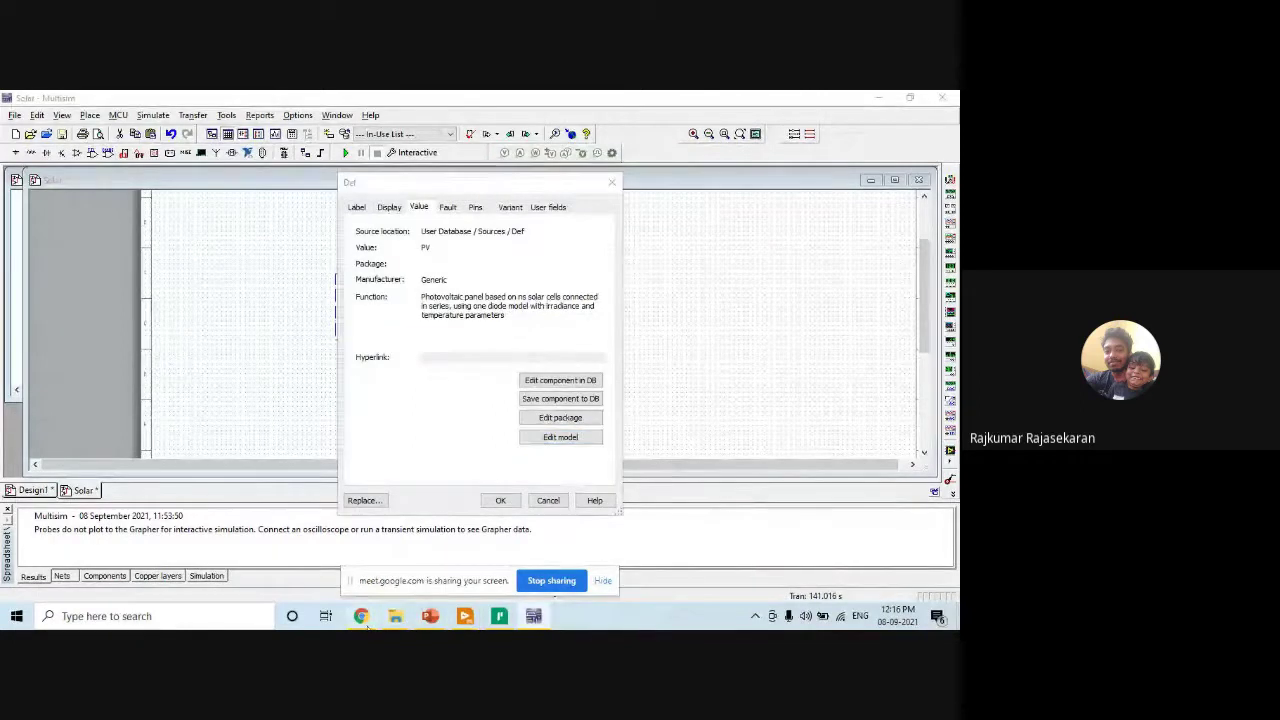
Switch to the Google Meet call in Chrome, read the participants' in-call messages, and return to Multisim.
mouse_move(361, 616)
click(298, 558)
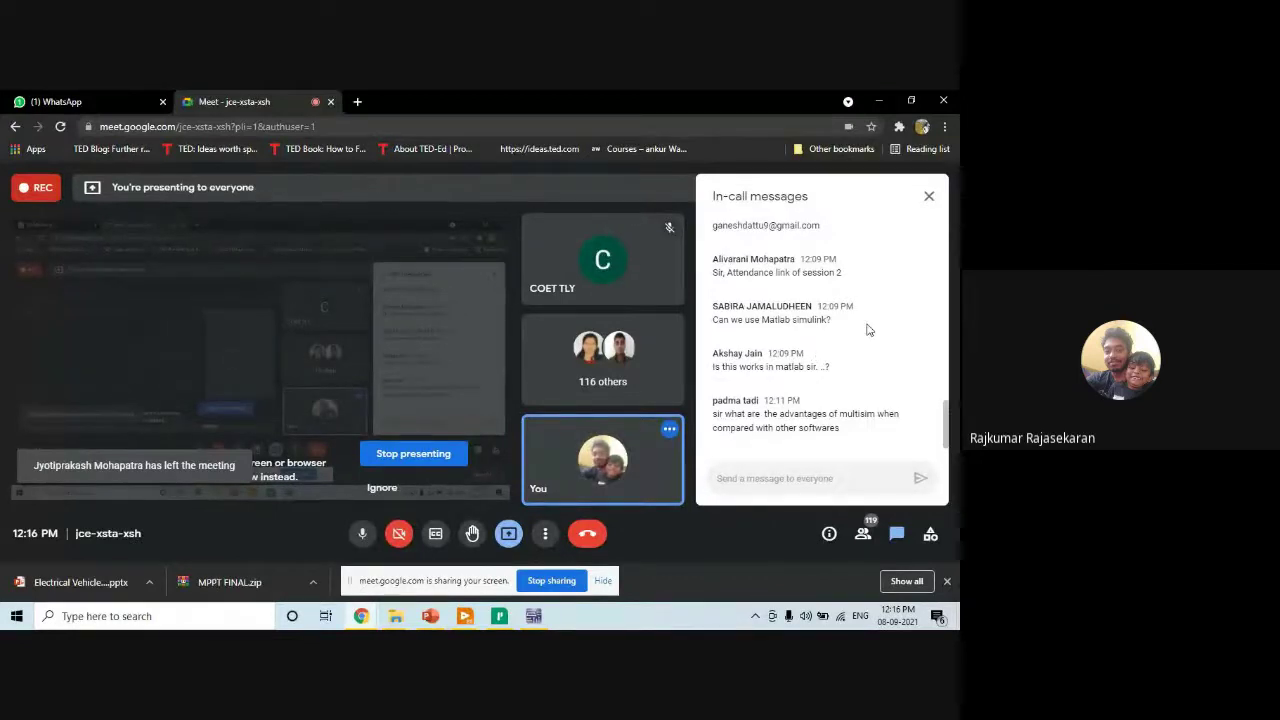
scroll(867, 294, up, 1)
scroll(867, 294, up, 4)
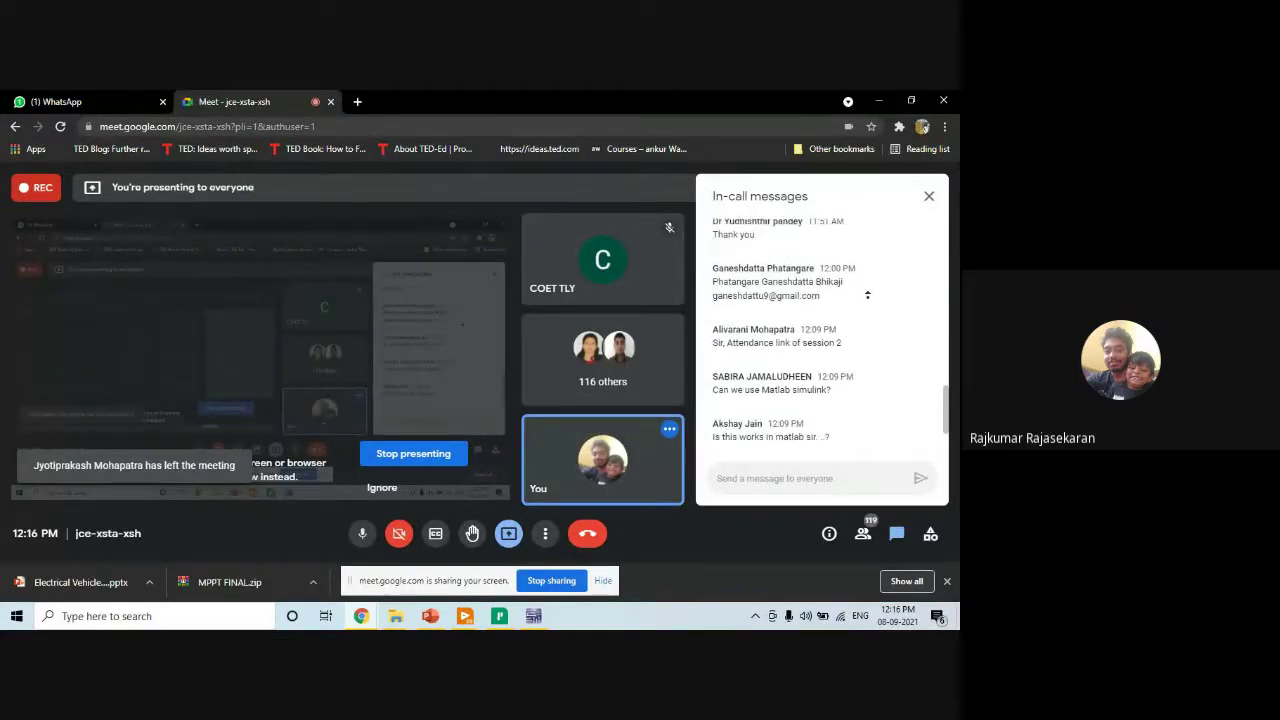
scroll(867, 364, down, 4)
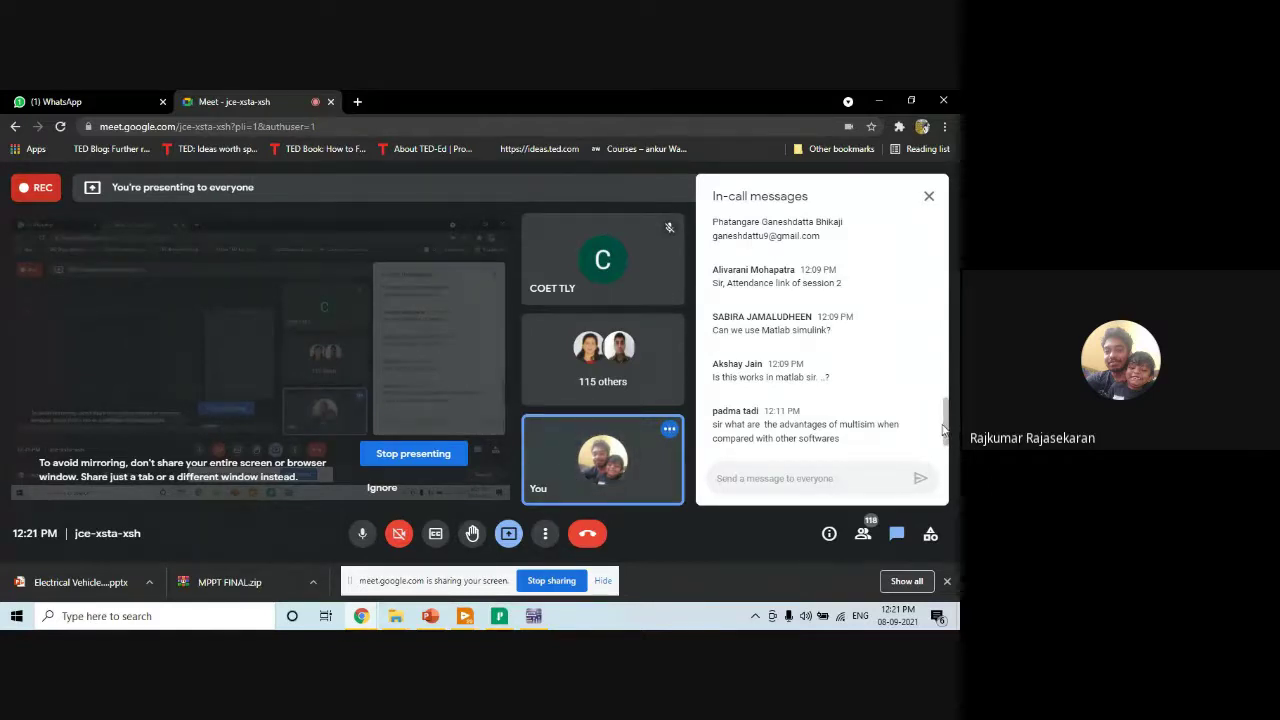
drag(945, 416, 948, 433)
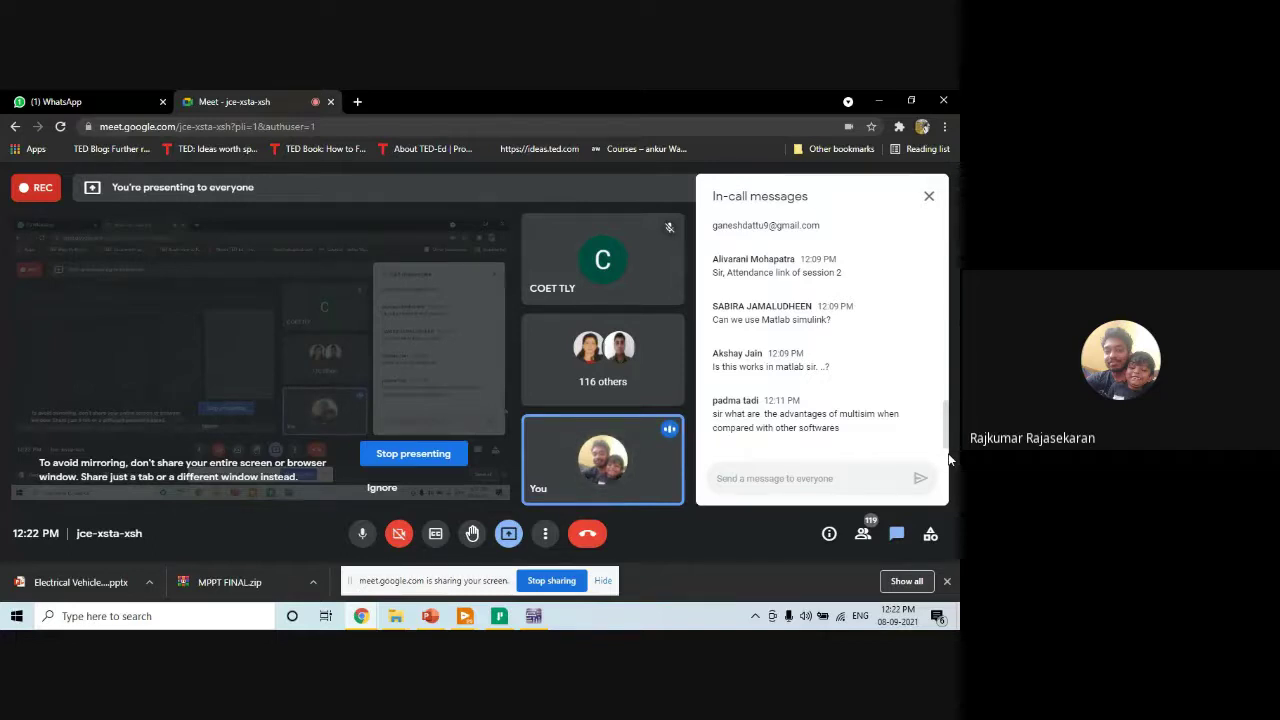
click(879, 102)
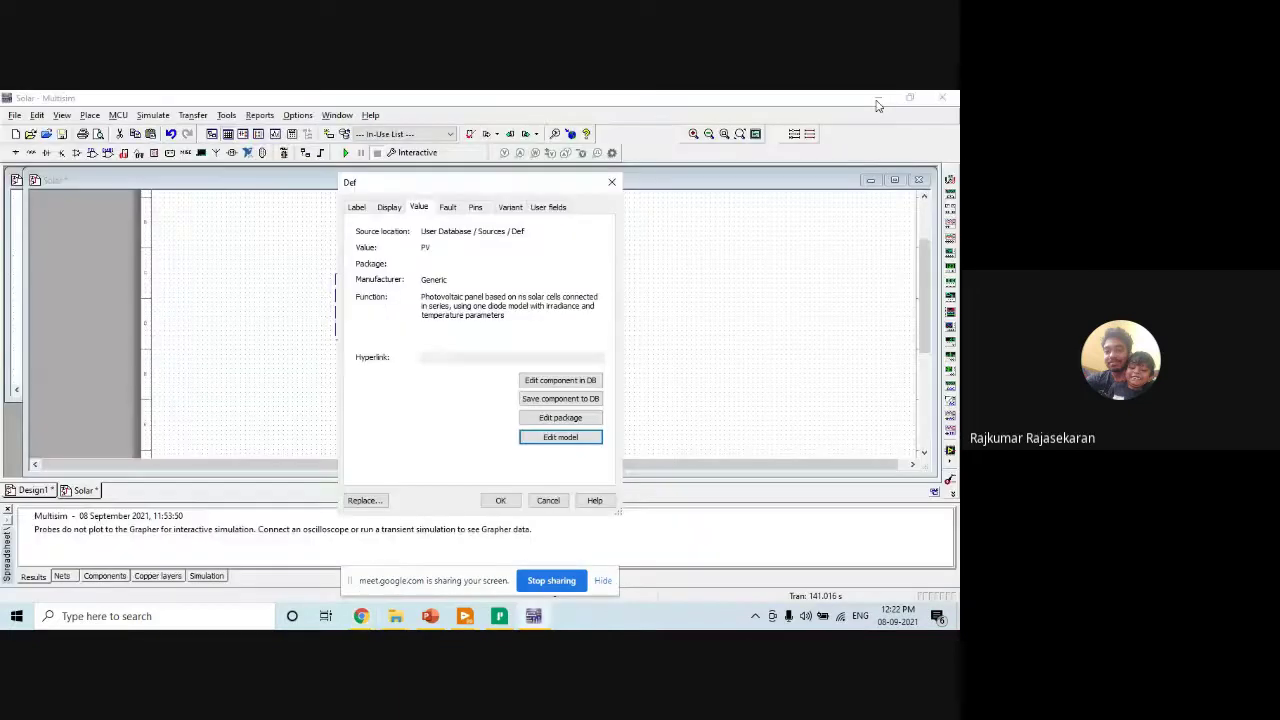
Maximize the Solar design window and briefly recheck the PV panel's value properties, leaving the properties dialog closed.
click(612, 183)
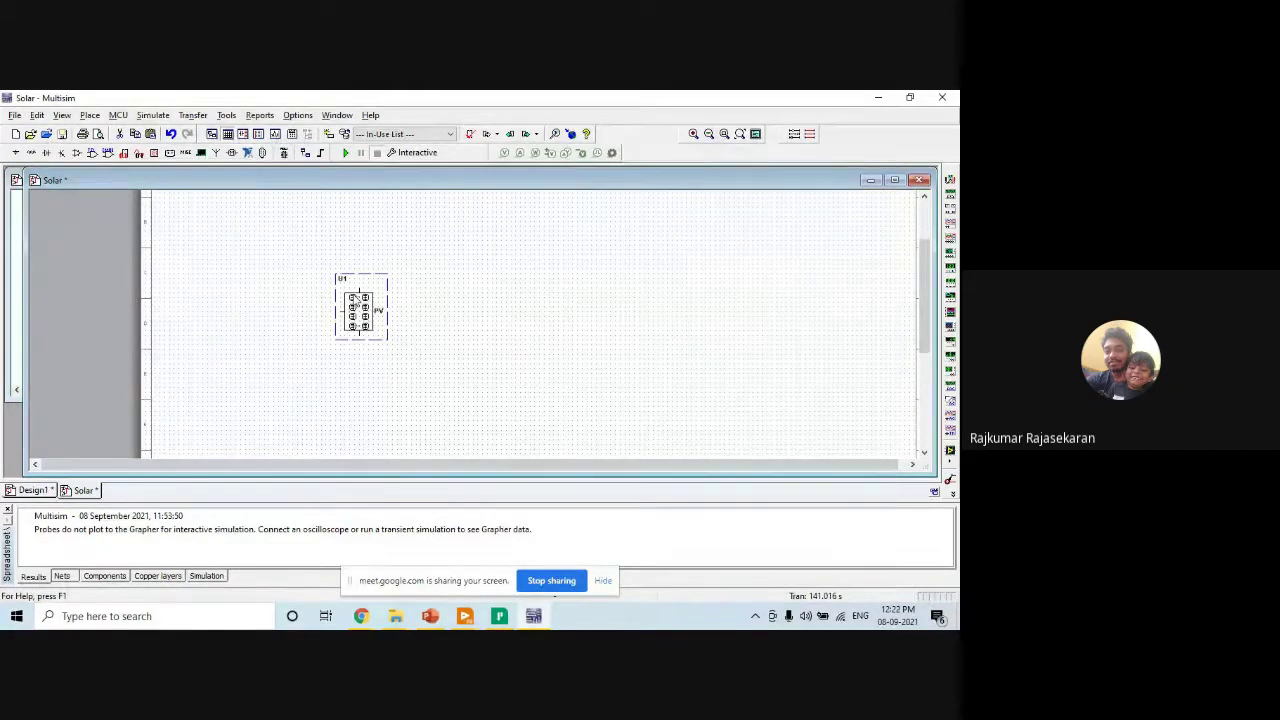
click(894, 180)
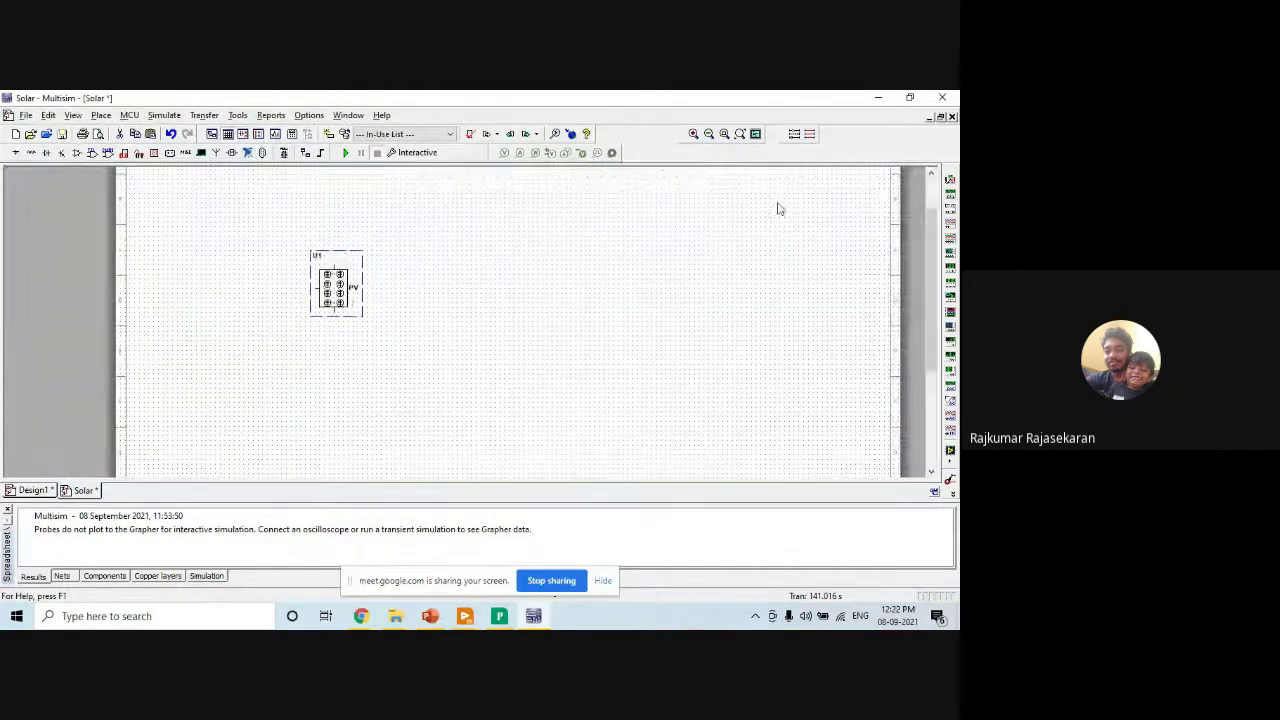
double_click(332, 298)
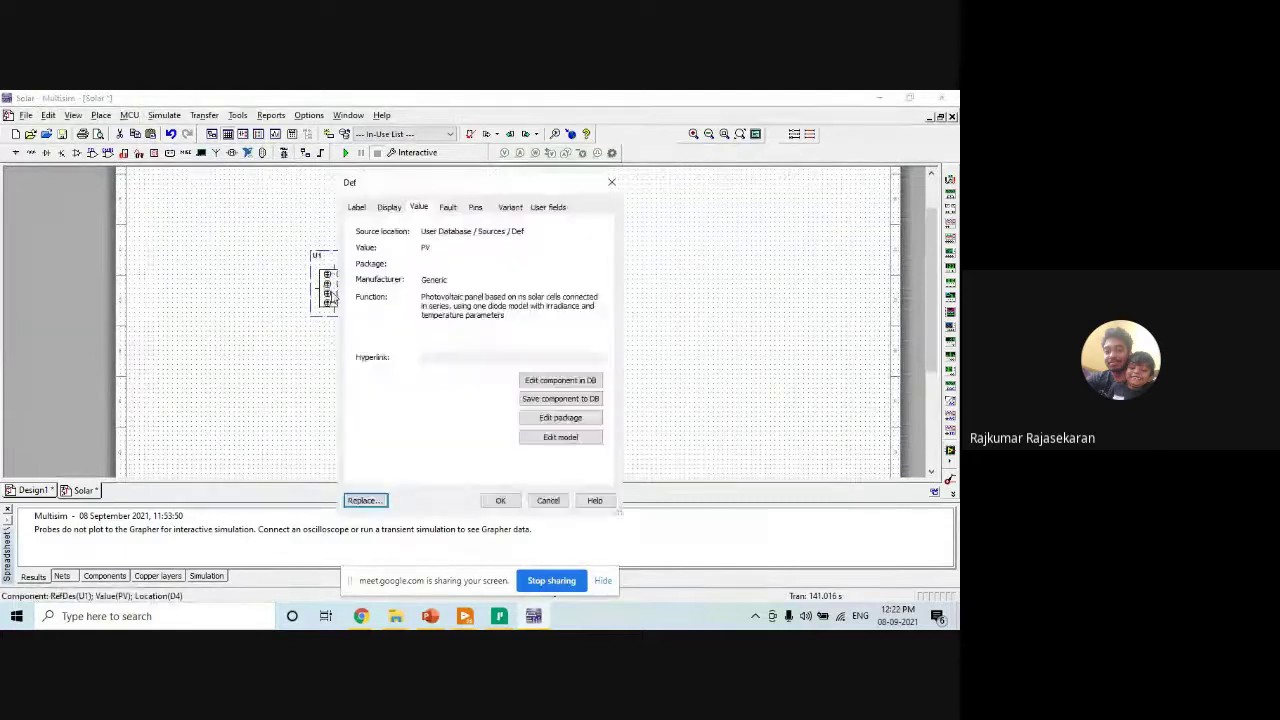
click(612, 182)
Reposition PV panel U1 slightly lower in the left half of the sheet.
drag(329, 318, 329, 346)
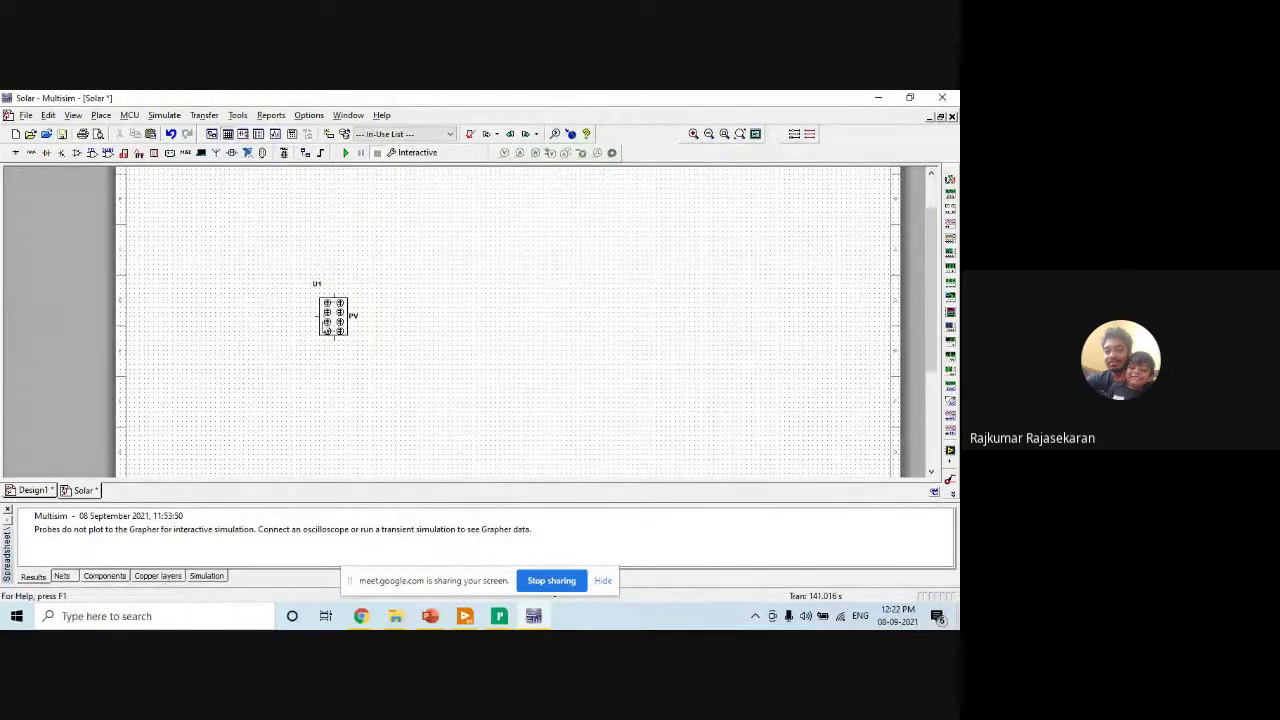
click(269, 329)
right_click(267, 330)
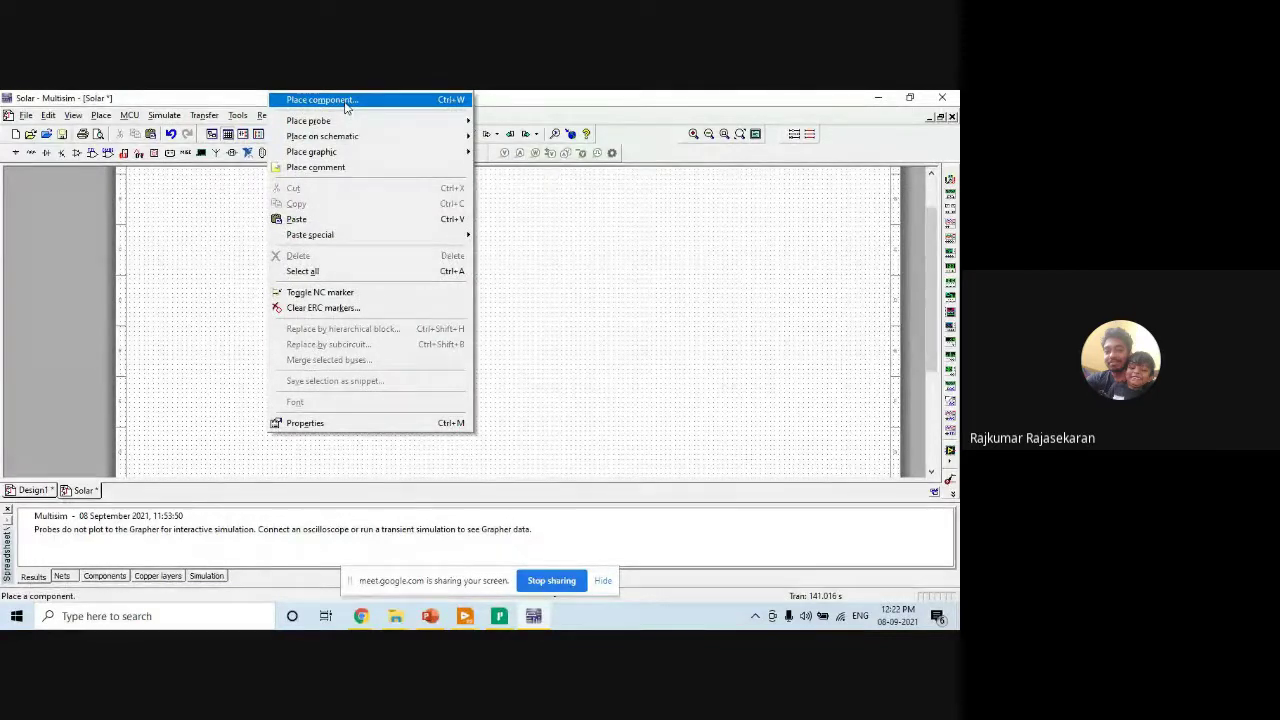
click(345, 101)
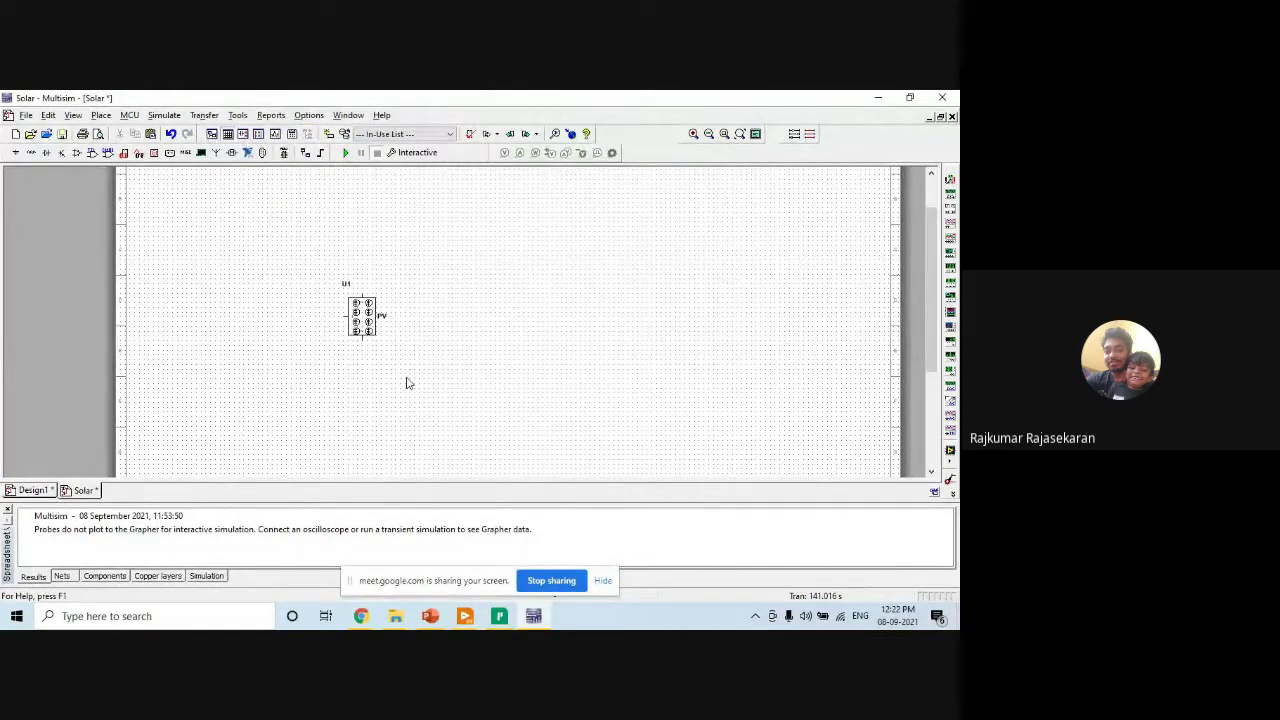
click(335, 318)
drag(335, 318, 311, 308)
click(294, 323)
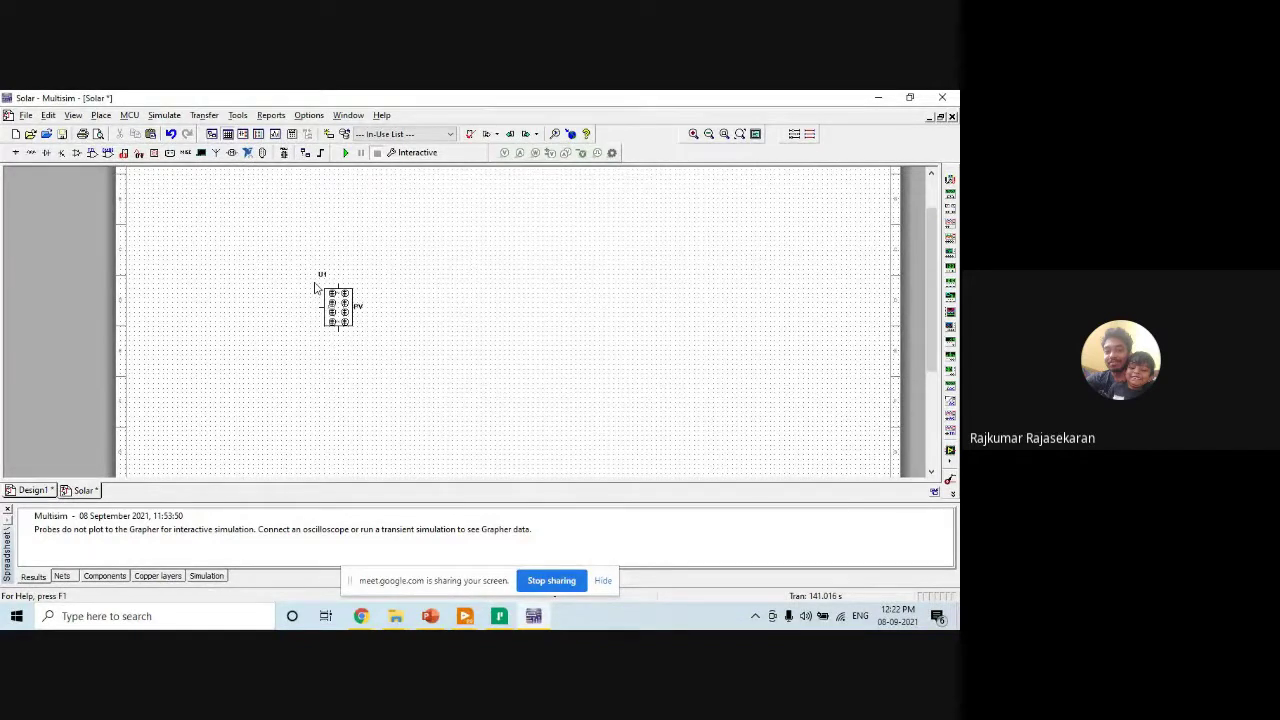
Place a DC_INTERACTIVE_VOLTAGE source from the Sources group's SIGNAL_VOLTAGE_SOURCES family below and to the left of PV panel U1.
right_click(252, 355)
click(265, 100)
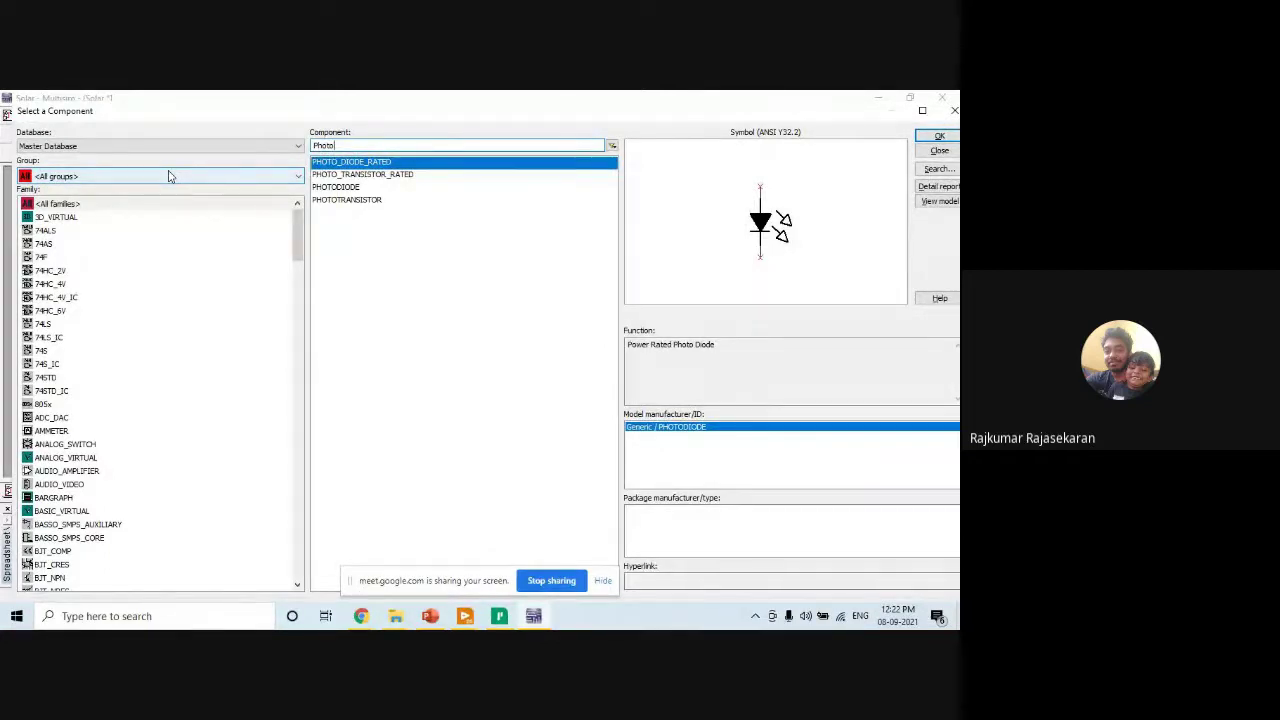
click(169, 176)
click(169, 205)
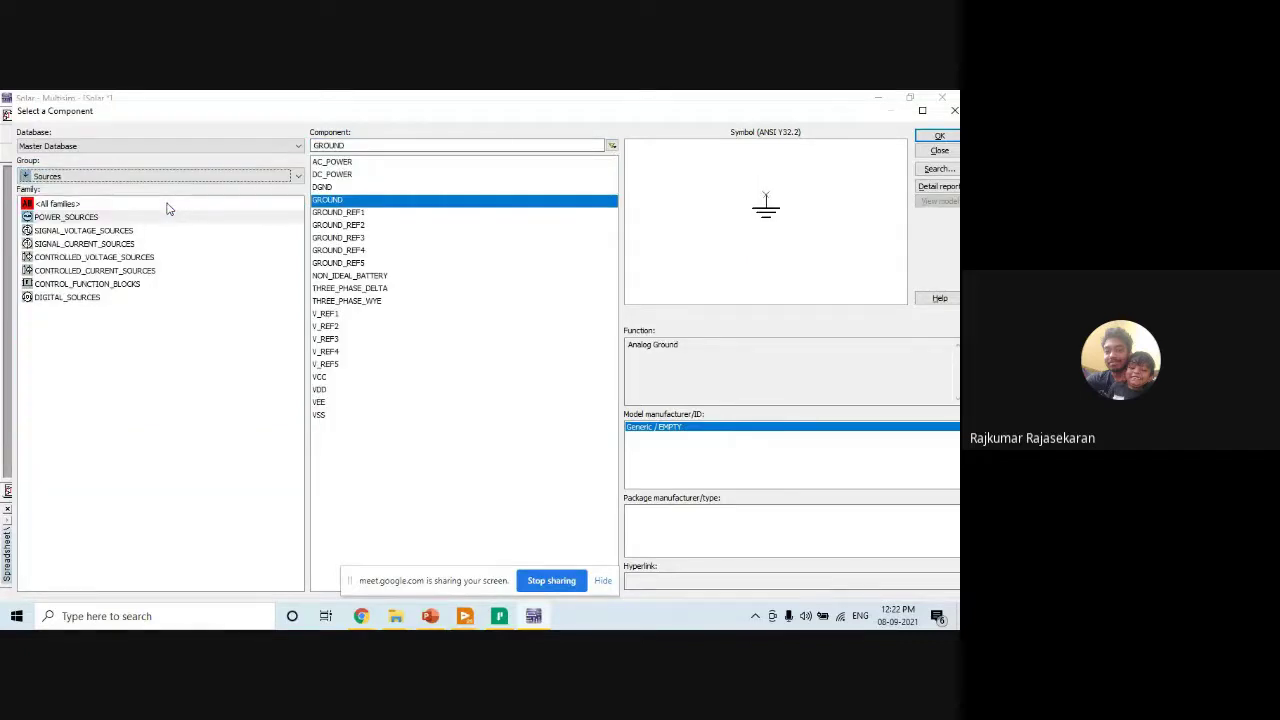
click(100, 231)
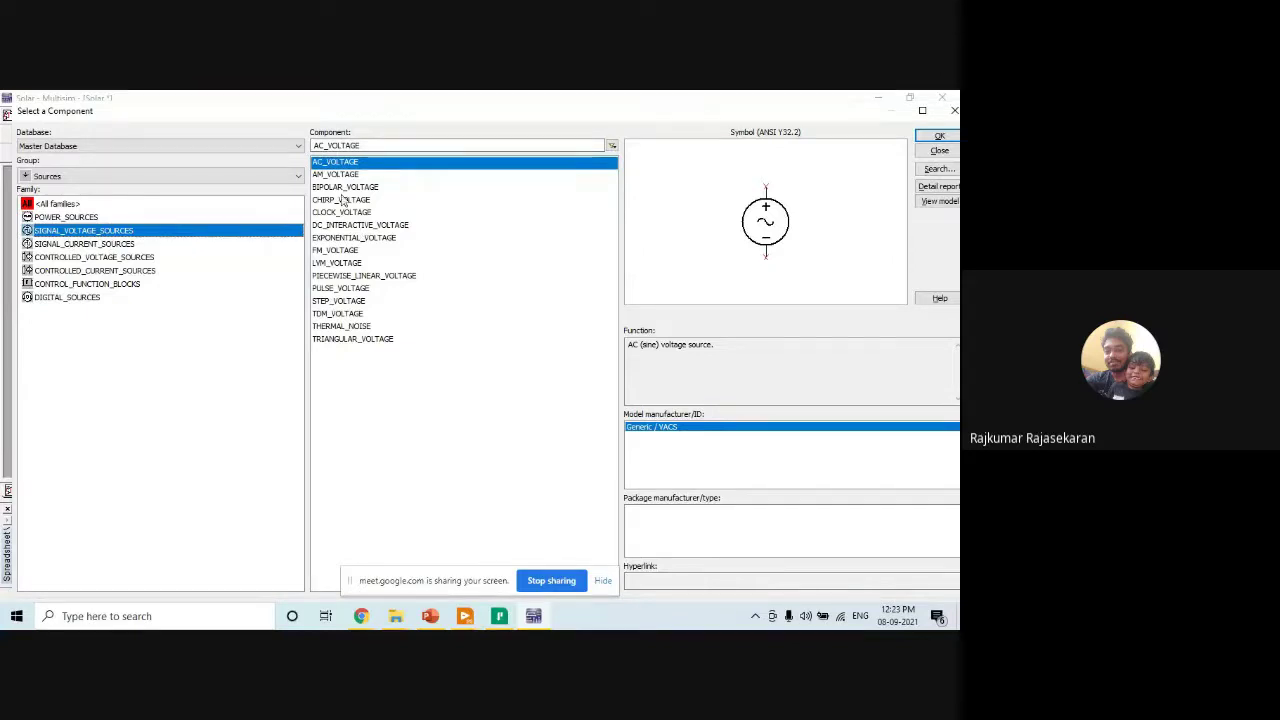
click(356, 225)
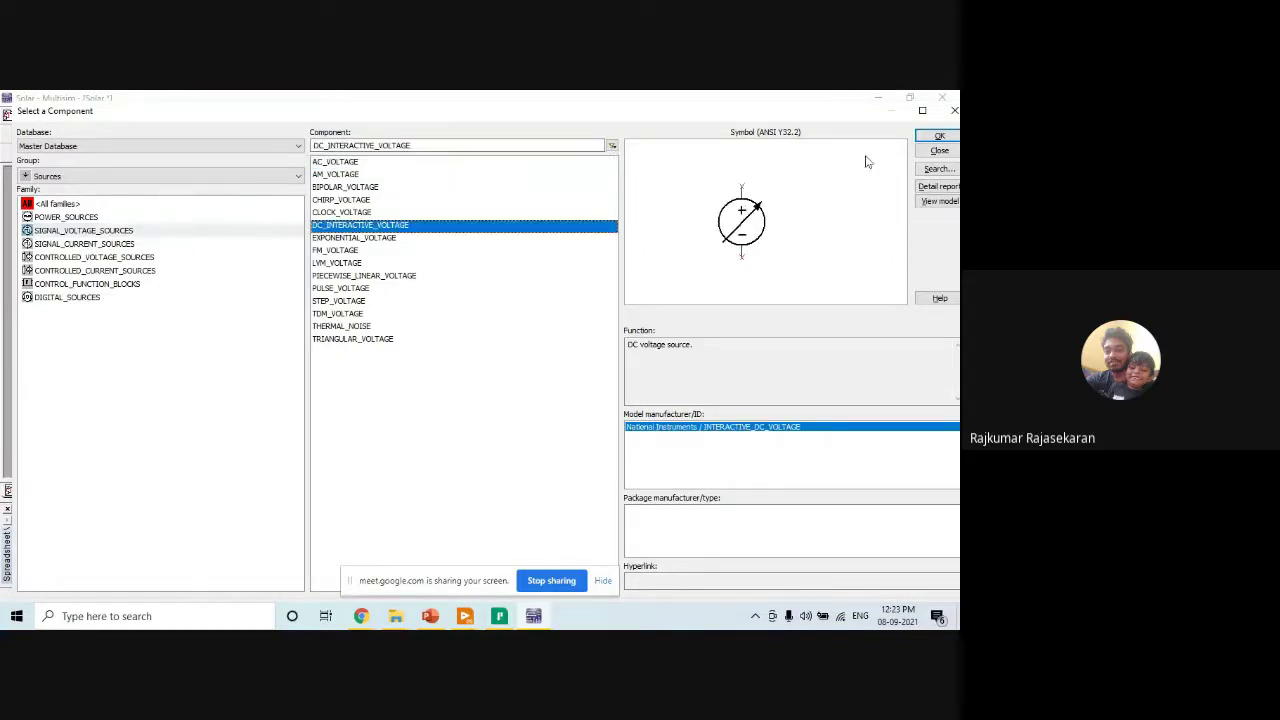
click(939, 136)
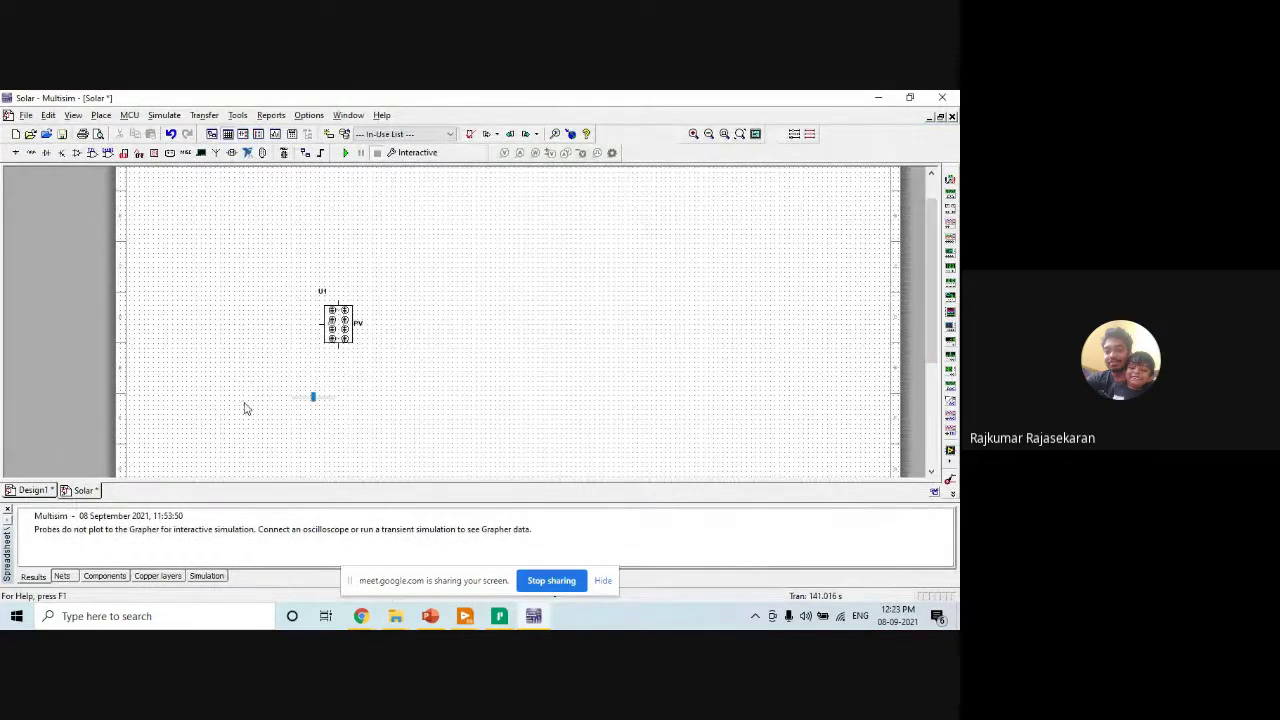
click(313, 396)
click(951, 113)
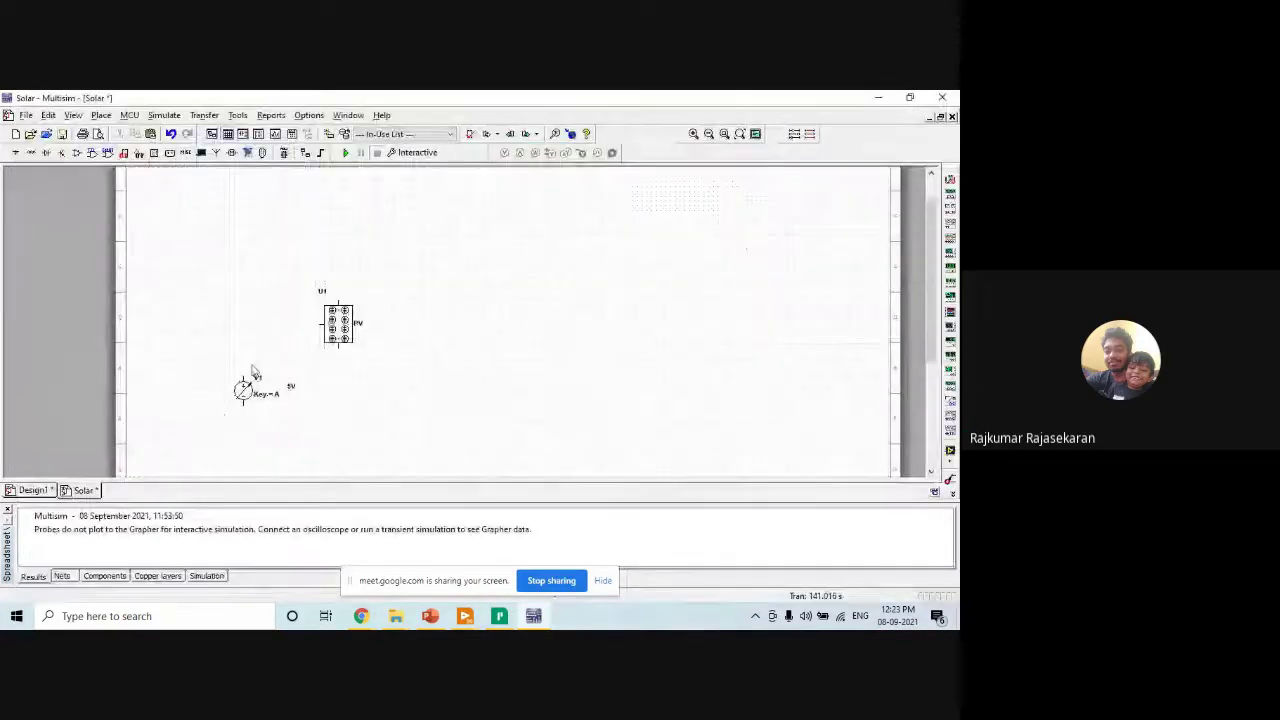
Wire source V1's positive terminal to U1's left pin and its negative terminal to U1's bottom pin, shifting V1 further left.
click(243, 379)
click(318, 324)
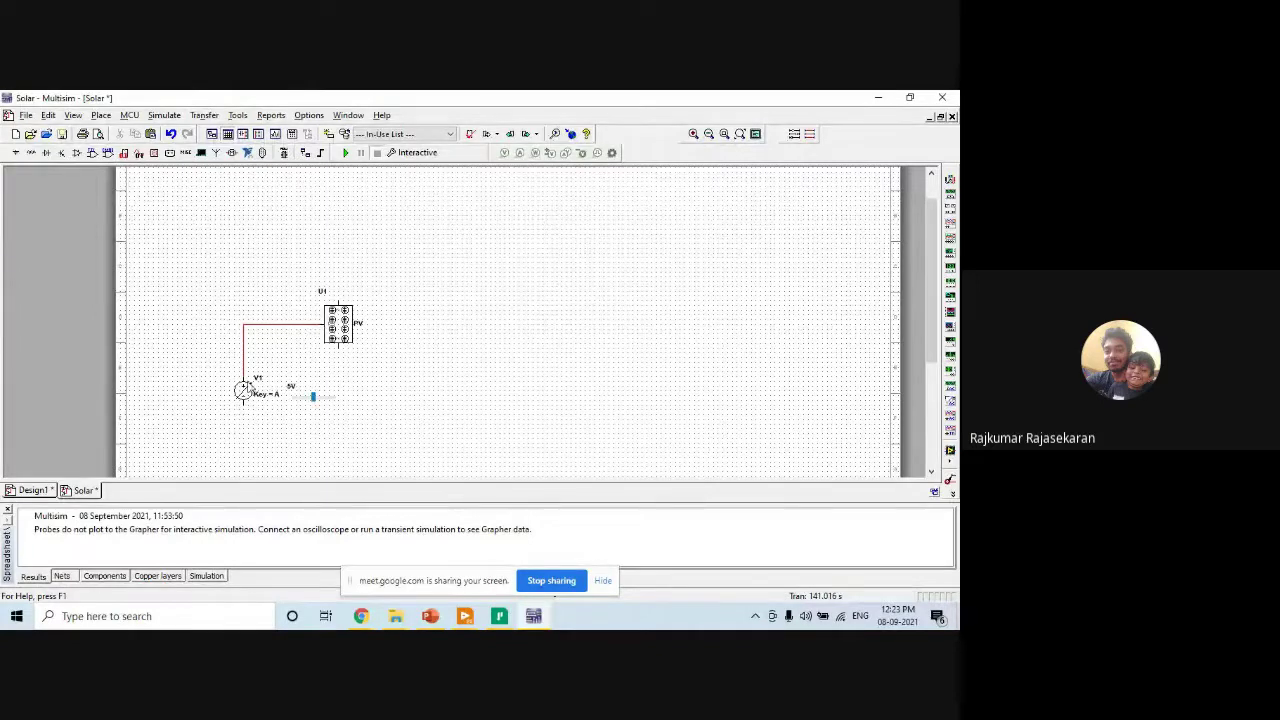
drag(314, 394, 276, 396)
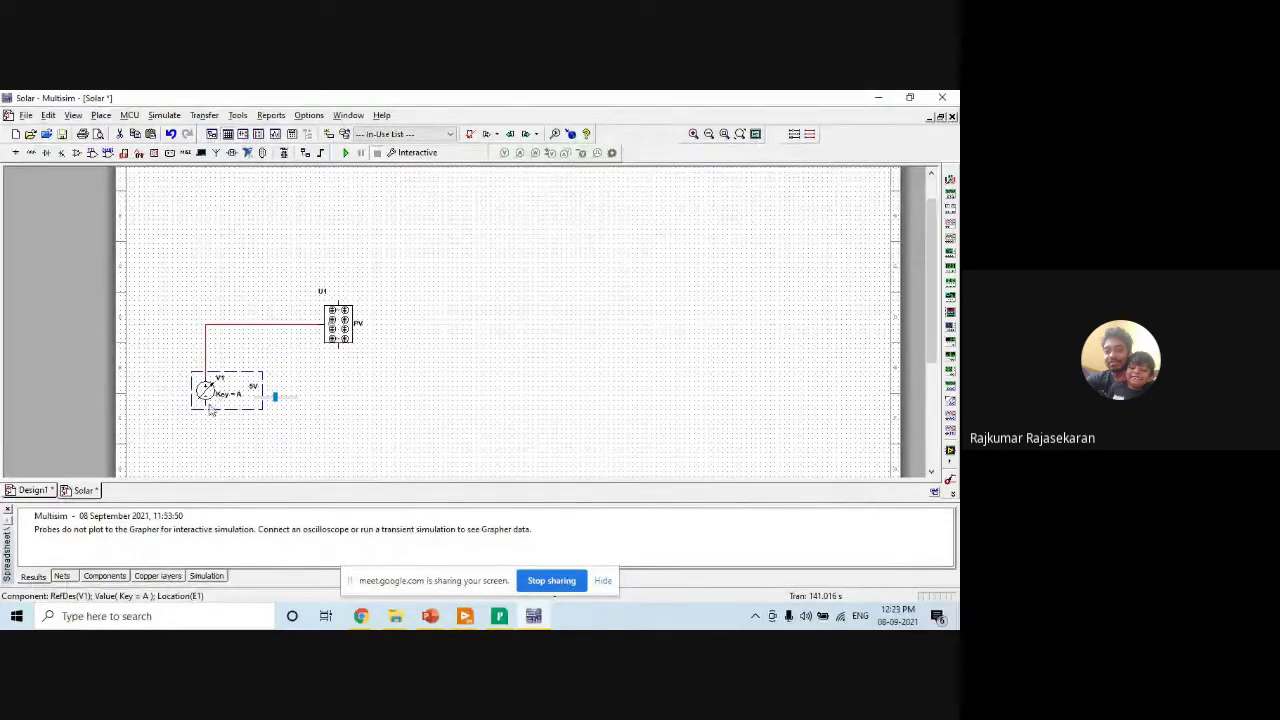
click(338, 346)
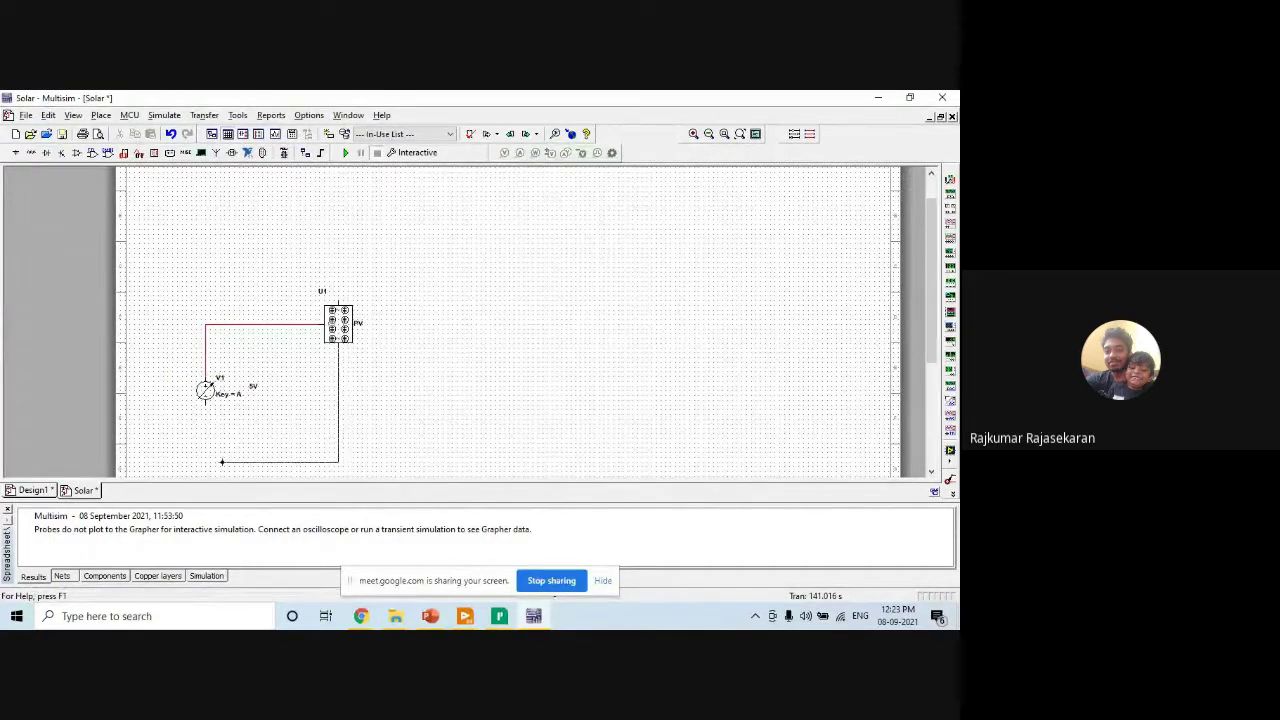
click(205, 401)
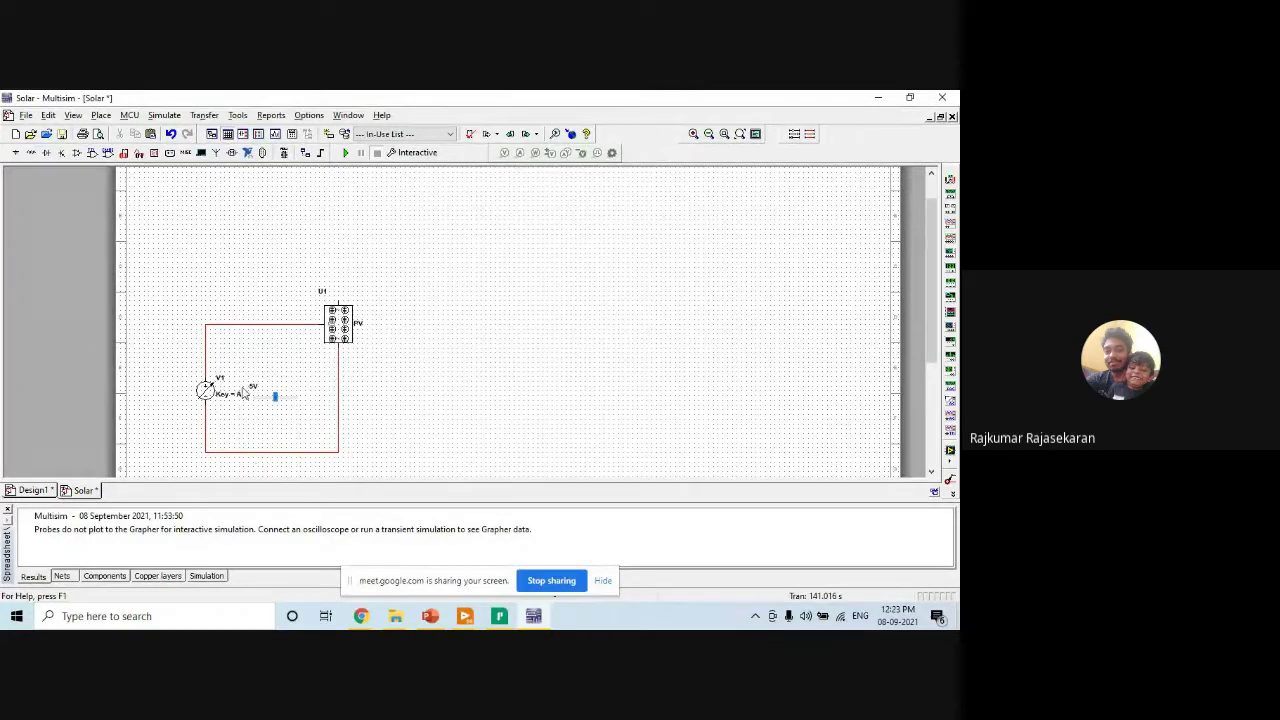
Set the maximum value of interactive source V1 to 1000 V and lower its output to 0 V.
double_click(208, 388)
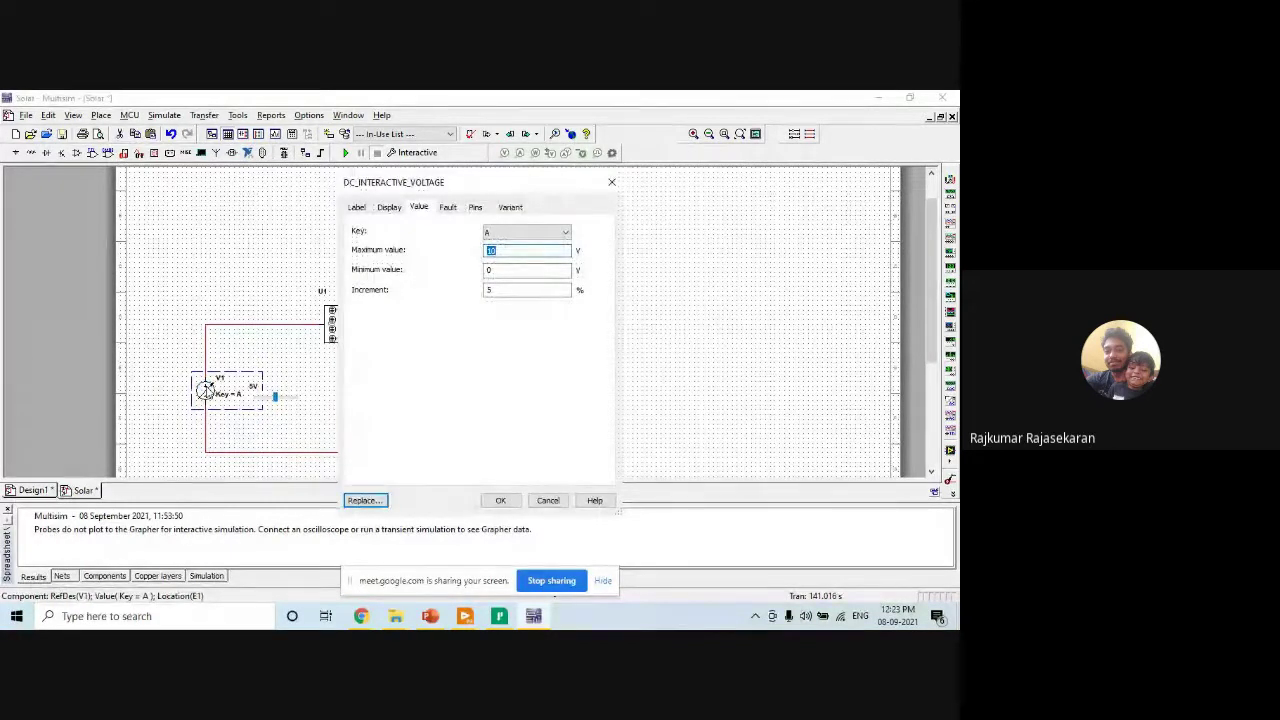
click(509, 254)
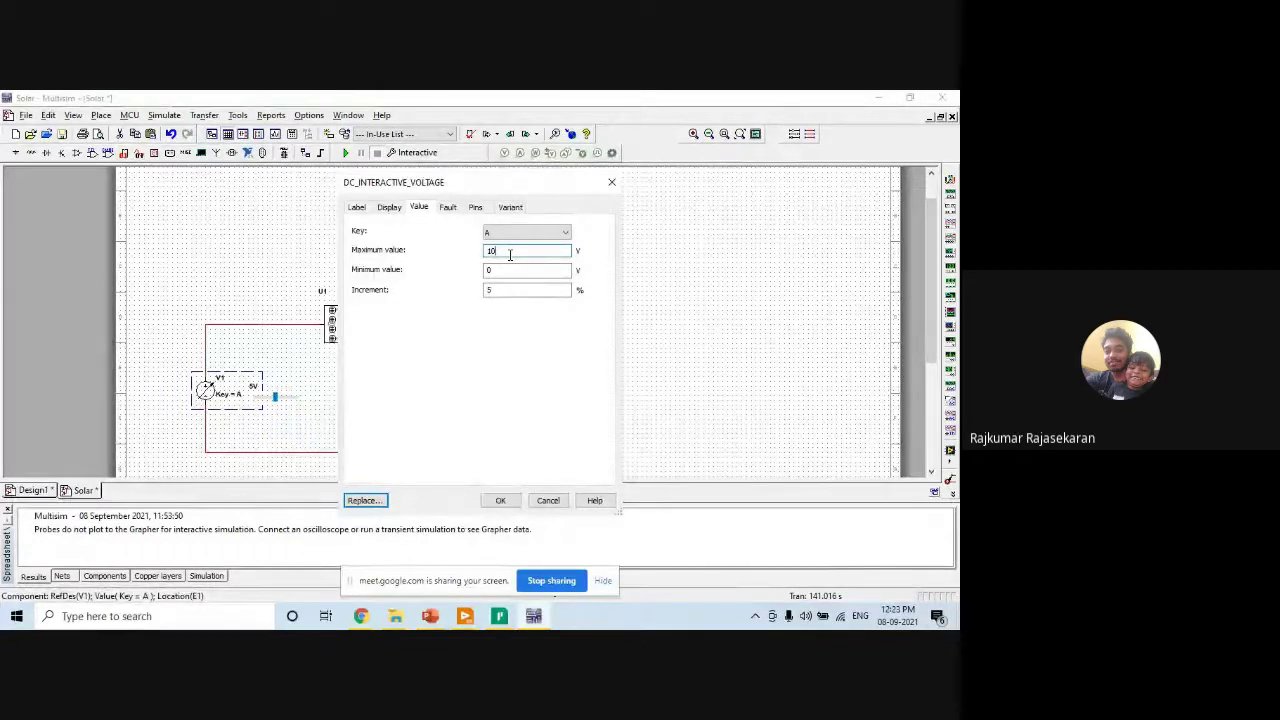
text(00)
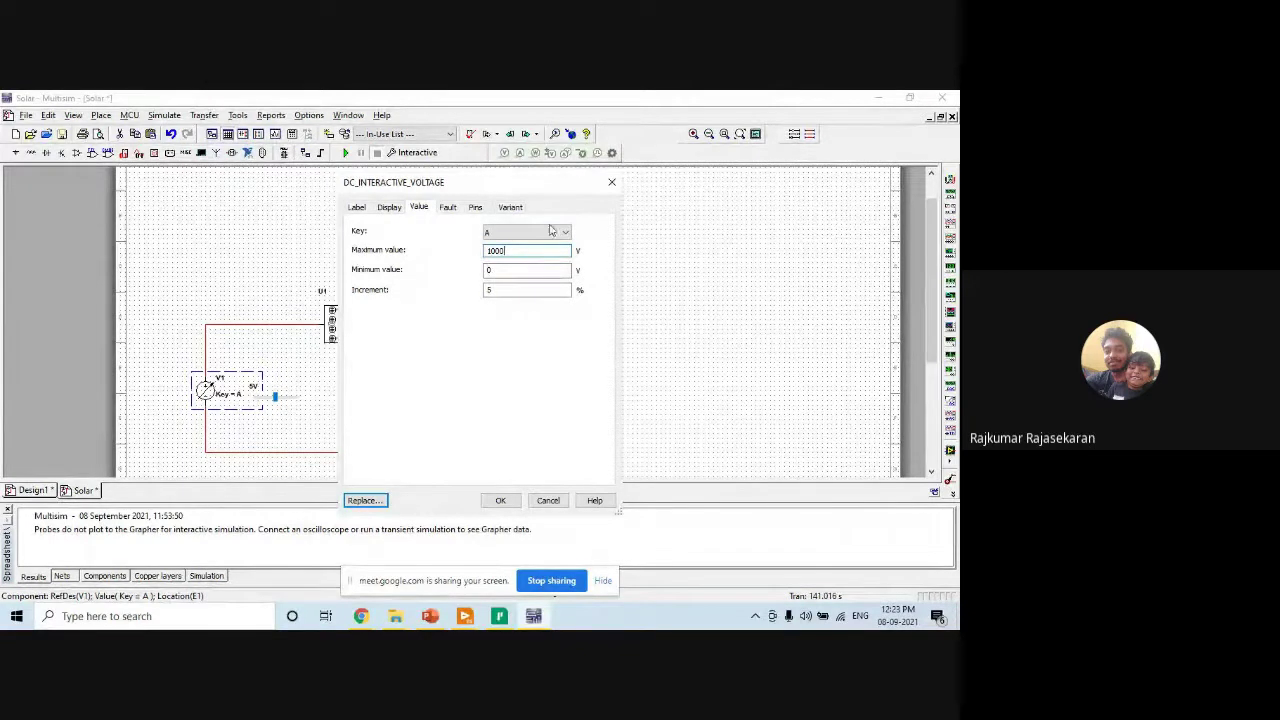
click(495, 500)
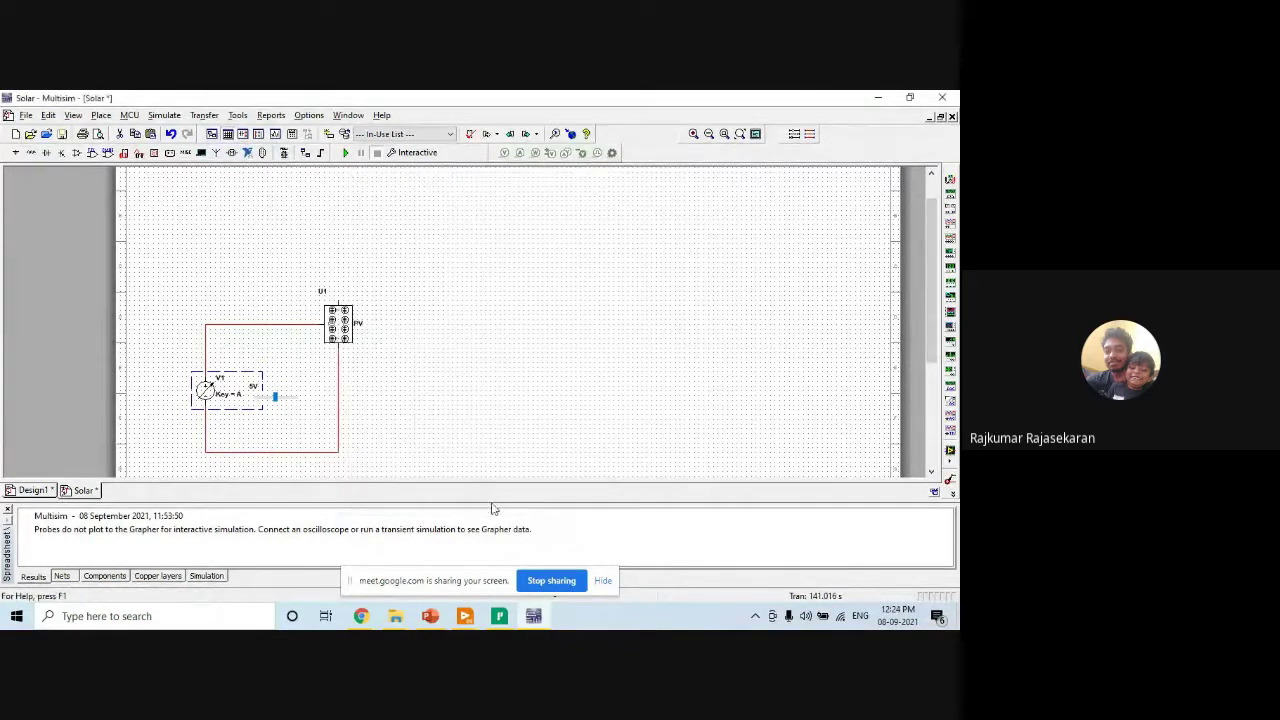
drag(275, 399, 253, 400)
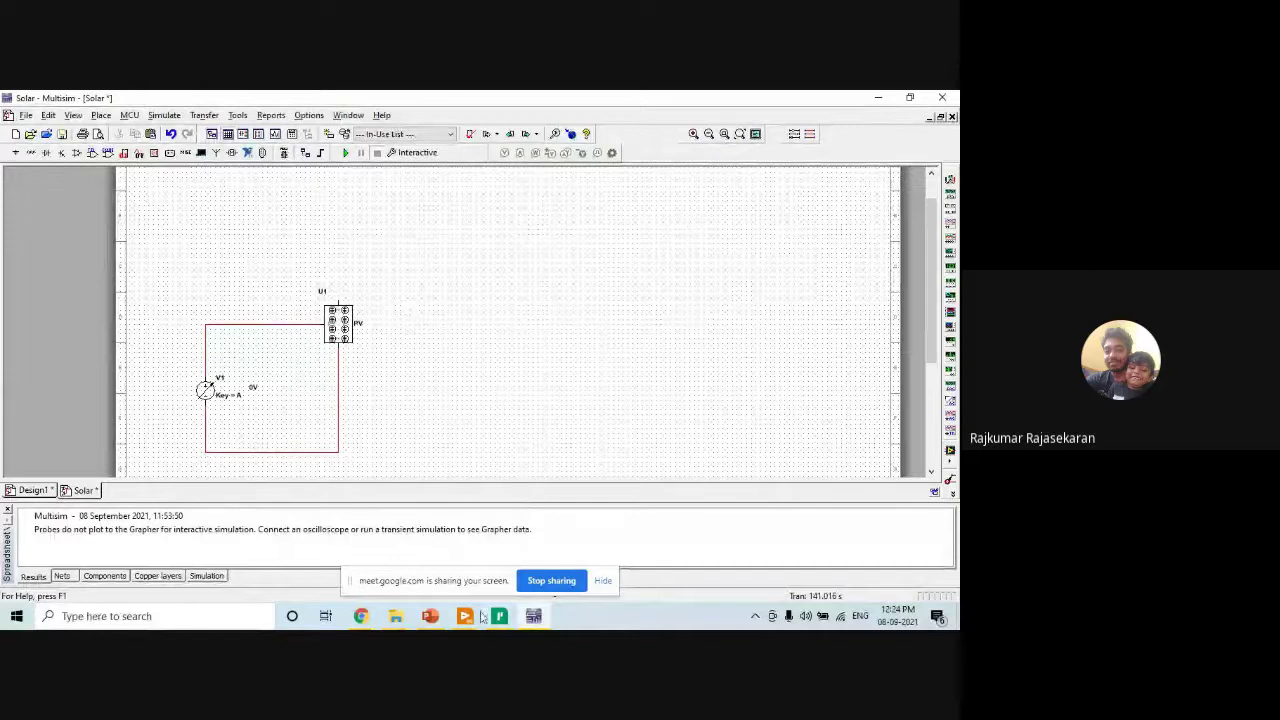
Switch to PowerPoint to view the MPPT Charge Controller Prototyping slide, and return to the Solar design in Multisim.
click(443, 616)
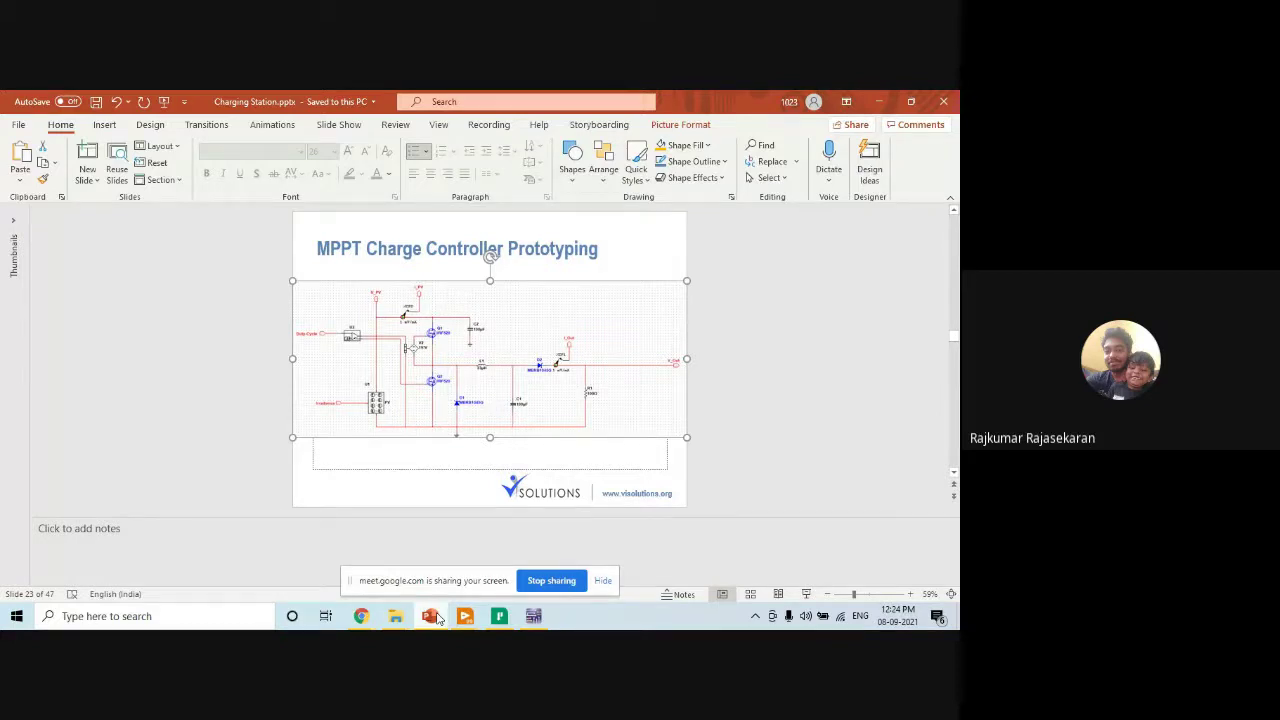
click(433, 617)
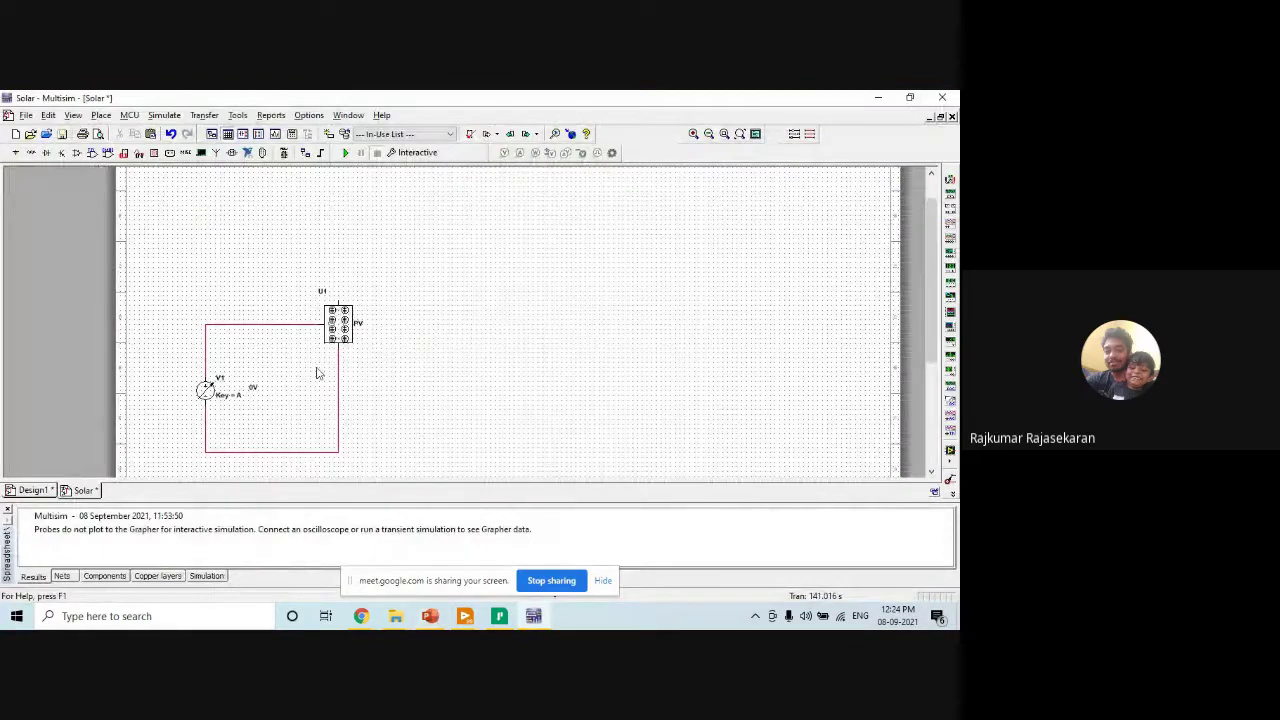
scroll(760, 348, up, 1)
scroll(690, 350, down, 1)
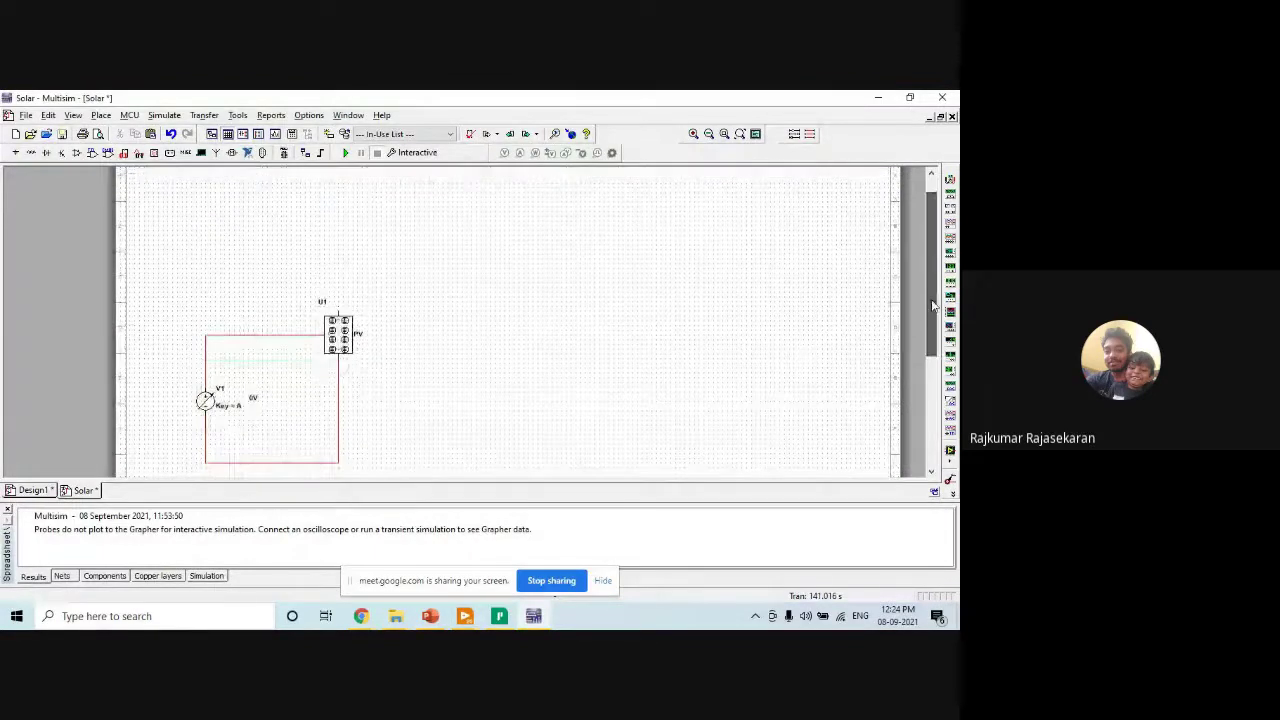
right_click(432, 302)
click(327, 235)
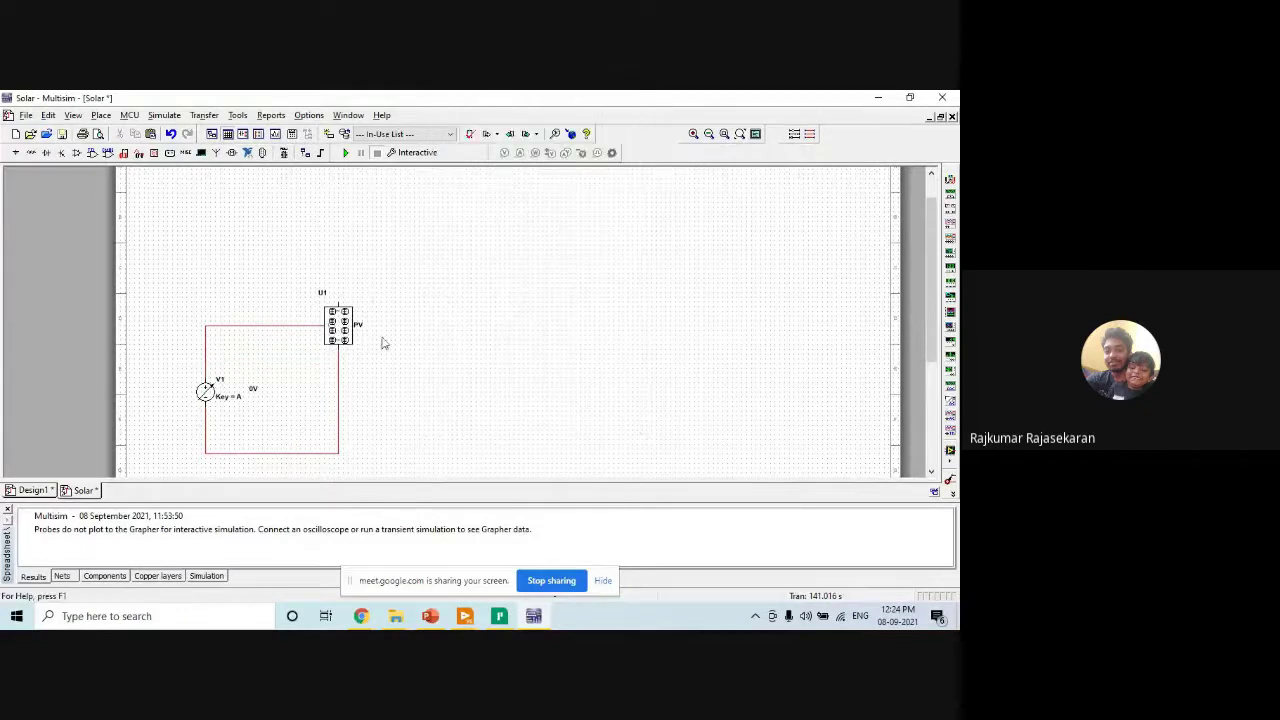
Move the whole circuit of V1, U1 and their wires slightly up and to the left on the sheet.
drag(176, 264, 520, 472)
drag(924, 388, 925, 318)
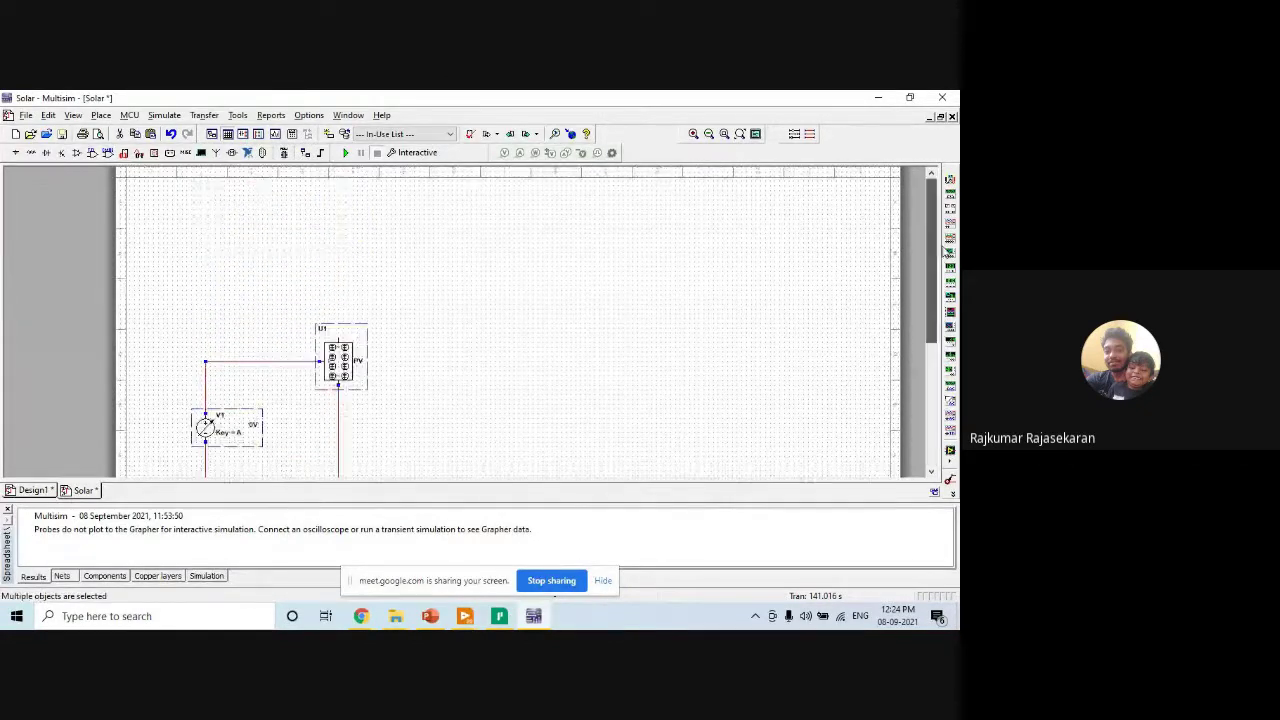
drag(343, 373, 334, 354)
click(481, 420)
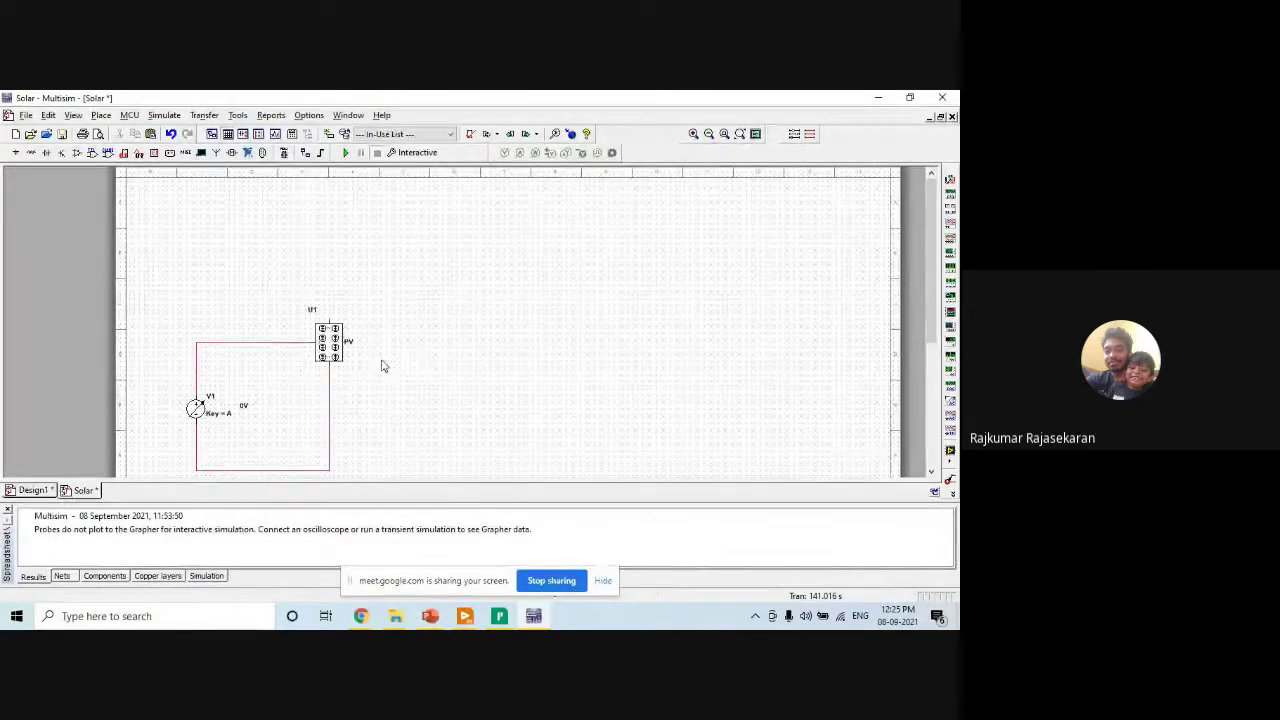
Recheck the charge controller schematic on the PowerPoint slide against the U1 circuit, ending back in Multisim.
drag(276, 247, 296, 281)
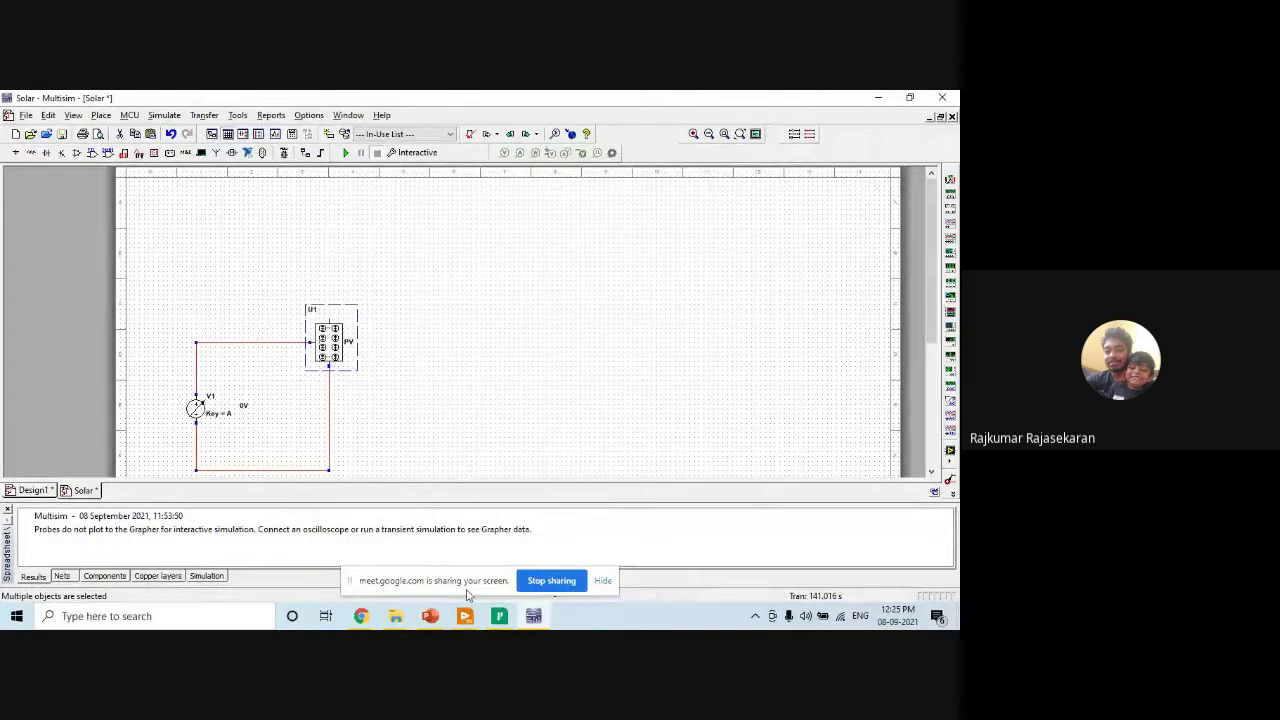
click(429, 615)
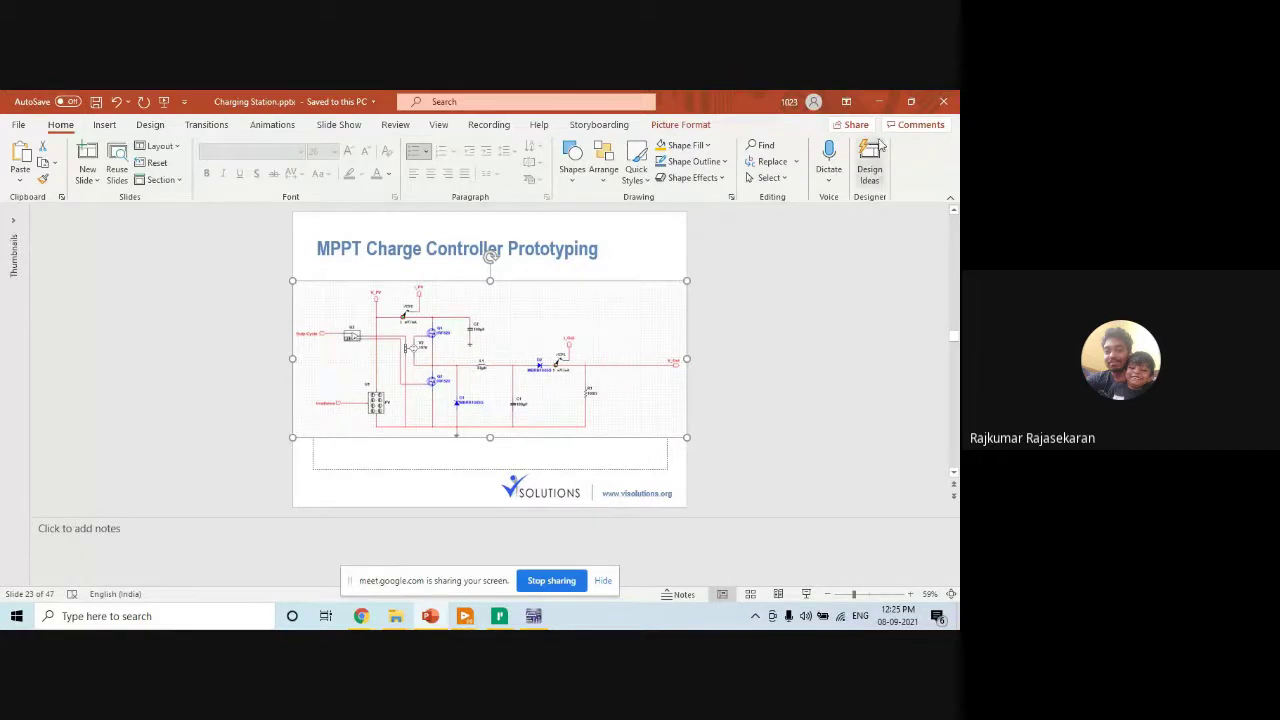
click(880, 103)
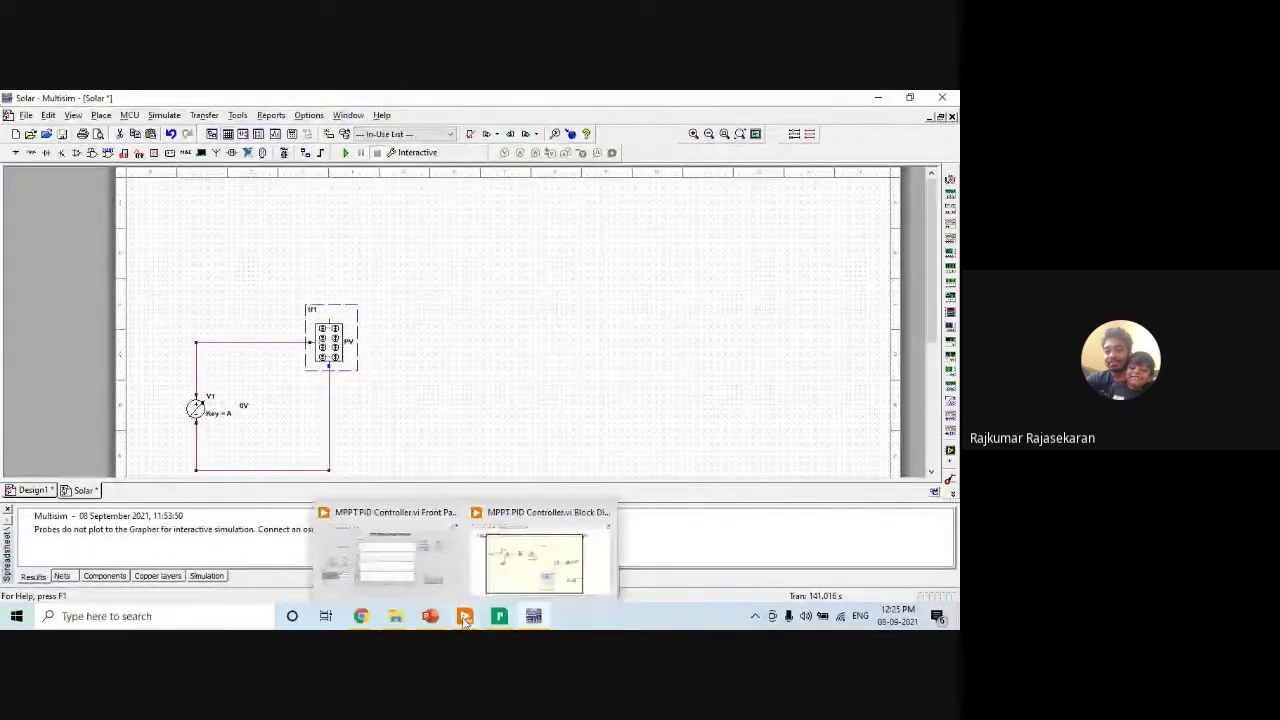
click(533, 615)
click(533, 615)
click(430, 615)
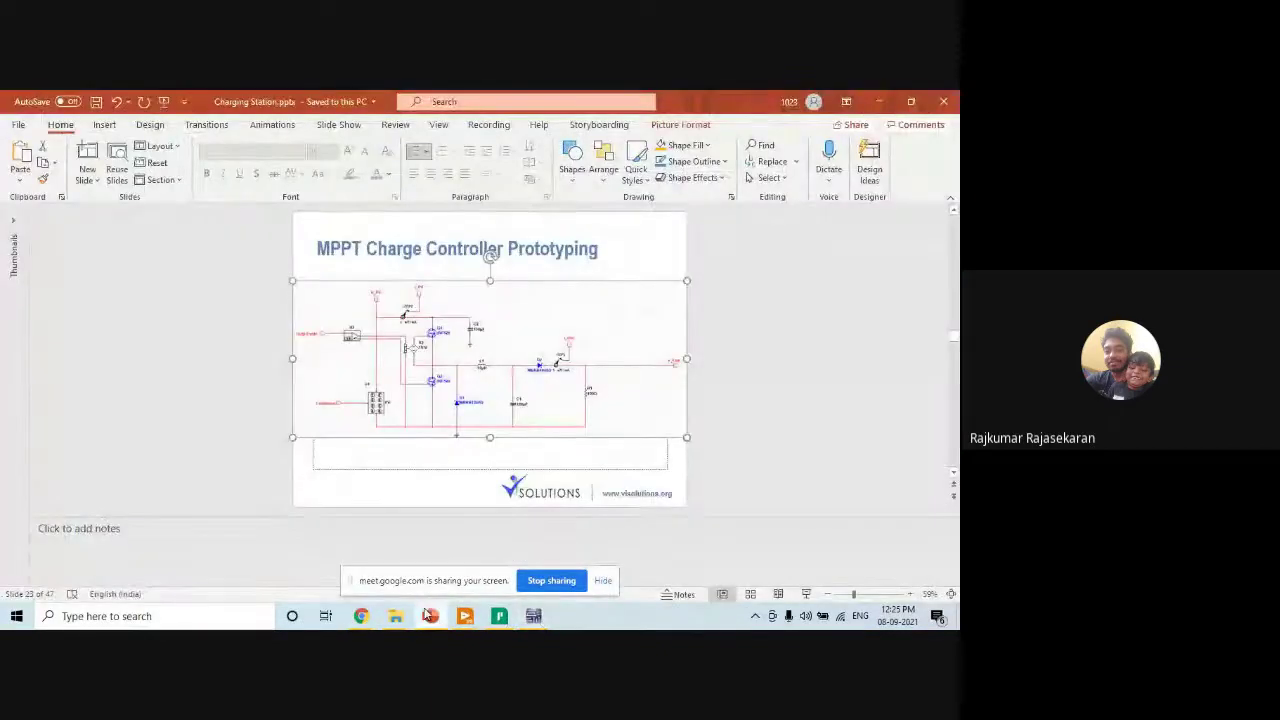
click(878, 101)
List the Master Database's Transistors group for a new component, consulting the MPPT schematic slide in PowerPoint for the required part.
right_click(505, 310)
click(515, 99)
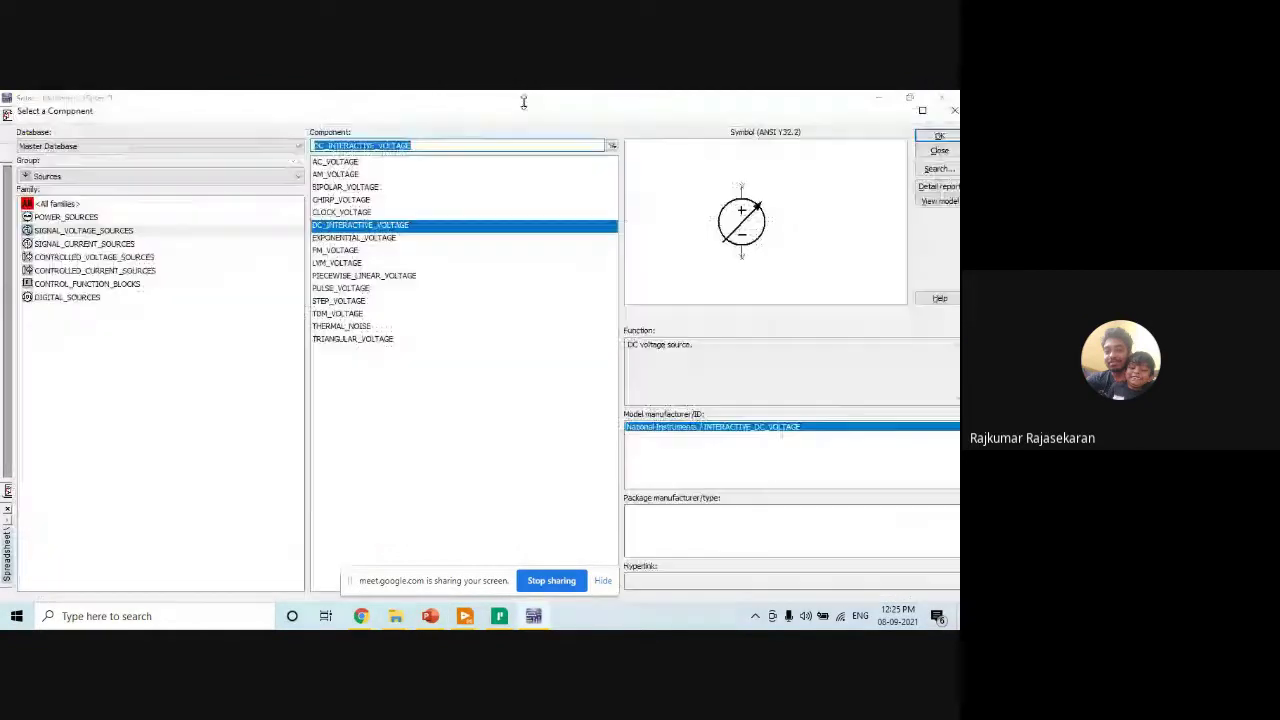
click(140, 180)
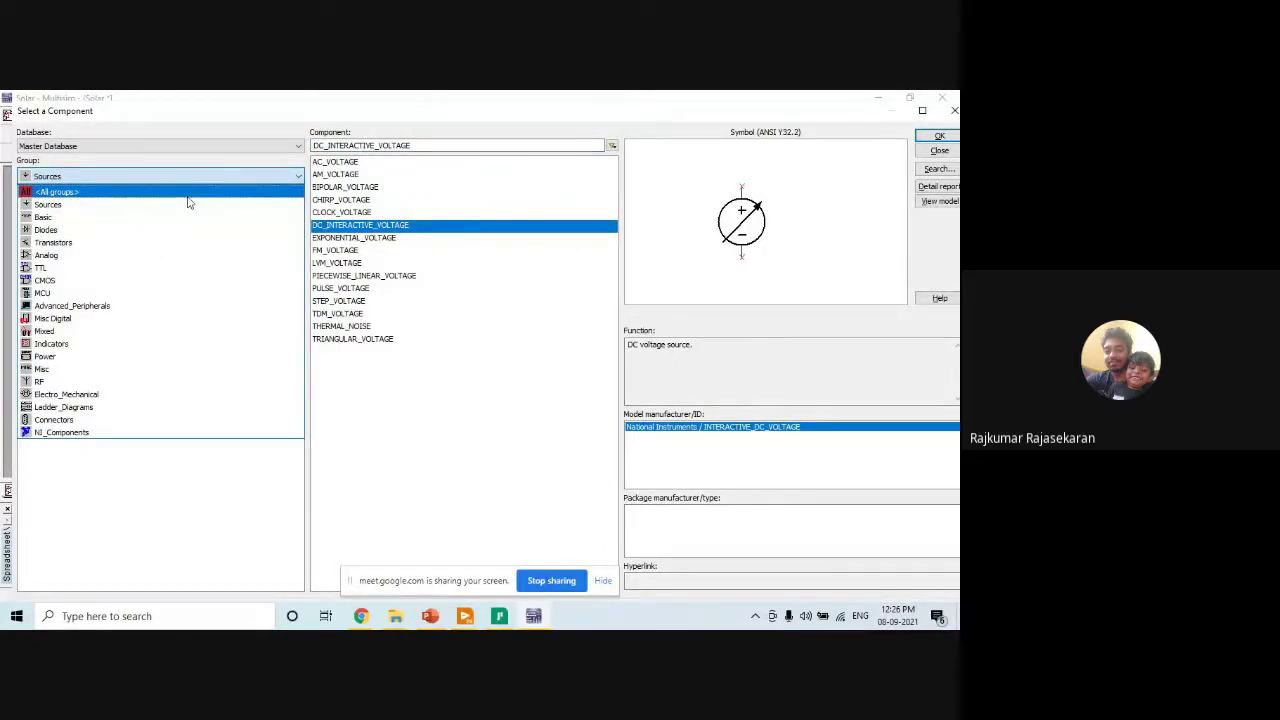
click(77, 180)
click(77, 180)
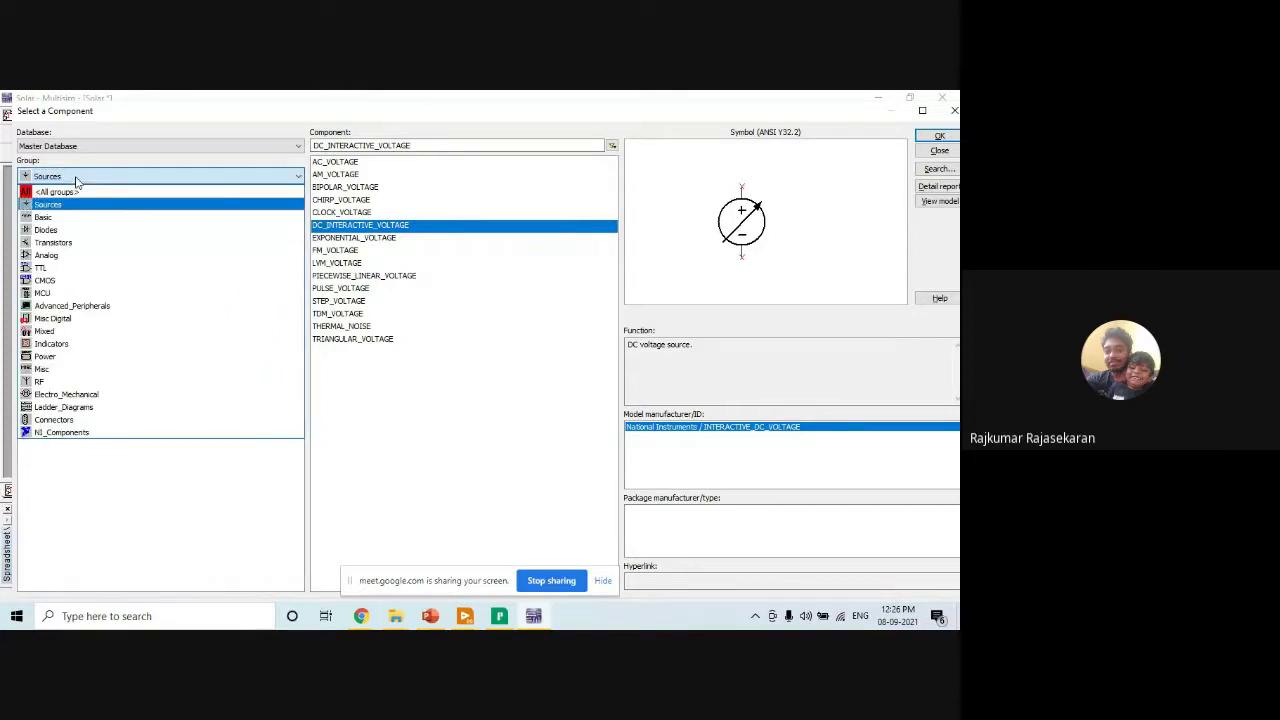
click(94, 243)
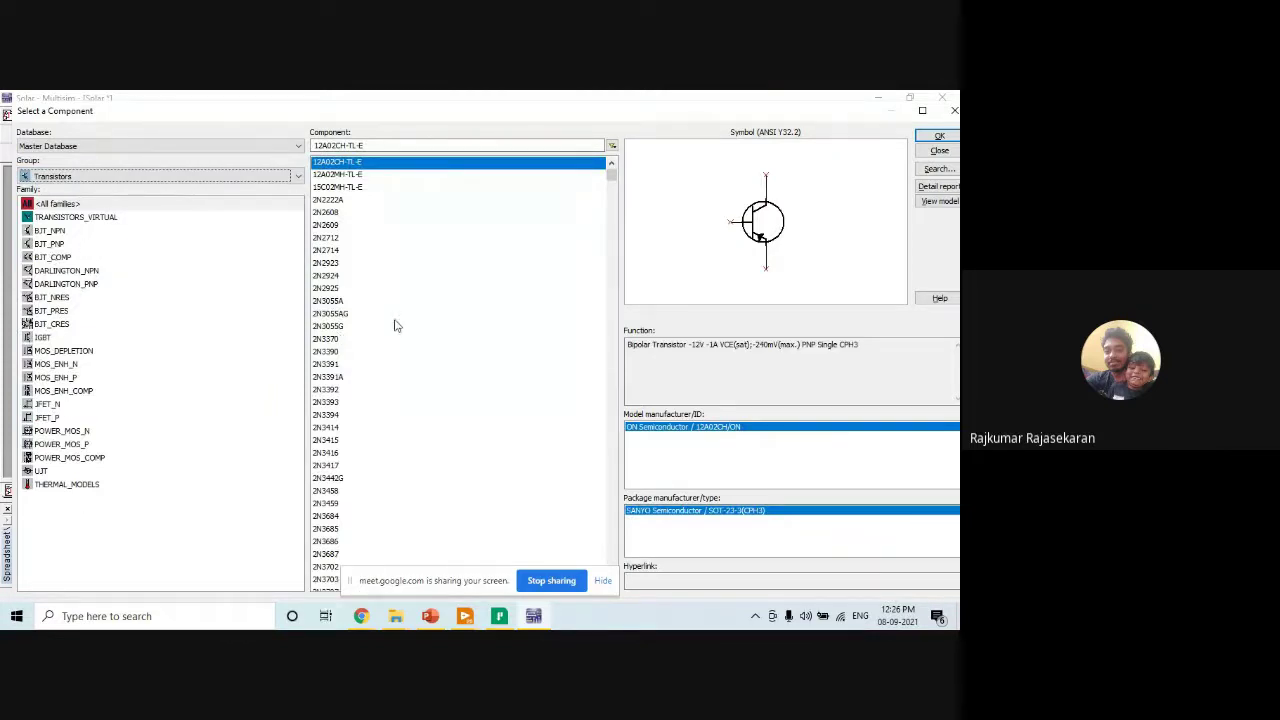
click(431, 616)
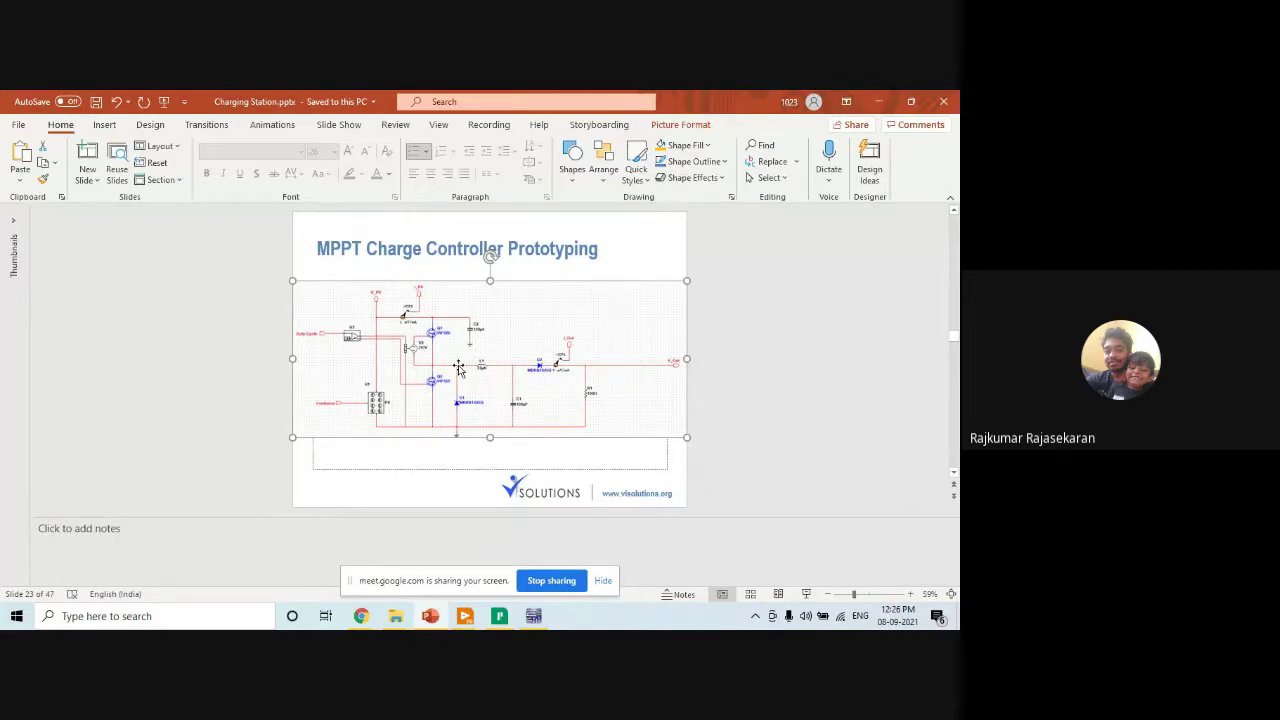
click(878, 101)
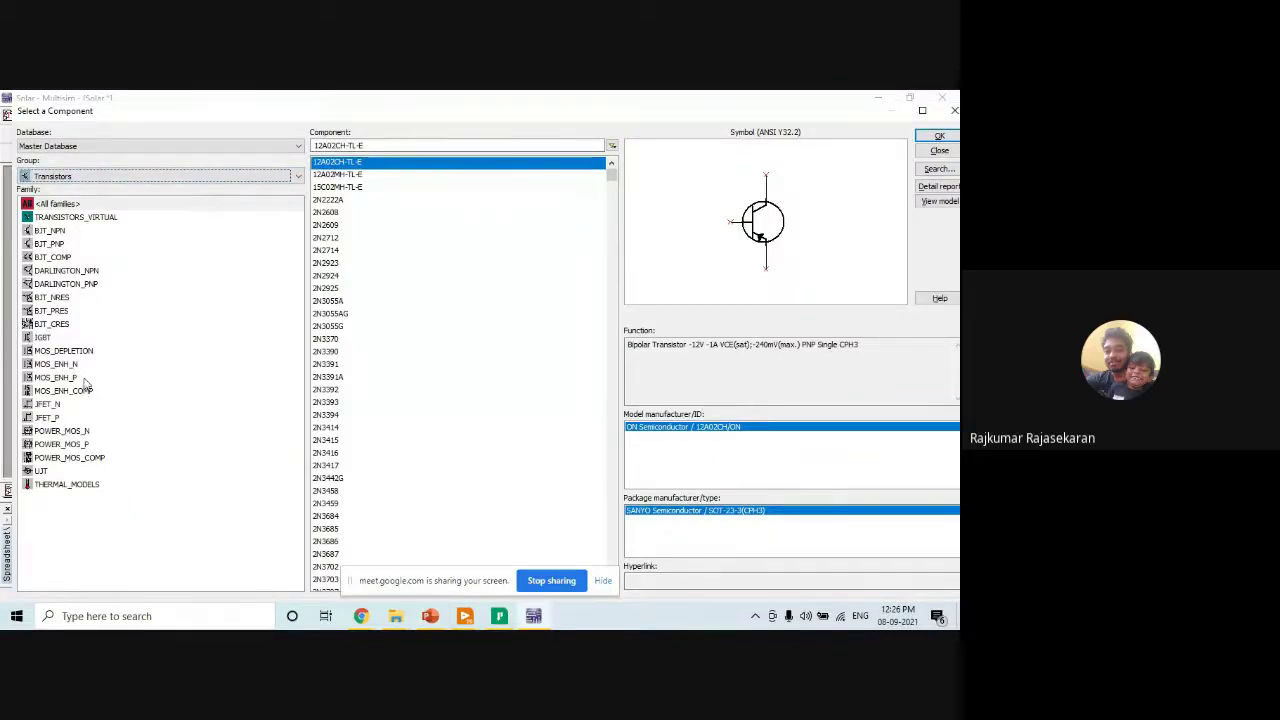
Place an IRF520 MOSFET from the Transistors group on the sheet, above and to the right of U1.
click(104, 206)
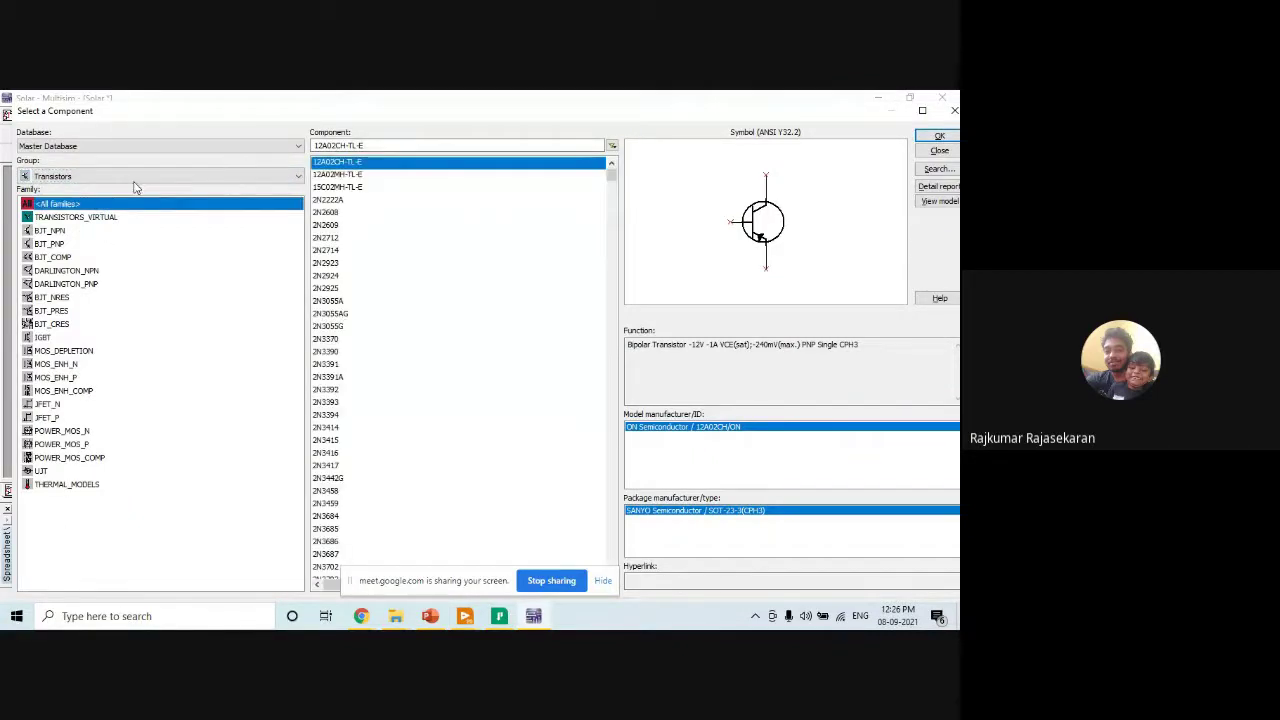
double_click(413, 113)
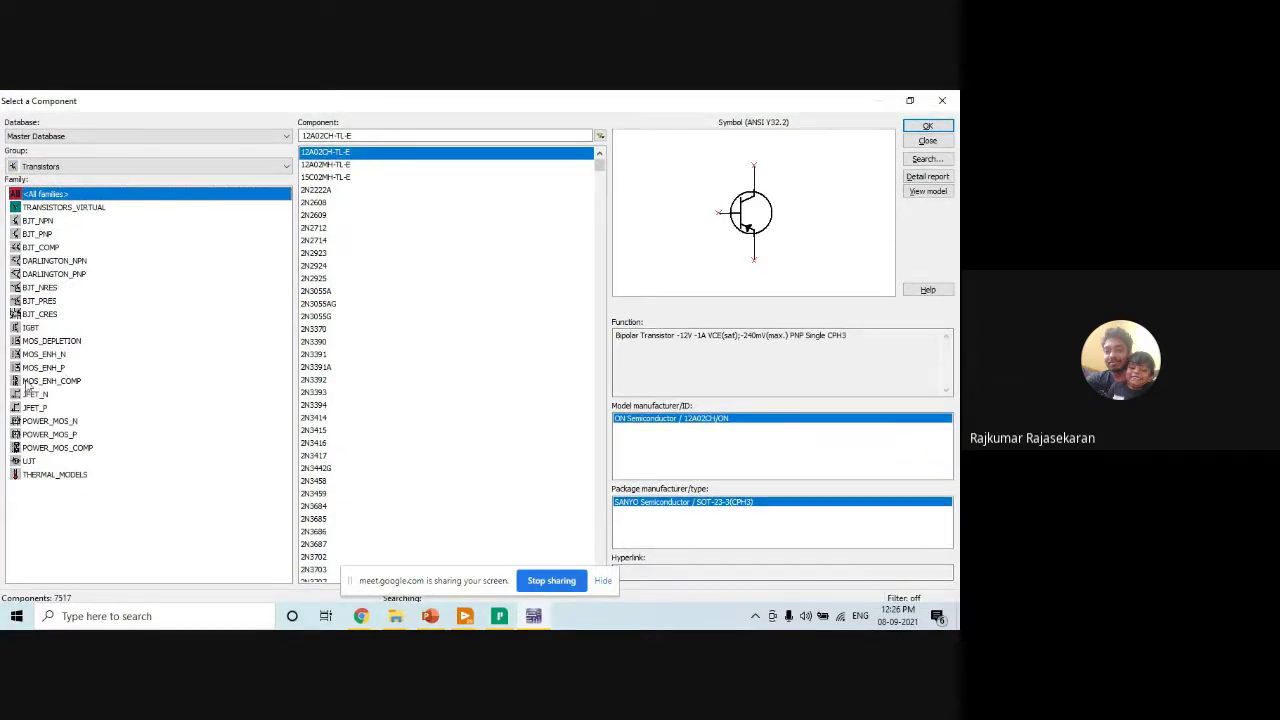
click(381, 145)
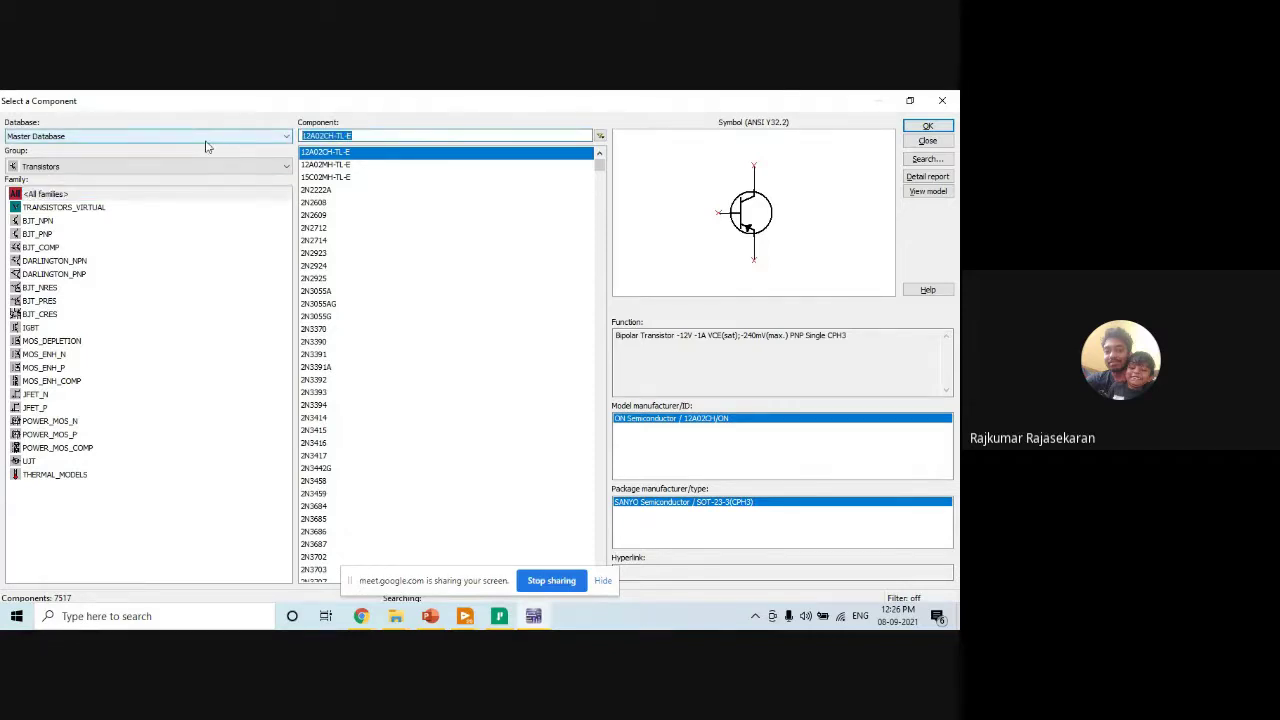
text(i)
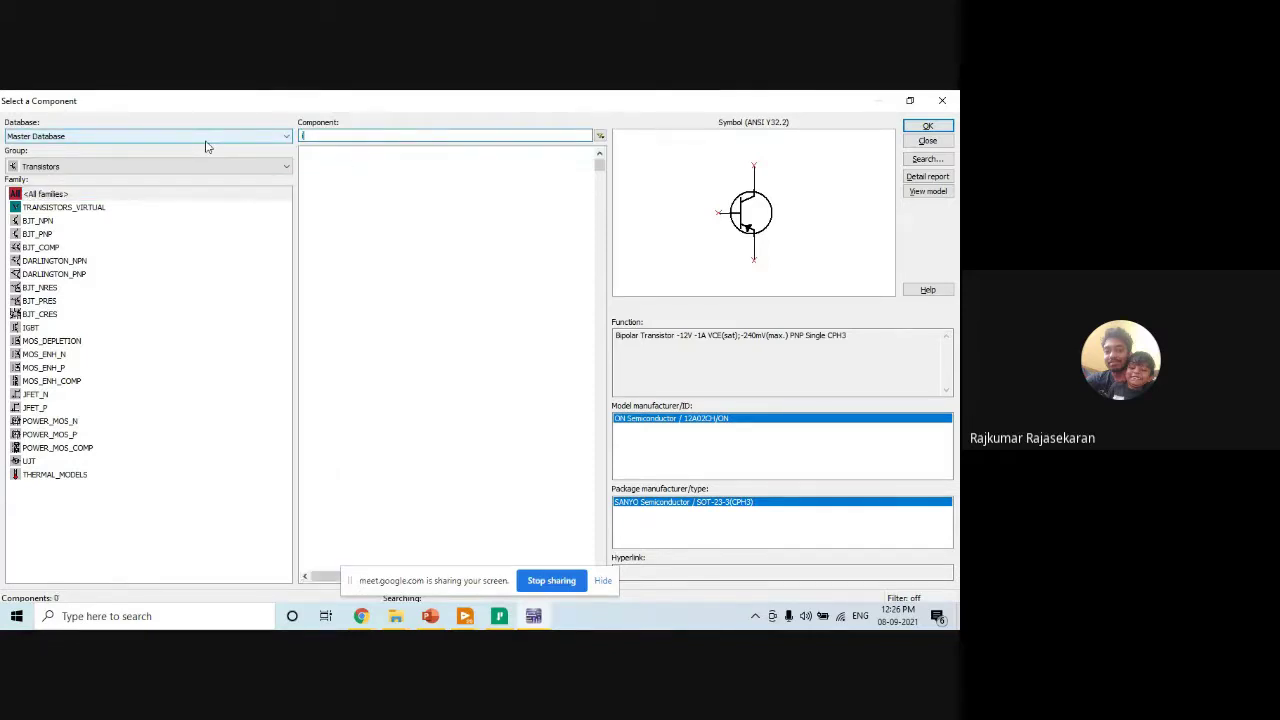
text(rf)
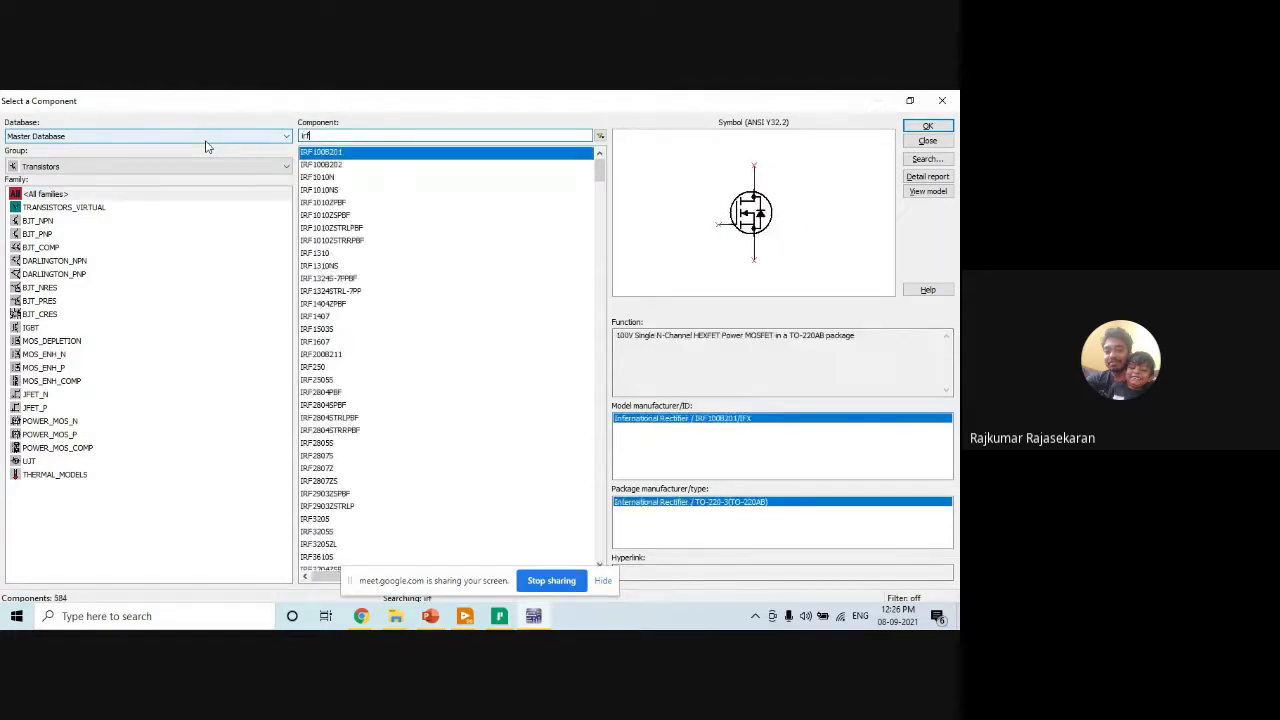
text(520)
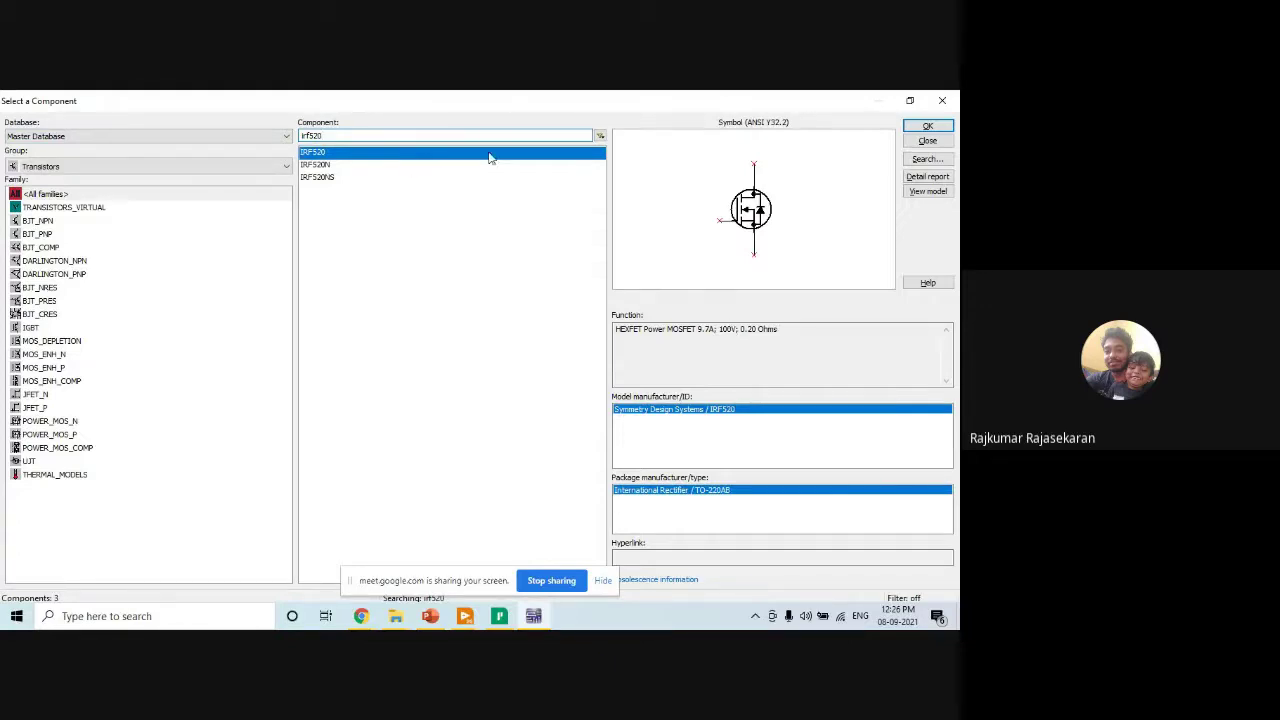
click(915, 130)
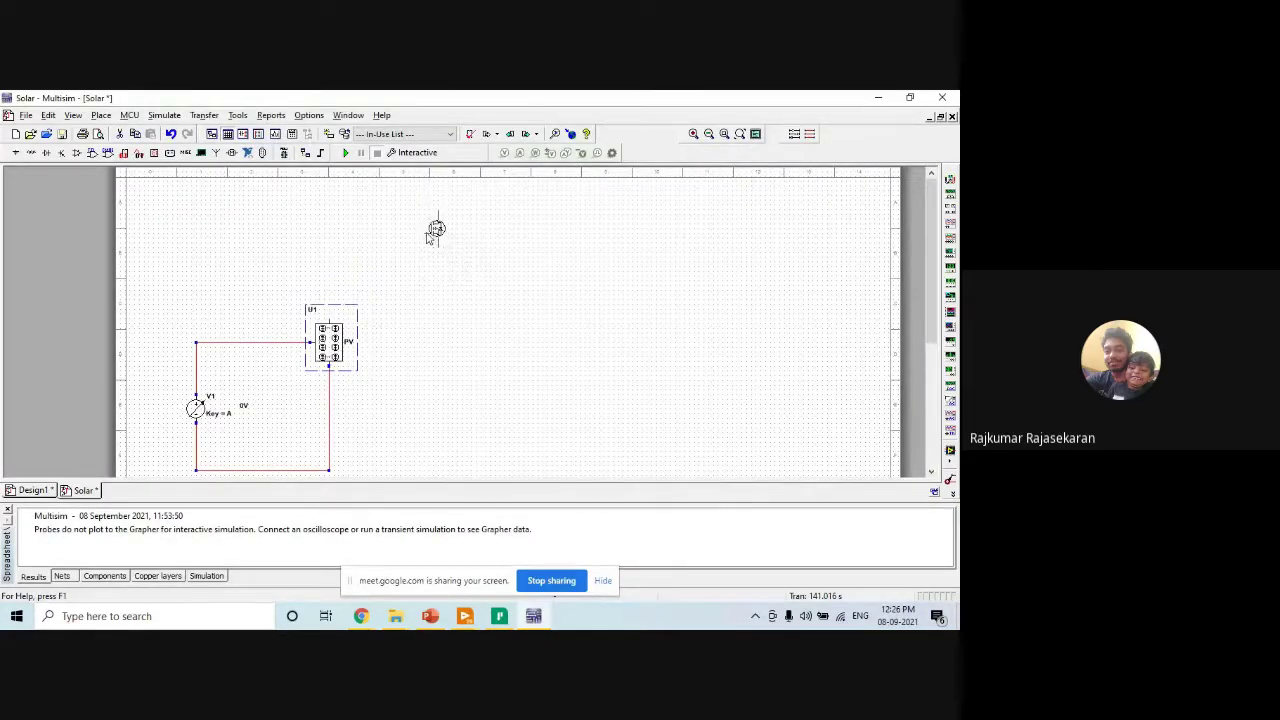
click(427, 233)
Place a second IRF520 MOSFET directly below the first one.
click(926, 126)
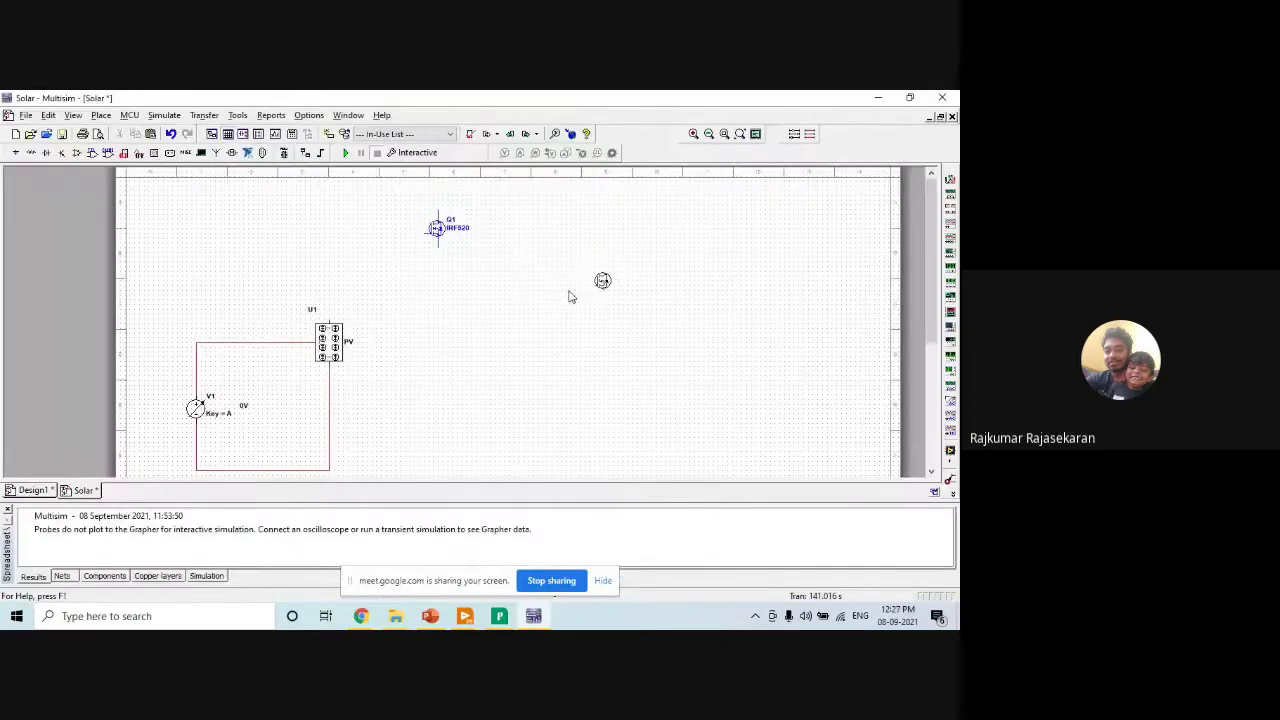
click(445, 298)
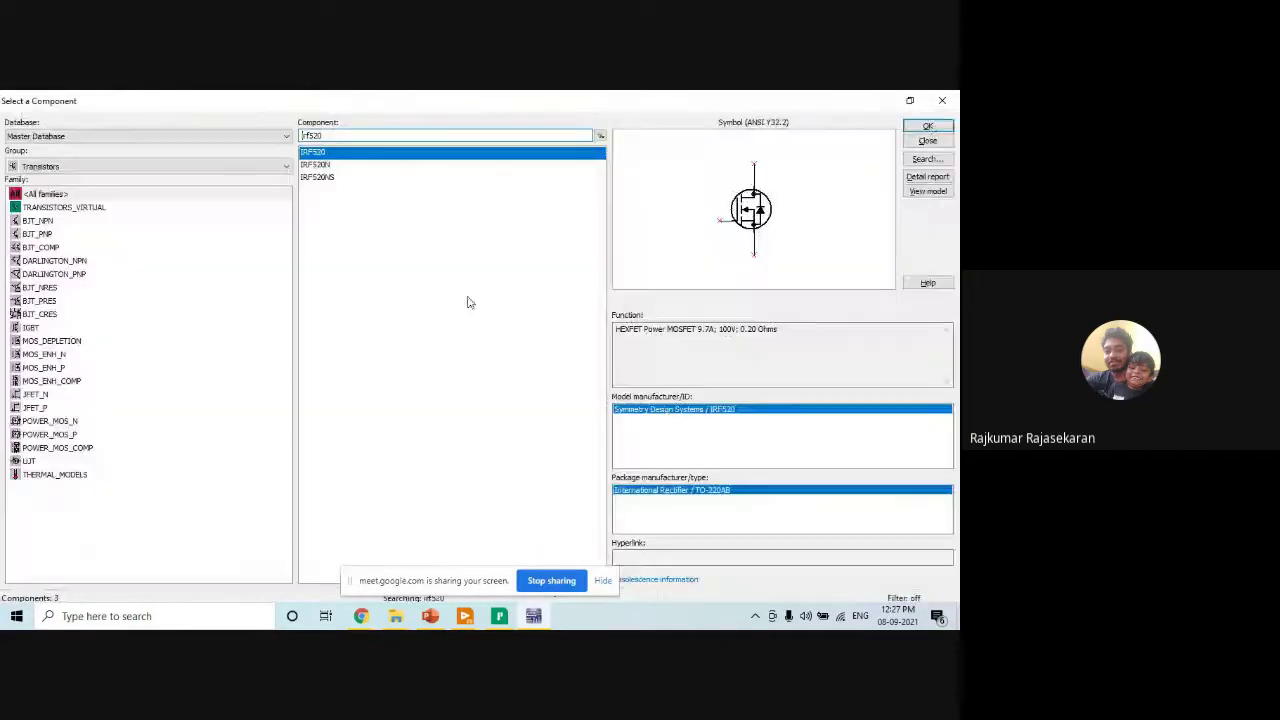
click(926, 126)
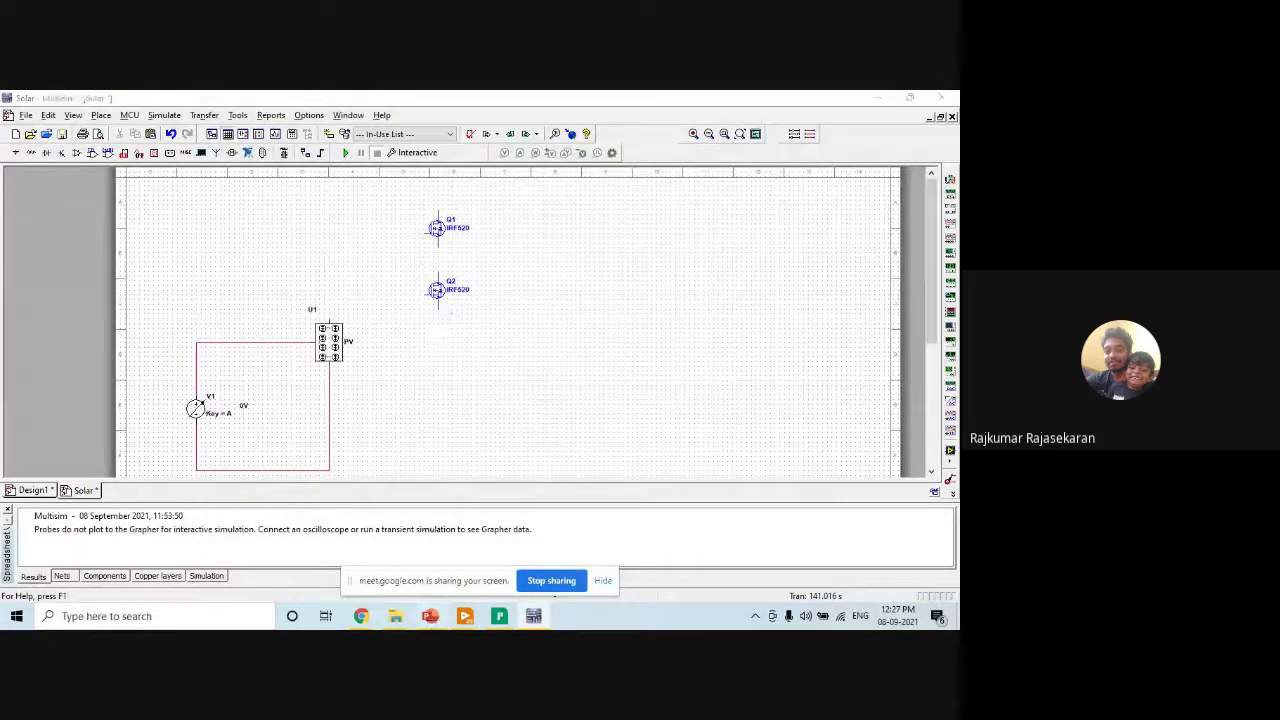
Check the MPPT charge controller schematic on the PowerPoint slide for the next part, ending back in Multisim.
click(430, 616)
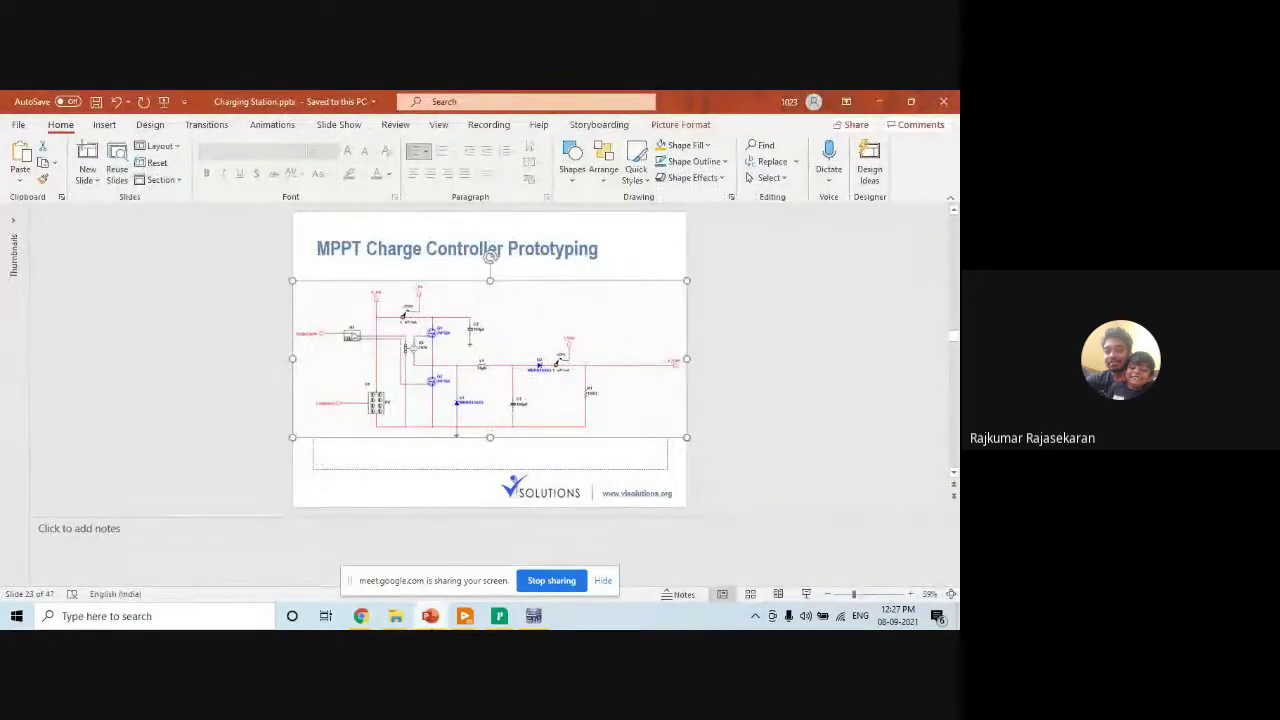
key(alt+Tab)
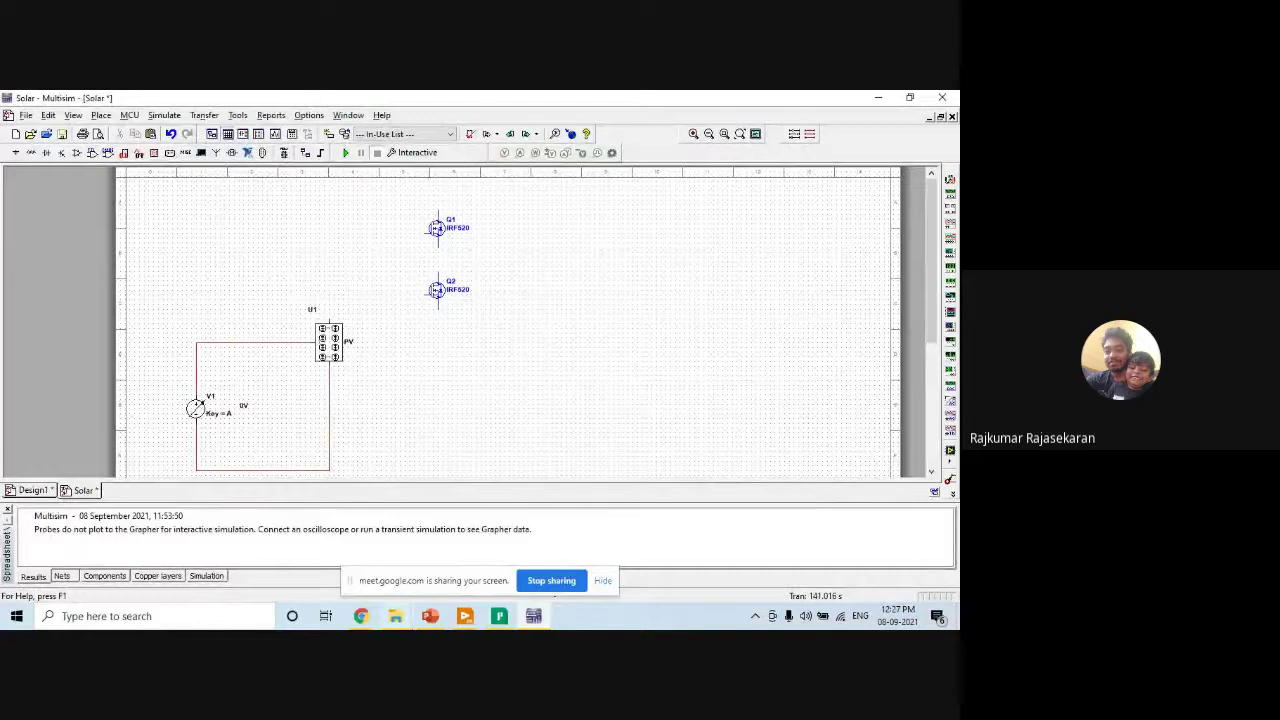
click(430, 616)
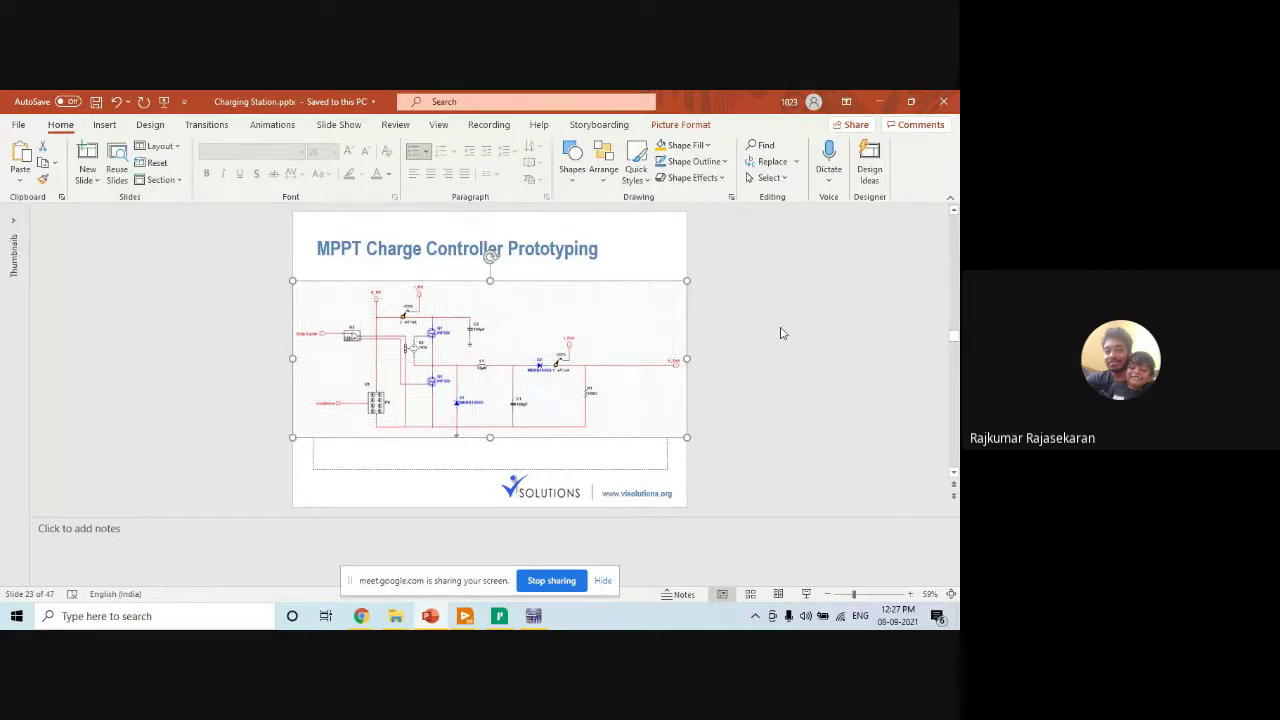
click(878, 102)
List the Diodes group's SCHOTTKY_DIODE family for a new component.
right_click(466, 428)
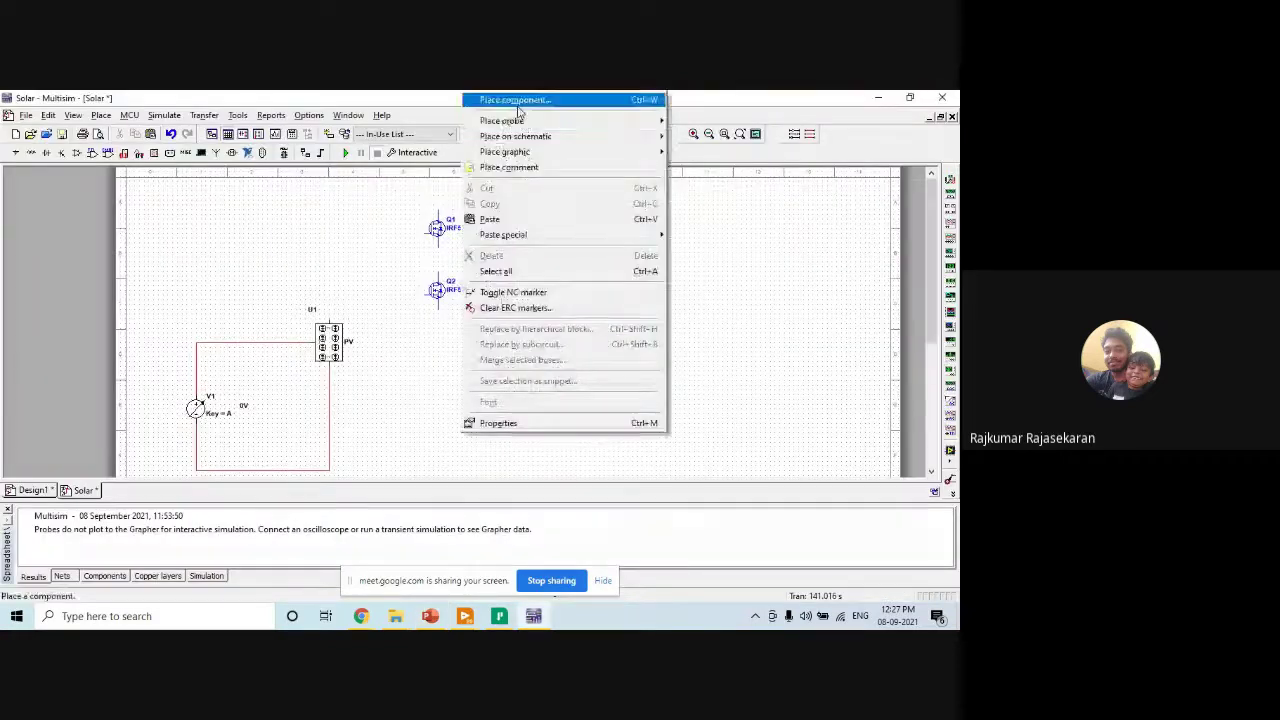
click(500, 97)
click(70, 167)
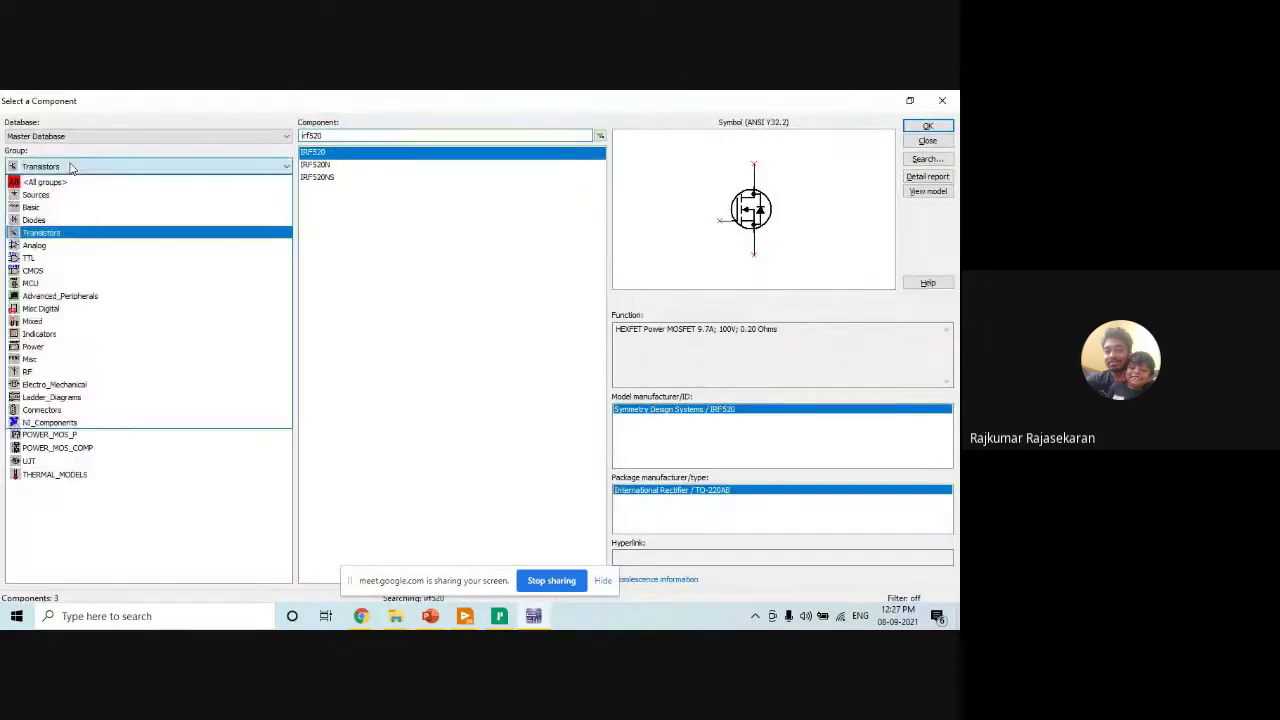
click(70, 219)
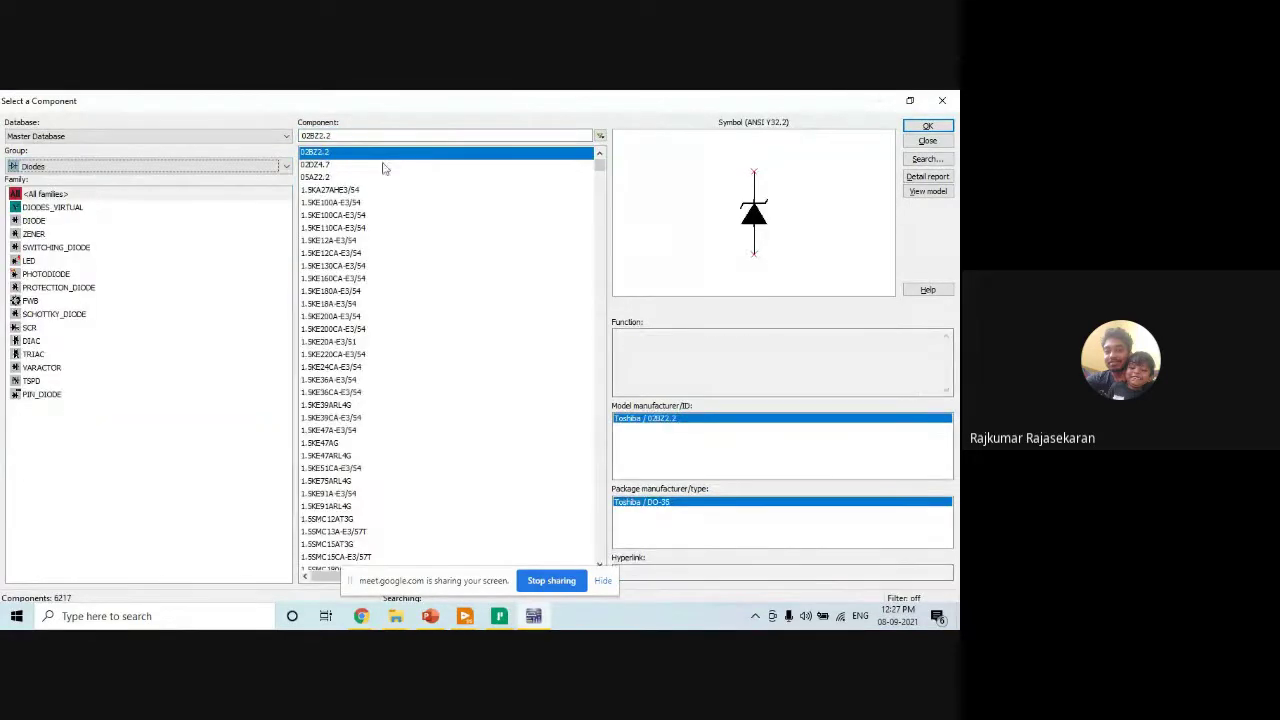
click(60, 313)
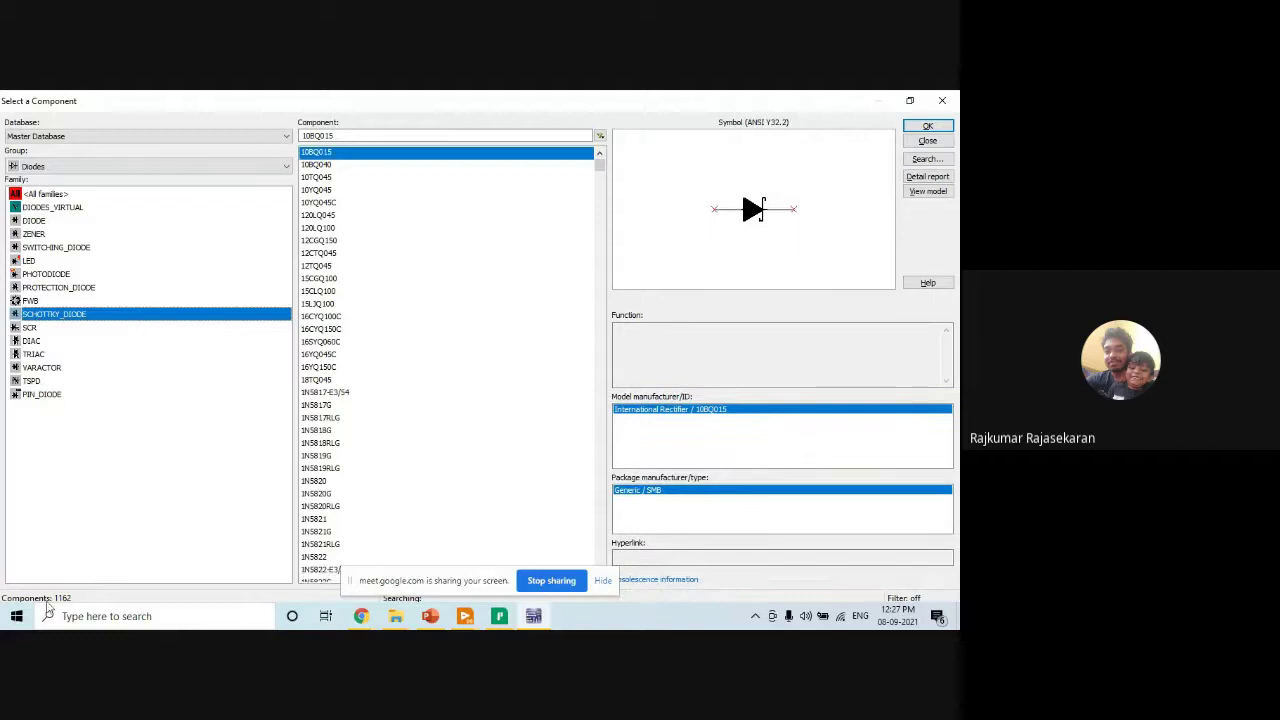
Filter the Schottky diodes by "mbrb" and place an MBRB1045G, rotated upright, below and to the right of Q2.
double_click(365, 137)
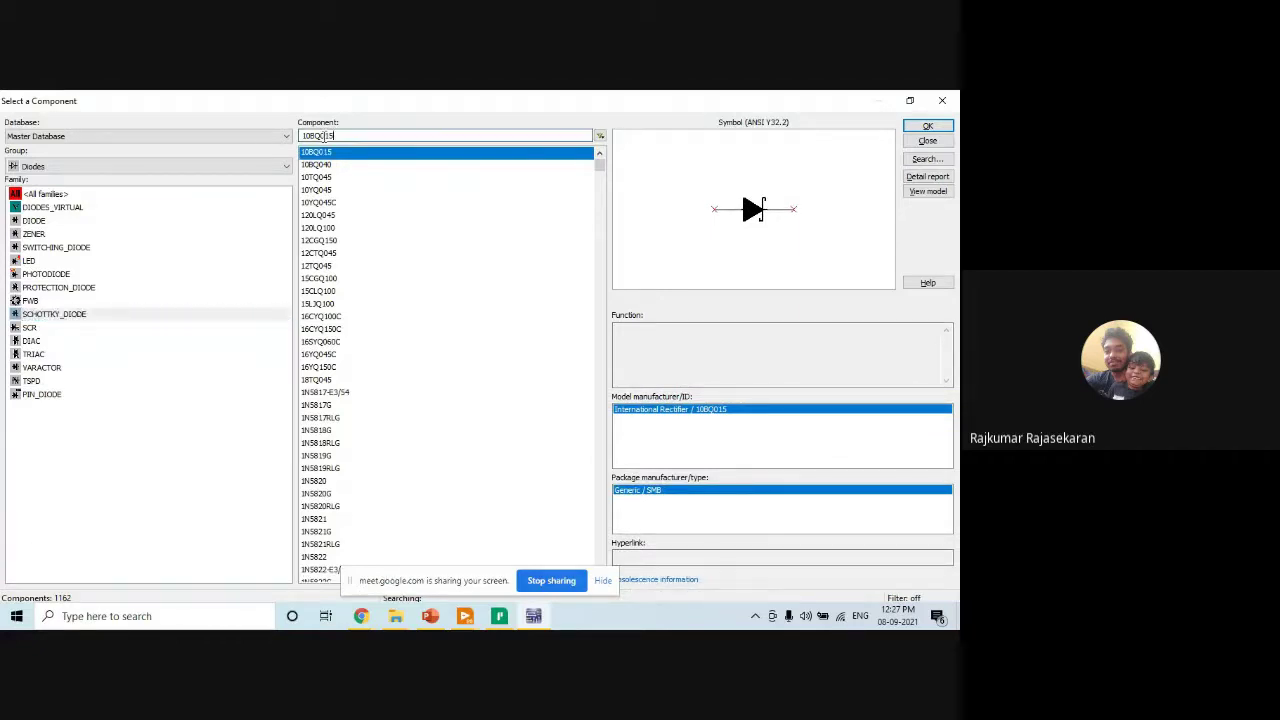
text(mbrb)
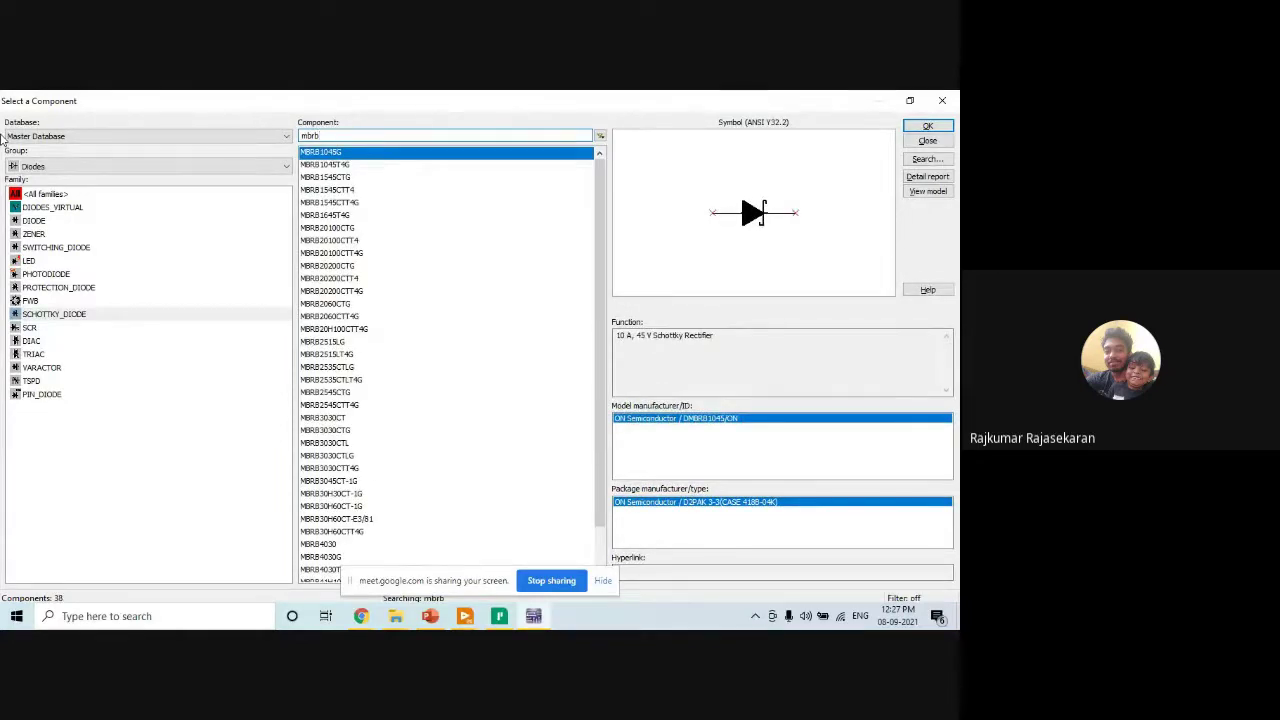
key(Return)
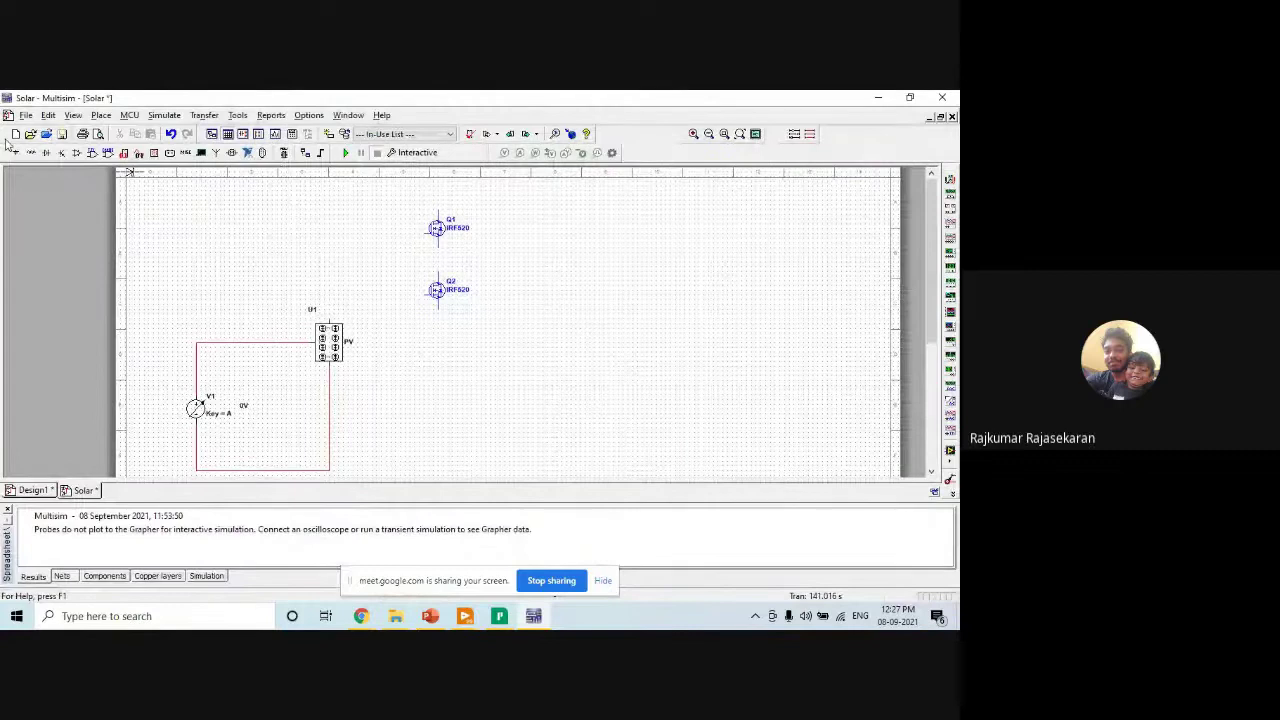
key(ctrl+r)
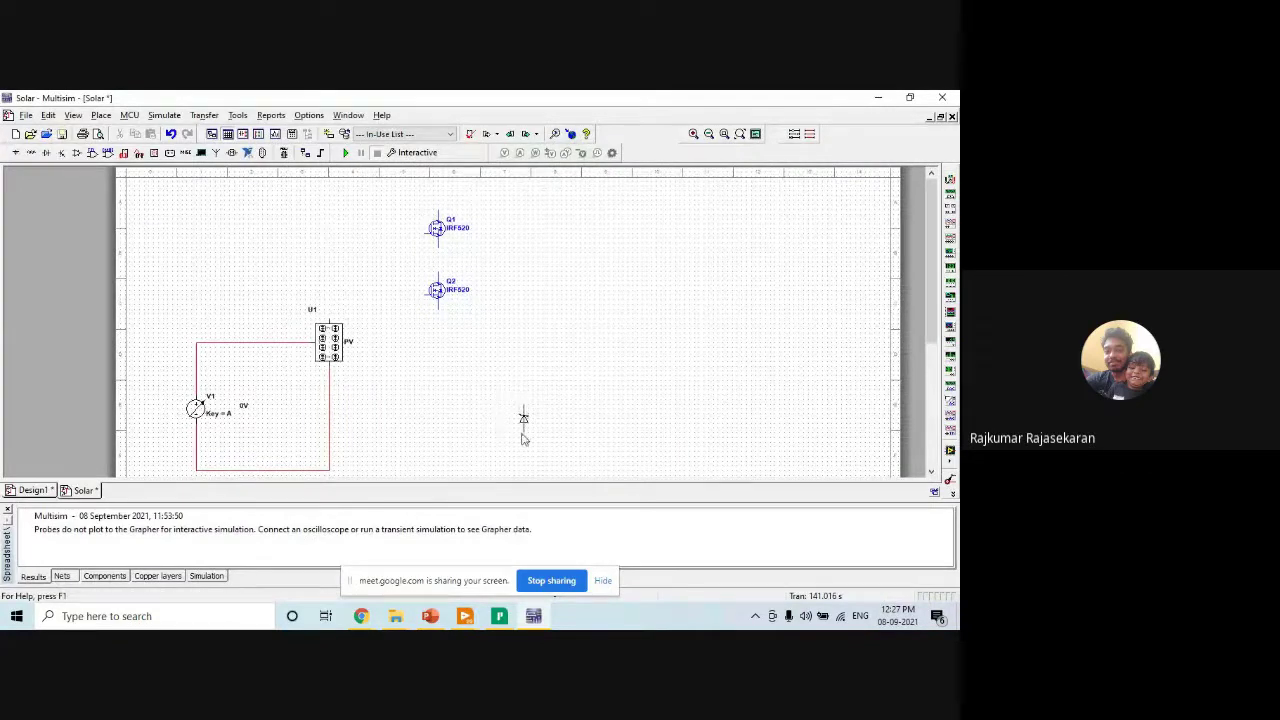
click(507, 440)
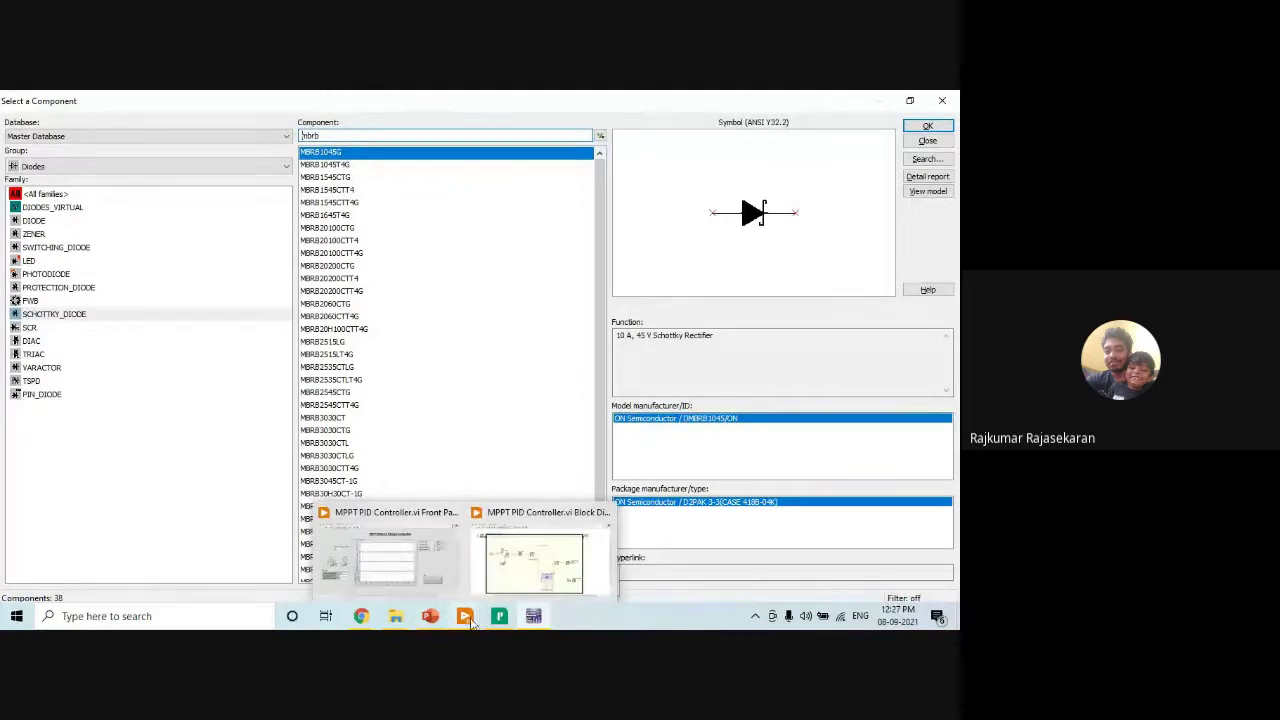
Consult the PowerPoint schematic and place a second MBRB1045G diode horizontally to the right of Q2, ending component placement.
click(430, 616)
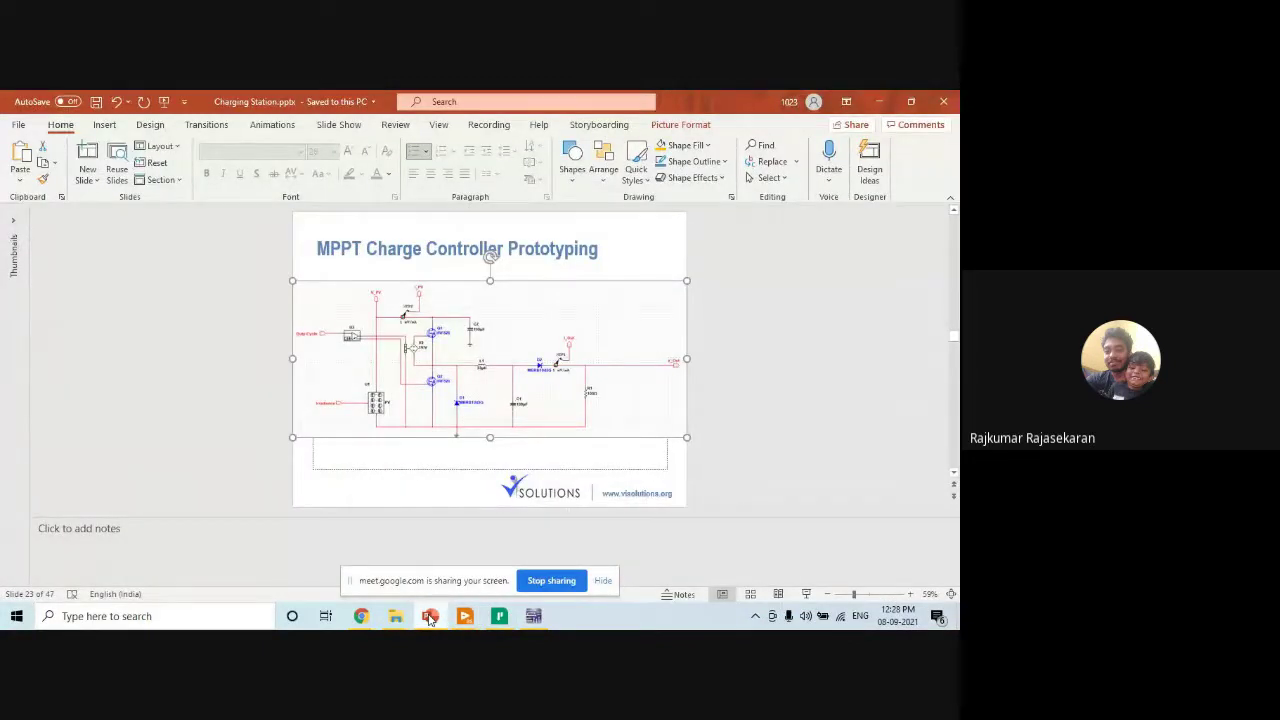
click(430, 616)
click(910, 126)
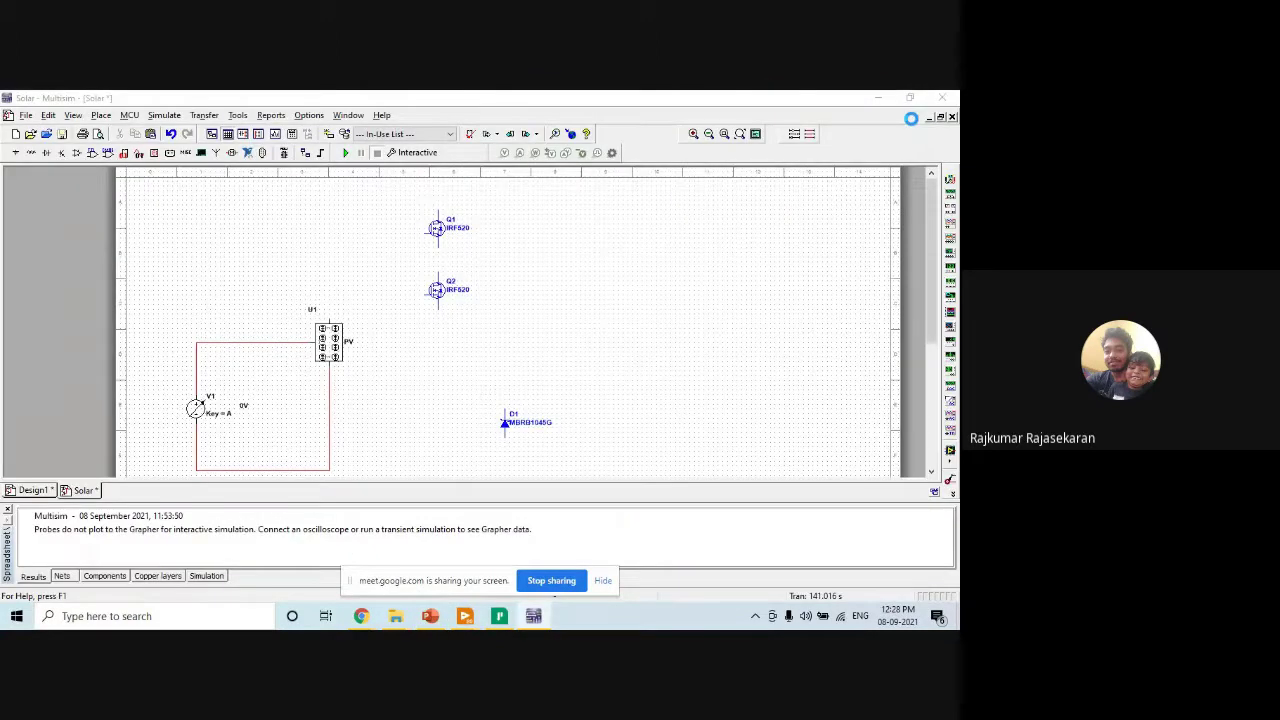
click(636, 286)
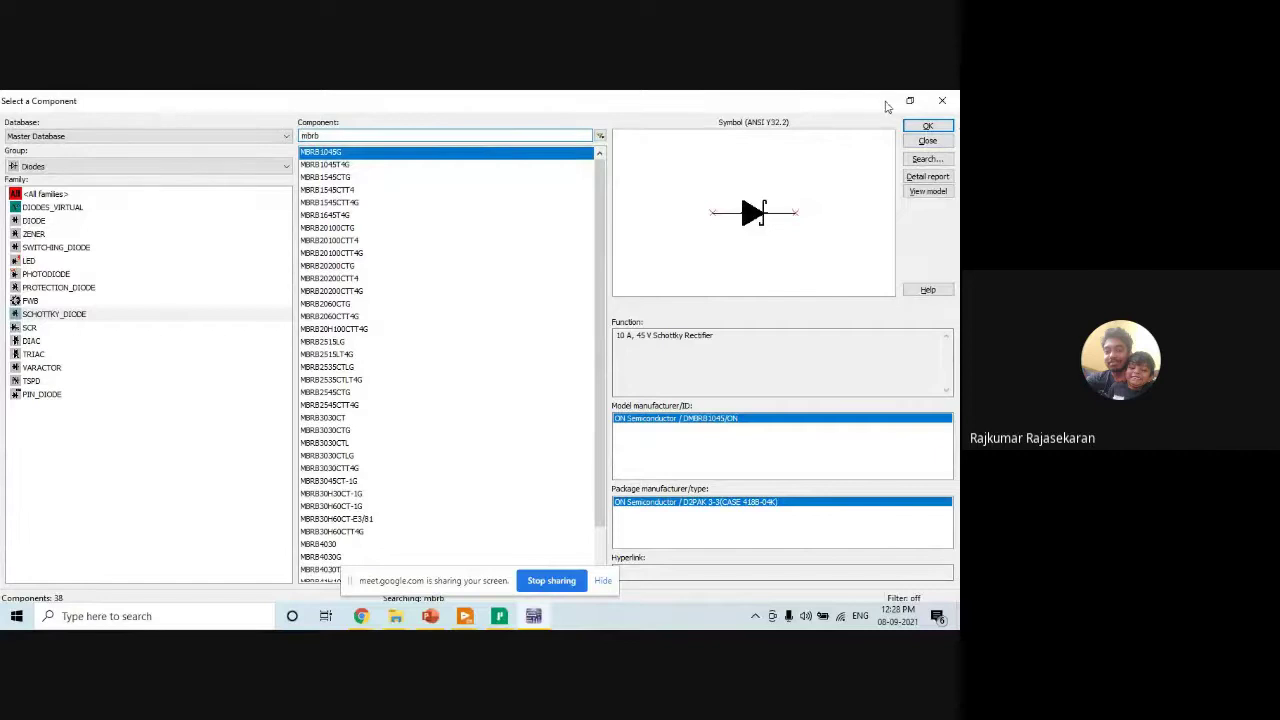
click(942, 100)
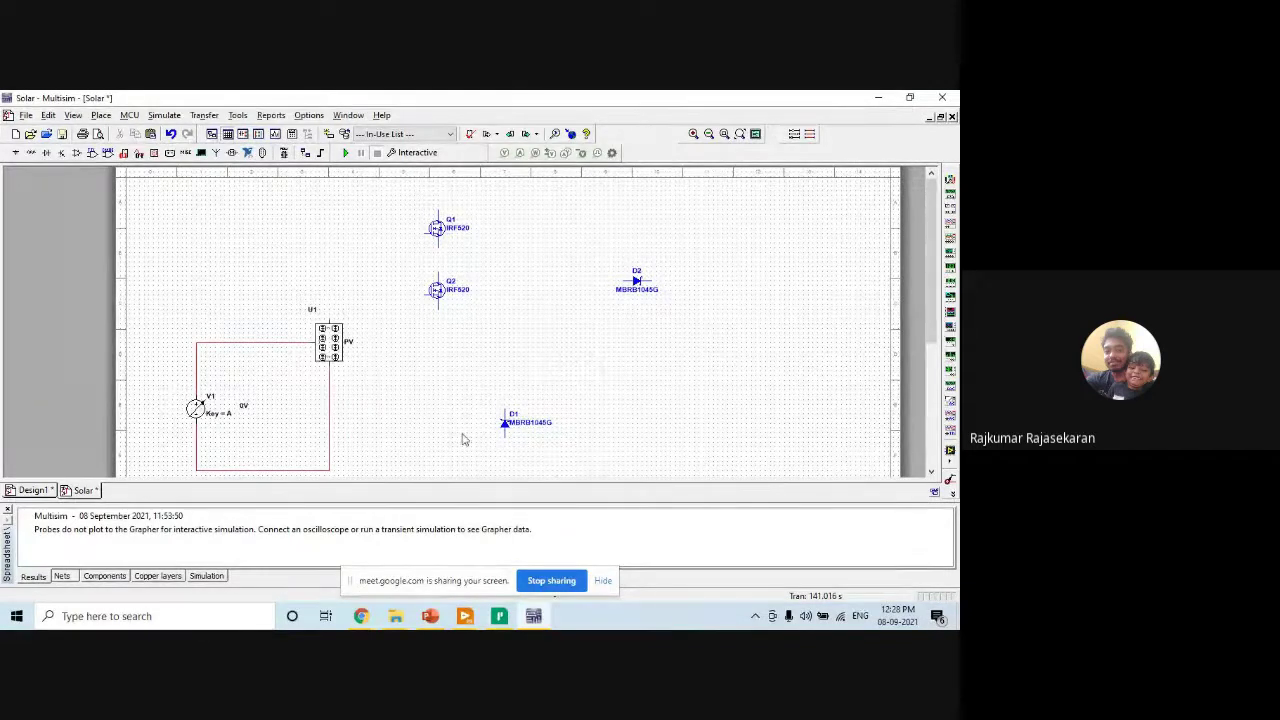
Check the transistor connections on the PowerPoint schematic and wire Q1's lower pin to Q2's upper pin in Multisim.
mouse_move(430, 616)
click(443, 568)
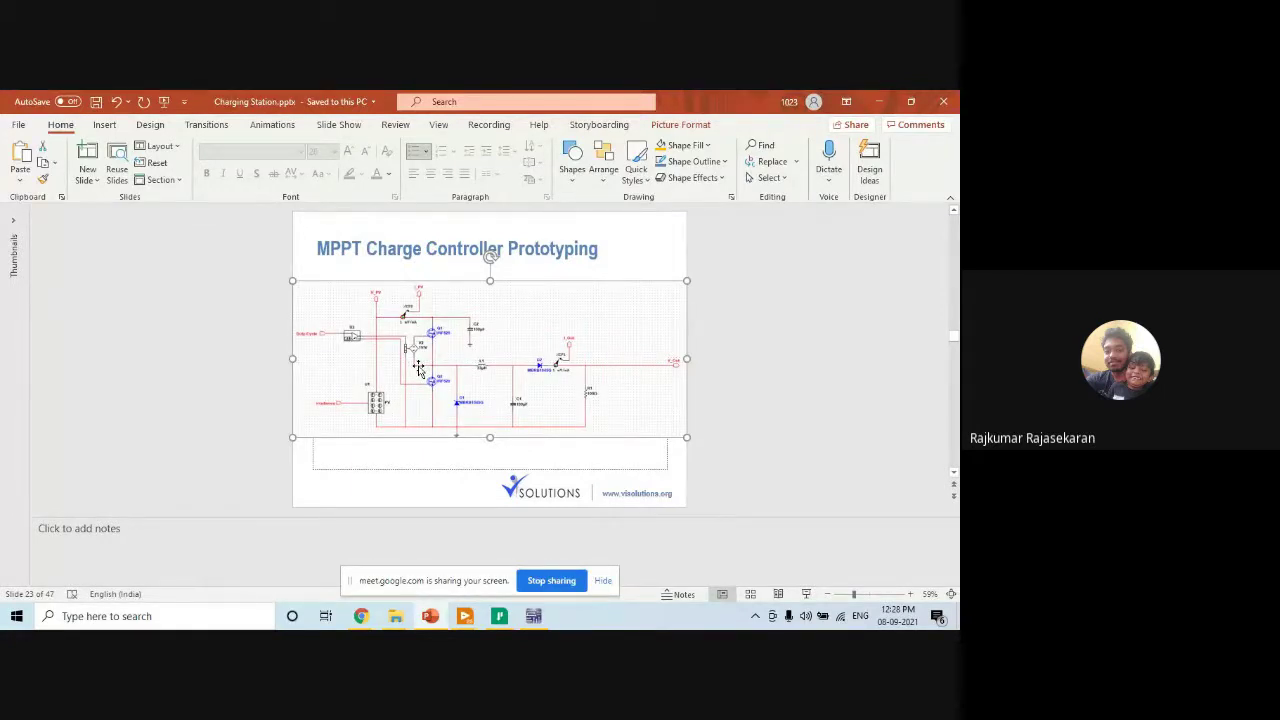
click(878, 101)
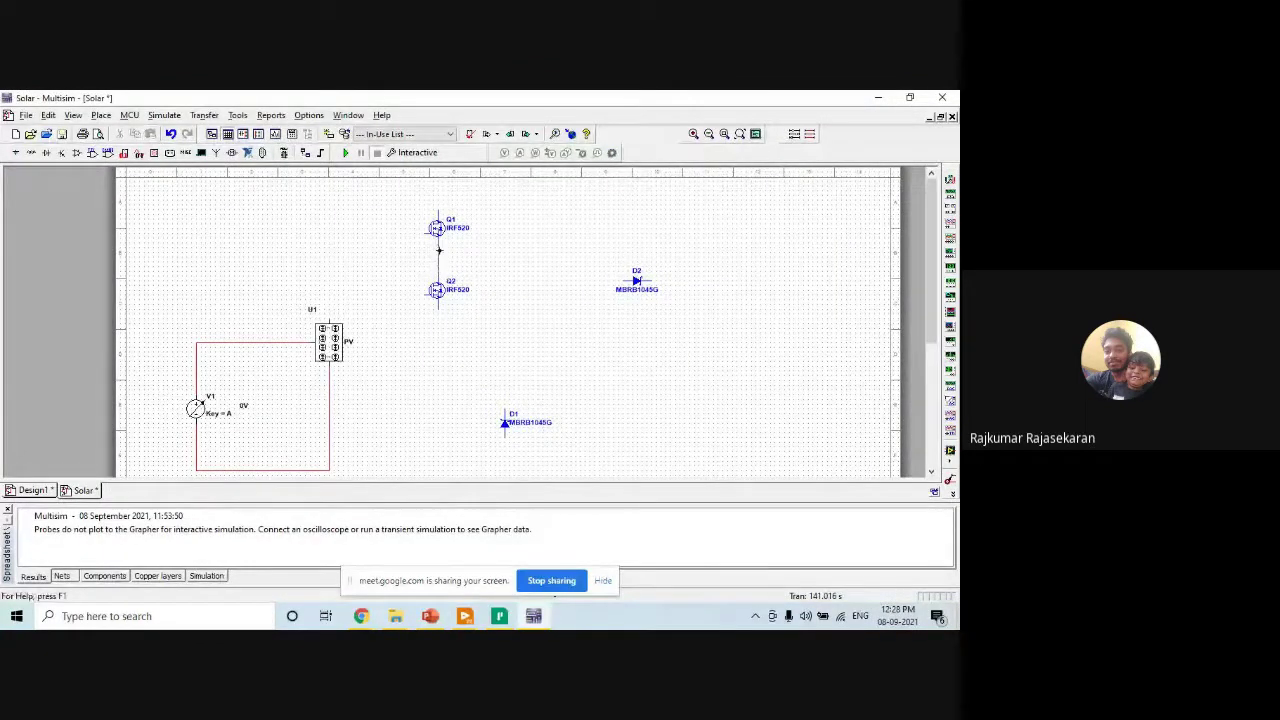
click(438, 246)
right_click(541, 309)
click(423, 416)
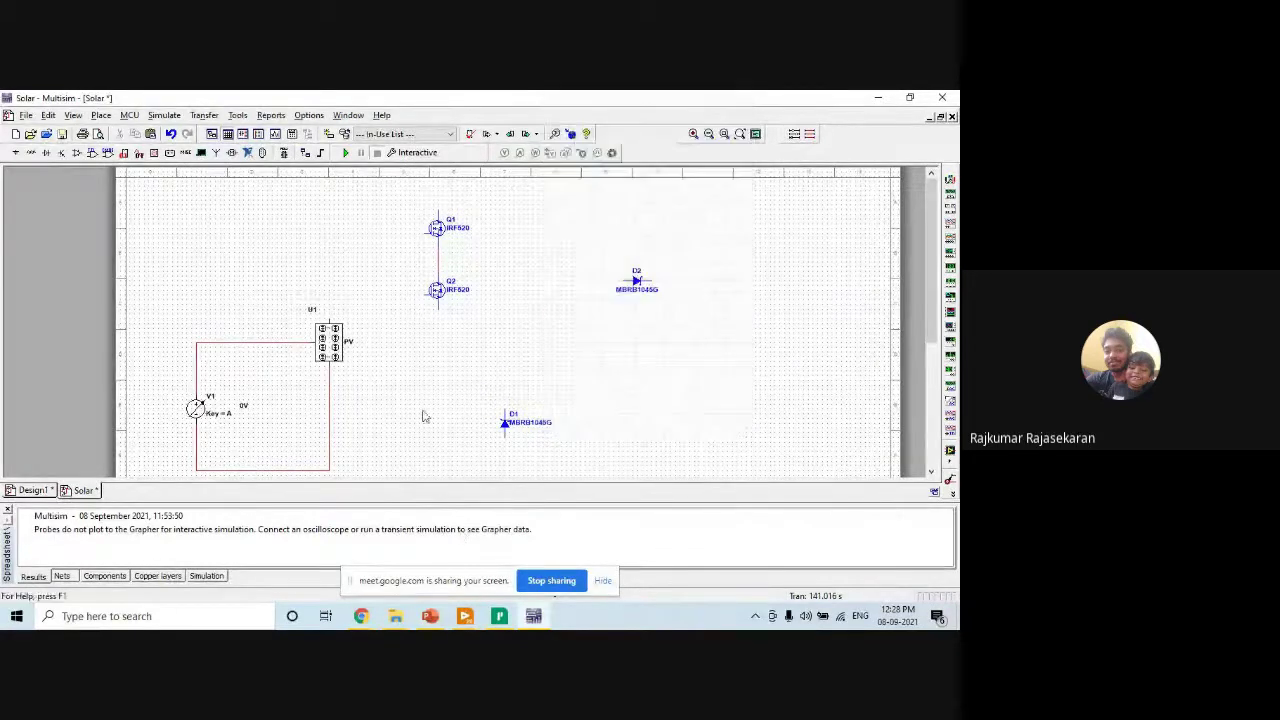
Consult the schematic slide in PowerPoint and list Multisim's Basic component group for a new part.
click(430, 616)
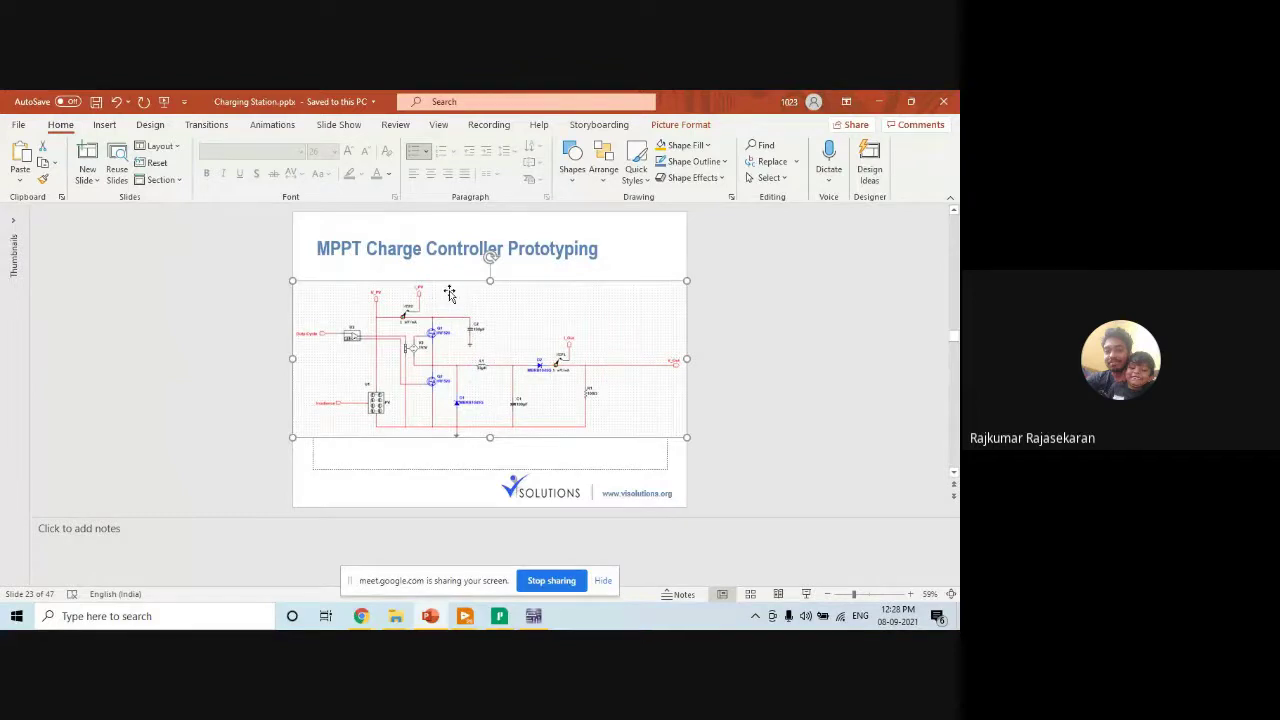
click(879, 101)
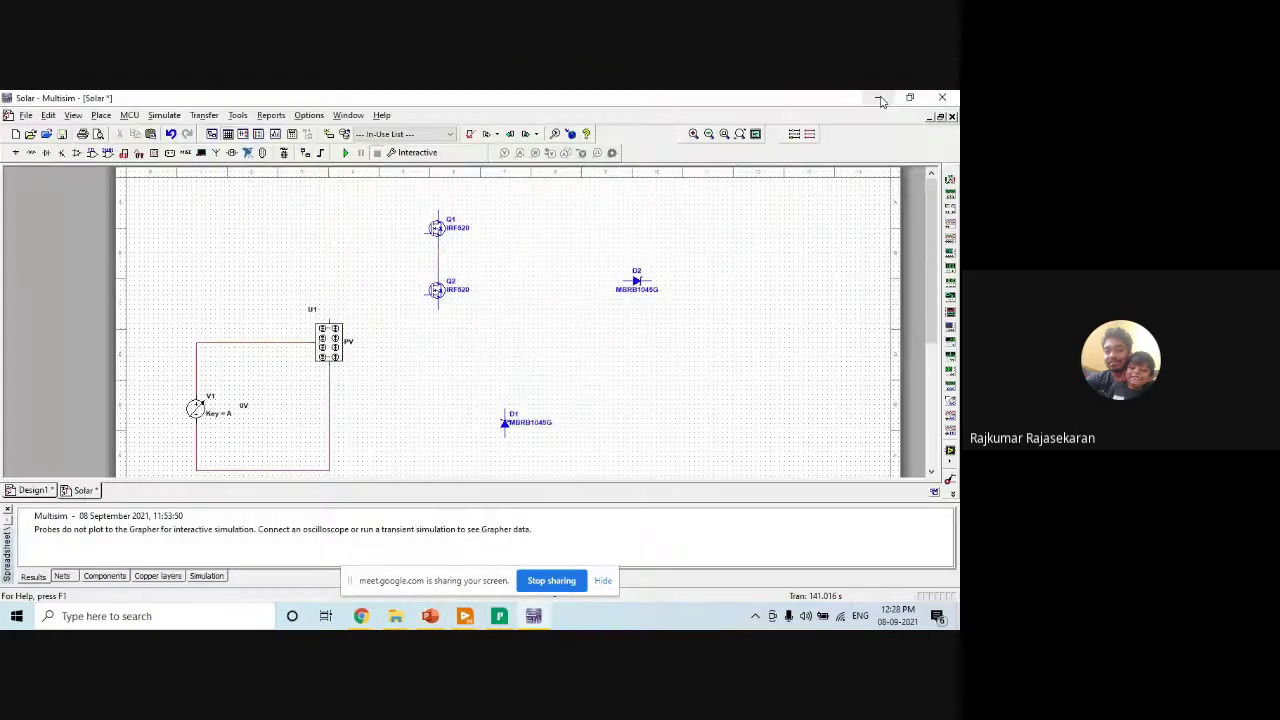
right_click(596, 436)
click(643, 97)
click(125, 167)
click(120, 188)
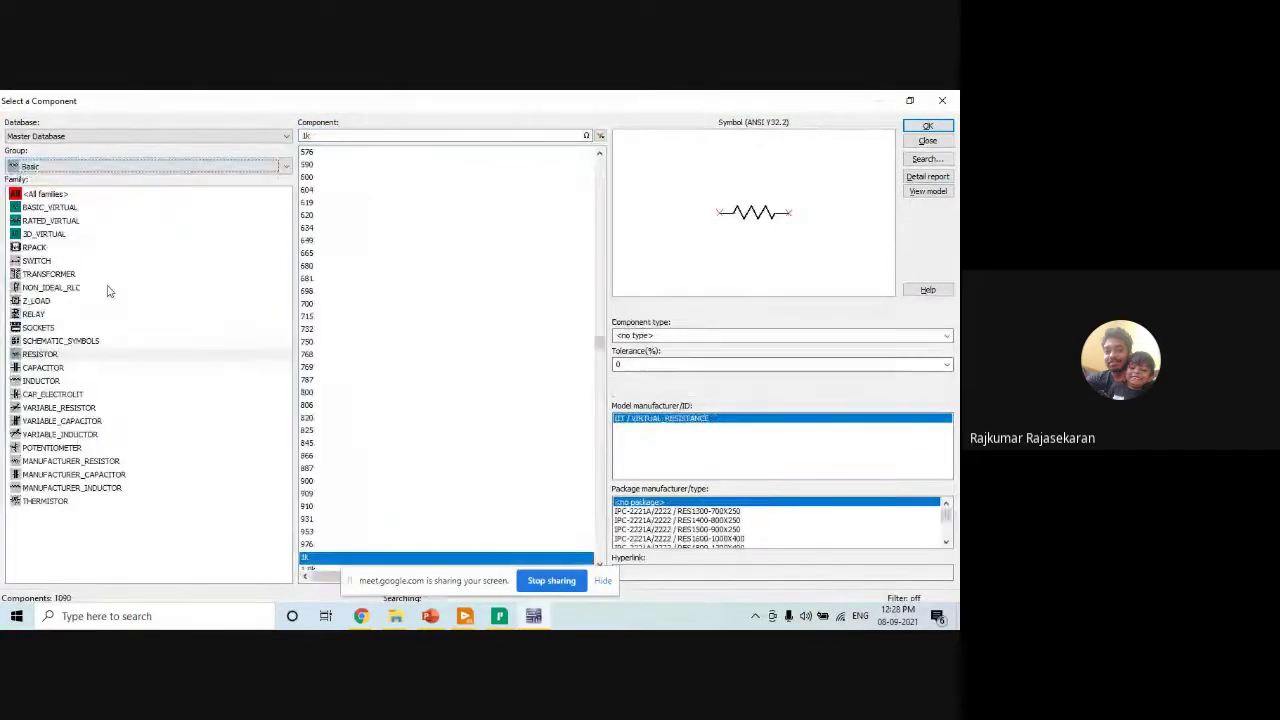
click(50, 368)
click(307, 135)
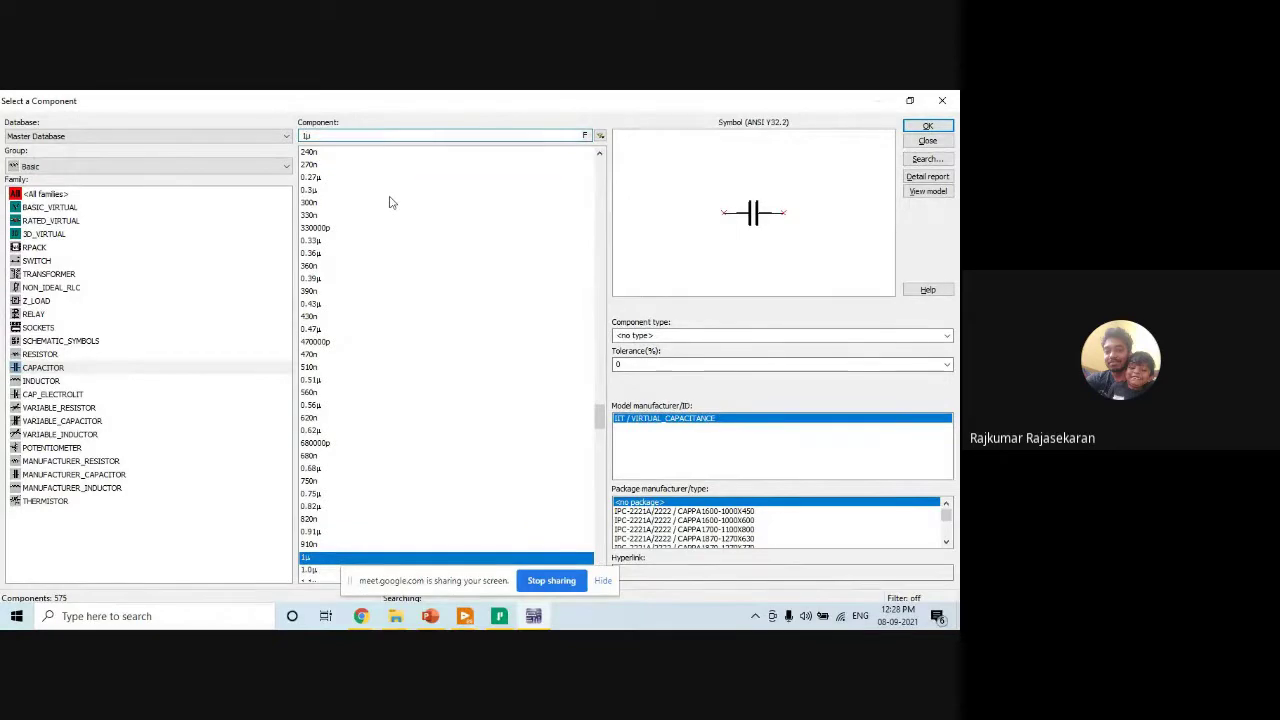
text(00)
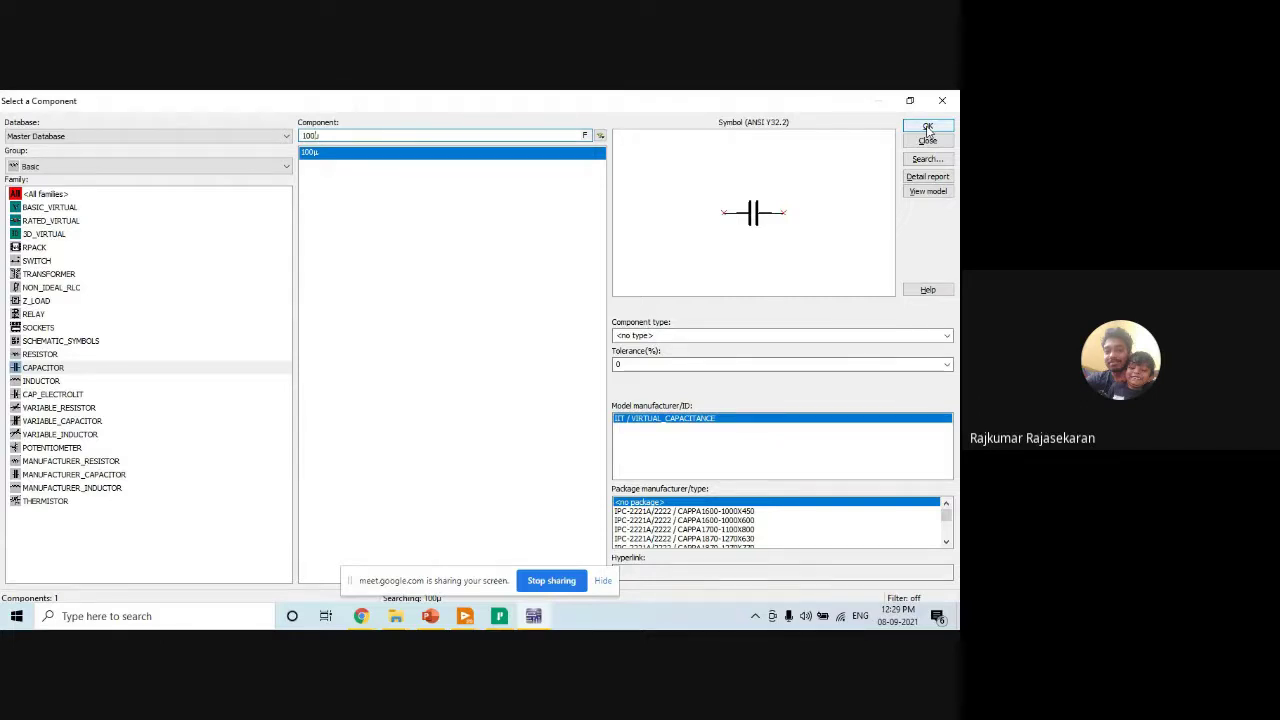
Switch to the CAP_ELECTROLIT family and place a 1 µF electrolytic capacitor above diode D1.
click(66, 396)
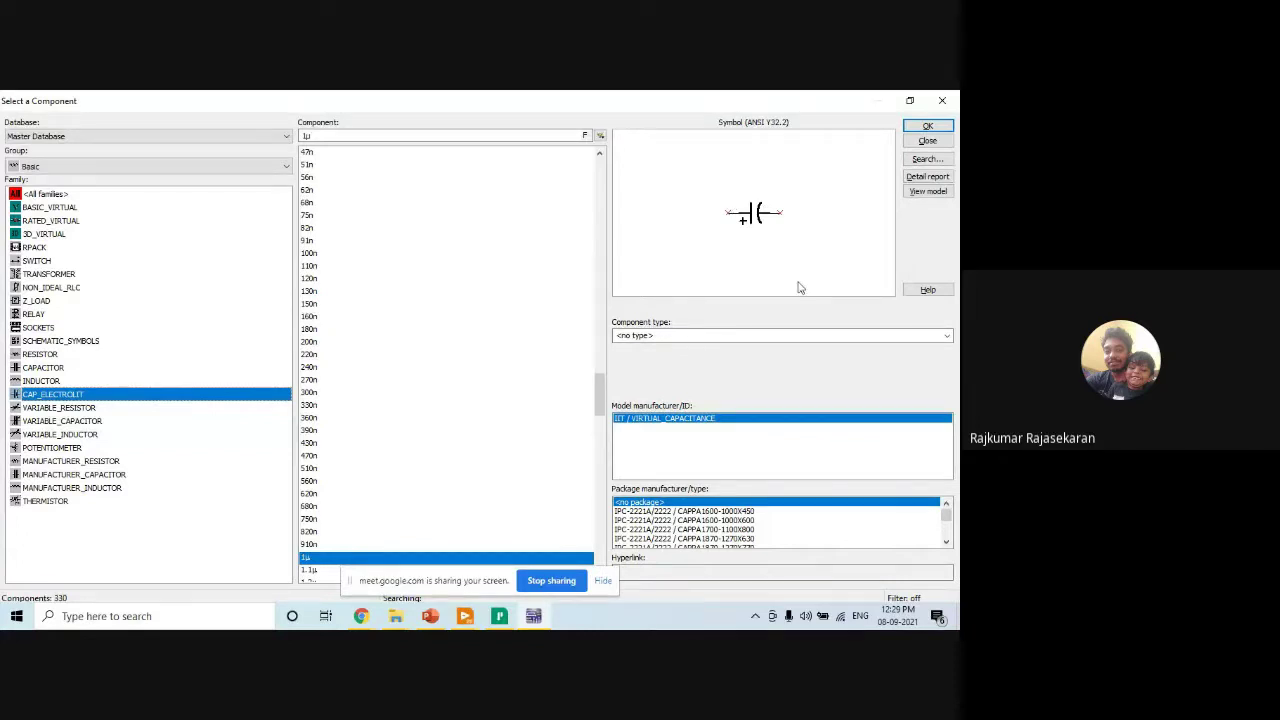
click(97, 407)
click(97, 394)
click(927, 140)
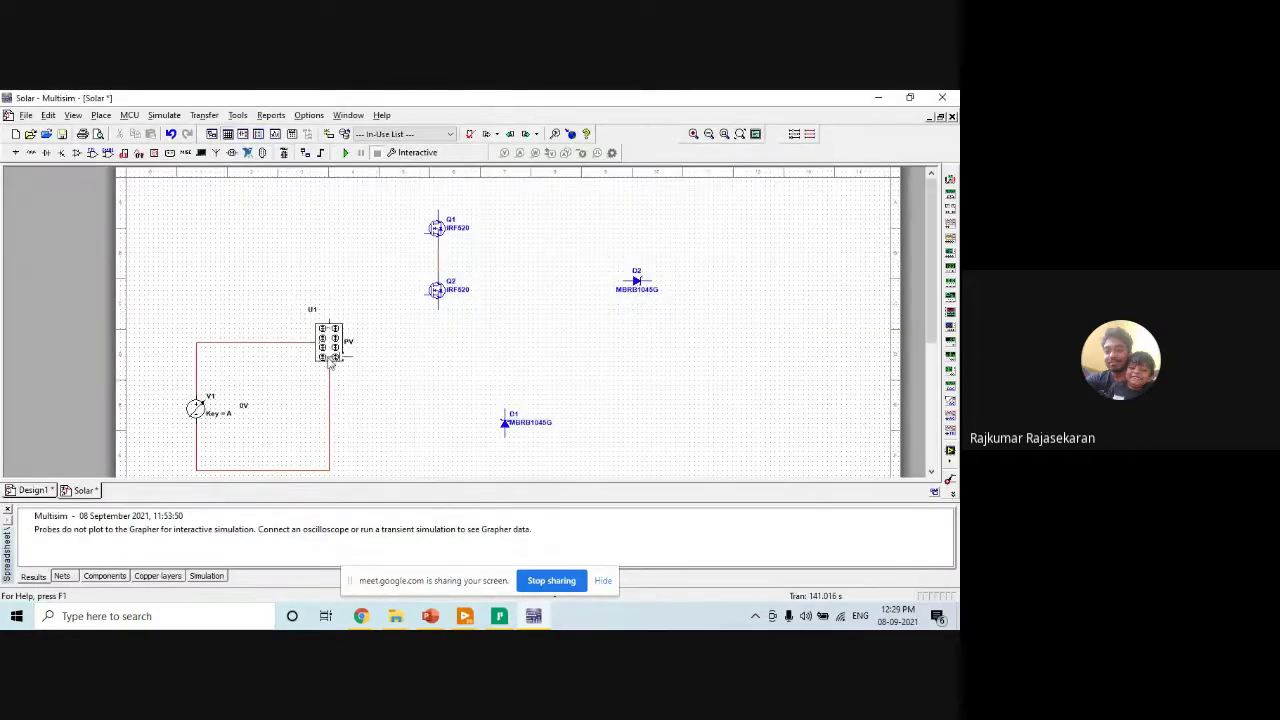
click(509, 331)
Filter the electrolytic capacitors for 100µ and place two 100 µF parts between Q2 and D2, ending component placement.
text(100µ)
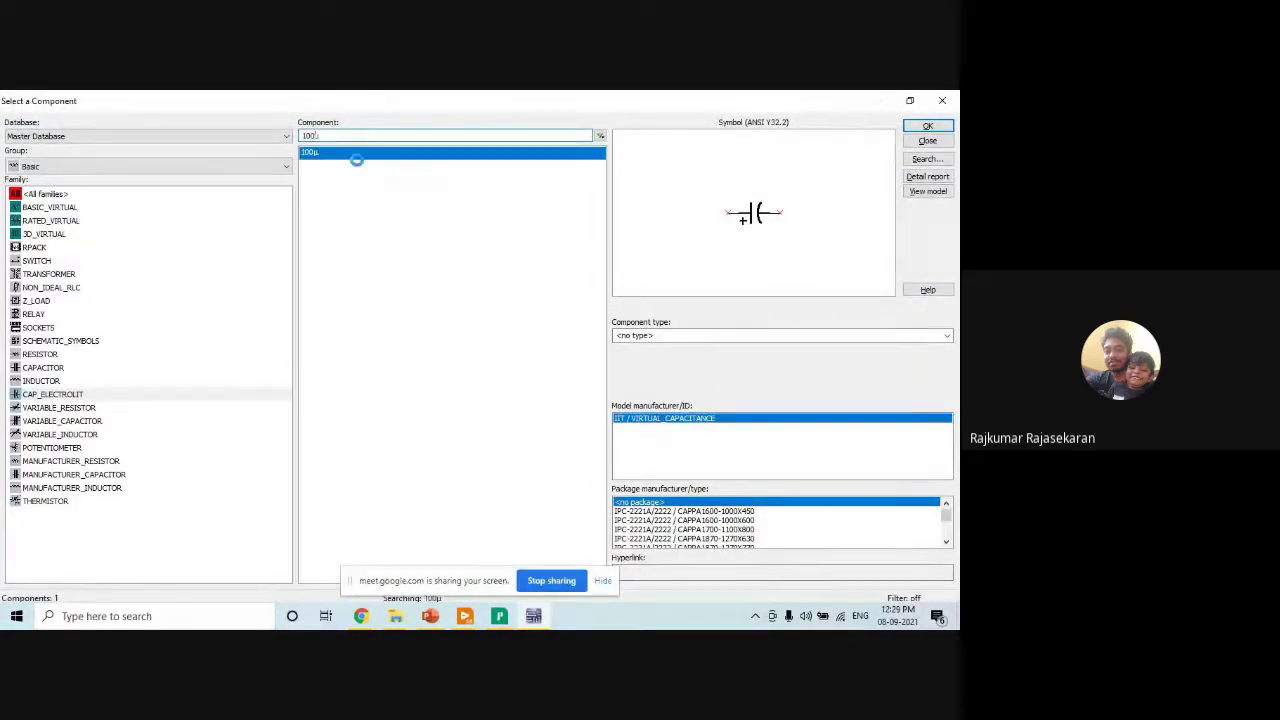
double_click(357, 157)
click(566, 334)
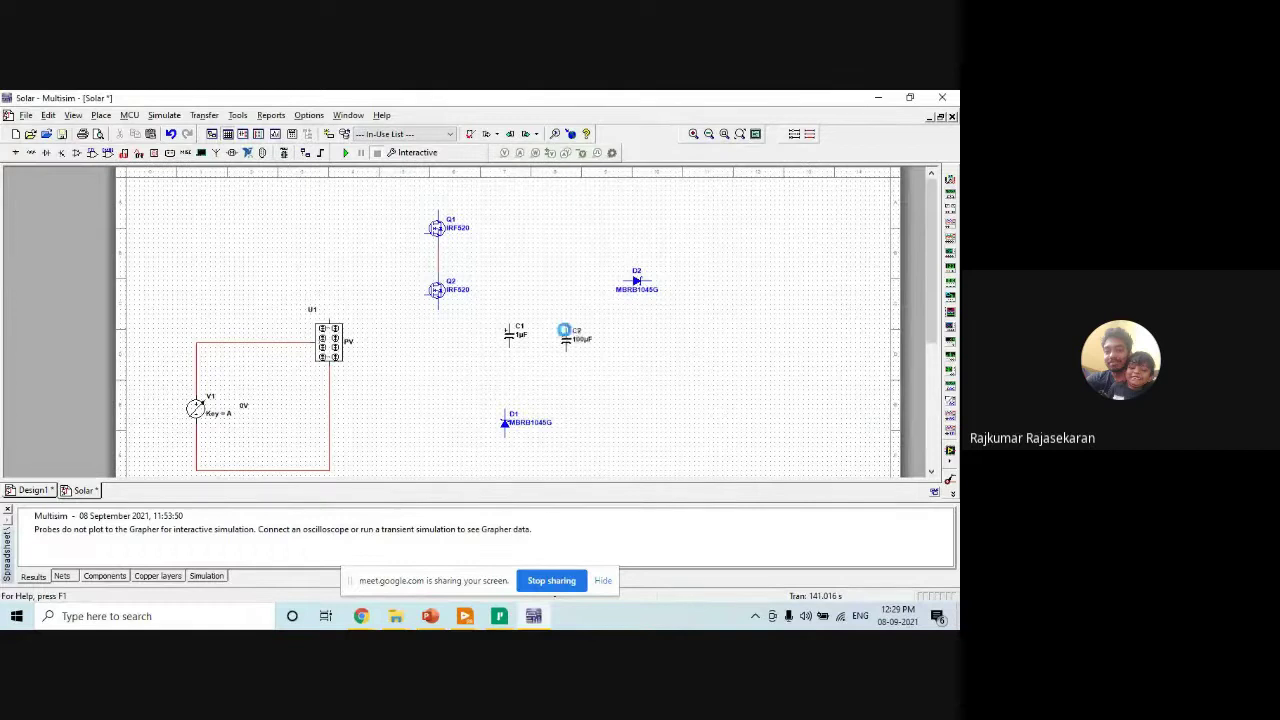
click(926, 140)
click(548, 289)
click(940, 103)
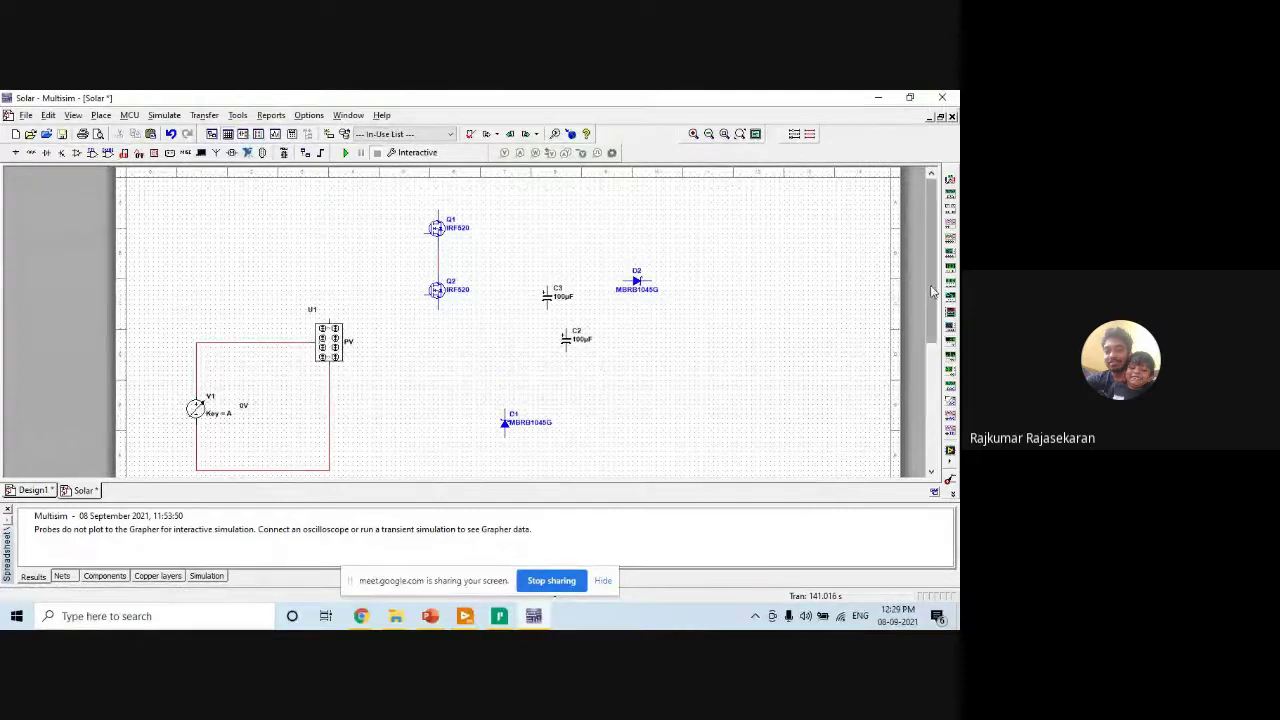
Following the PowerPoint schematic, move capacitor C3 to the right of Q1 and capacitor C2 to the right of D1 in Multisim.
click(430, 617)
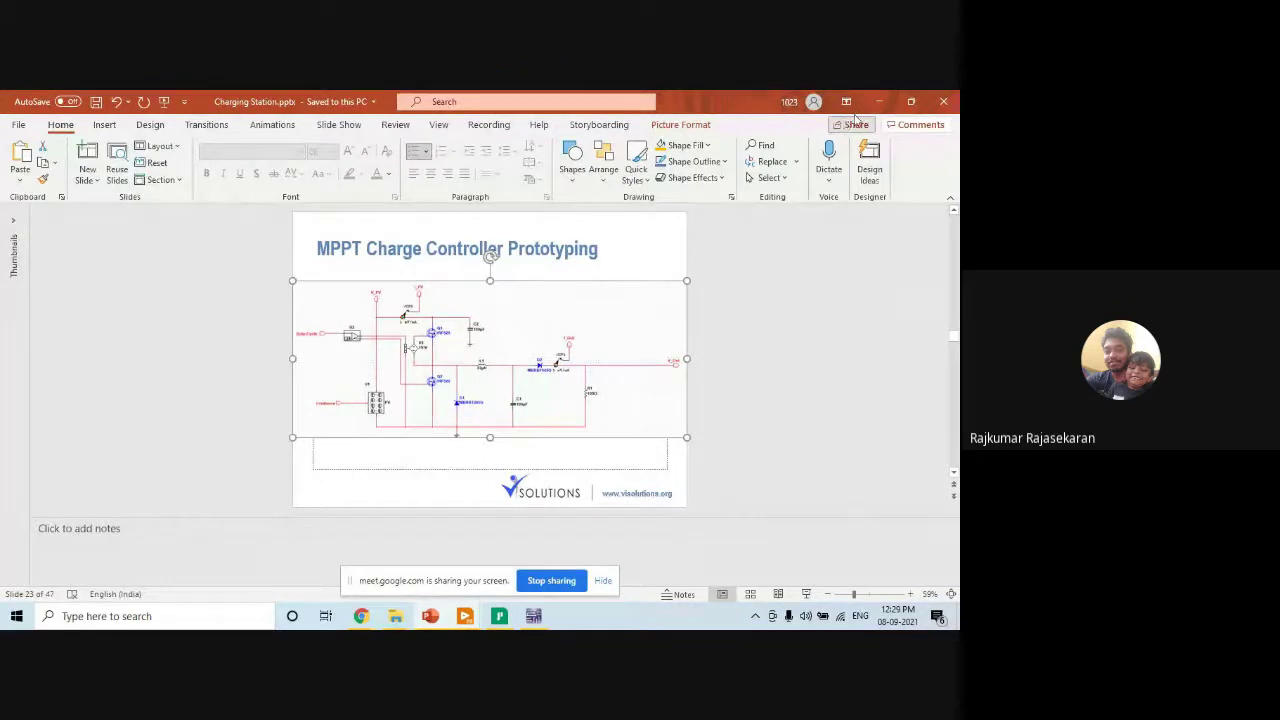
key(alt+Tab)
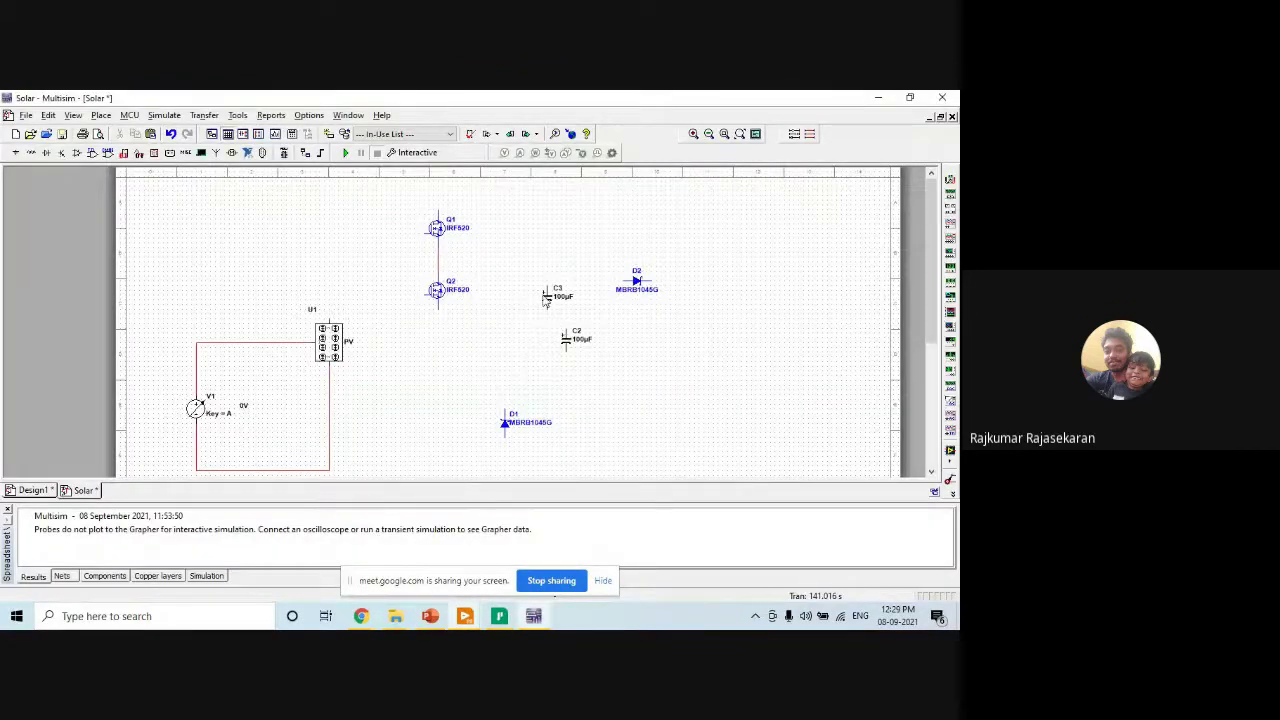
drag(547, 300, 522, 234)
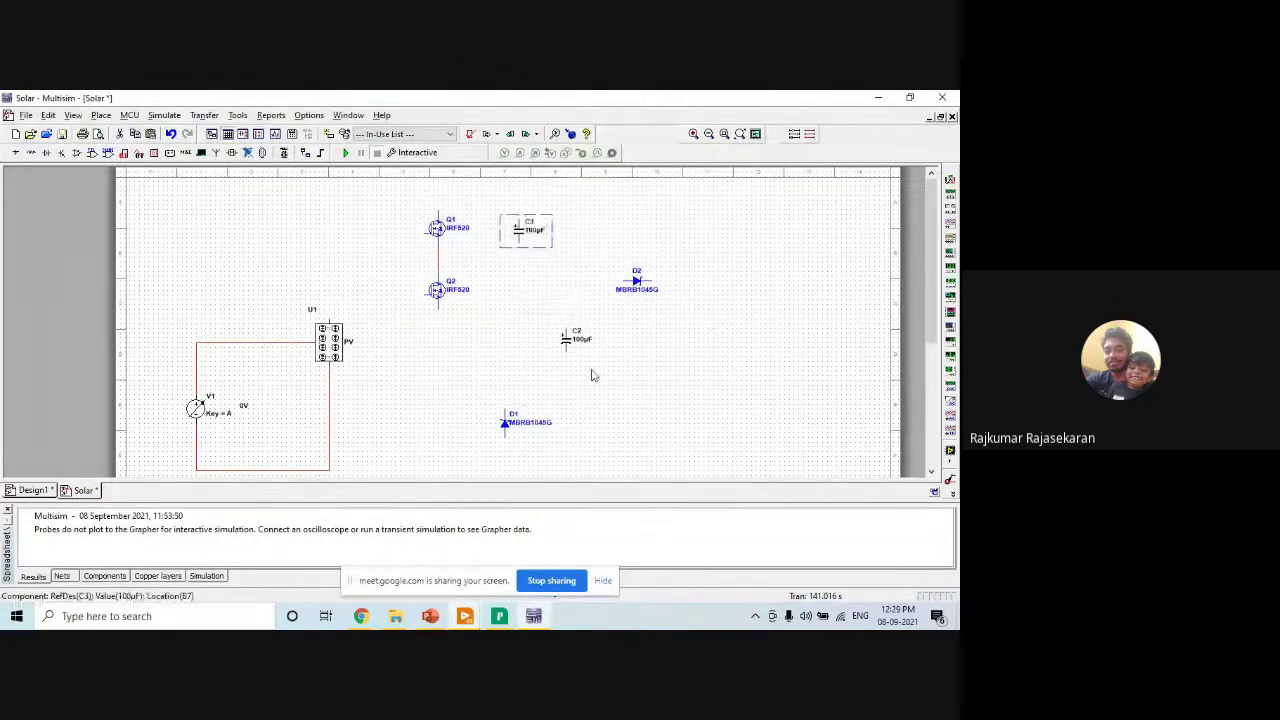
click(430, 618)
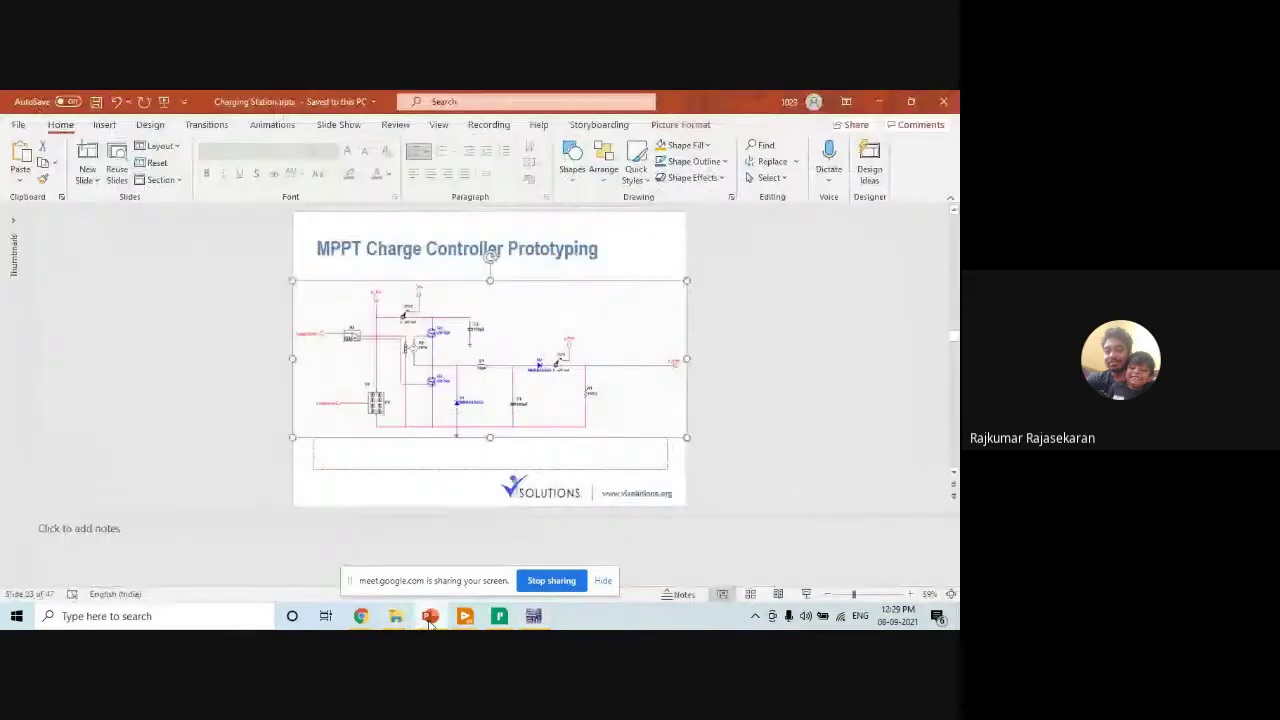
click(430, 618)
drag(568, 345, 613, 410)
Check the inductance on the PowerPoint schematic and place a 33 µH inductor from Multisim's Basic group between Q2 and D2.
right_click(448, 443)
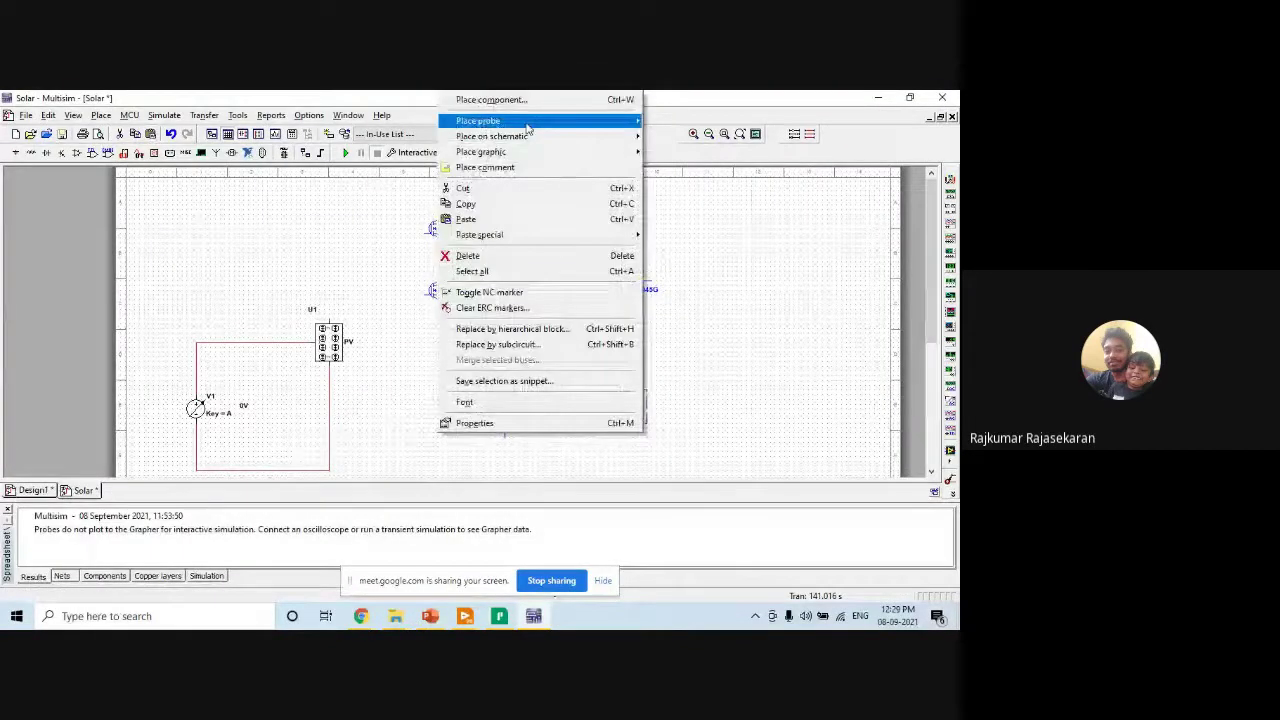
click(502, 116)
click(149, 166)
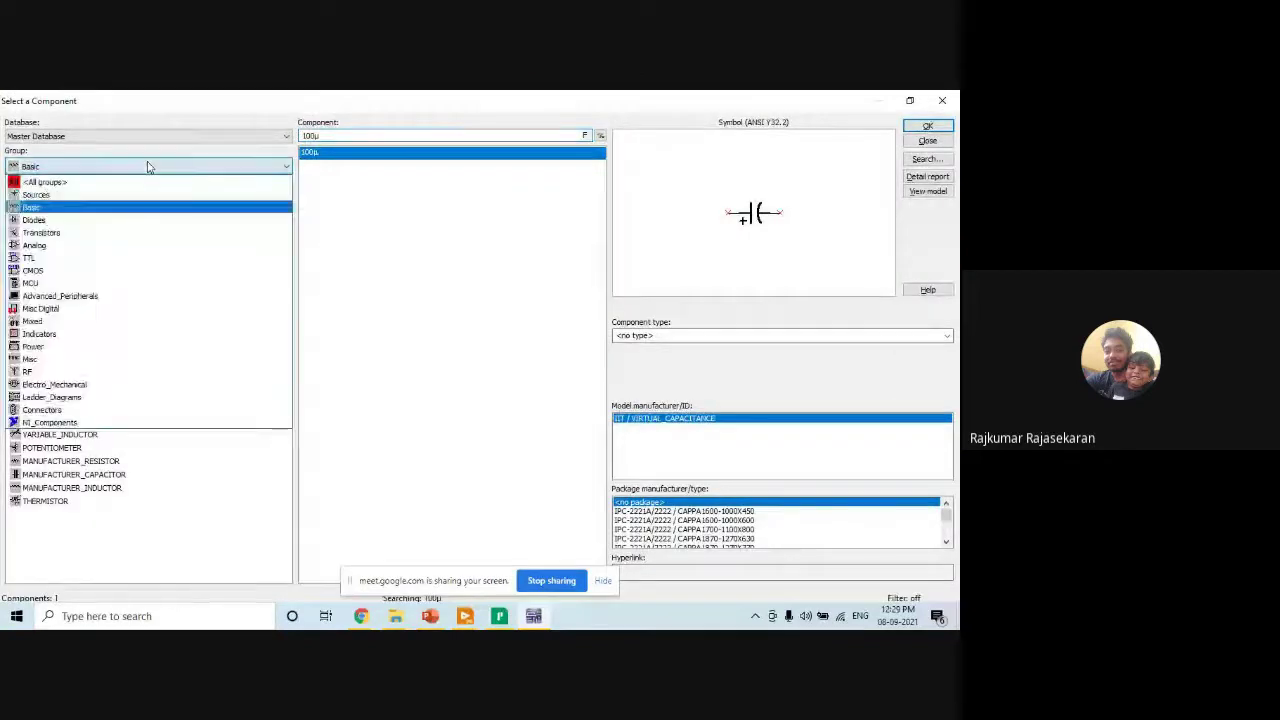
click(90, 208)
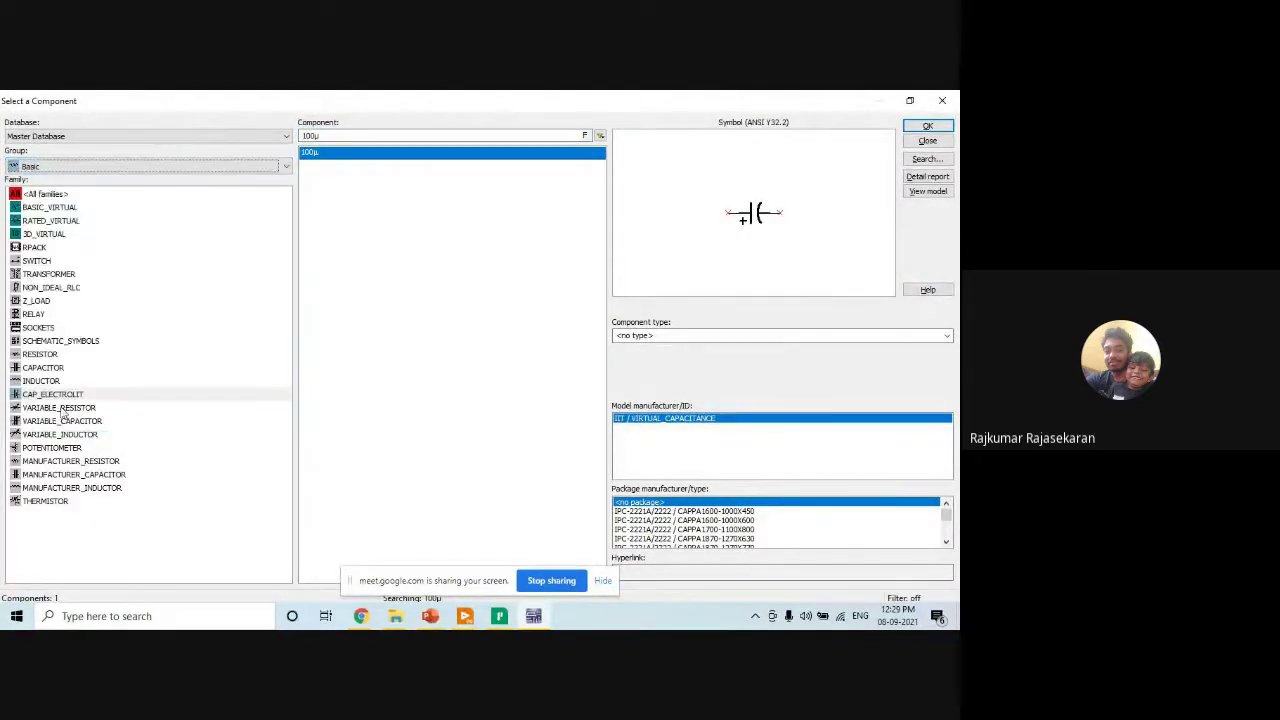
click(45, 381)
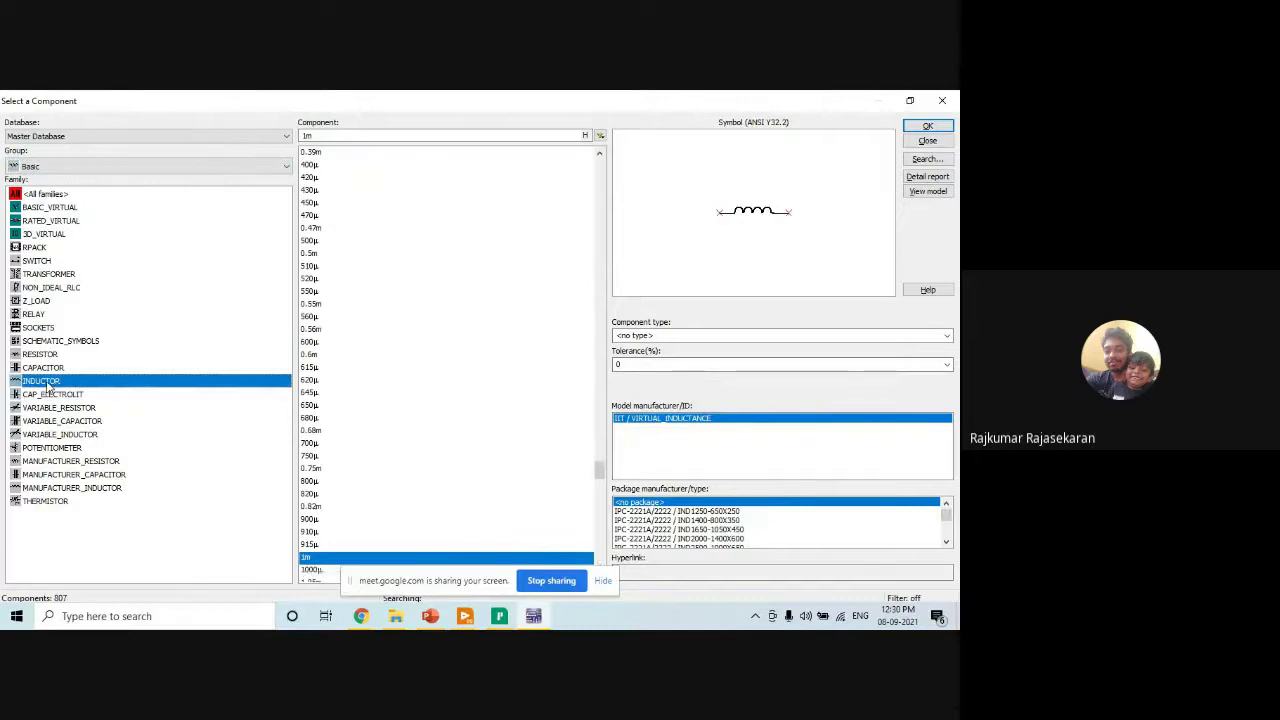
click(430, 616)
key(alt+Tab)
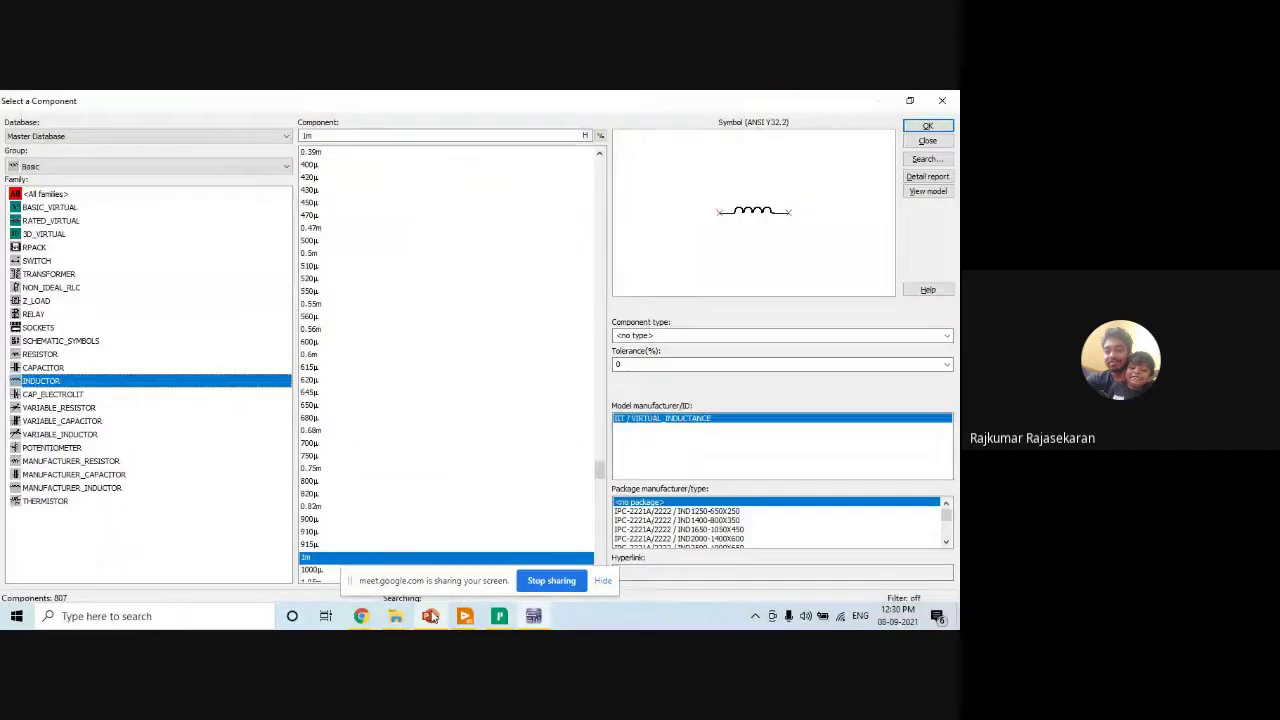
key(Tab)
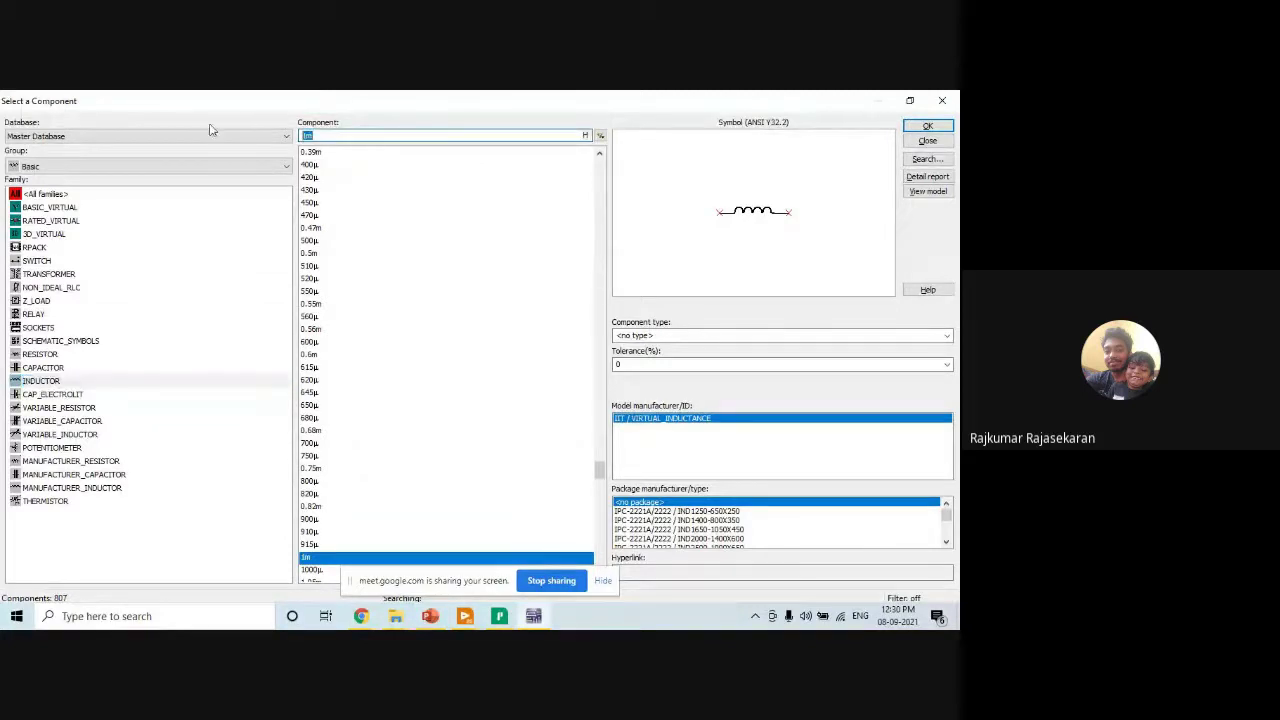
text(1.0)
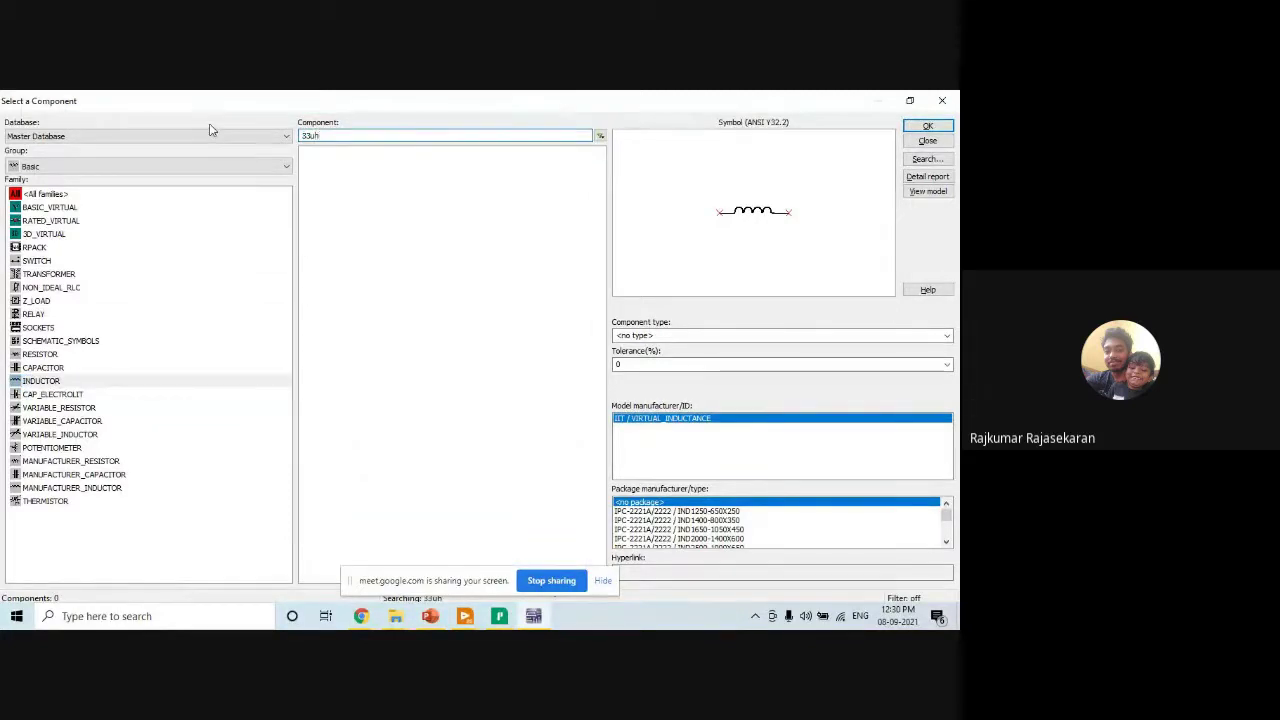
key(Escape)
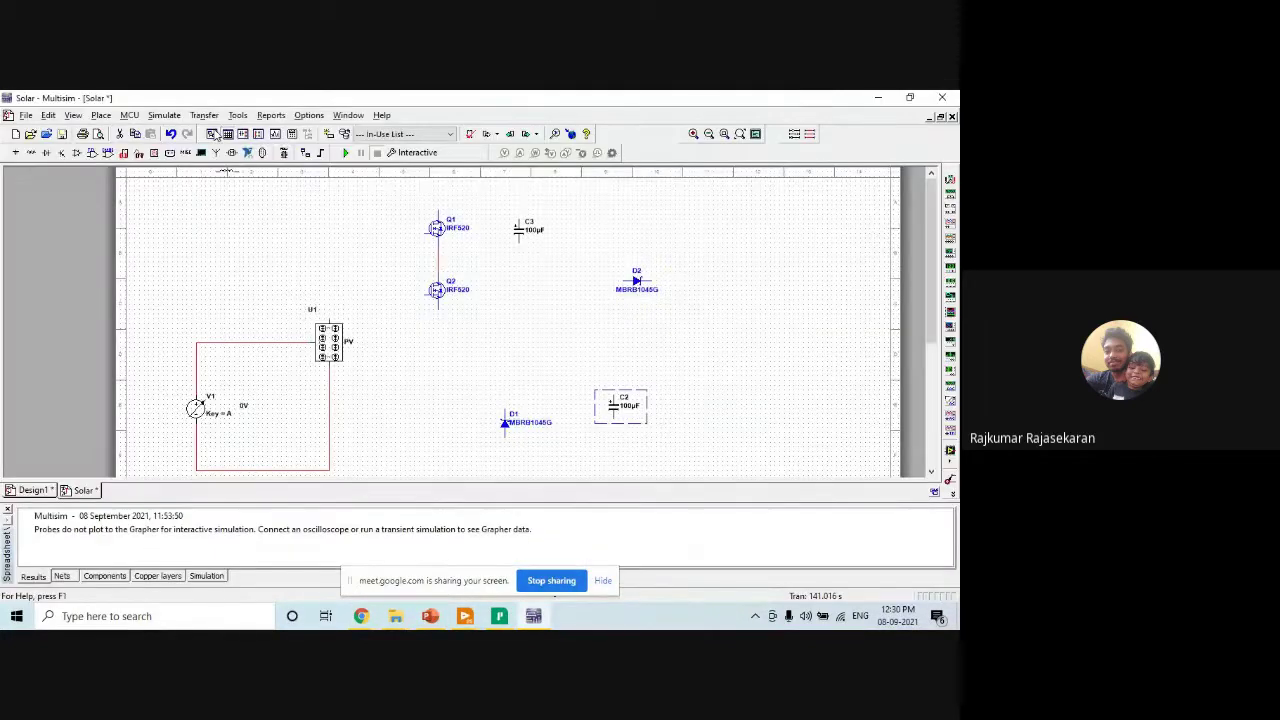
click(580, 304)
Consult the PowerPoint schematic for the next part and list the POWER_CONTROLLERS family of Multisim's Power group.
click(430, 616)
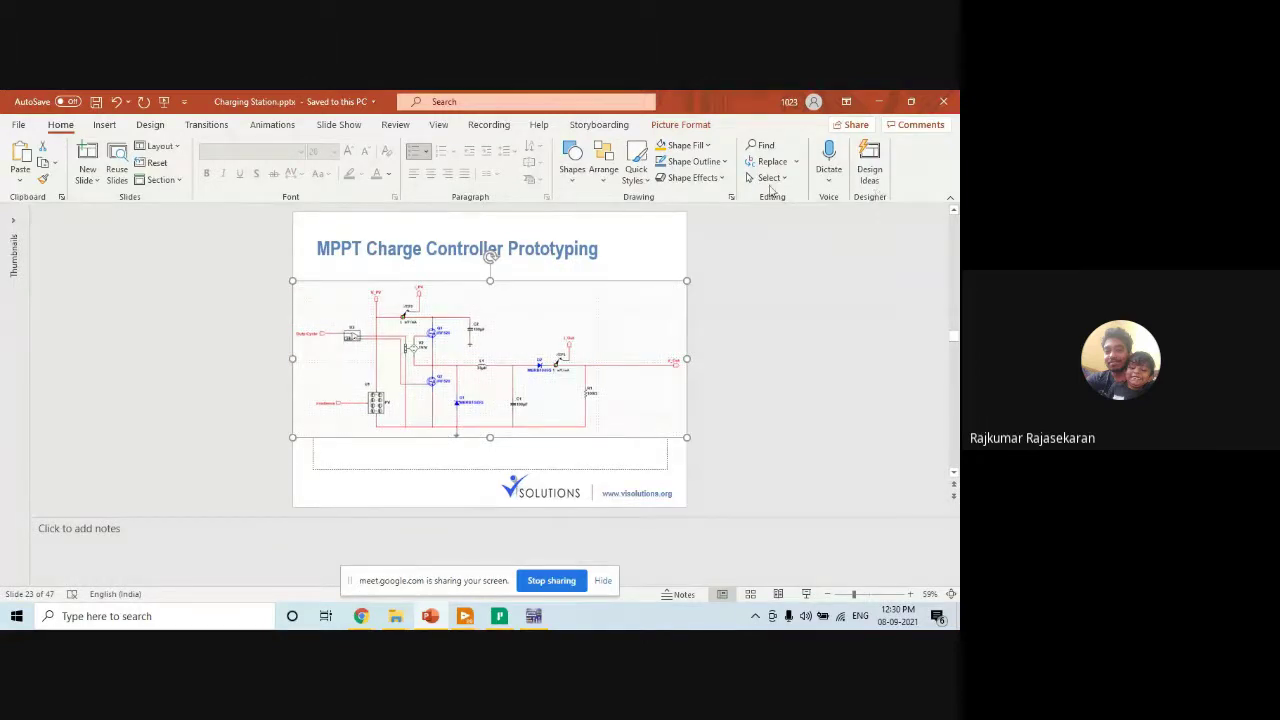
click(878, 101)
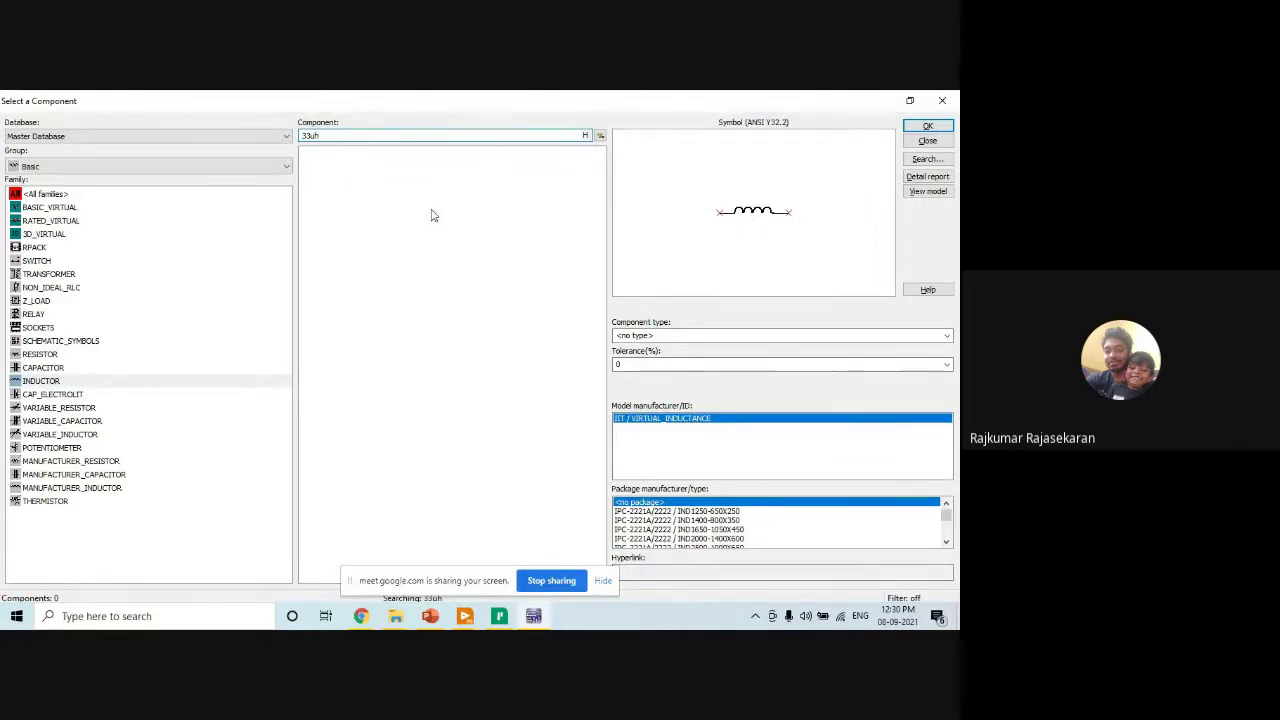
click(170, 167)
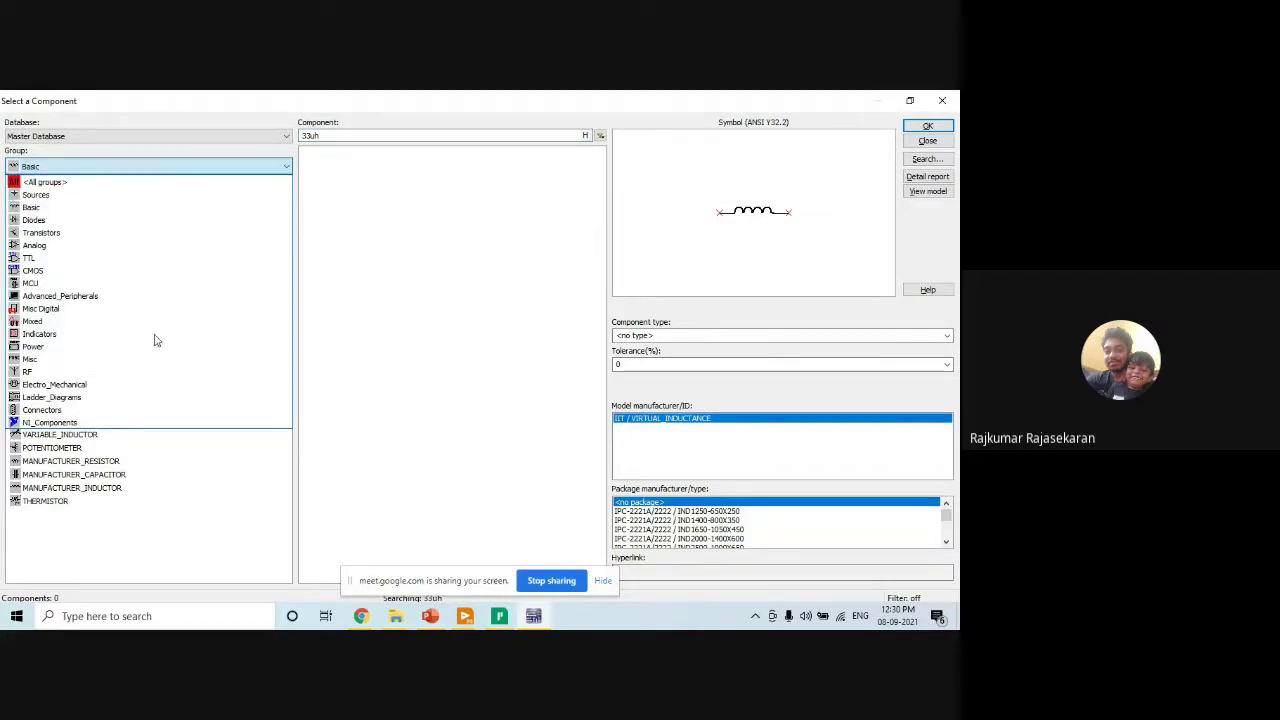
click(58, 347)
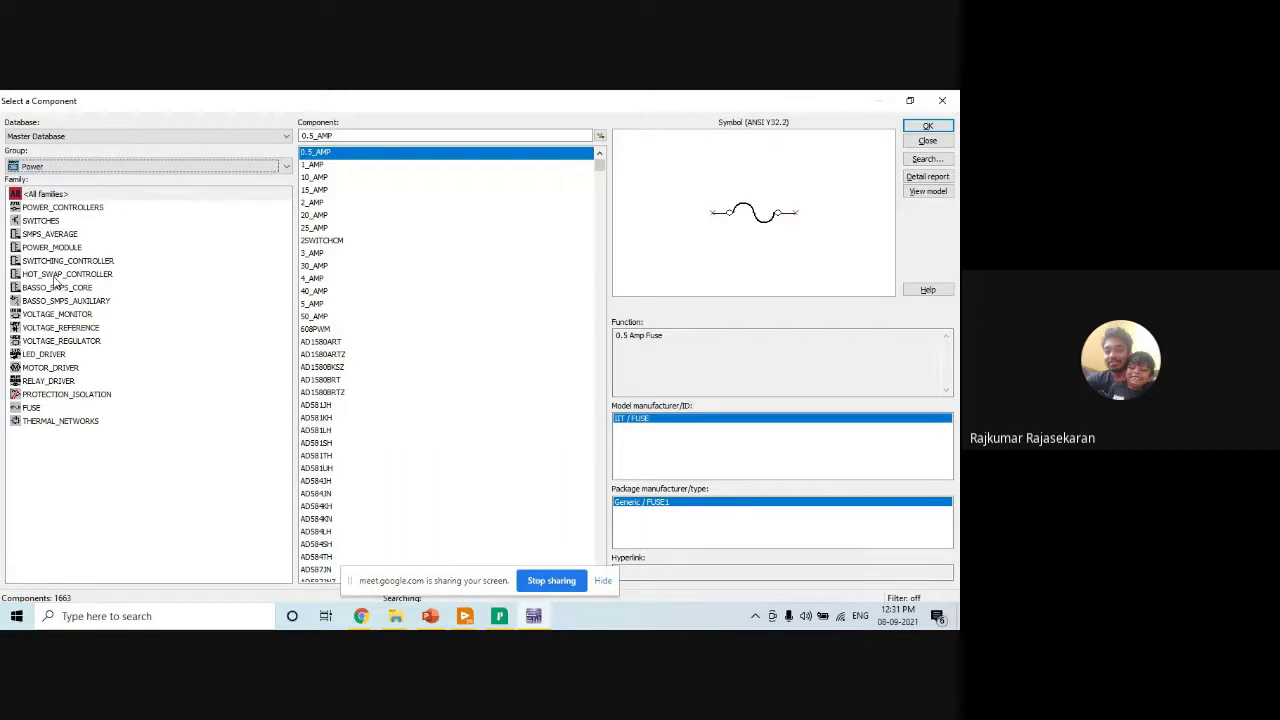
click(66, 208)
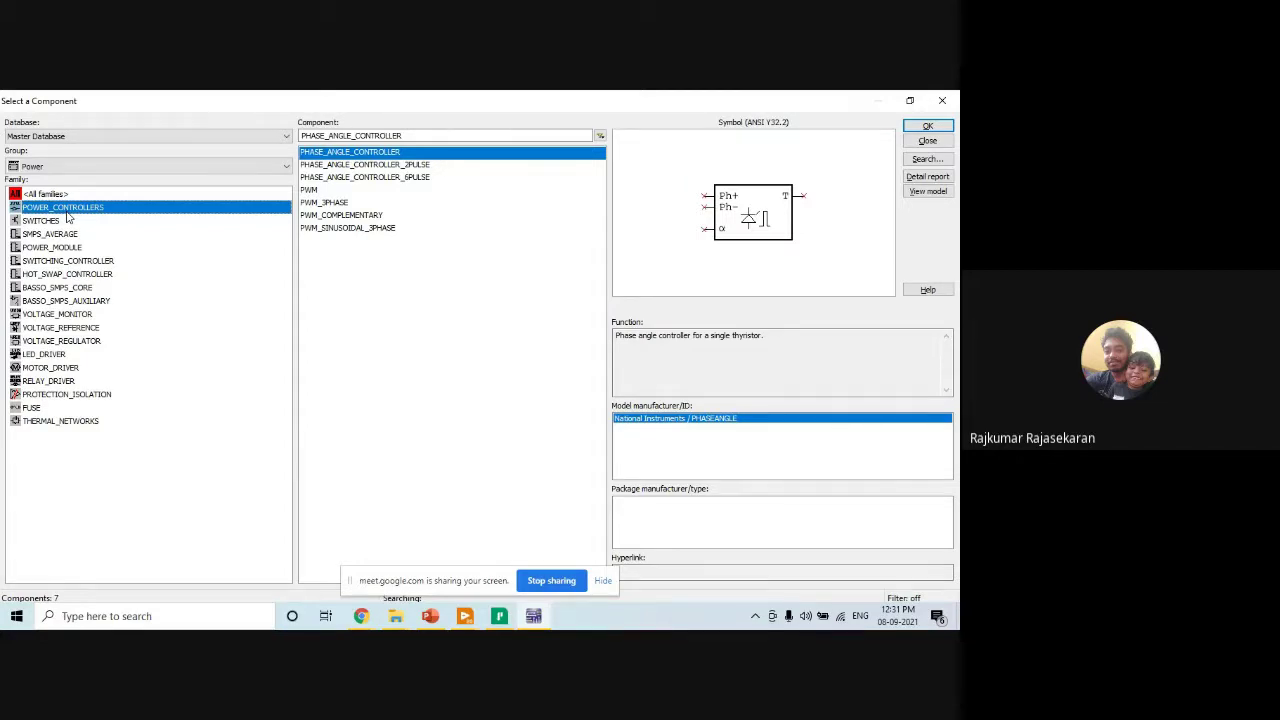
Compare the PWM controller variants and place a PWM_COMPLEMENTARY controller above the PV panel, ending component placement.
click(313, 190)
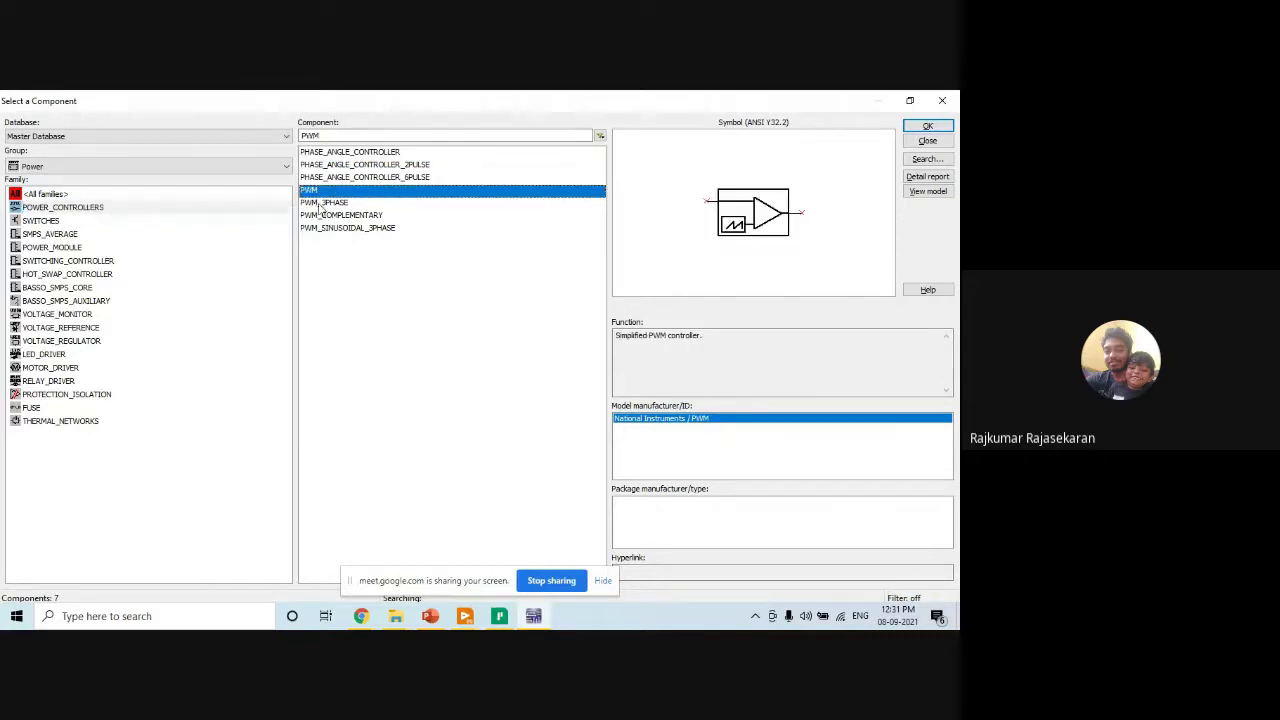
click(320, 203)
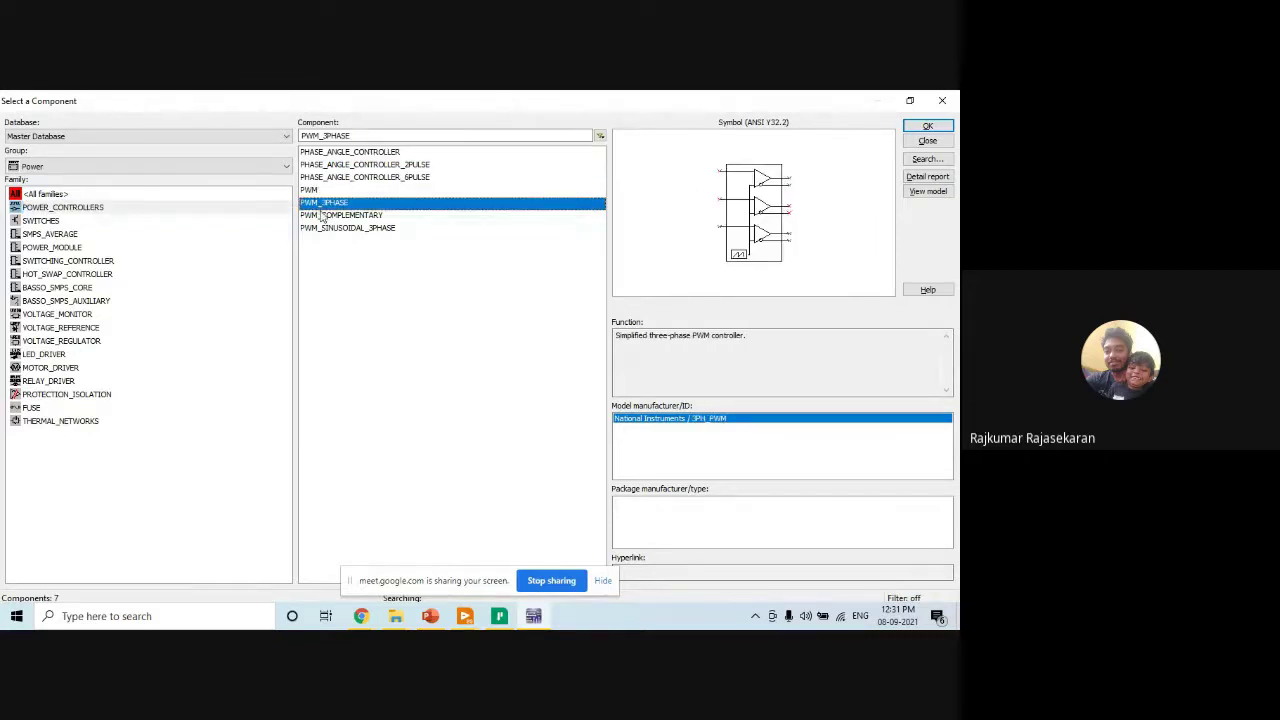
click(325, 220)
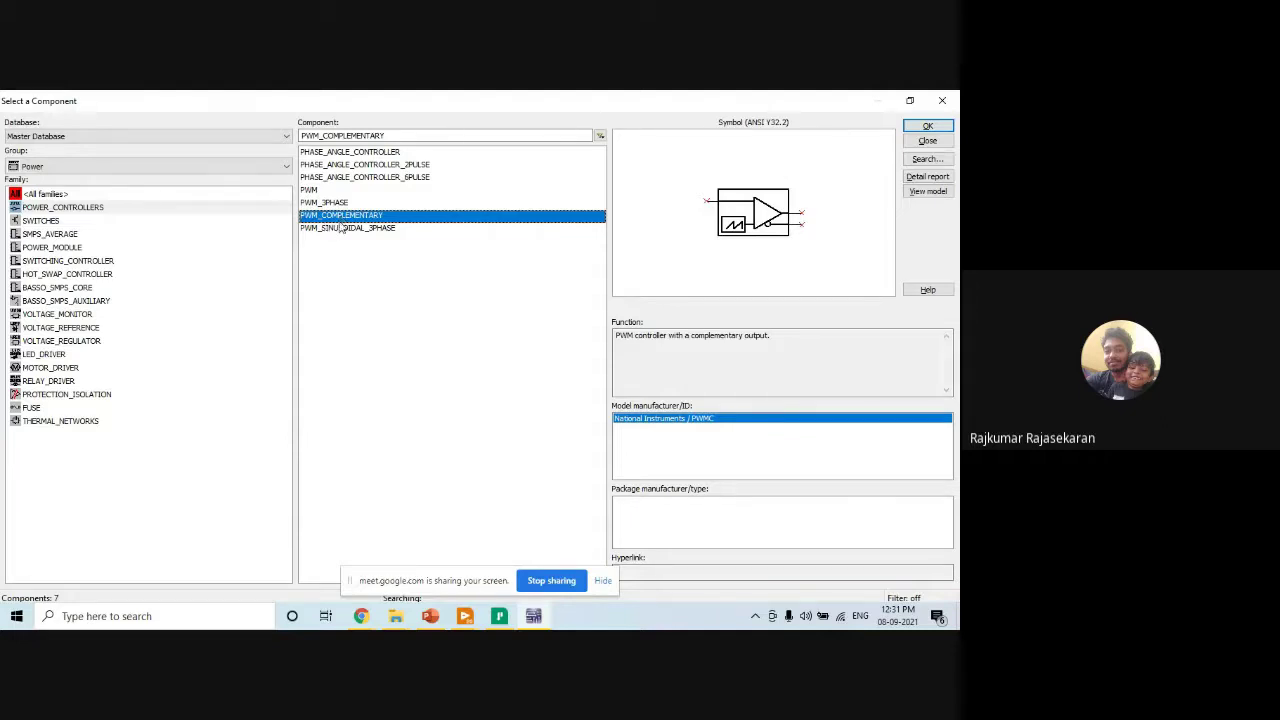
click(340, 229)
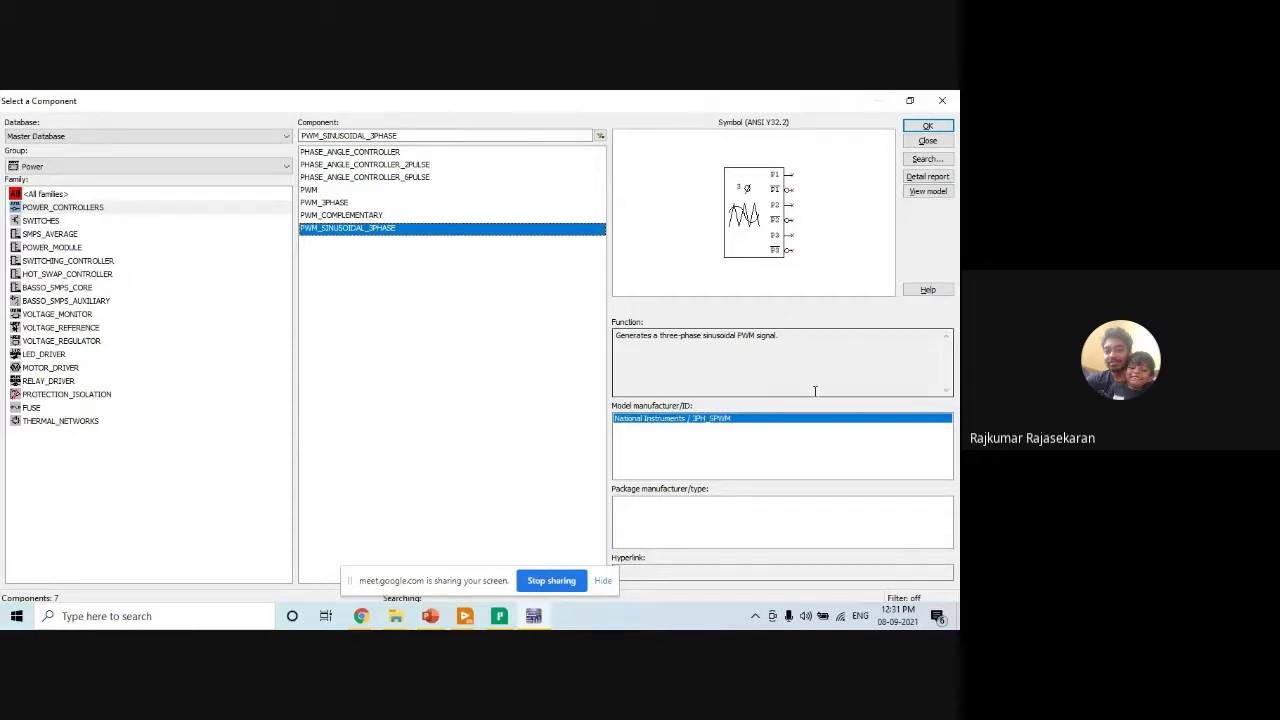
click(338, 205)
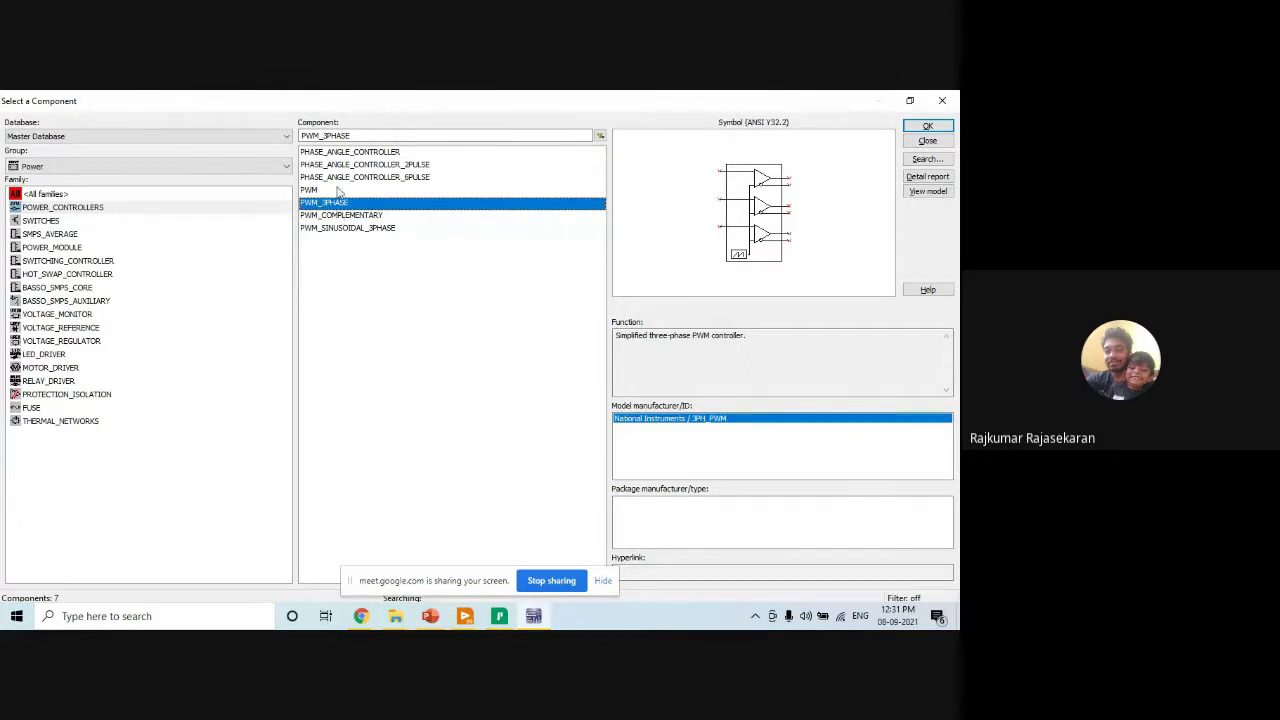
click(360, 216)
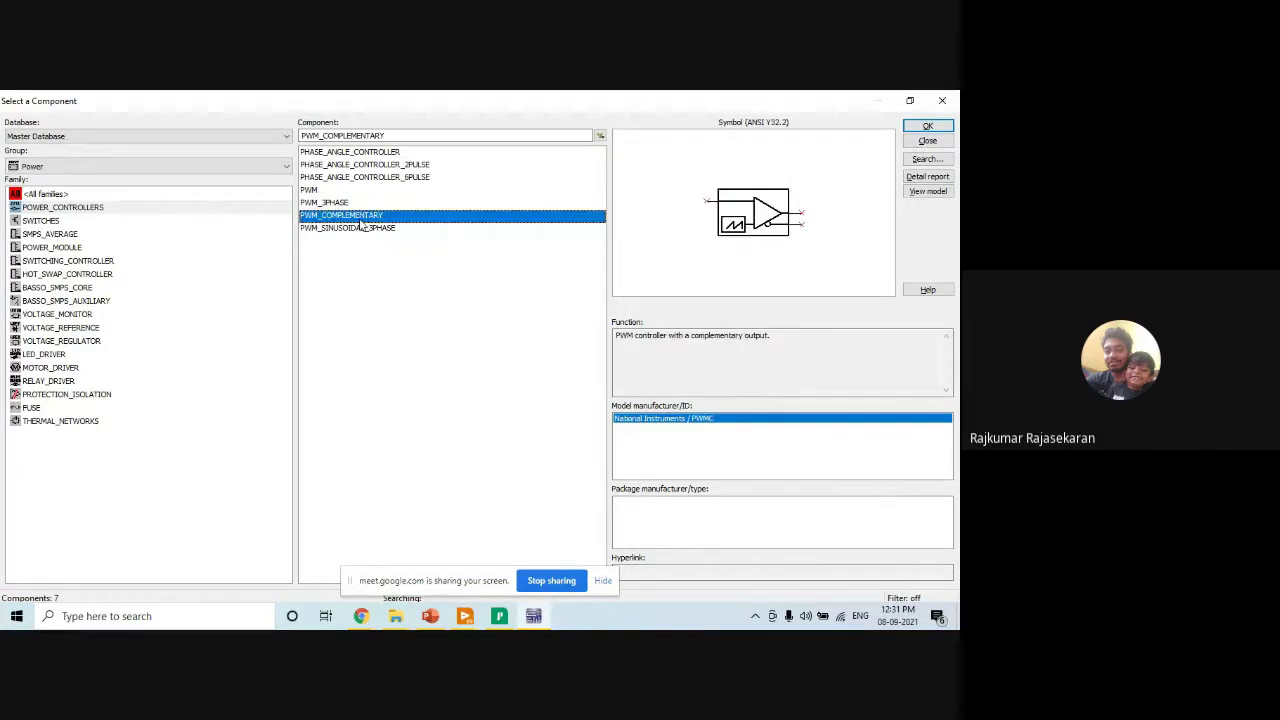
click(927, 127)
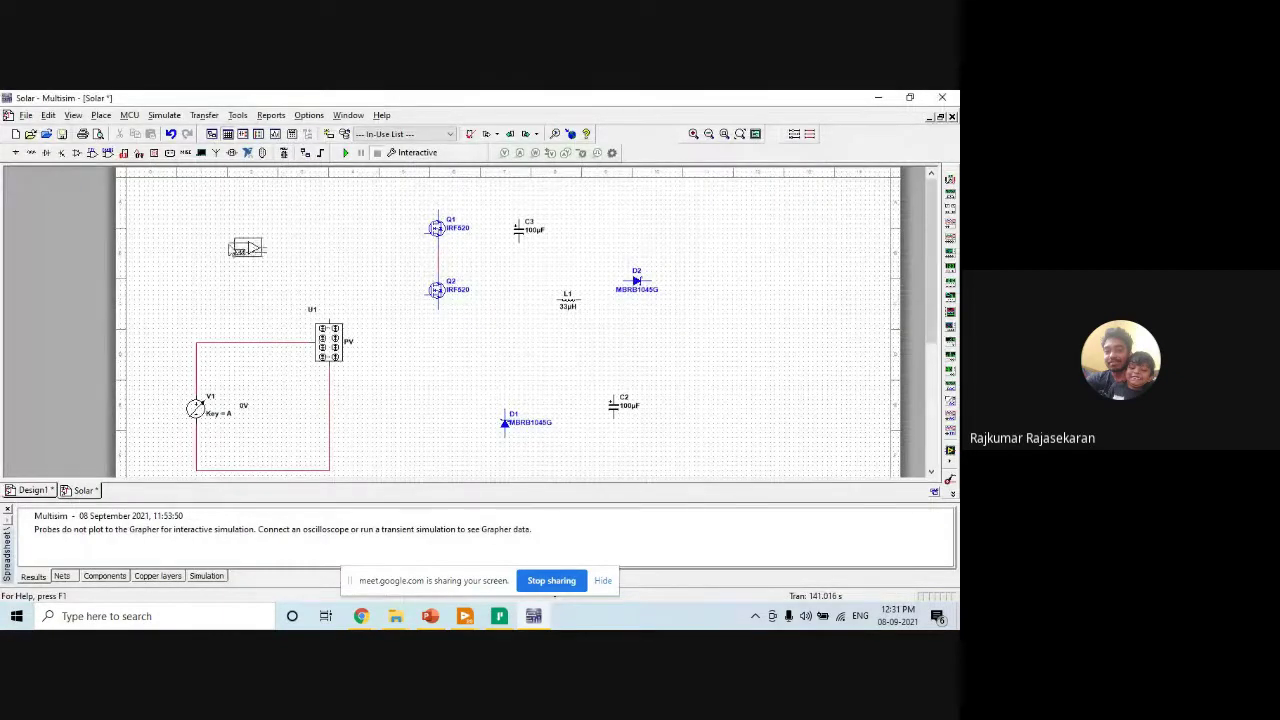
click(268, 241)
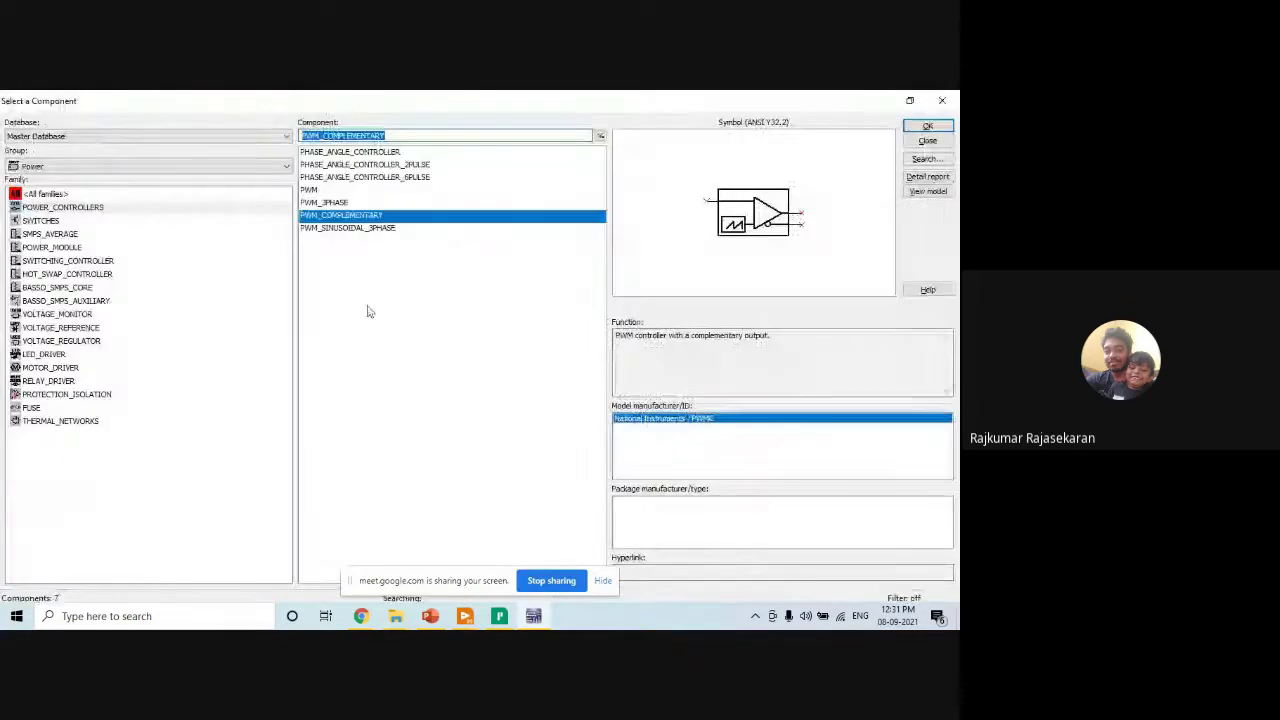
click(946, 97)
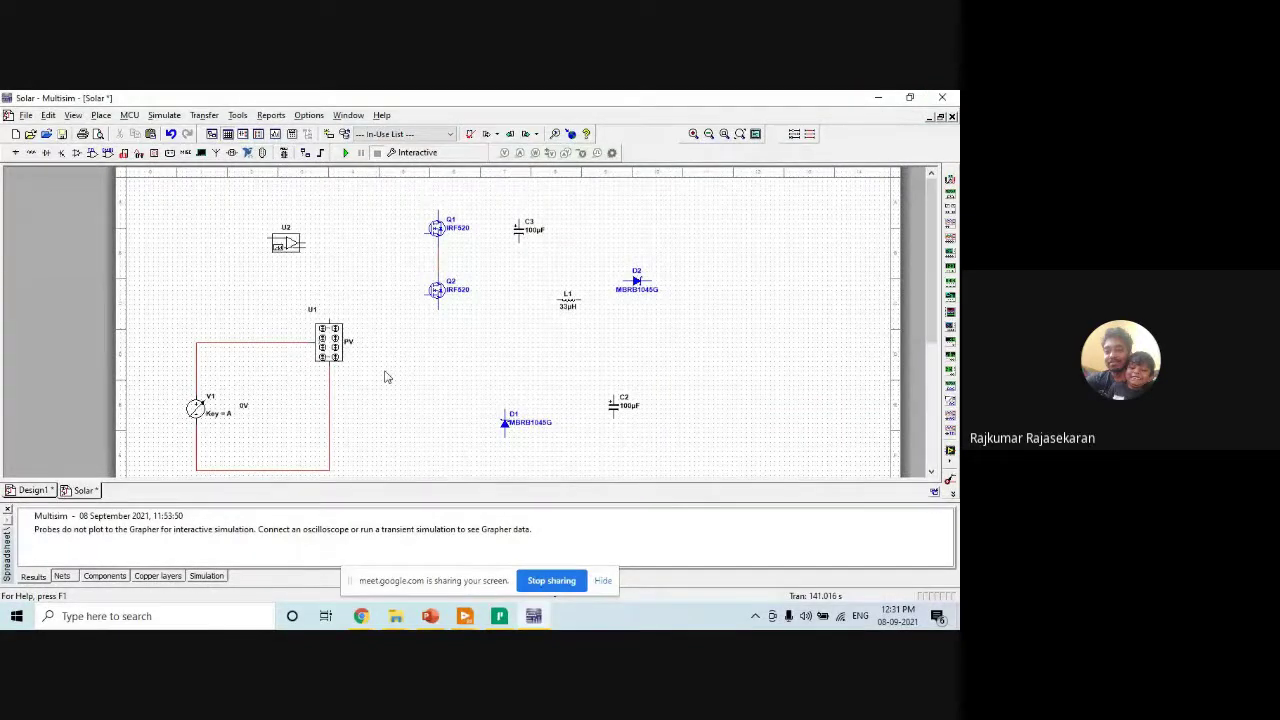
Shift the PWM controller U2 slightly up and right, and set its reference signal frequency to 50k Hz.
click(289, 249)
drag(289, 249, 304, 240)
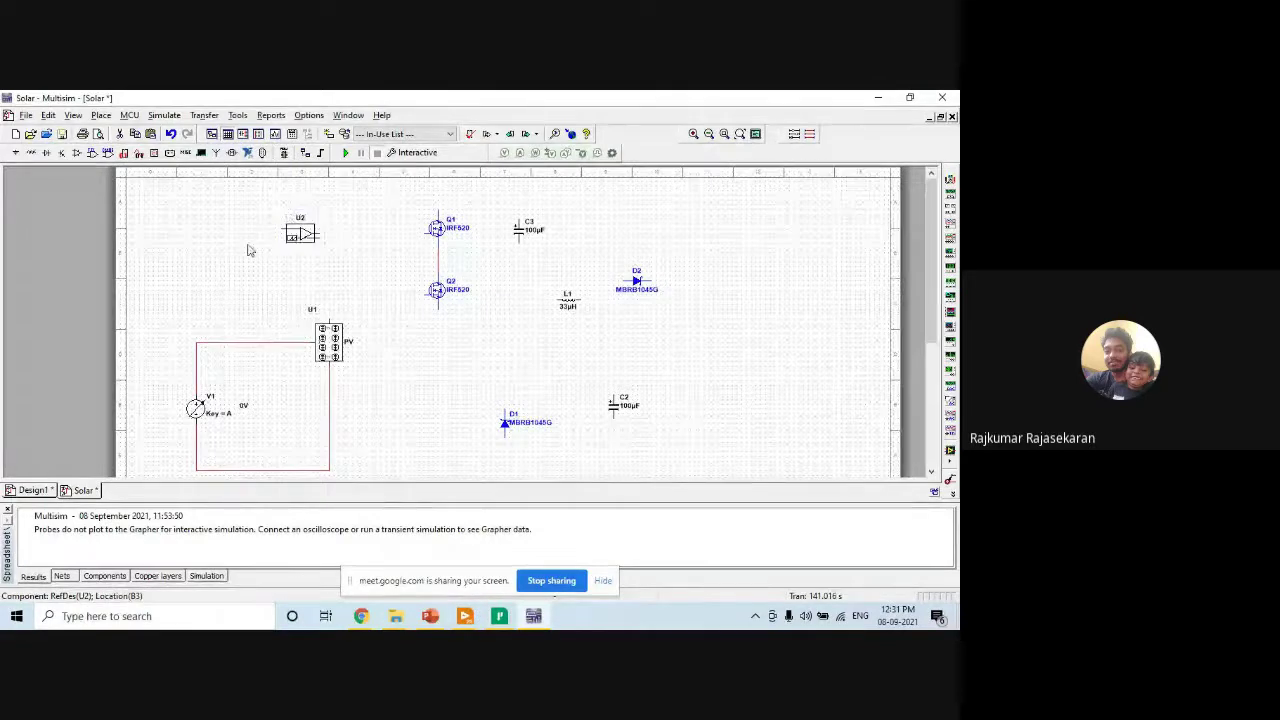
double_click(305, 231)
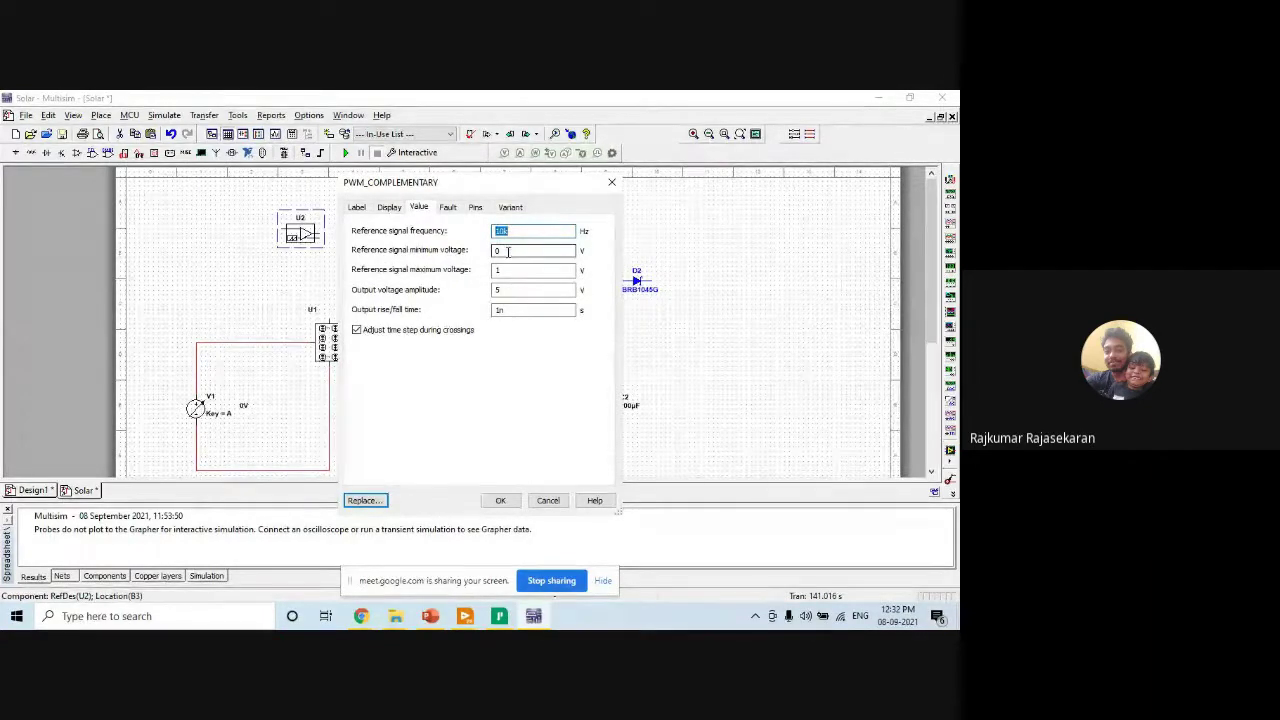
key(Tab)
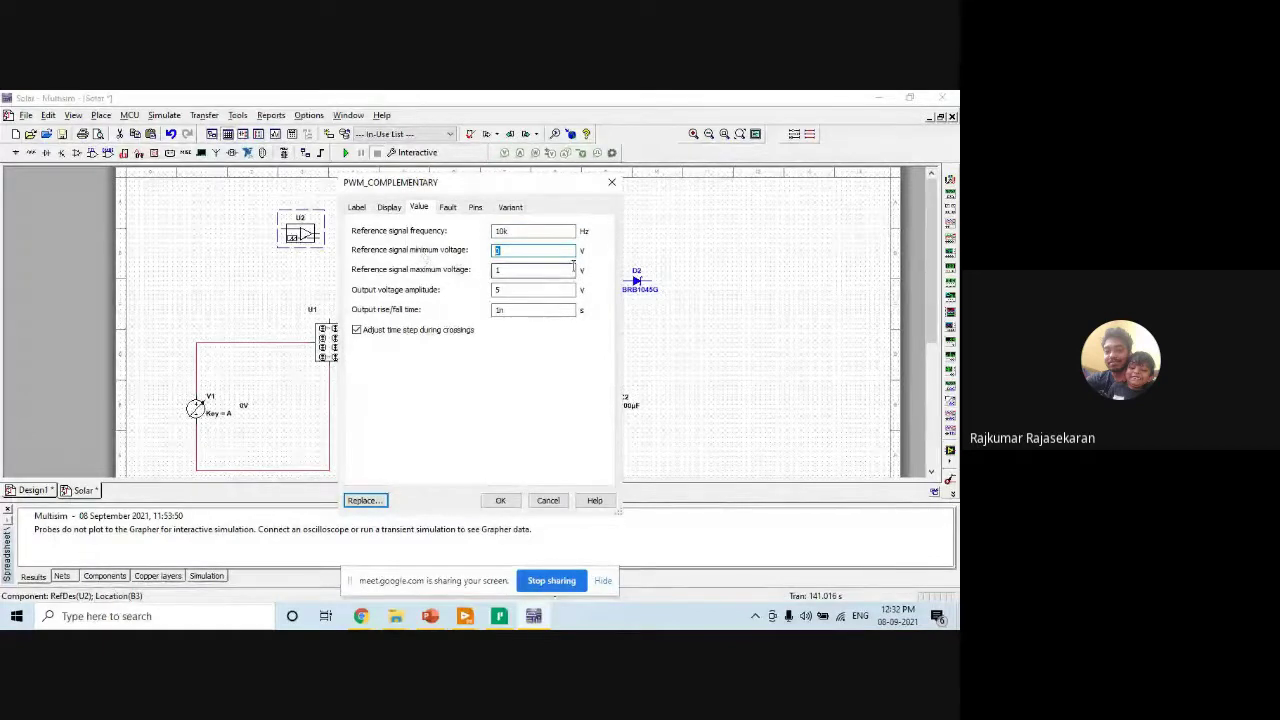
key(Tab)
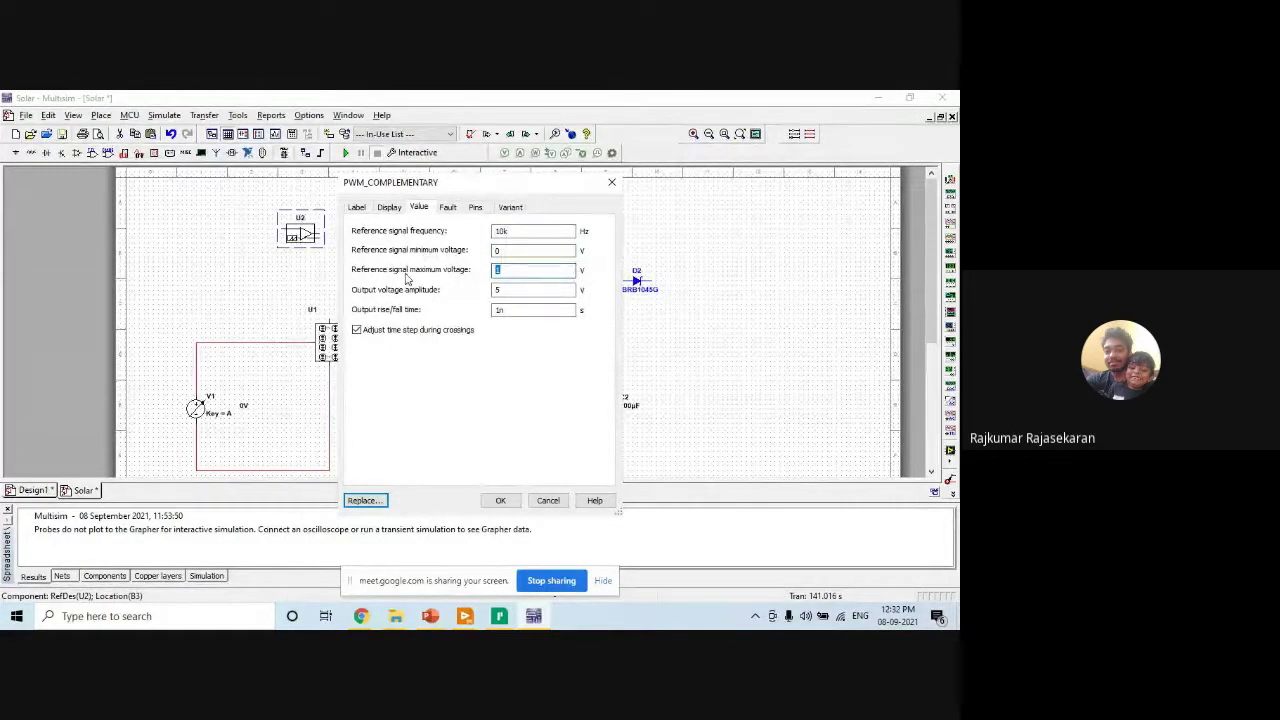
text(5)
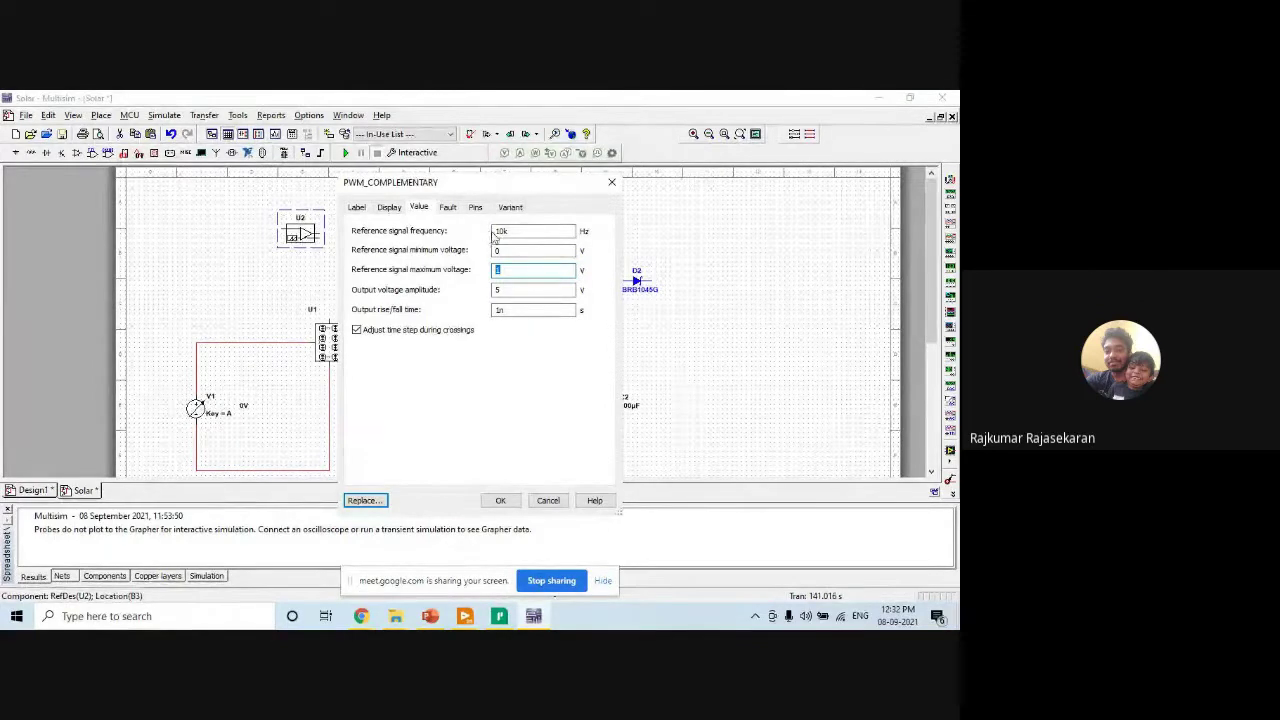
double_click(500, 232)
text(5)
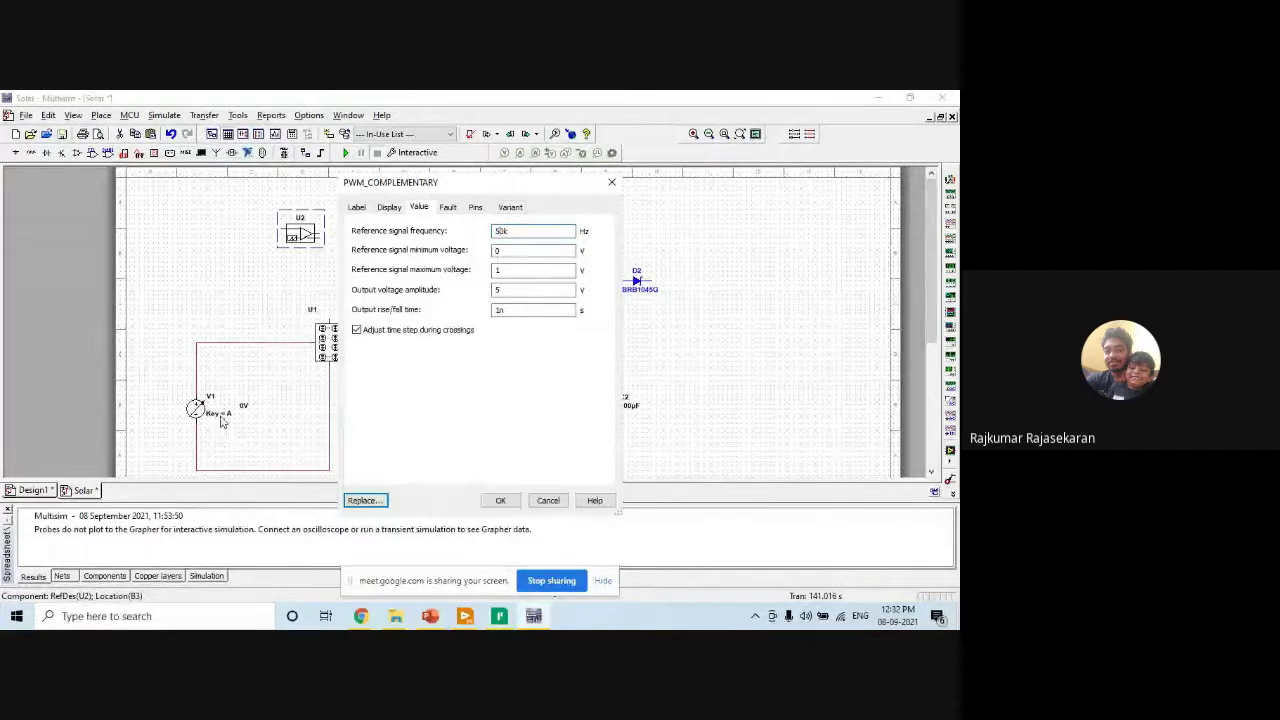
Set U2's output voltage amplitude to 15 V and apply the PWM controller's settings.
drag(523, 186, 301, 197)
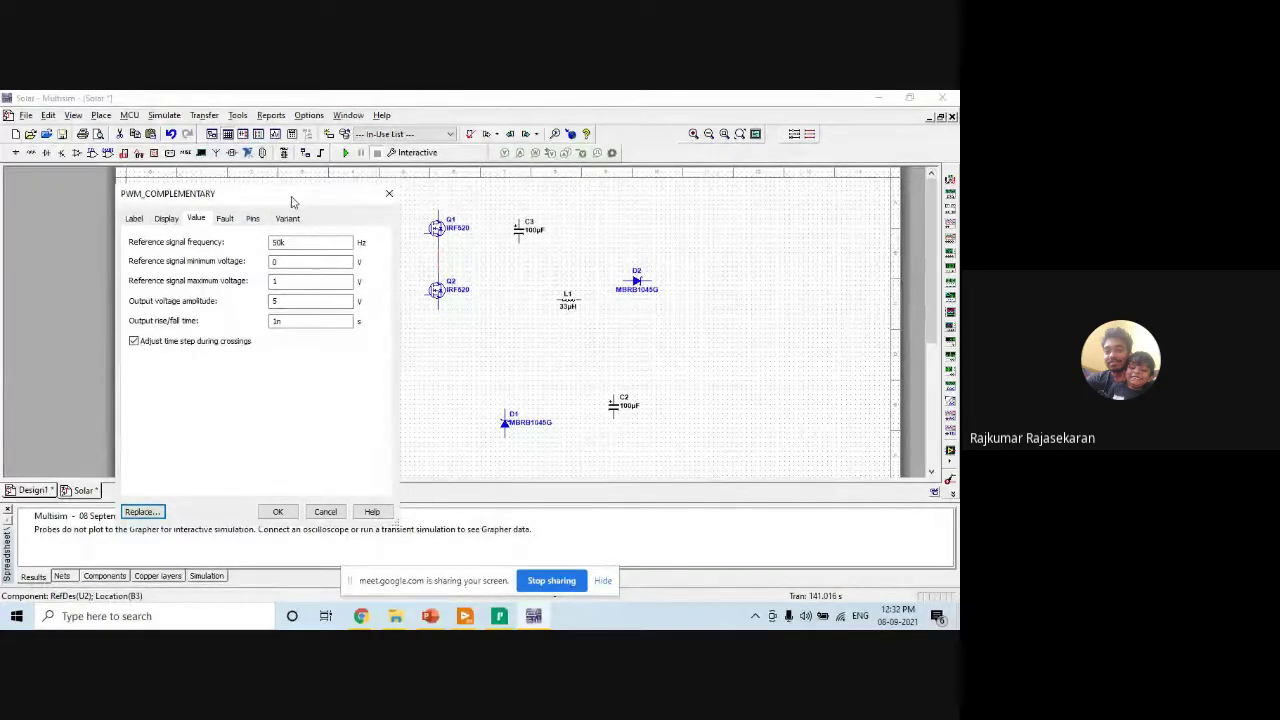
drag(294, 200, 182, 206)
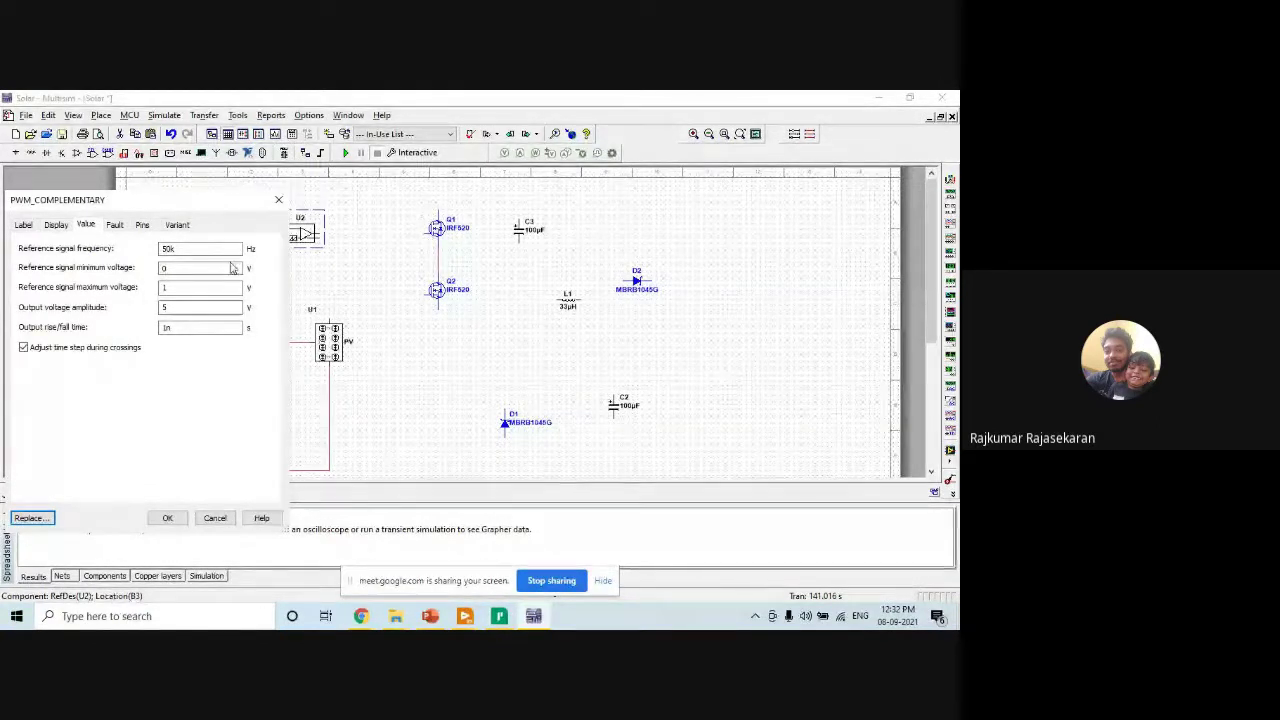
click(178, 288)
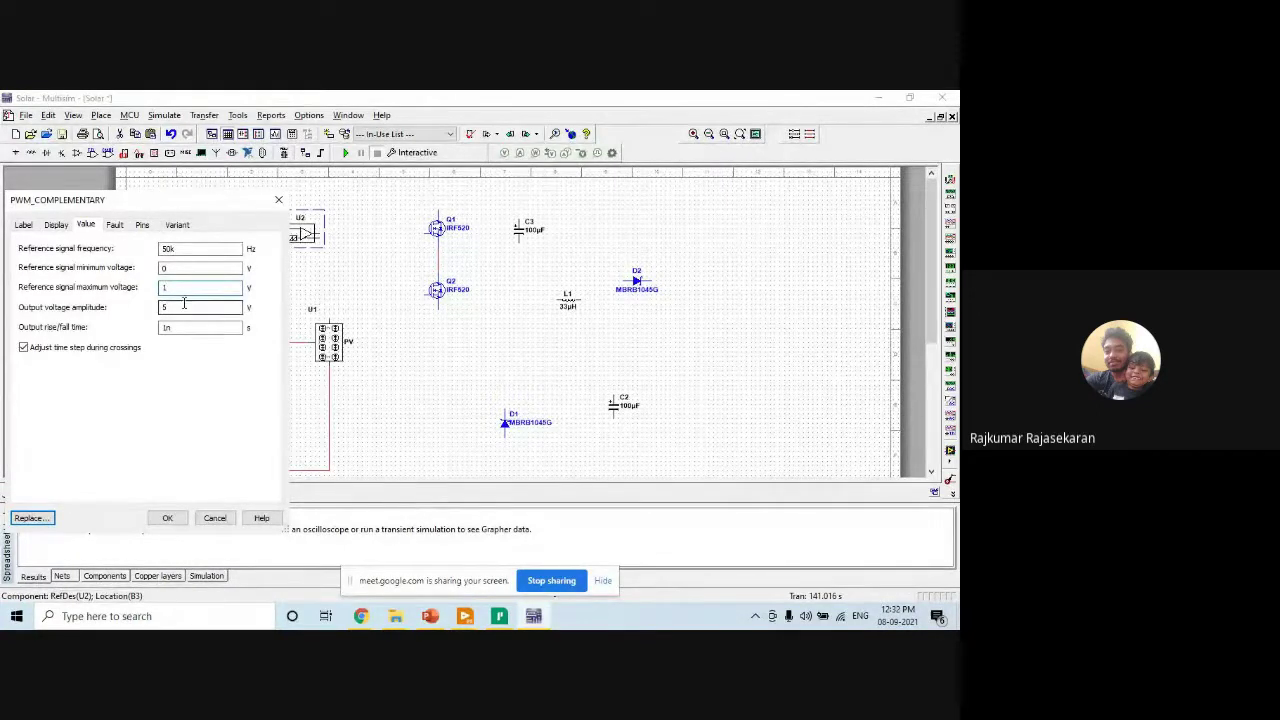
click(162, 306)
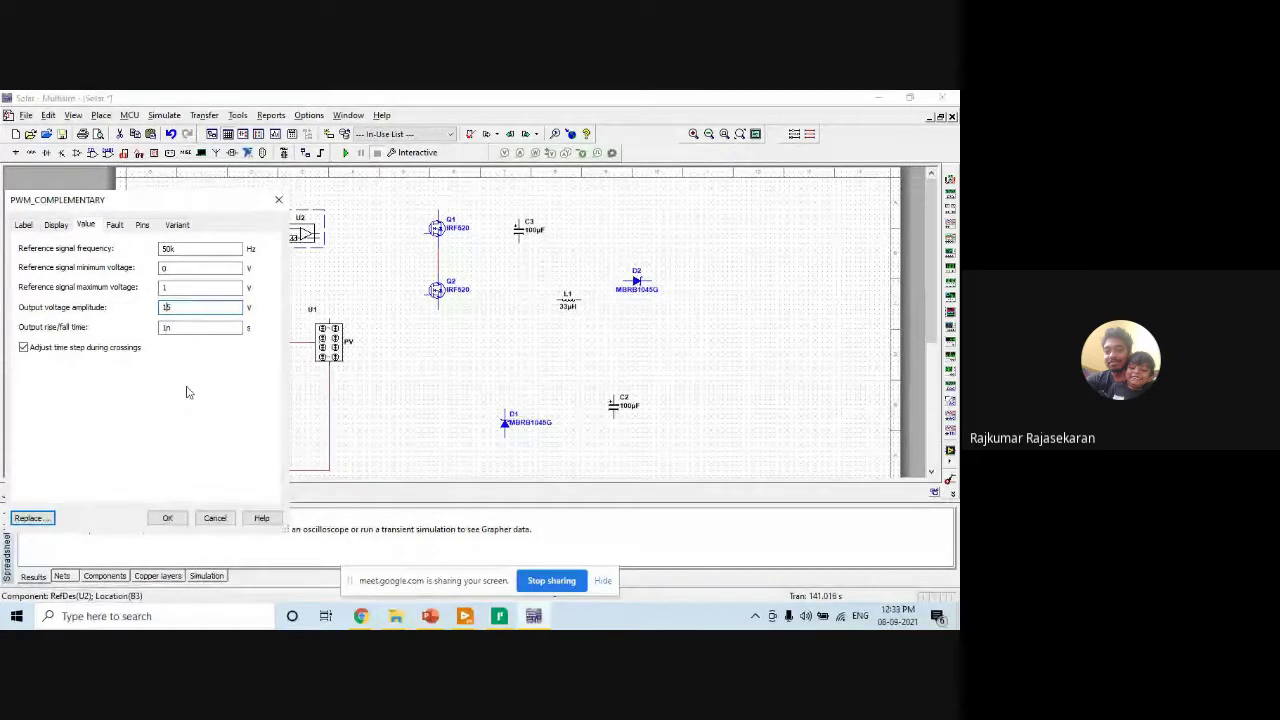
click(167, 518)
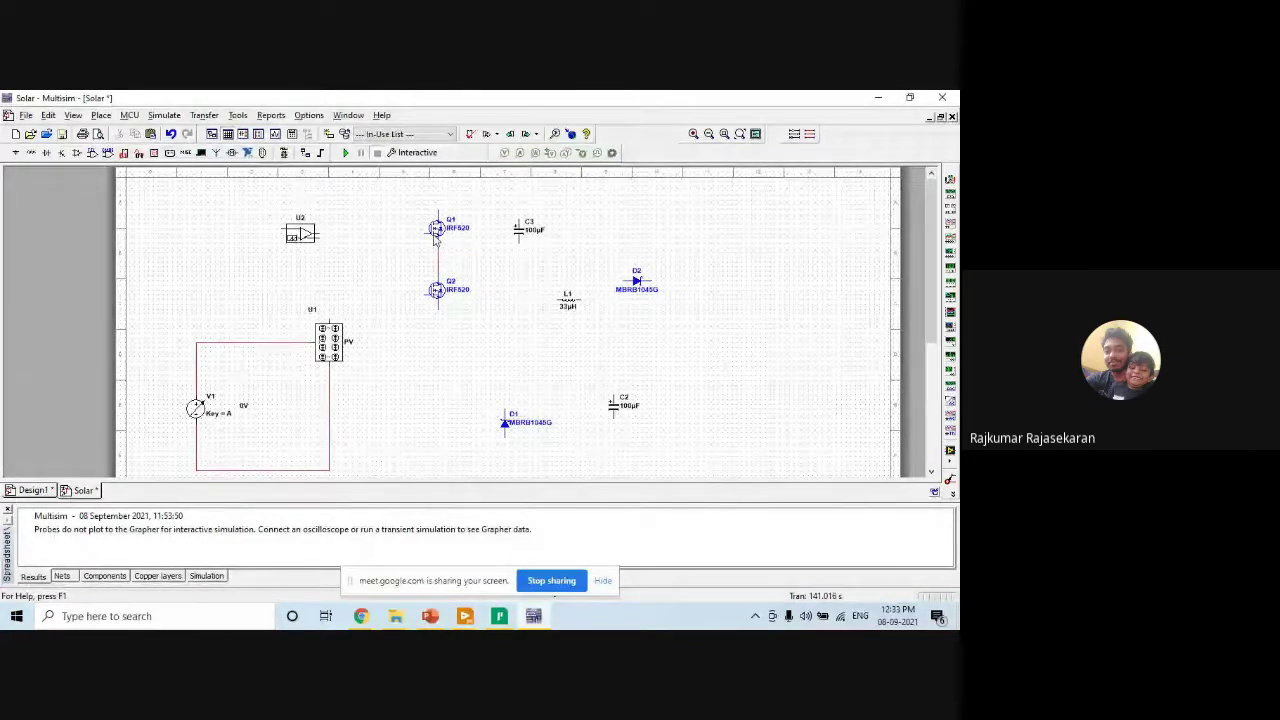
After consulting the PowerPoint schematic, move Q1 and Q2 down together in Multisim and wire Q1's top pin to the PV panel's upper terminal.
drag(245, 218, 375, 274)
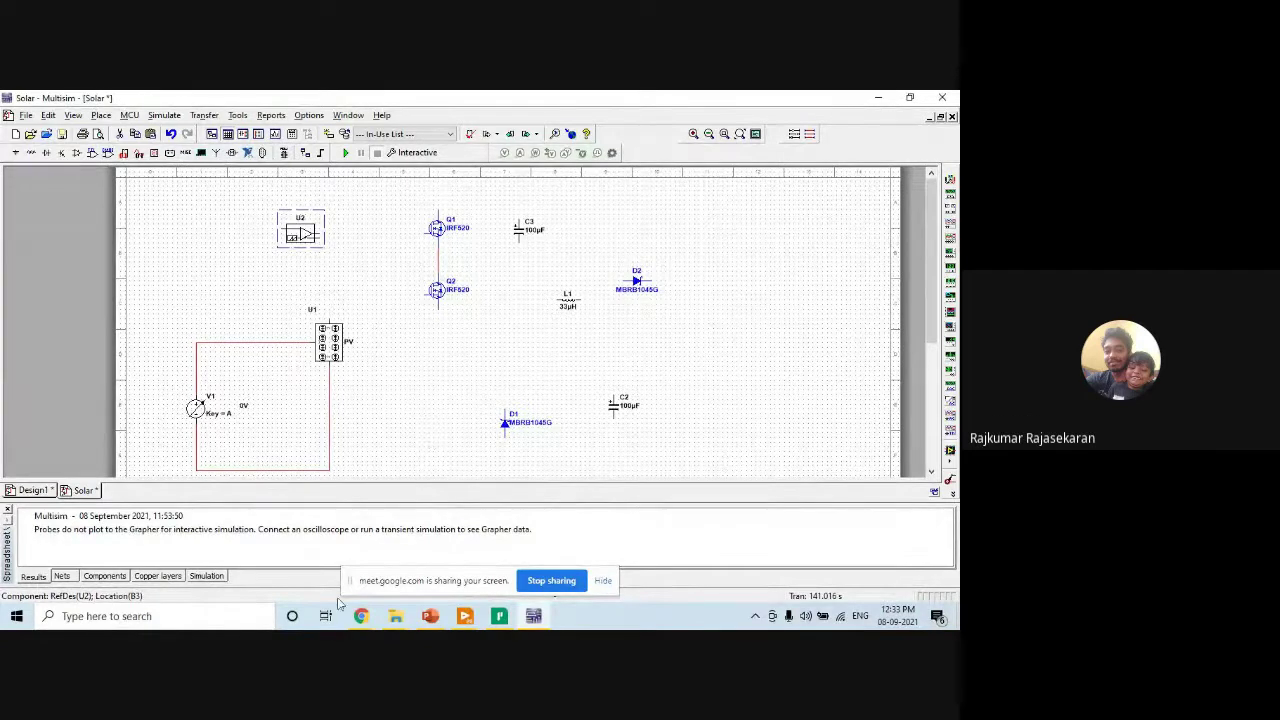
click(431, 616)
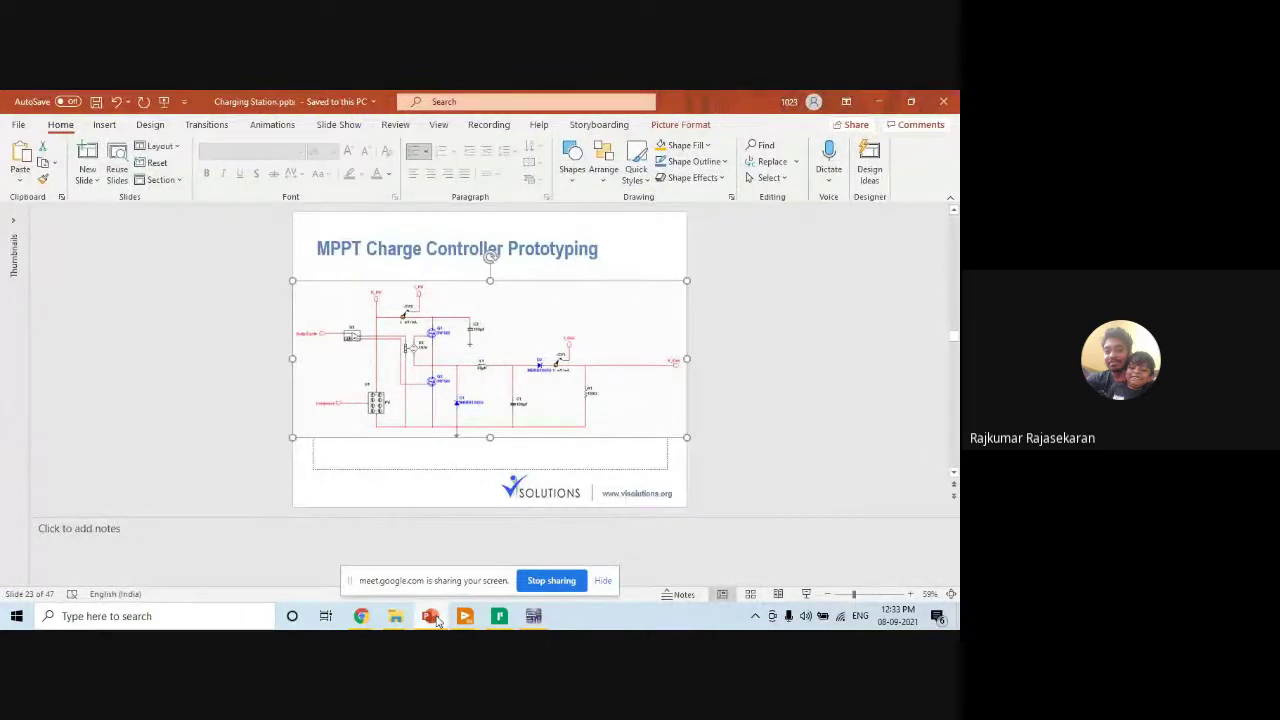
click(432, 615)
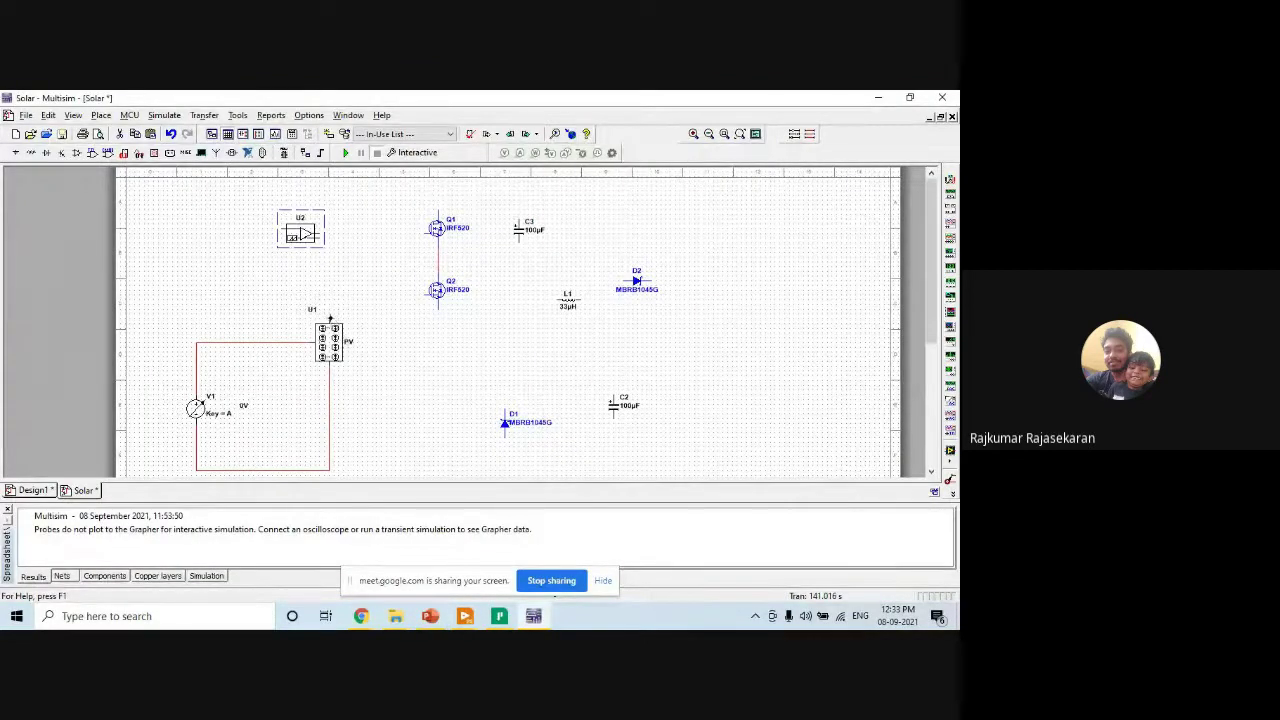
drag(443, 323, 420, 205)
drag(437, 290, 437, 328)
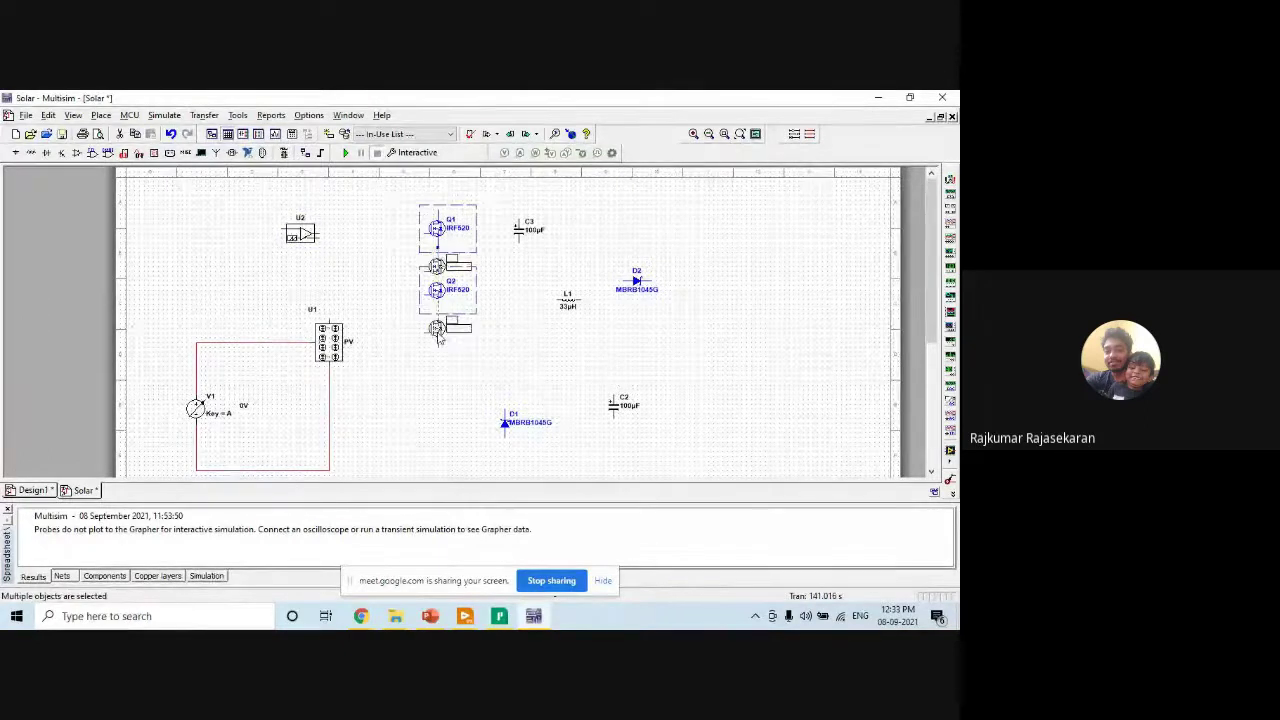
click(362, 309)
click(437, 249)
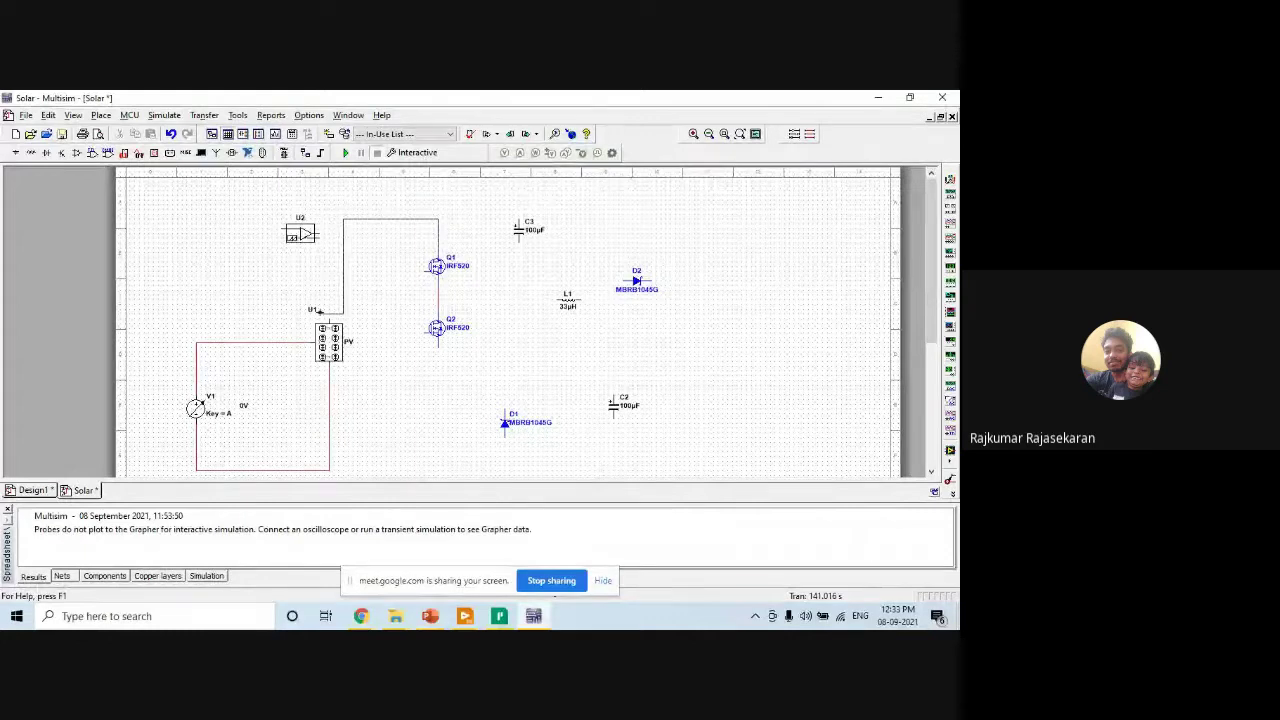
click(330, 318)
Check the PowerPoint schematic, move capacitor C3 down in Multisim and wire its upper pin to the line joining Q1 and the PV panel.
click(430, 616)
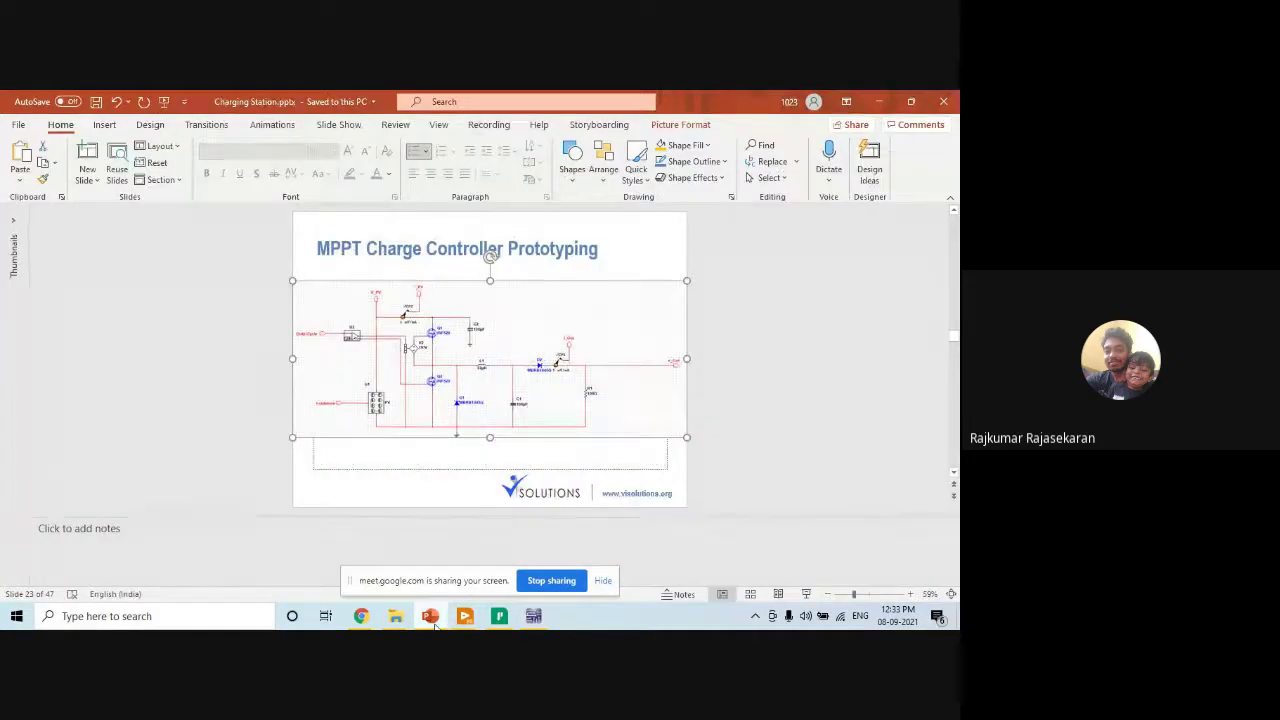
key(alt+Tab)
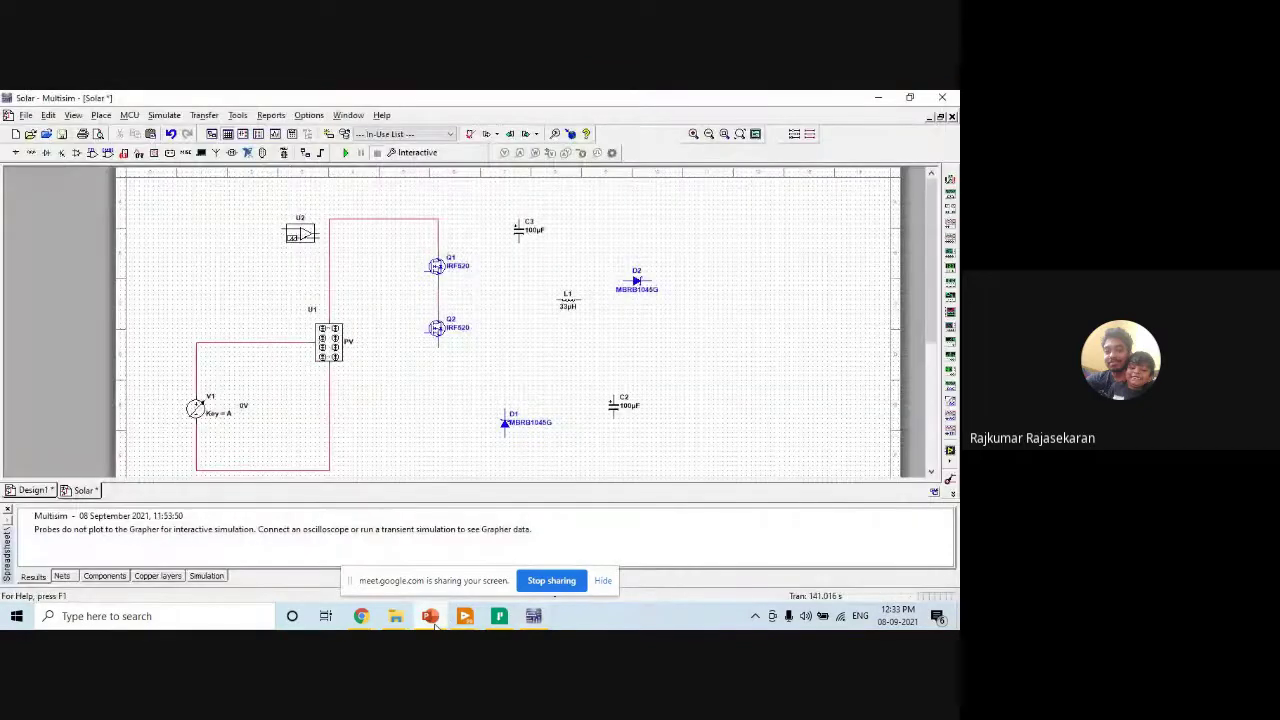
drag(517, 238, 514, 266)
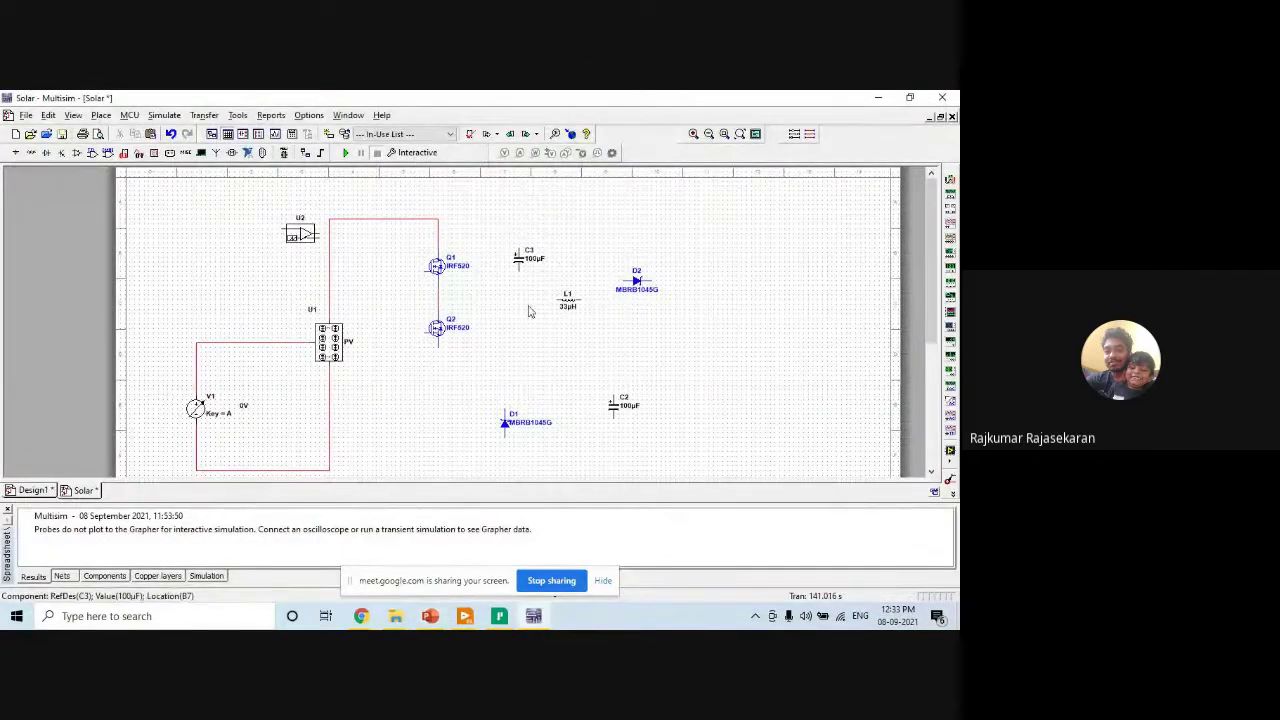
click(528, 236)
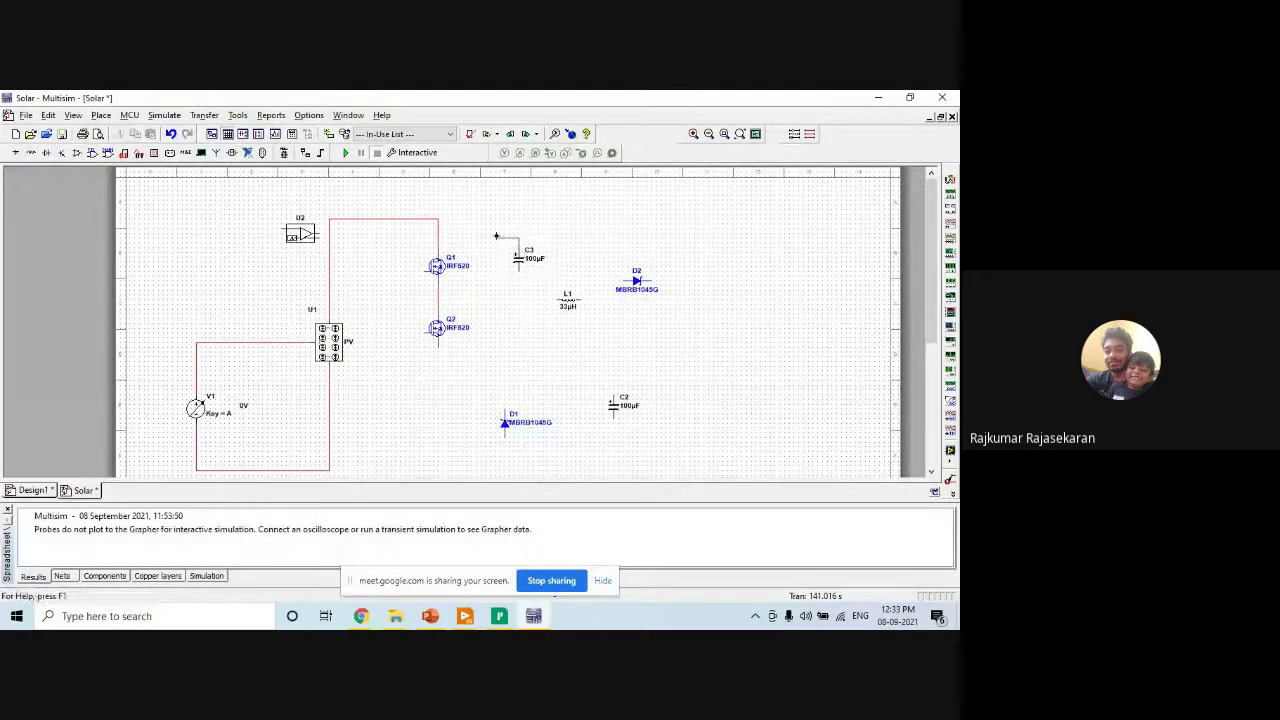
drag(436, 221, 518, 251)
Choose the GROUND component from the POWER_SOURCES family of the Sources group.
scroll(930, 285, down, 3)
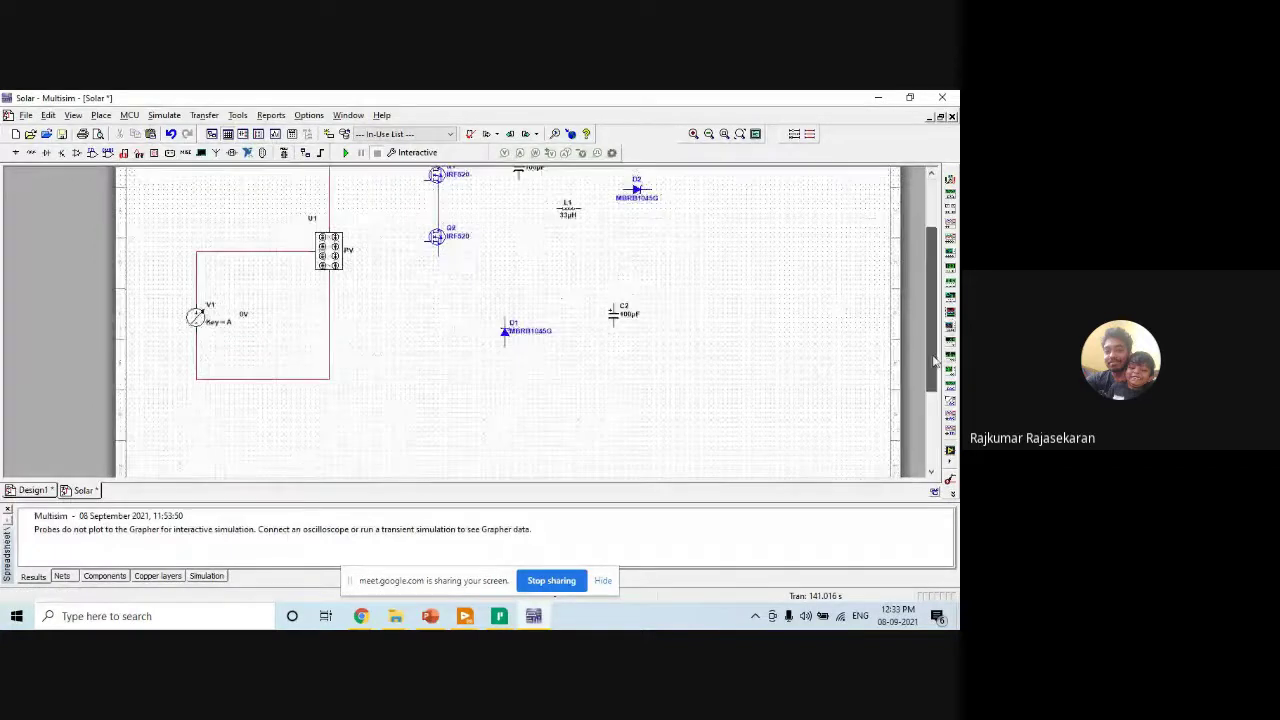
scroll(930, 285, up, 3)
scroll(930, 285, down, 2)
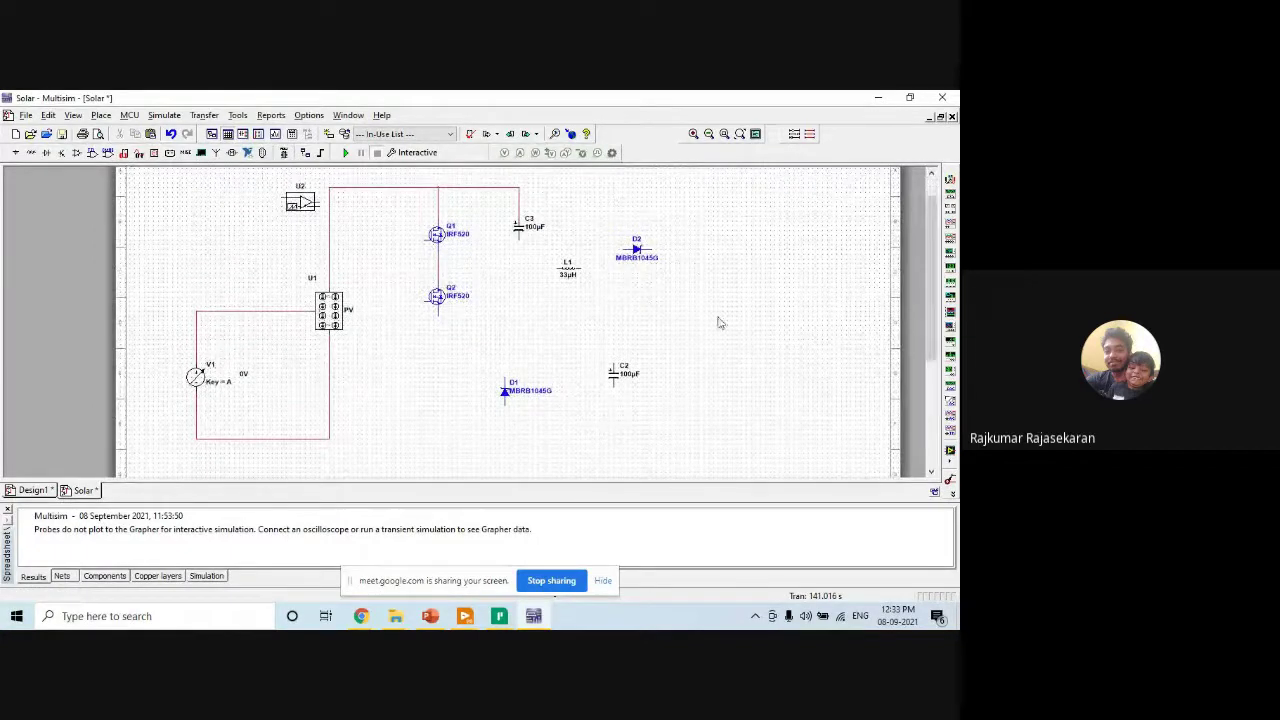
right_click(497, 438)
click(553, 100)
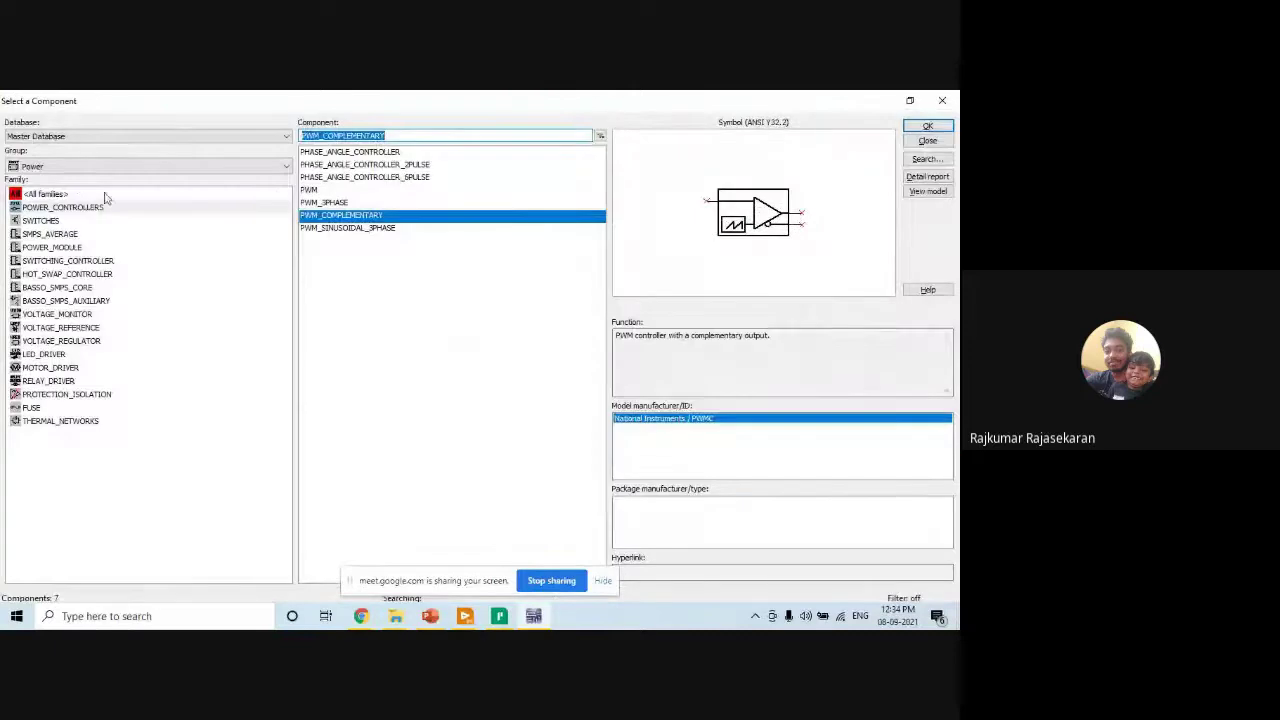
click(80, 167)
click(78, 193)
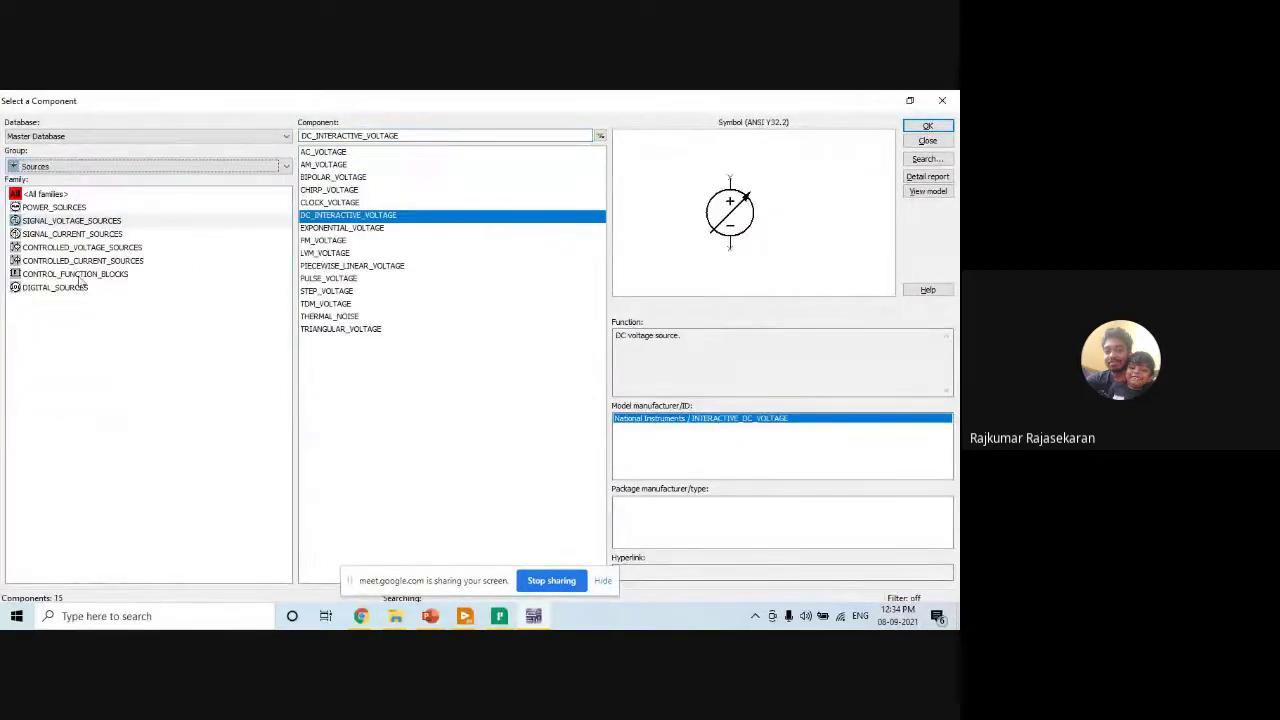
click(112, 220)
click(104, 207)
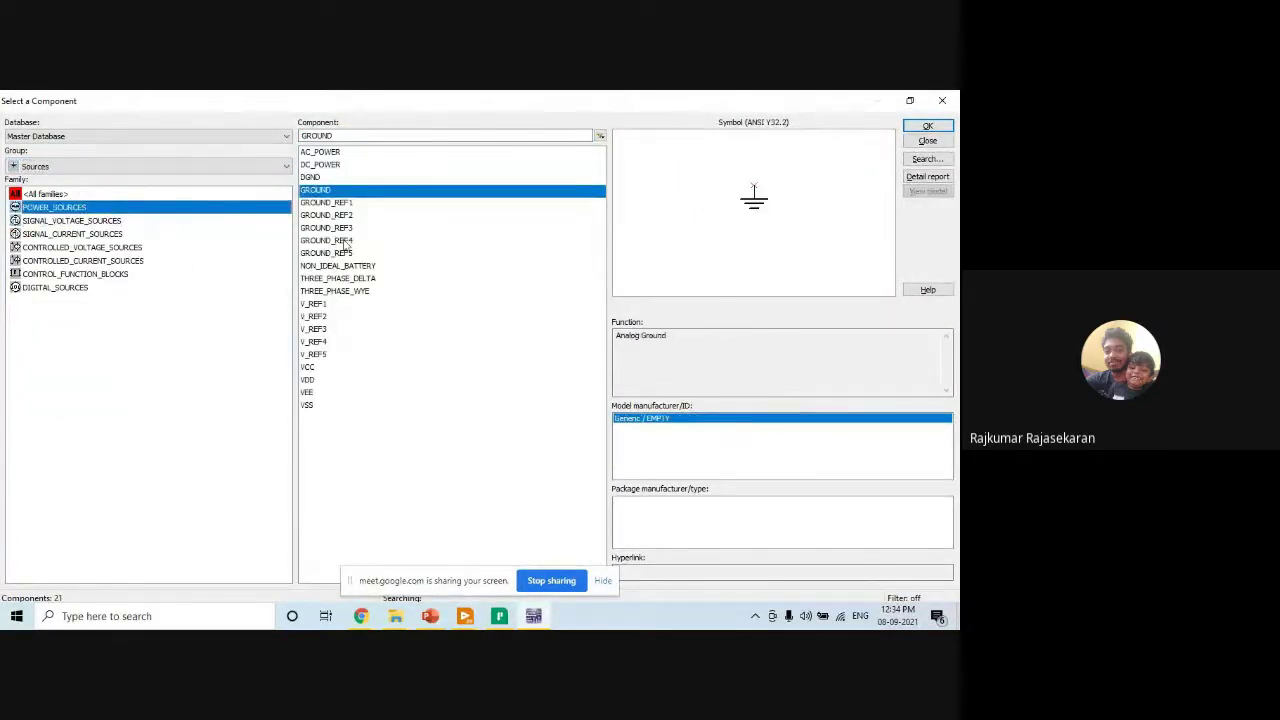
click(920, 139)
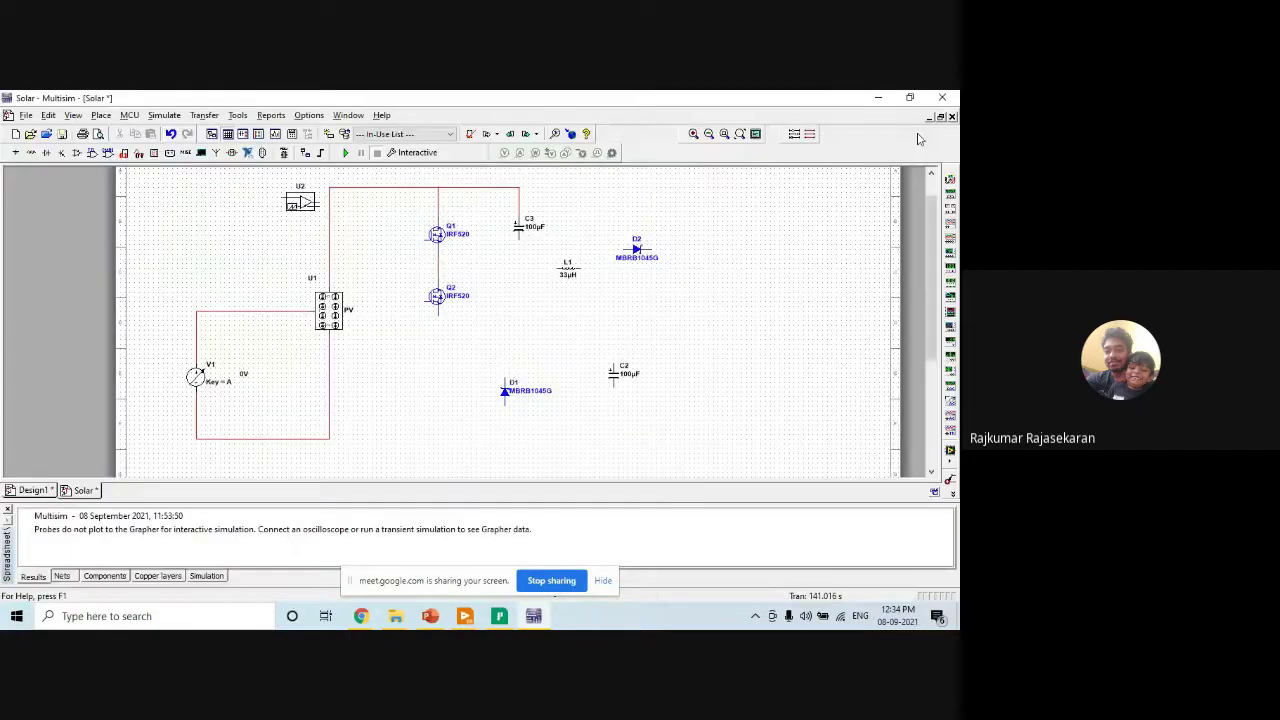
Place the analog ground beneath the PV panel, connected to the lower wire shared with source V1.
scroll(429, 429, down, 3)
scroll(337, 329, up, 1)
key(ctrl+w)
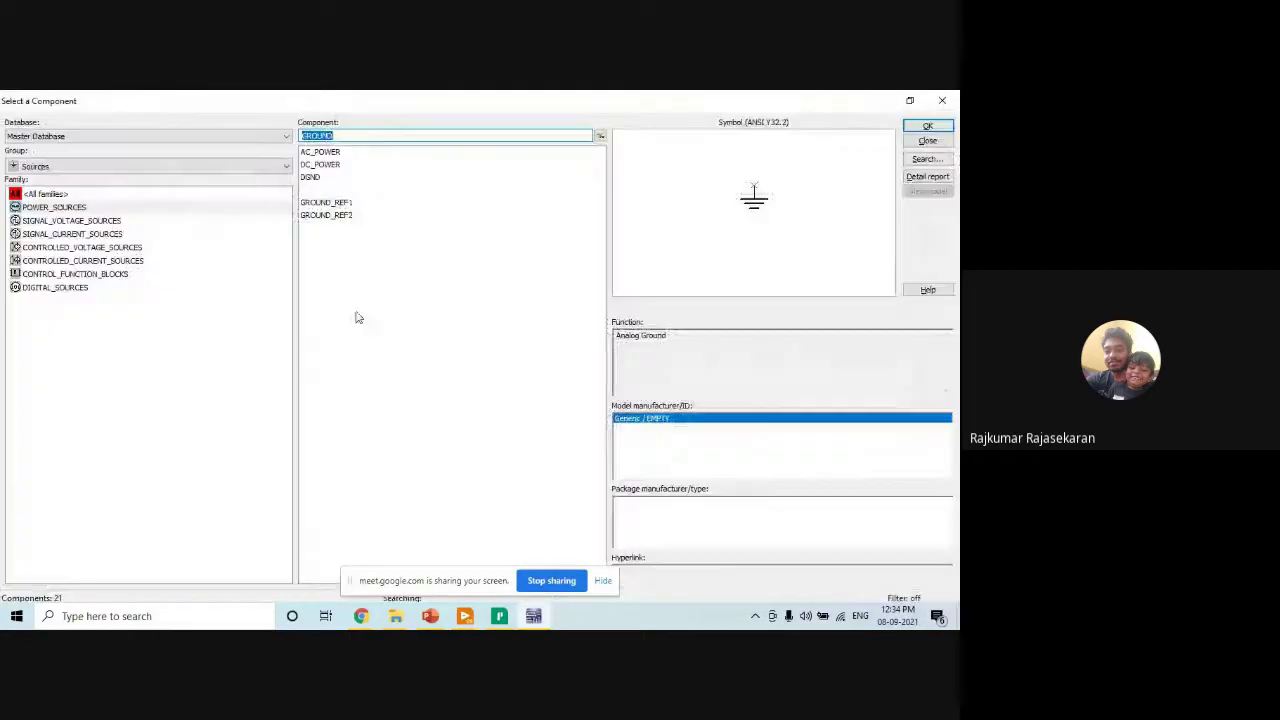
key(Return)
click(329, 311)
drag(926, 320, 898, 237)
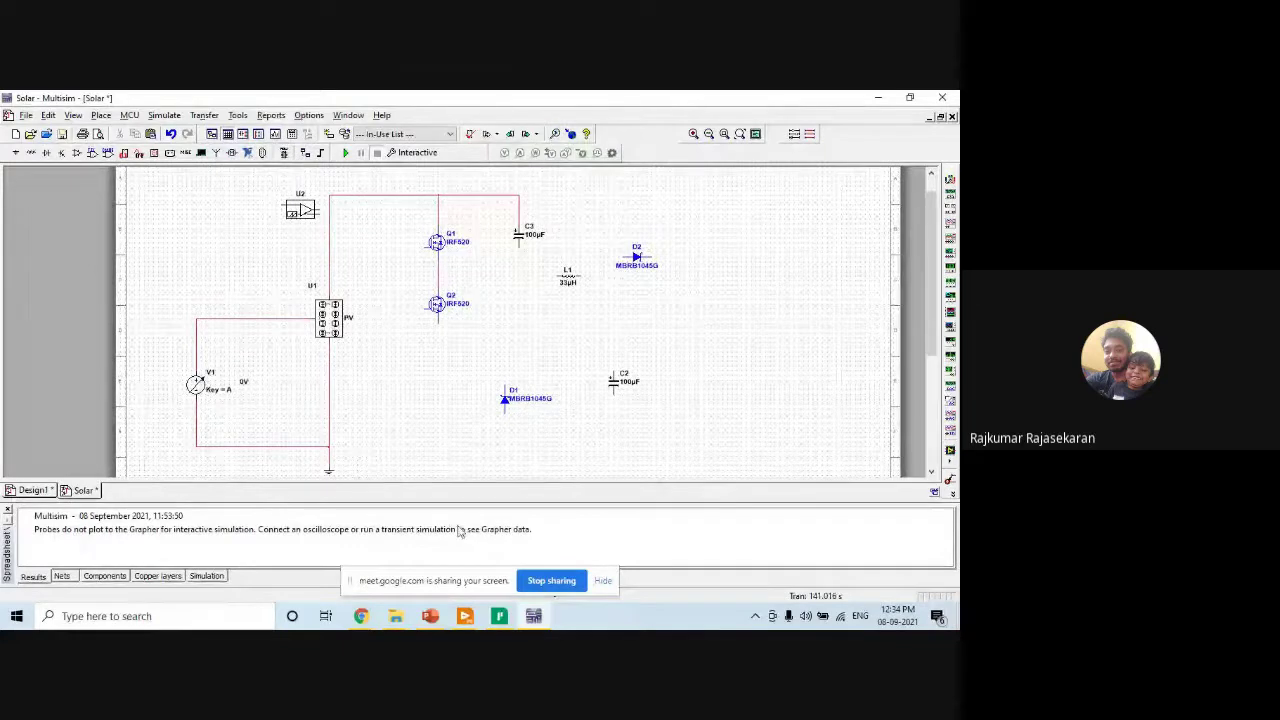
Consult the PowerPoint schematic and, in Multisim, wire the upper end of diode D1 to the node between Q1 and Q2.
click(432, 617)
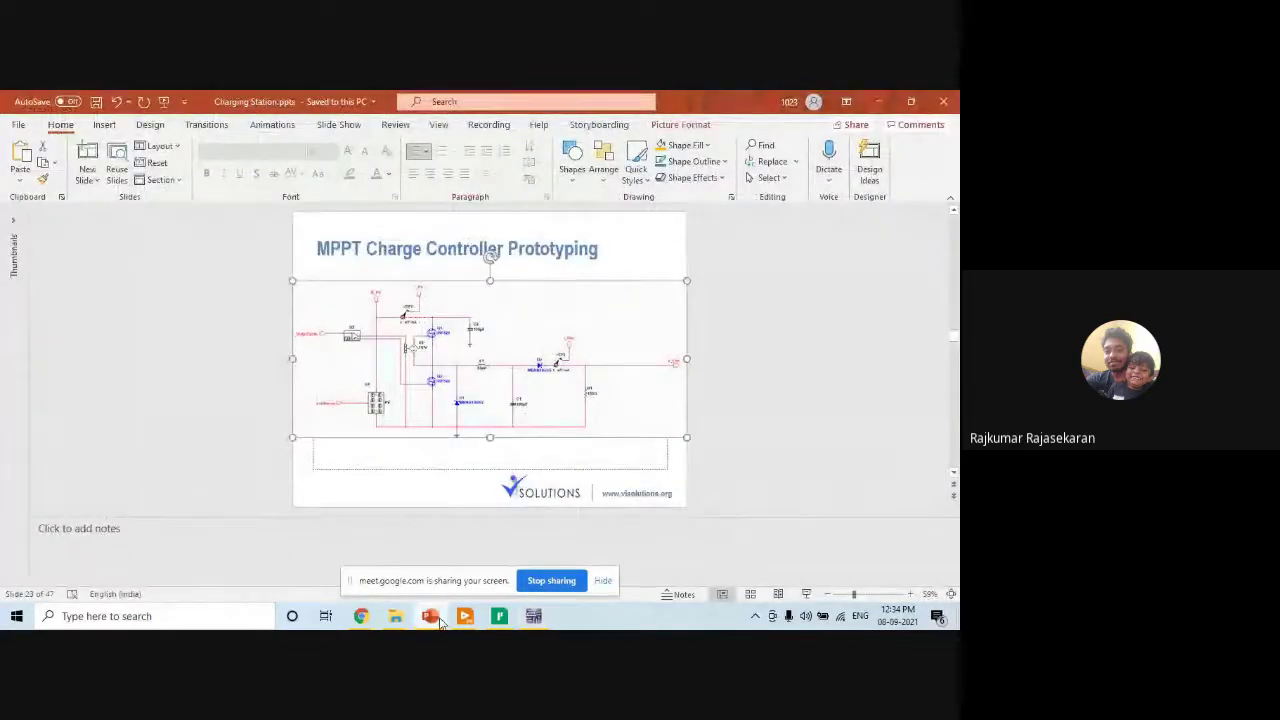
click(432, 617)
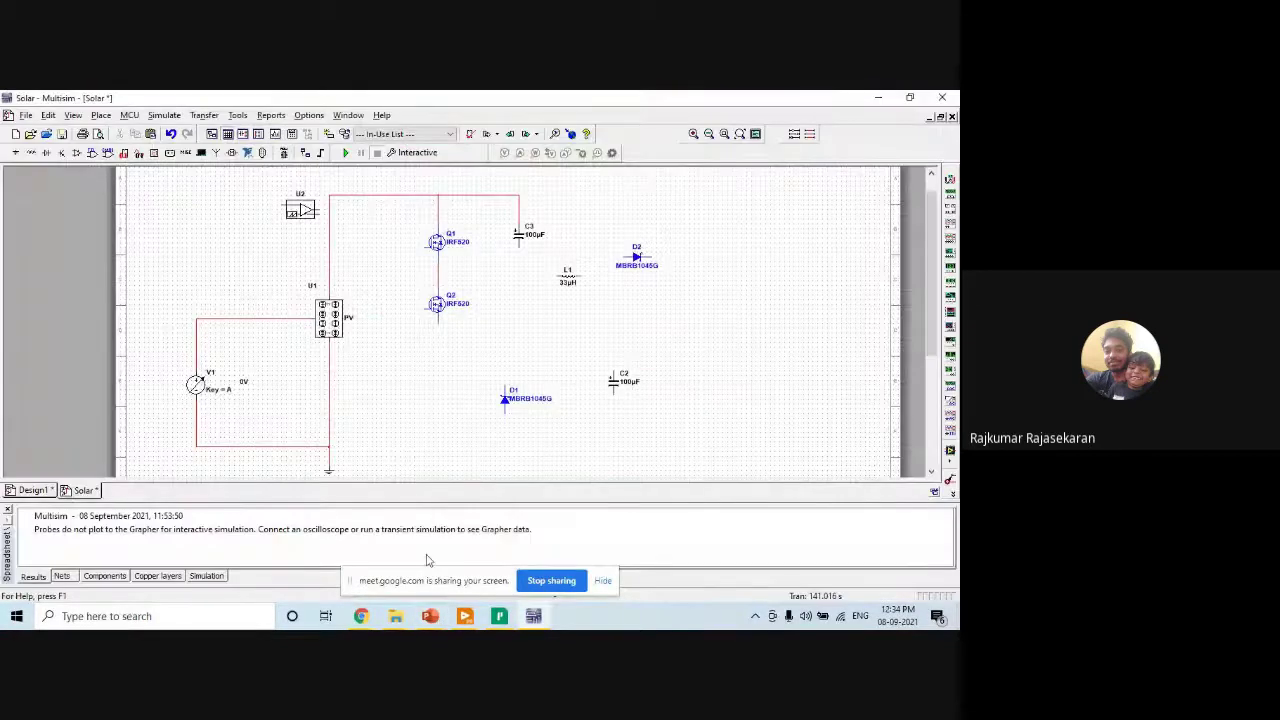
click(430, 618)
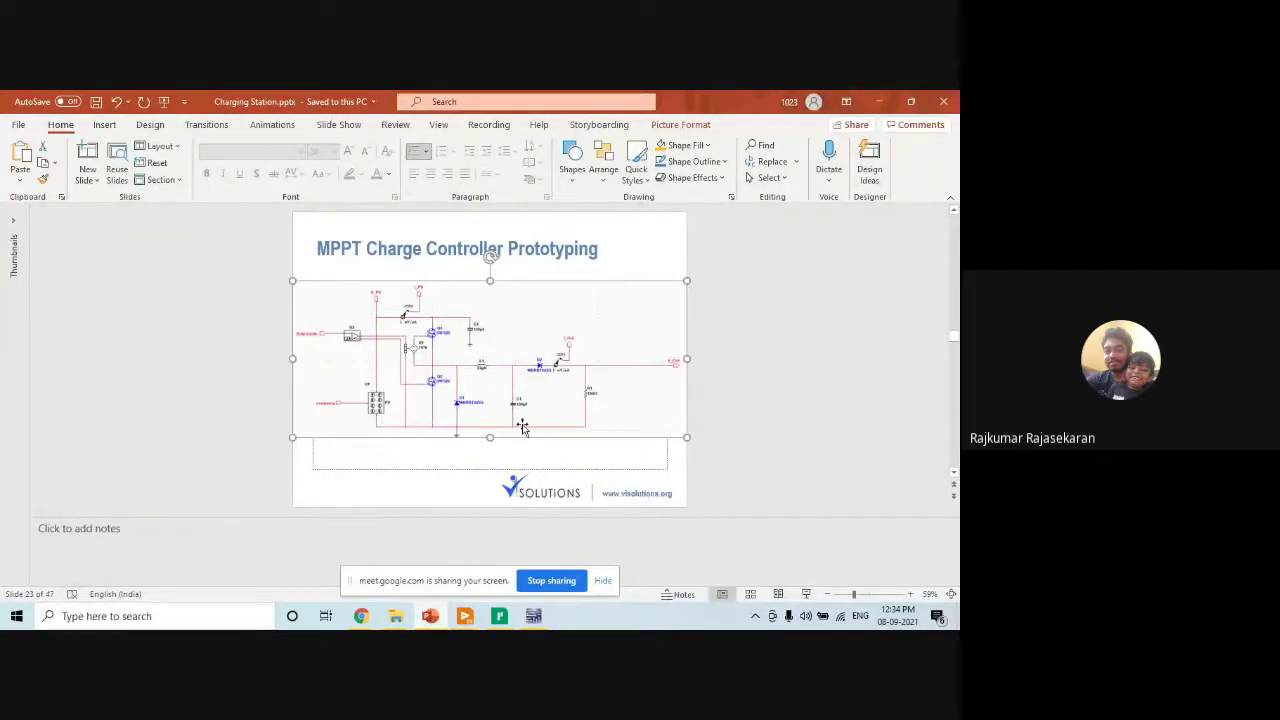
click(879, 101)
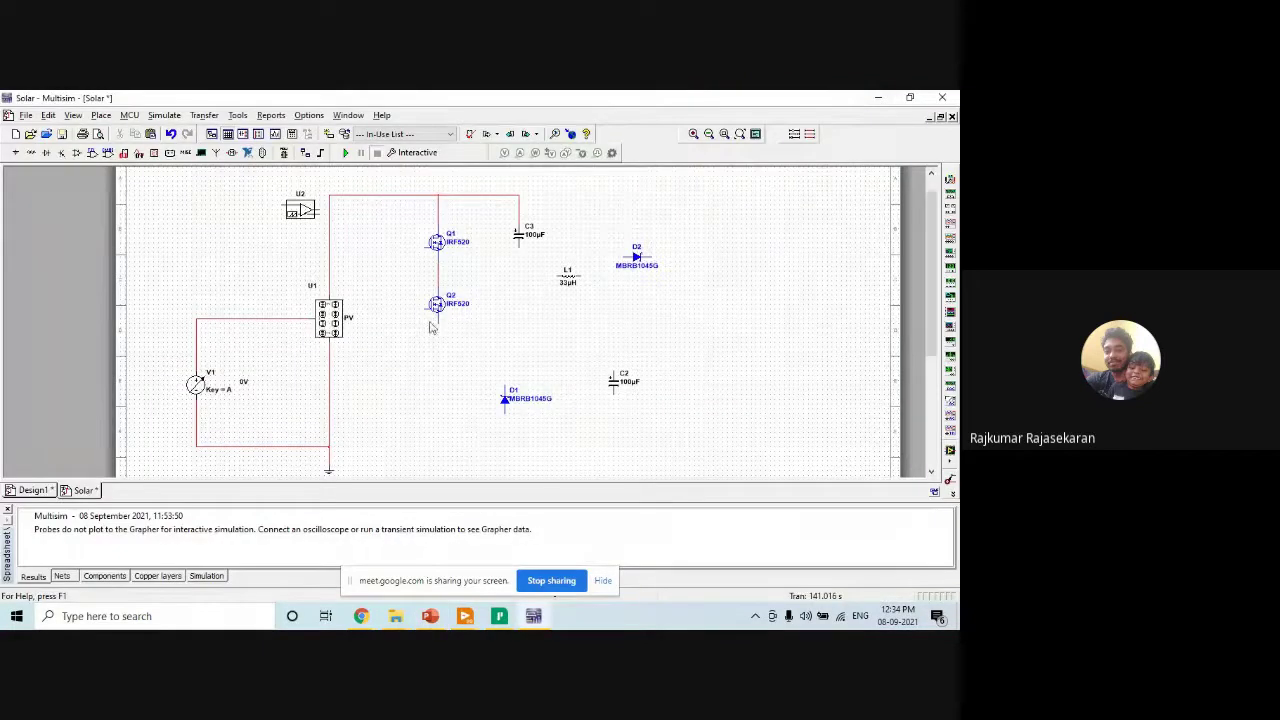
click(505, 392)
click(438, 277)
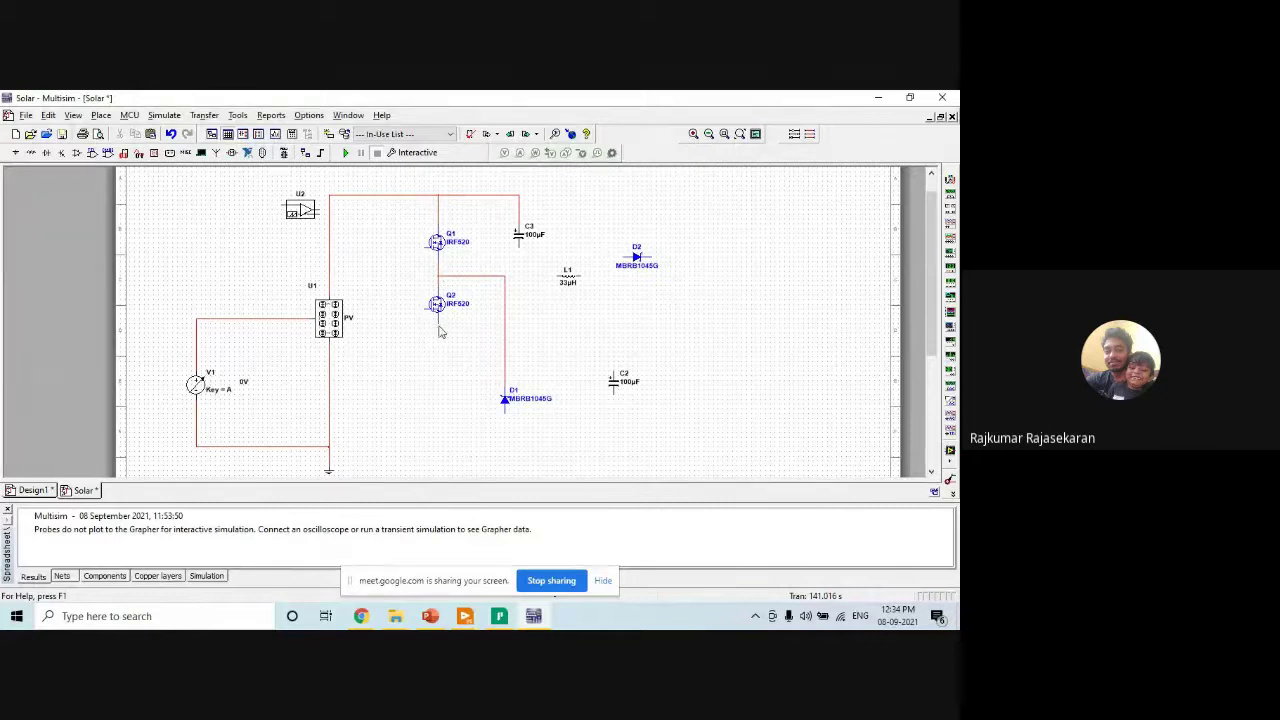
Open and close Q2's properties, then review the MPPT charge controller schematic in PowerPoint for the next connection.
double_click(440, 318)
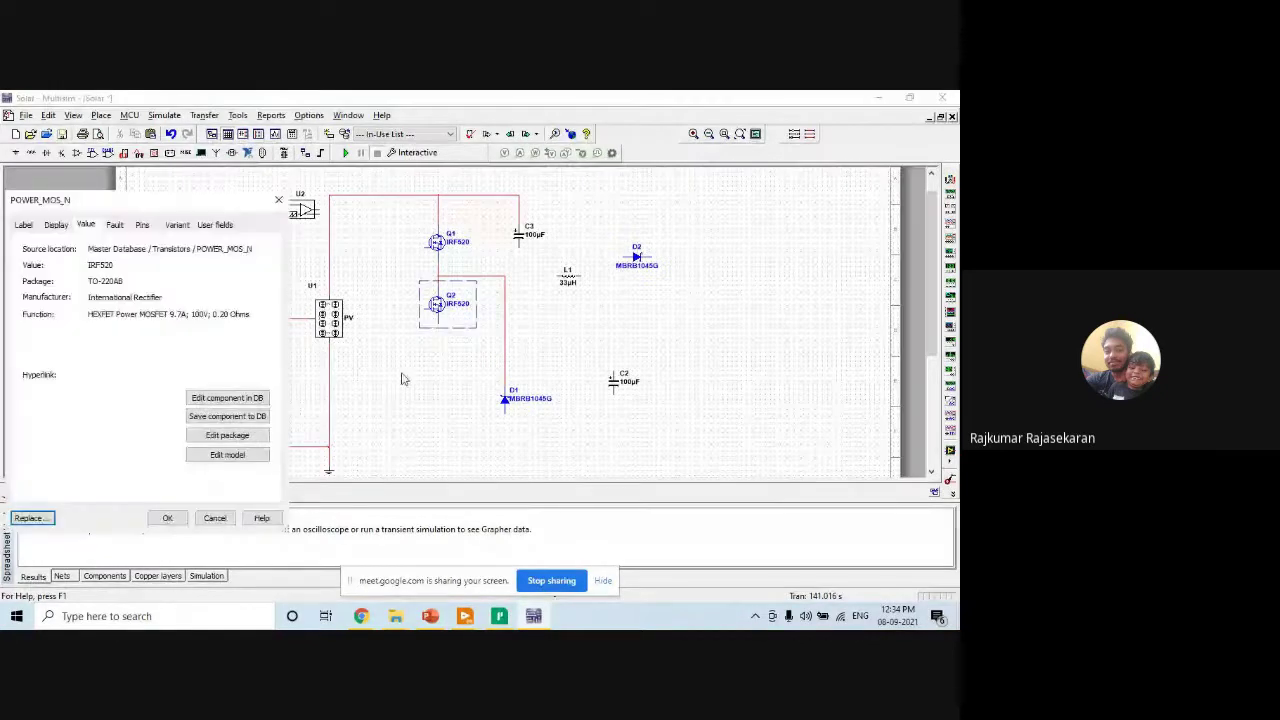
click(290, 200)
click(441, 622)
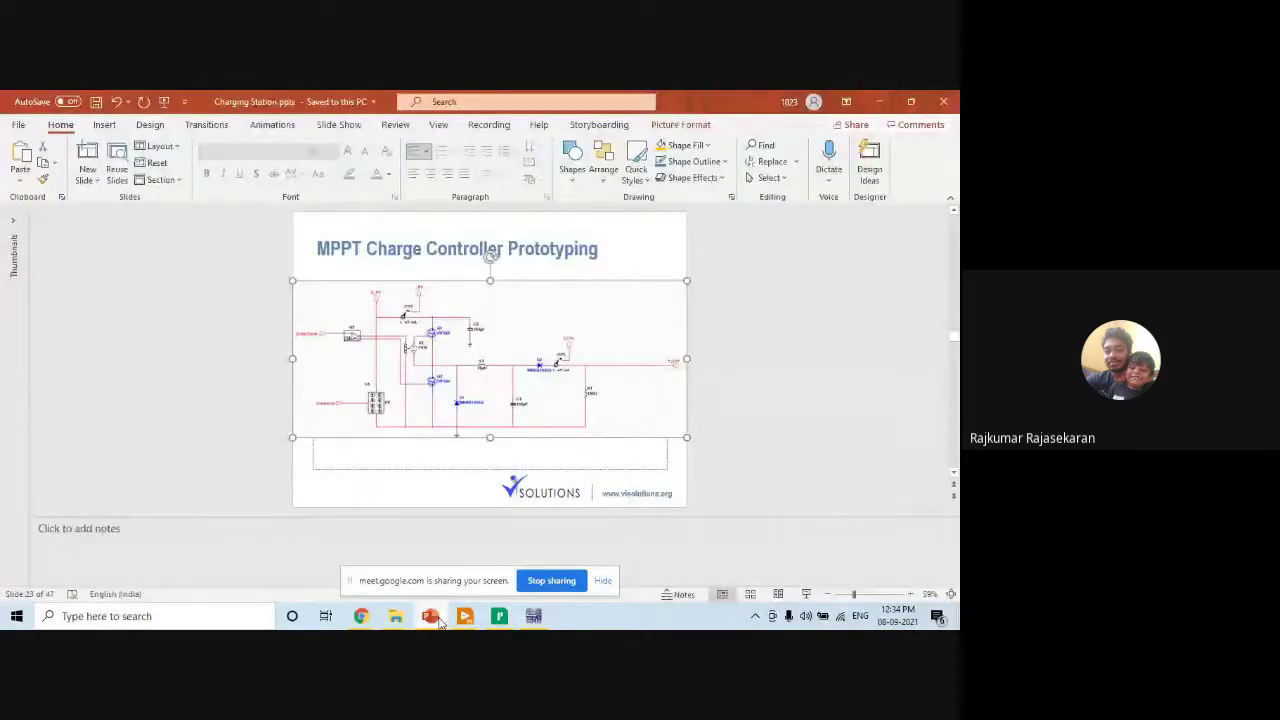
Switch to Multisim and wire Q2's lower terminal to the bottom wire between source V1 and the PV panel.
click(440, 622)
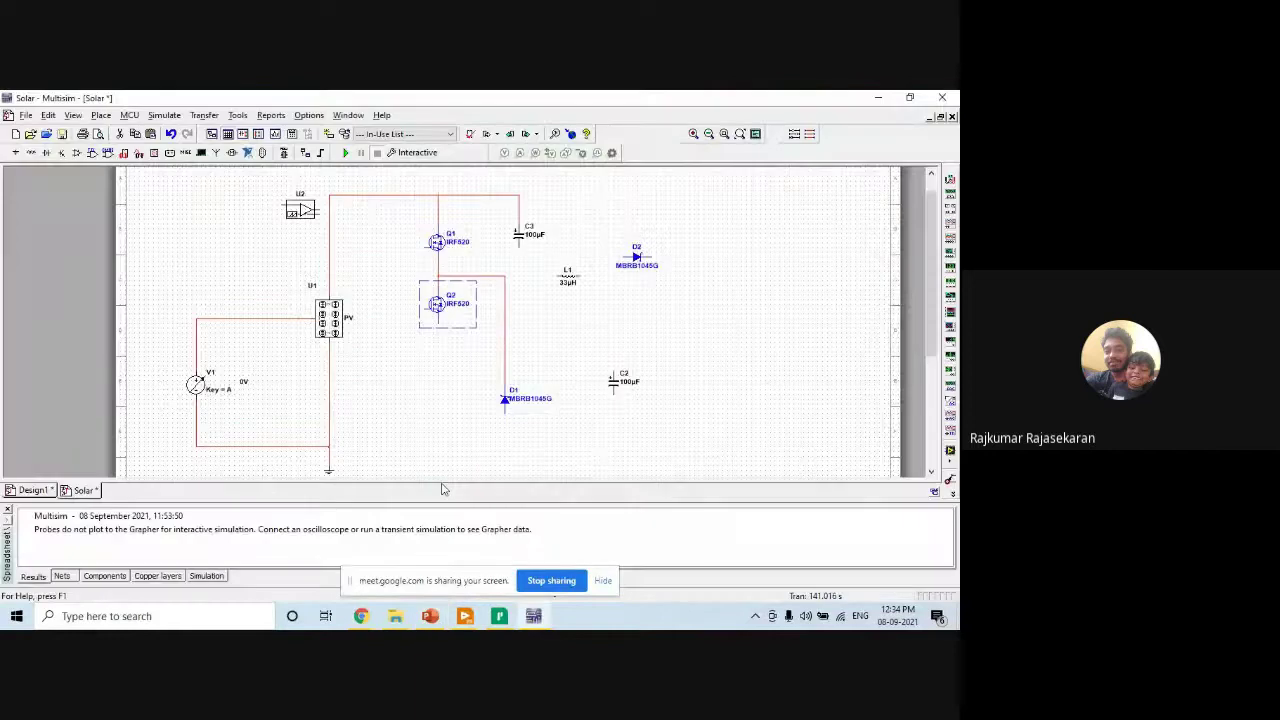
click(437, 322)
scroll(437, 440, down, 5)
click(329, 248)
key(ctrl+z)
drag(917, 358, 916, 228)
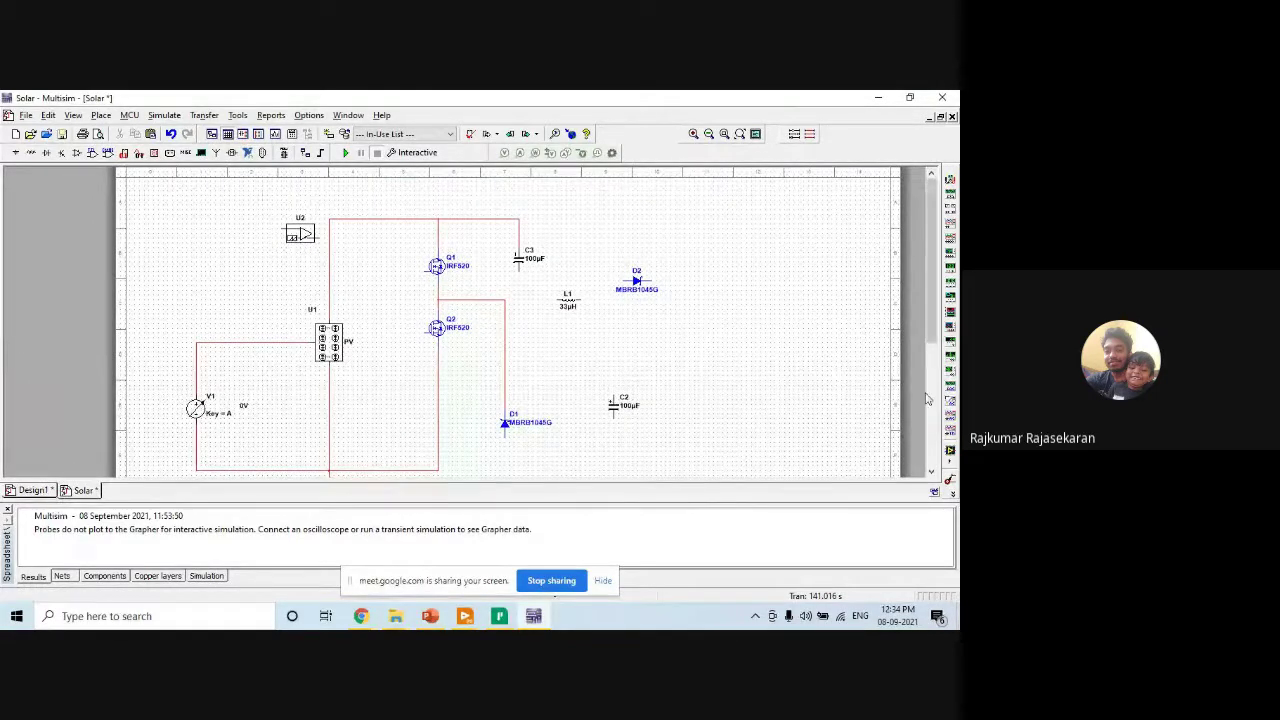
Place another analog ground directly beneath capacitor C3, connected to its lower terminal.
scroll(929, 300, down, 1)
scroll(929, 298, down, 2)
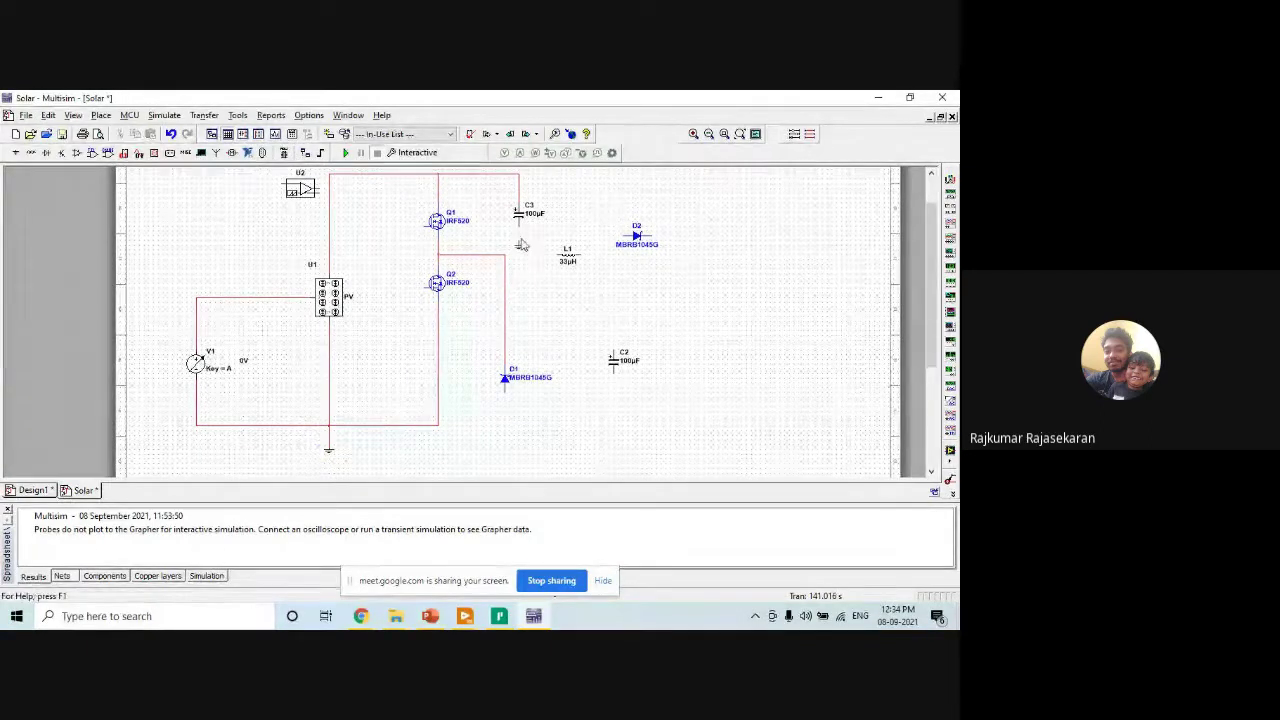
click(518, 243)
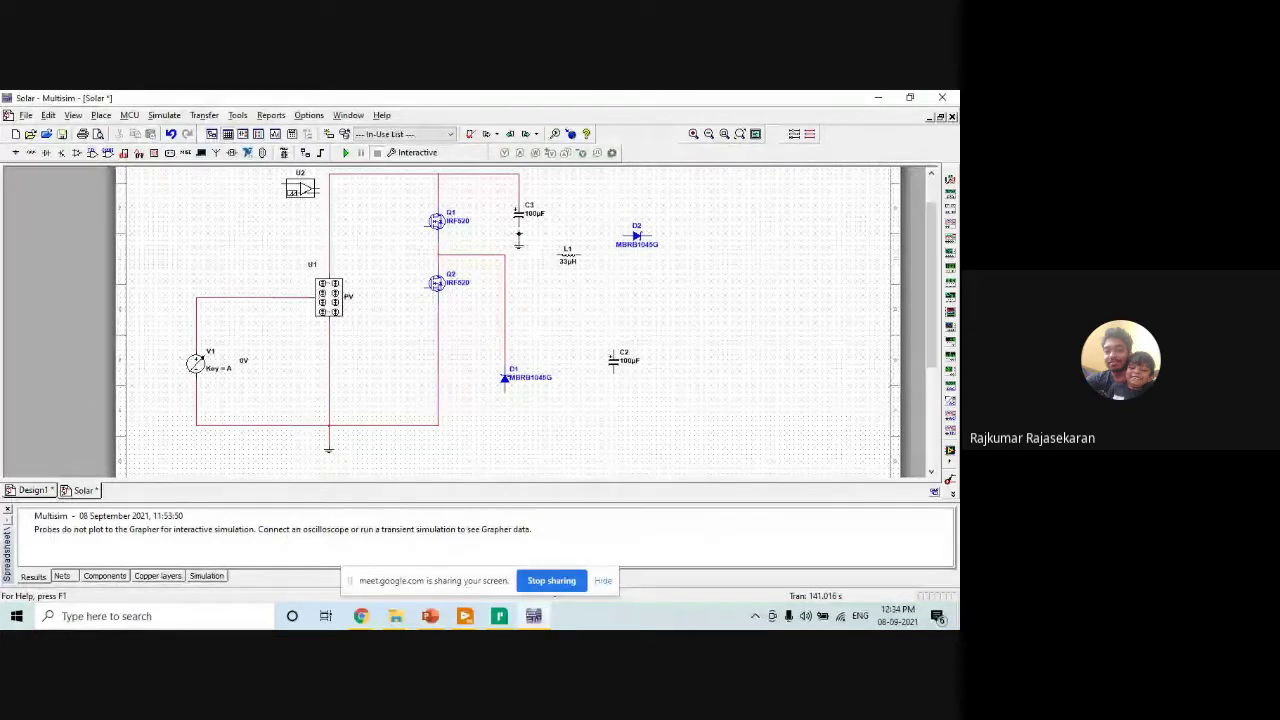
key(Escape)
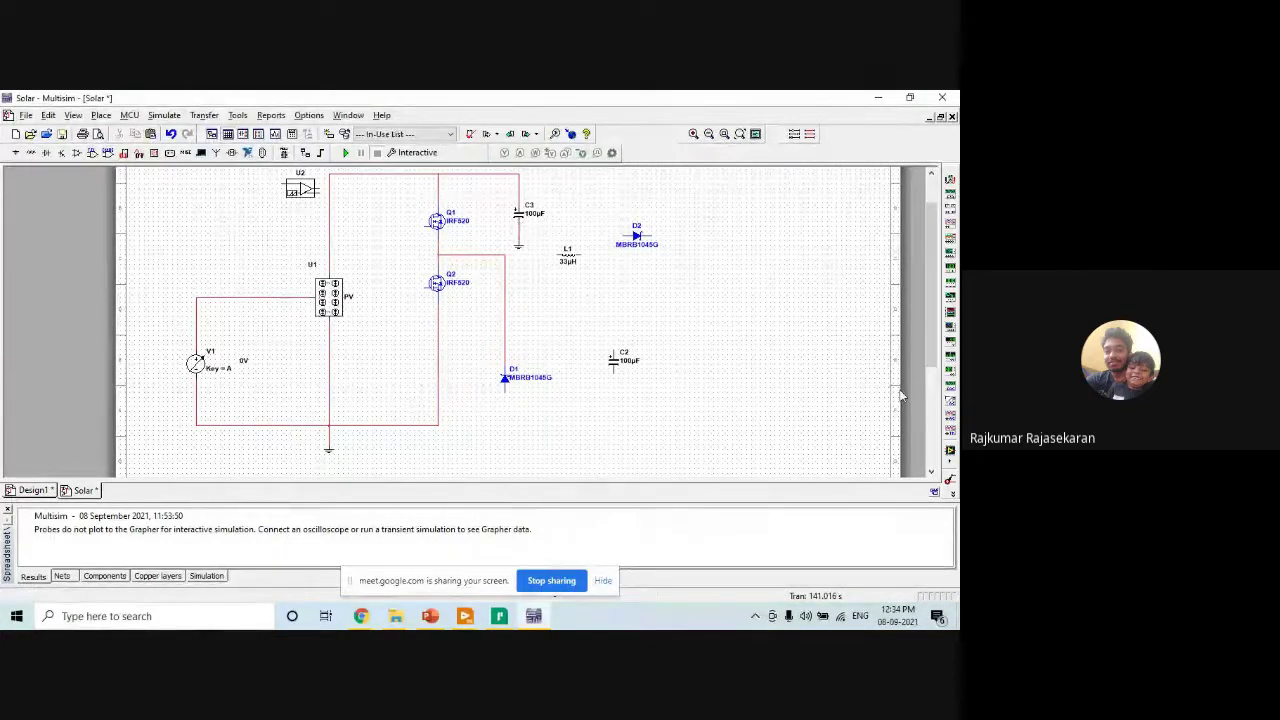
Move capacitor C3 and its ground symbol slightly up, clear of the wire between Q1 and Q2.
scroll(895, 297, up, 3)
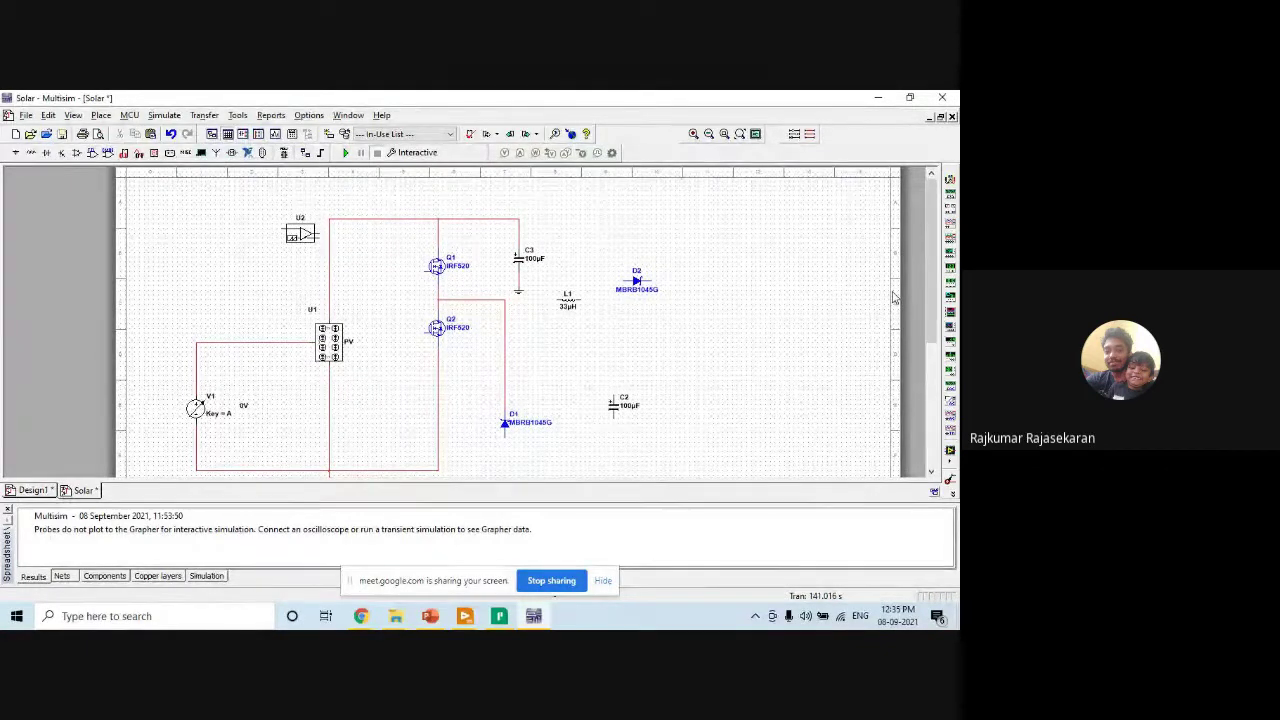
drag(518, 268, 518, 253)
click(518, 284)
key(Up)
click(576, 278)
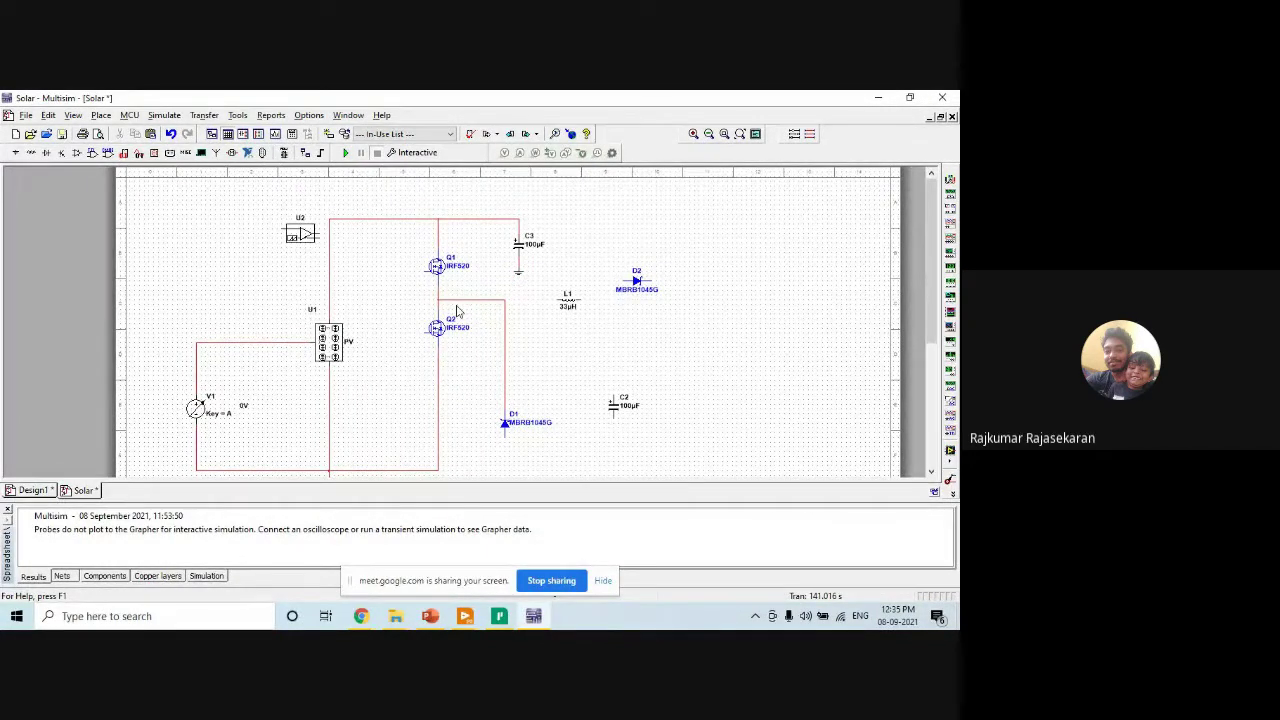
Consult the PowerPoint schematic and, in Multisim, wire inductor L1 between the node above D1 and the upper terminal of capacitor C2.
click(430, 616)
click(430, 616)
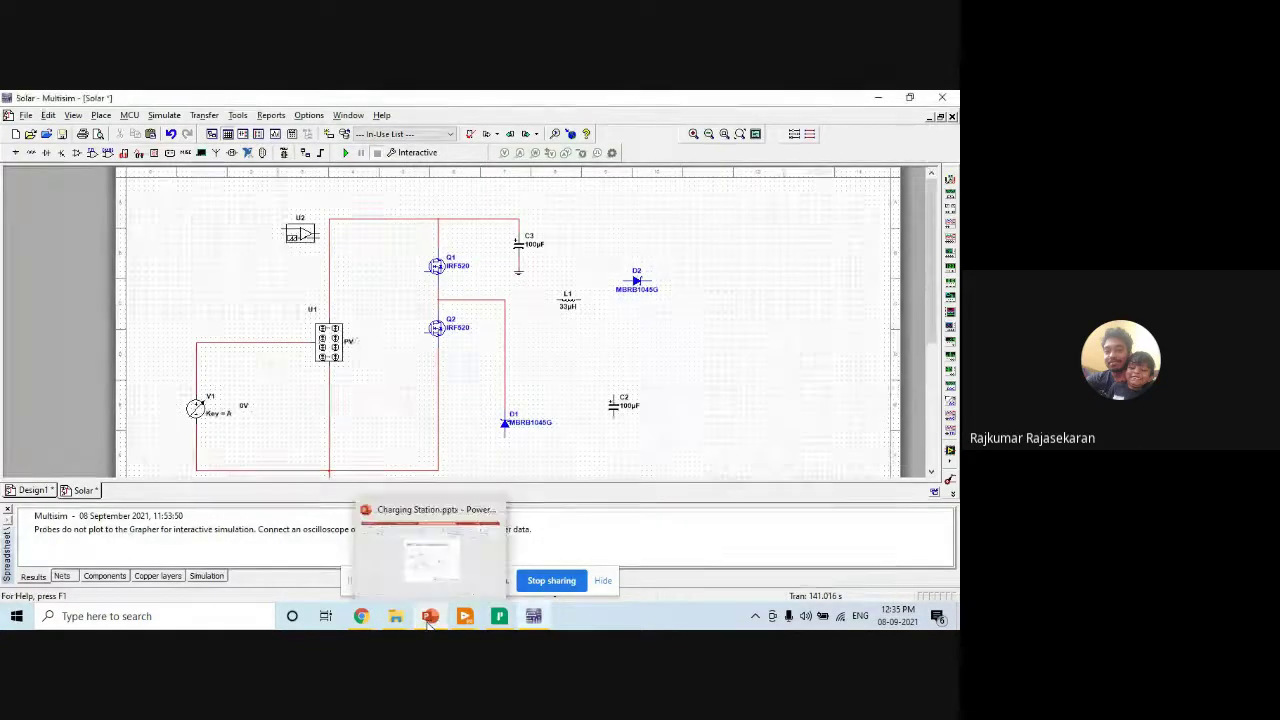
click(429, 617)
click(430, 616)
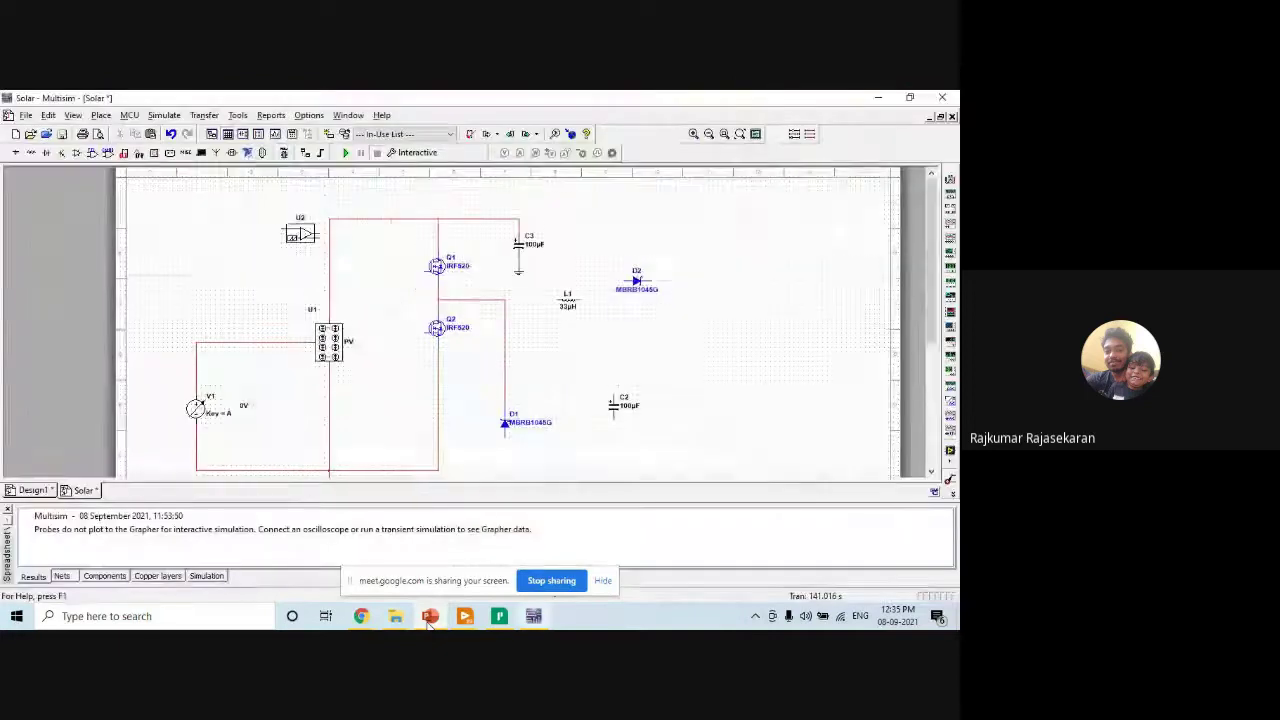
click(430, 616)
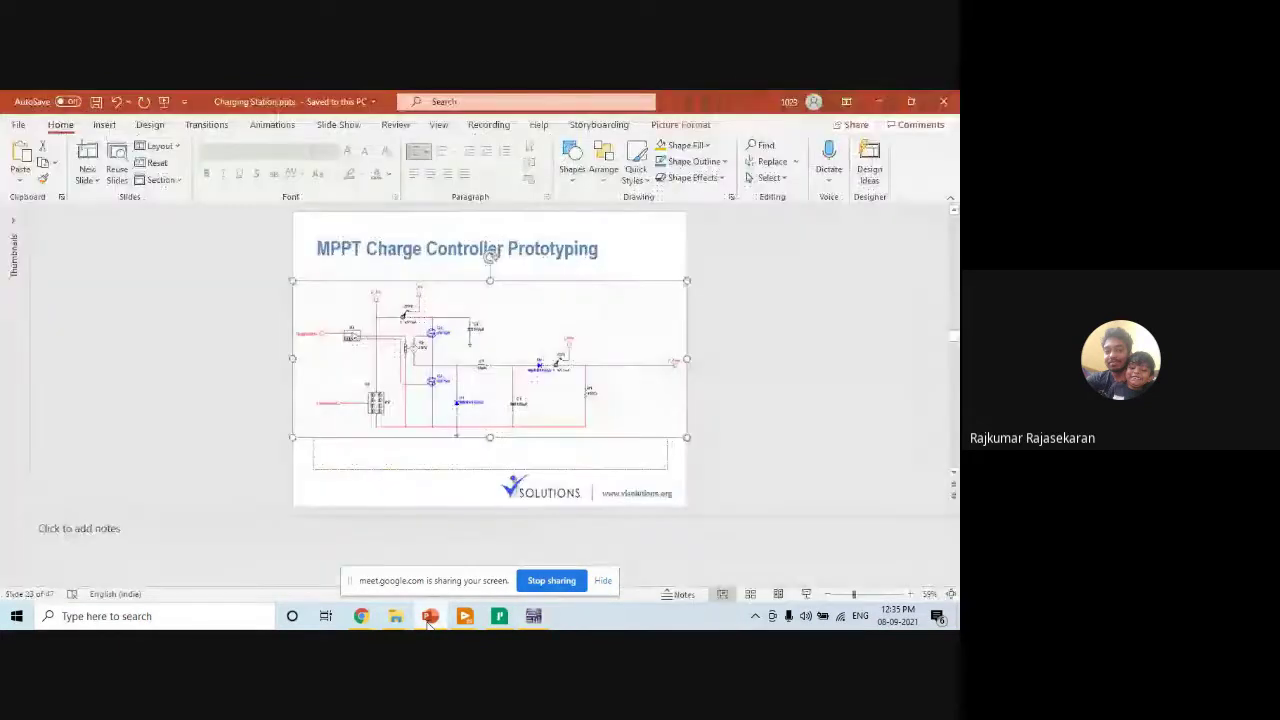
click(430, 616)
click(559, 300)
click(505, 299)
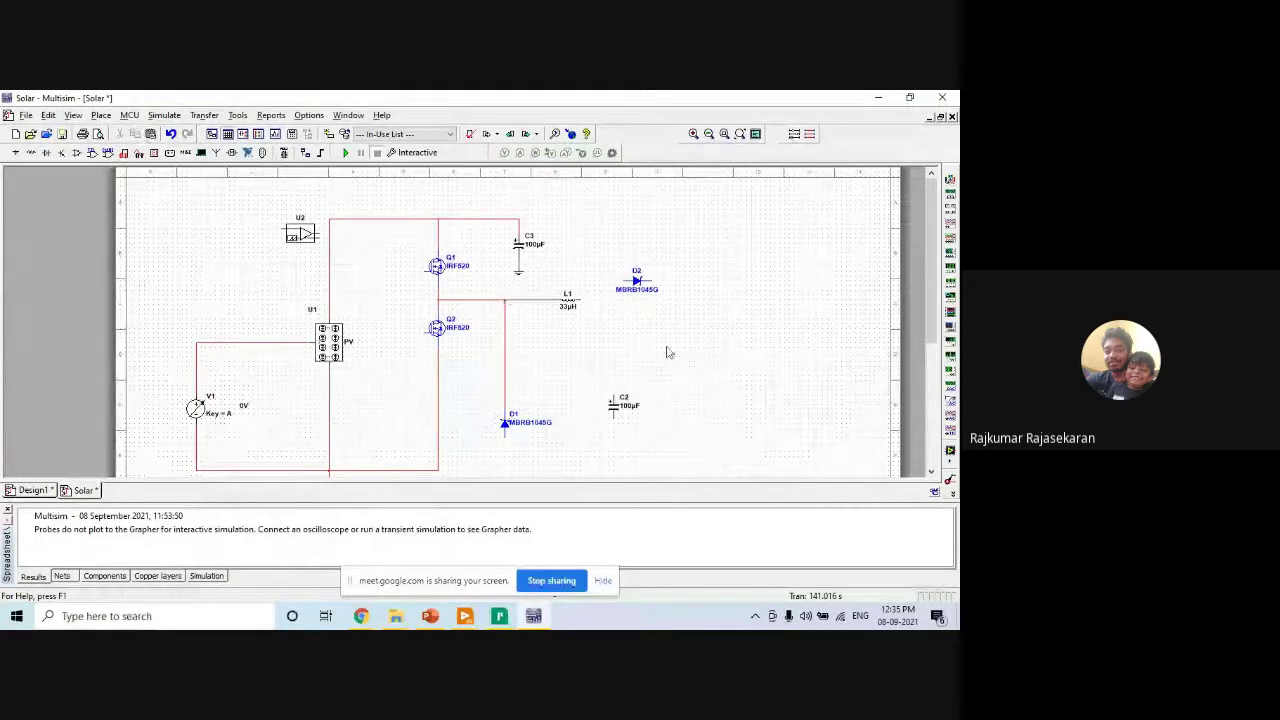
click(614, 397)
click(578, 299)
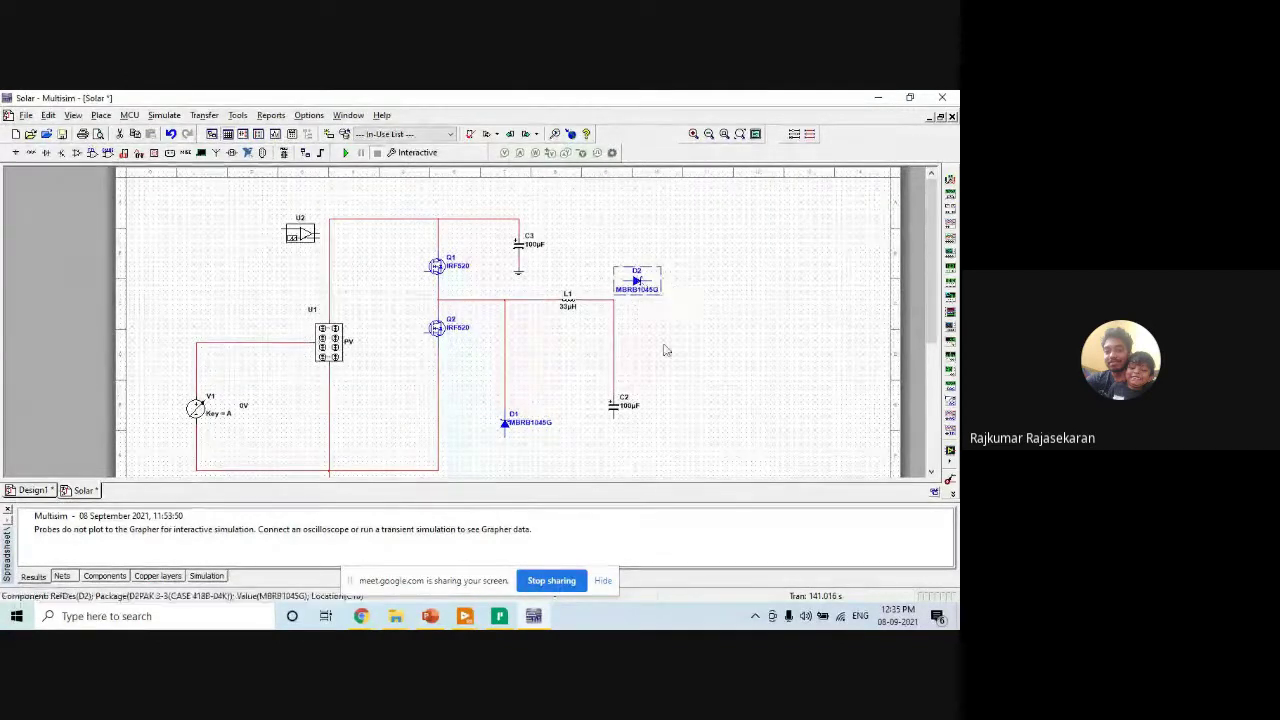
Move diode D2 in line with inductor L1 and wire its anode to the node between L1 and C2.
drag(636, 281, 669, 299)
click(656, 299)
click(614, 299)
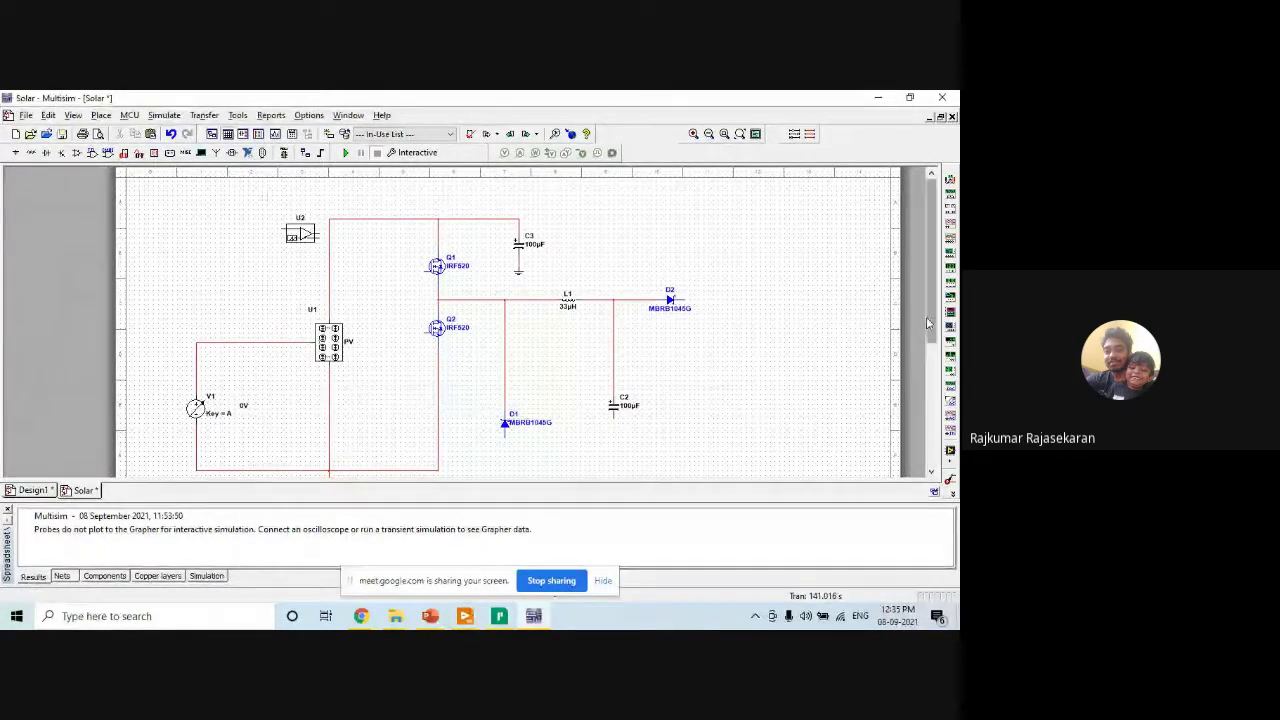
Wire the lower end of diode D1 to the bottom wire at Q2's corner.
scroll(497, 404, down, 2)
click(507, 384)
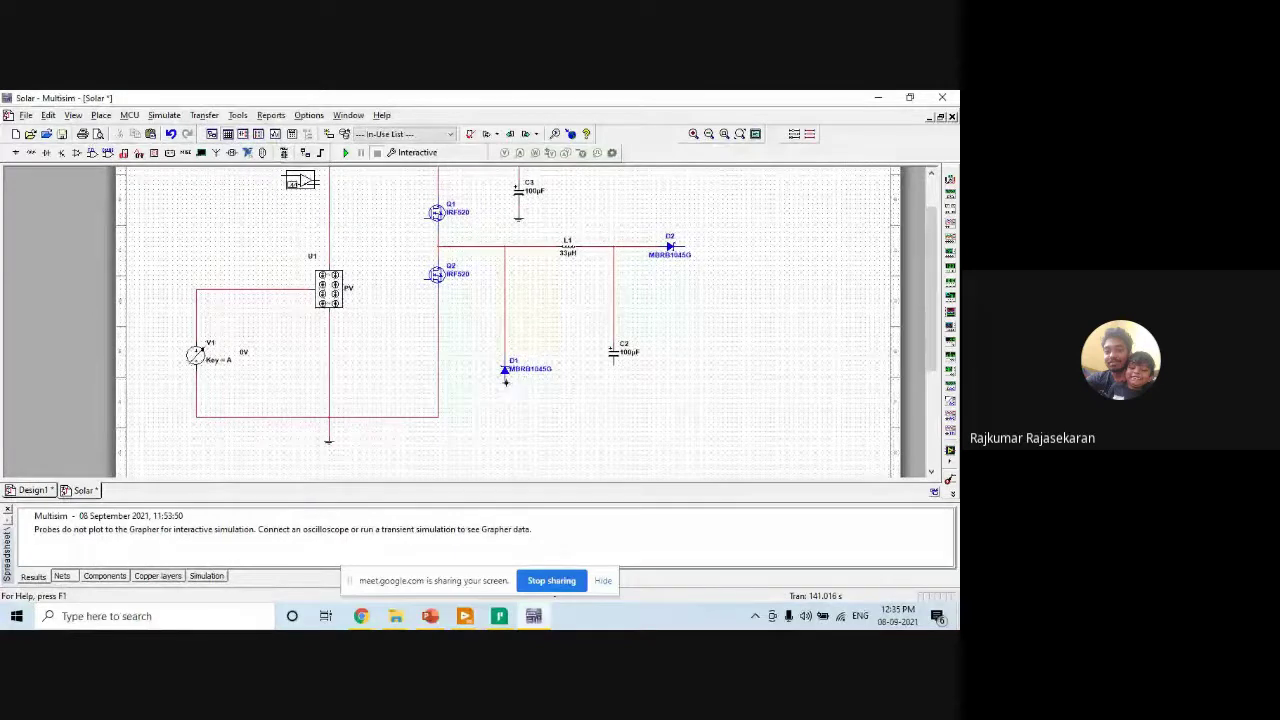
click(438, 416)
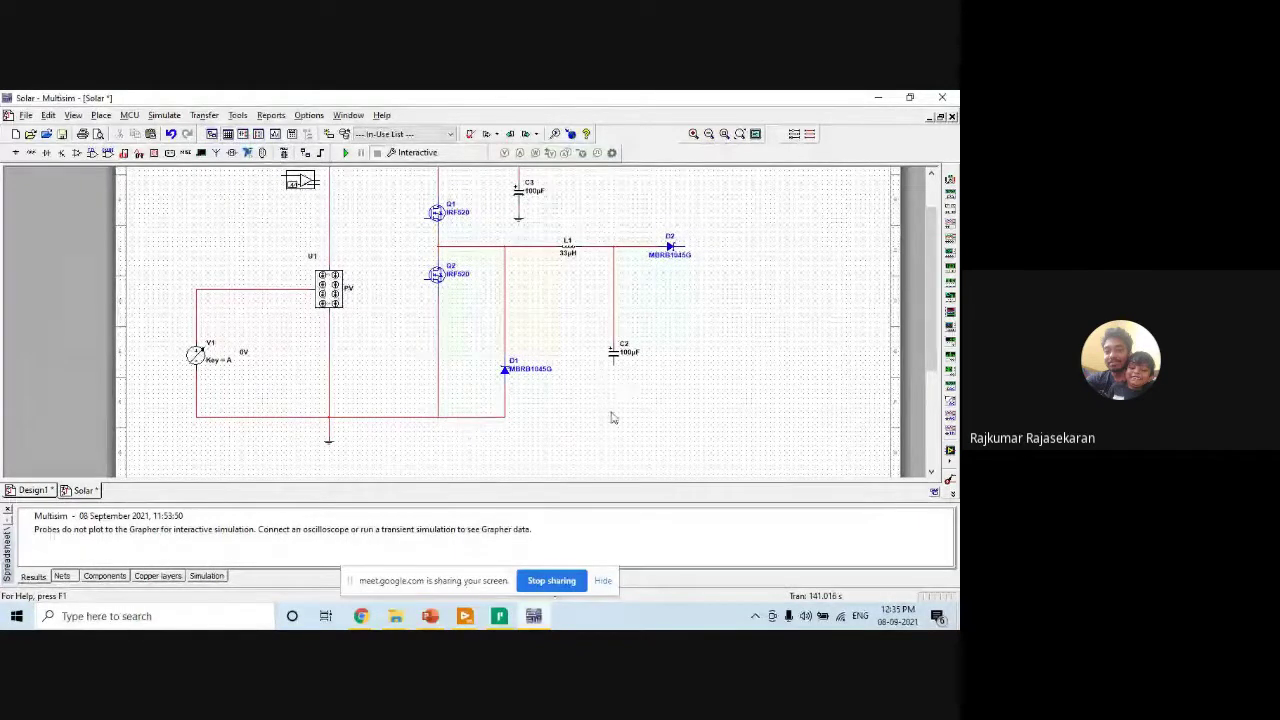
Check the PowerPoint schematic and, back in Multisim, wire the lower terminal of capacitor C2 to the bottom wire.
click(432, 616)
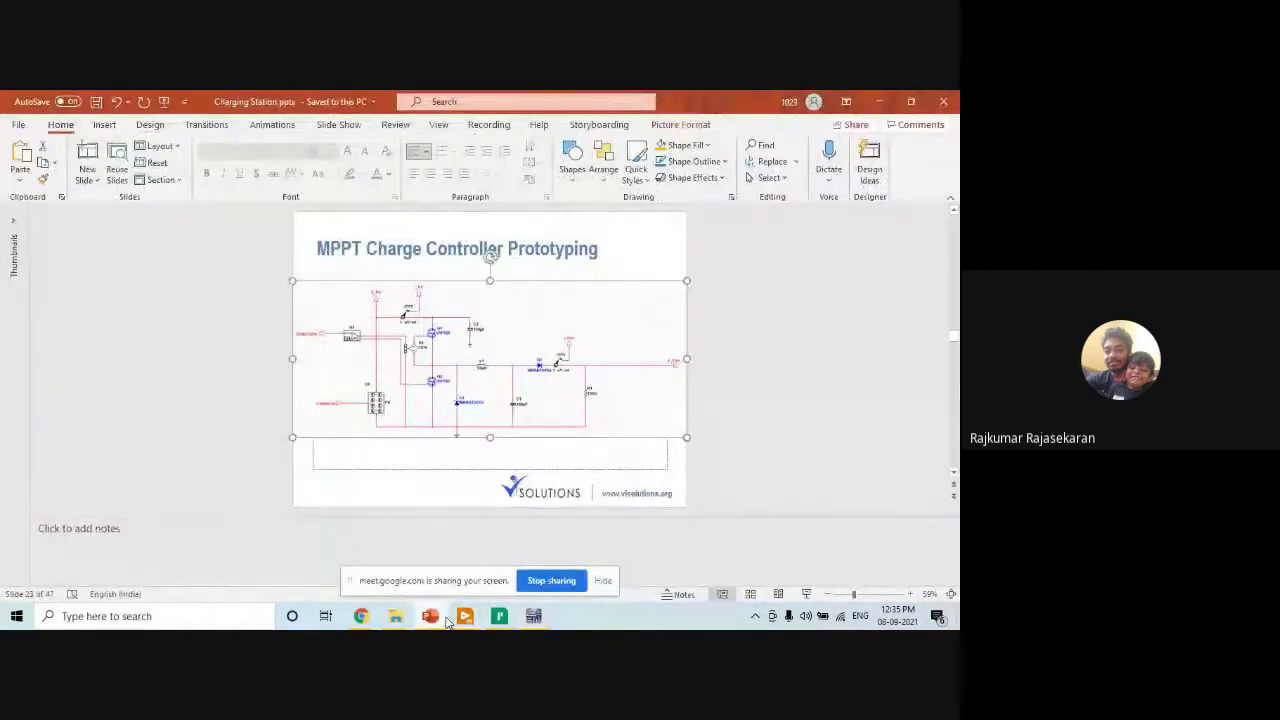
click(447, 620)
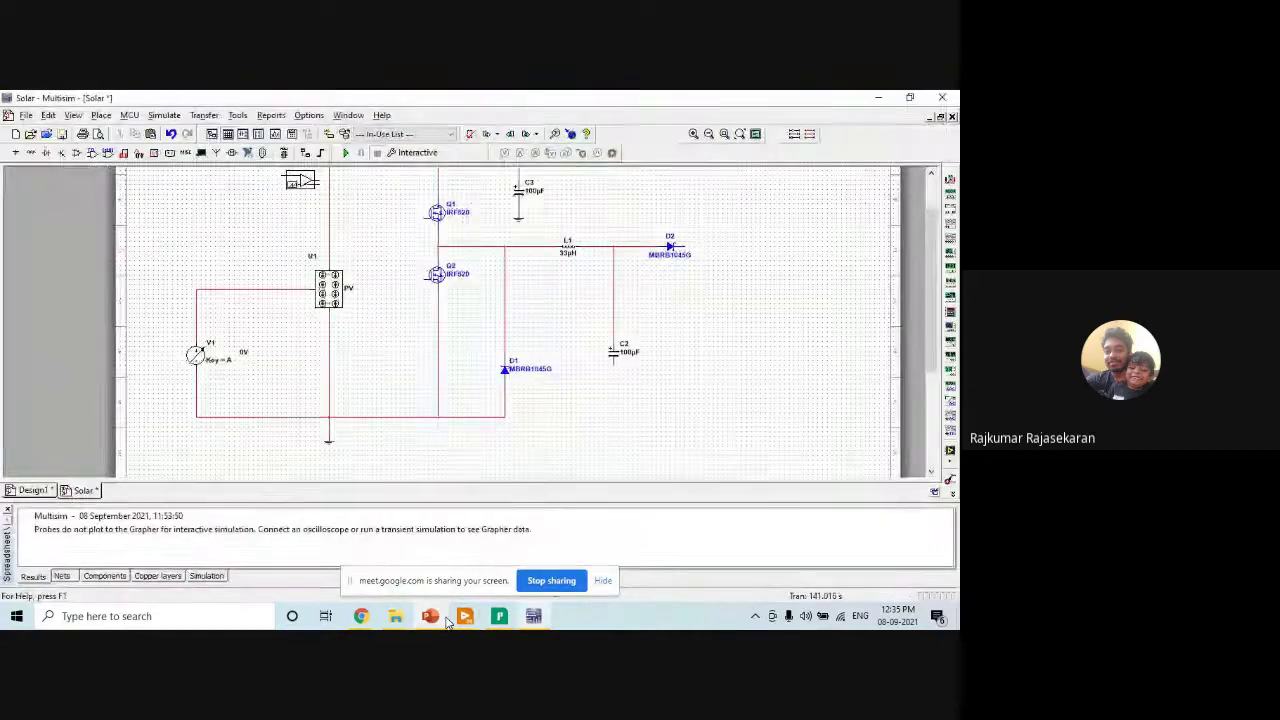
click(447, 620)
click(447, 620)
click(447, 620)
click(447, 620)
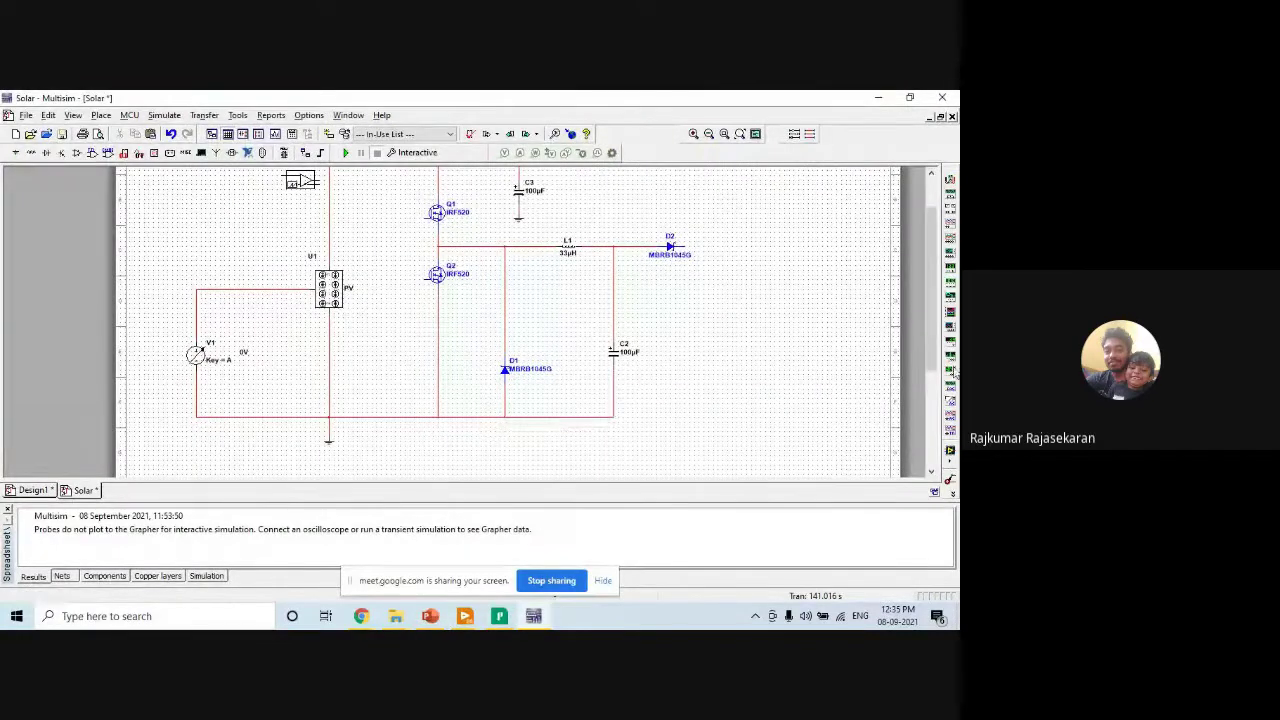
Open the component selection, browse the component groups including Basic, and select the Sources group.
scroll(926, 286, up, 3)
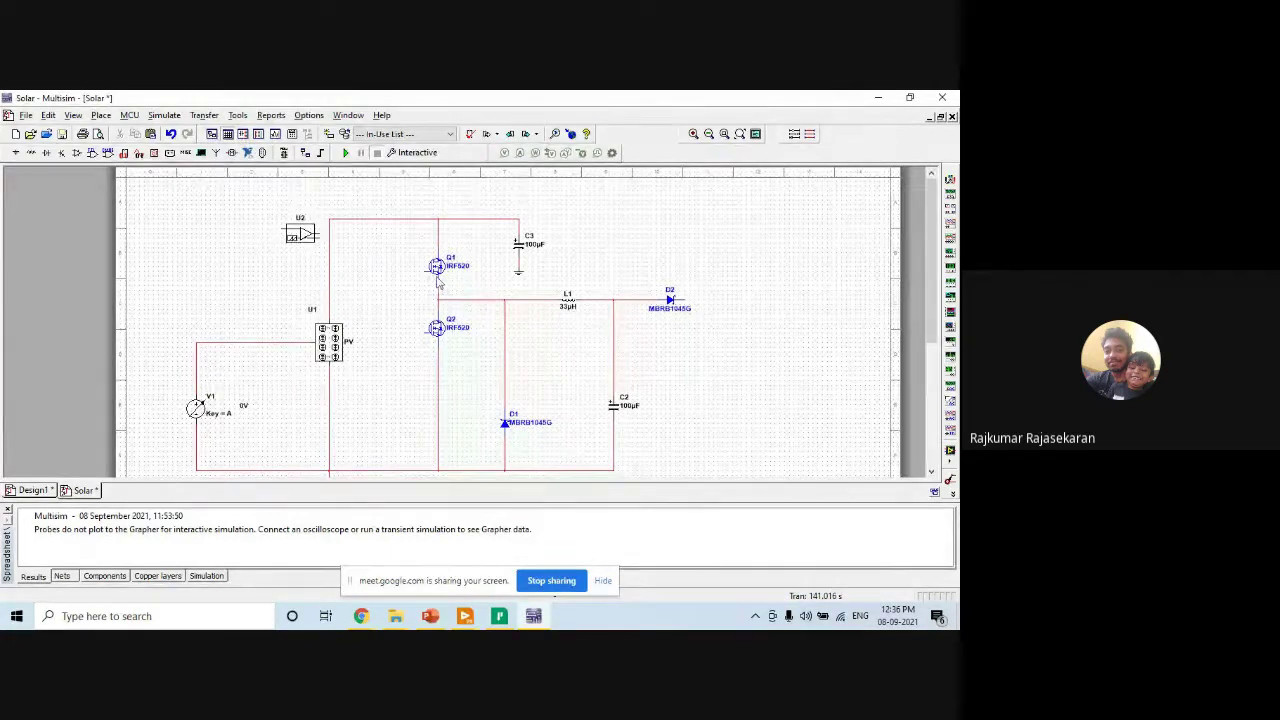
right_click(377, 277)
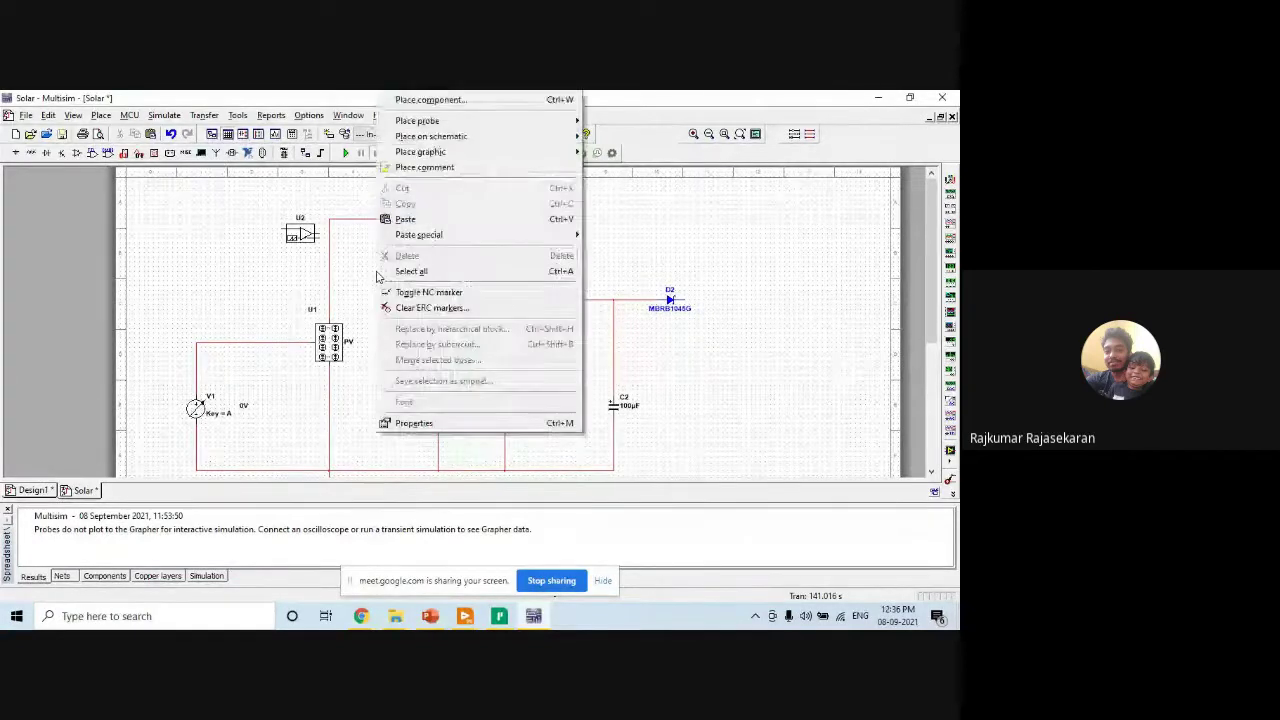
click(509, 100)
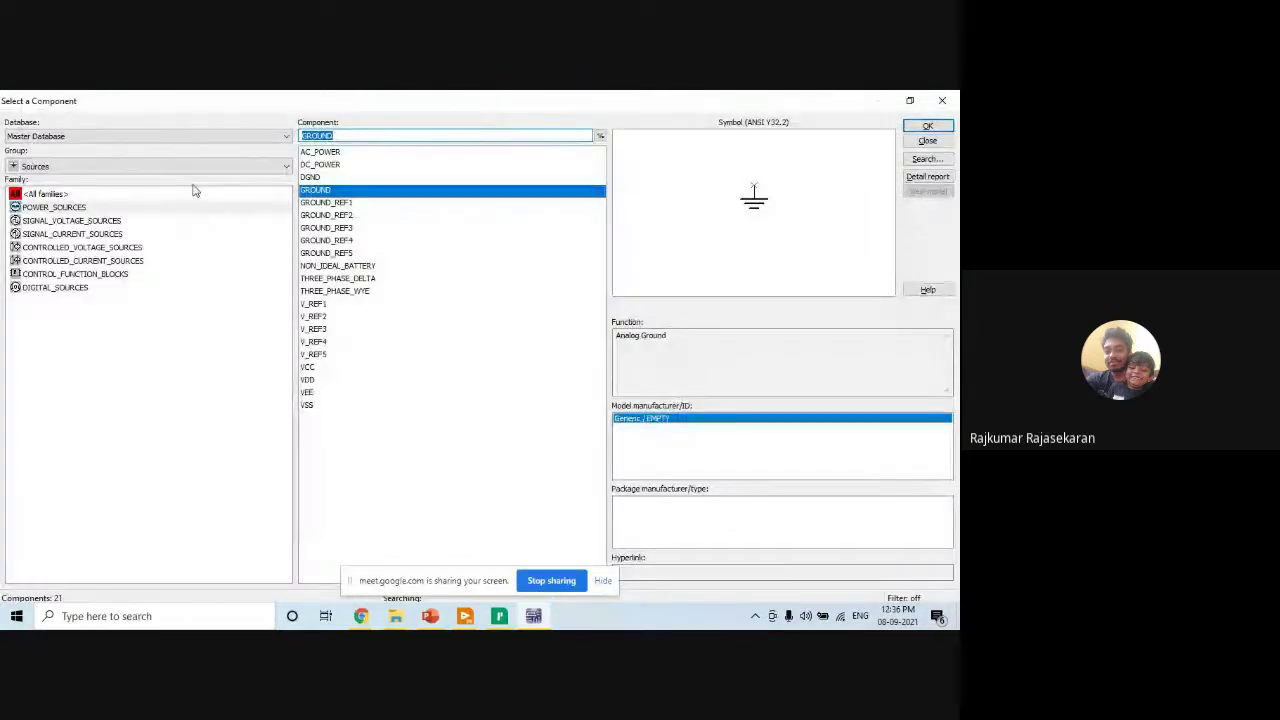
click(84, 173)
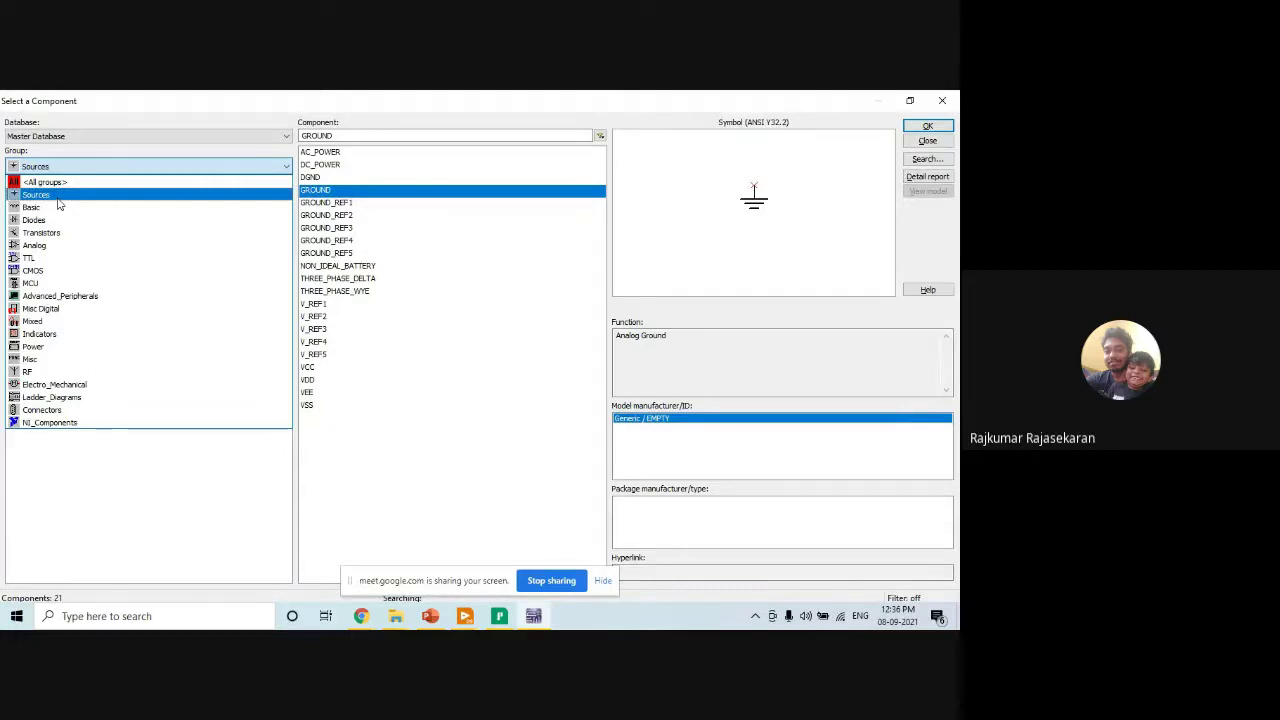
click(115, 171)
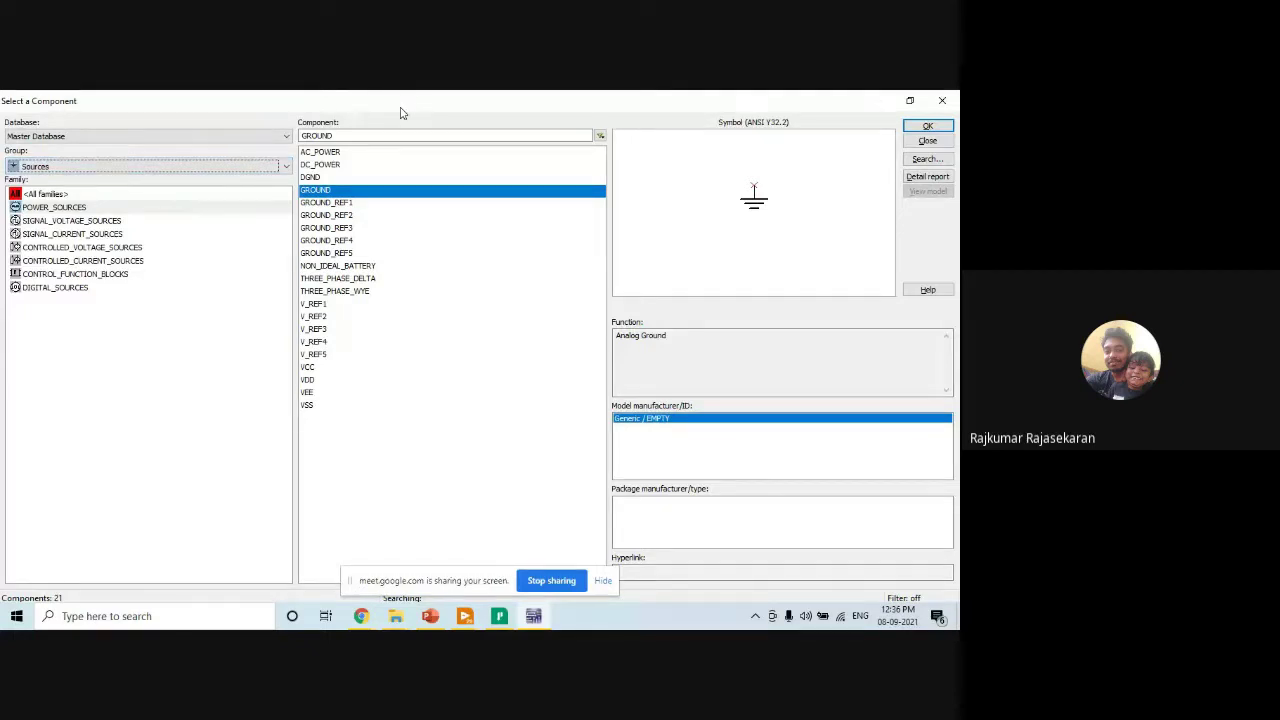
click(167, 170)
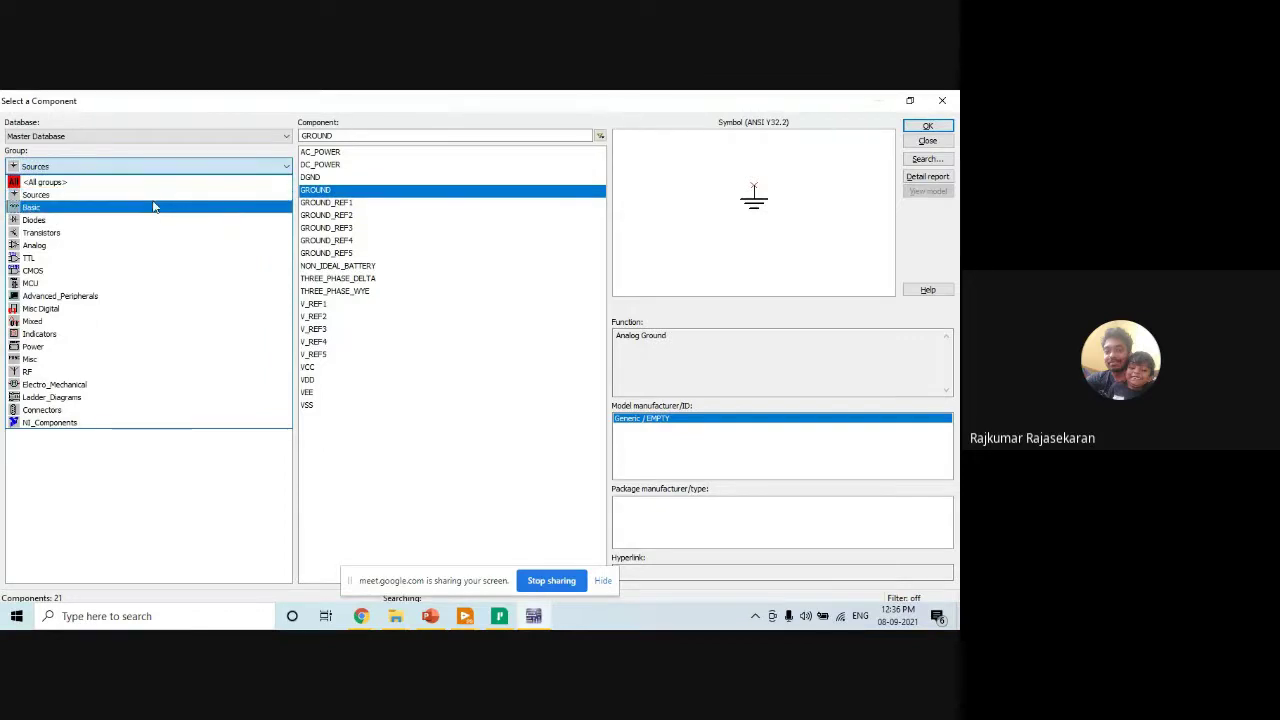
click(153, 206)
click(135, 166)
click(135, 166)
click(135, 166)
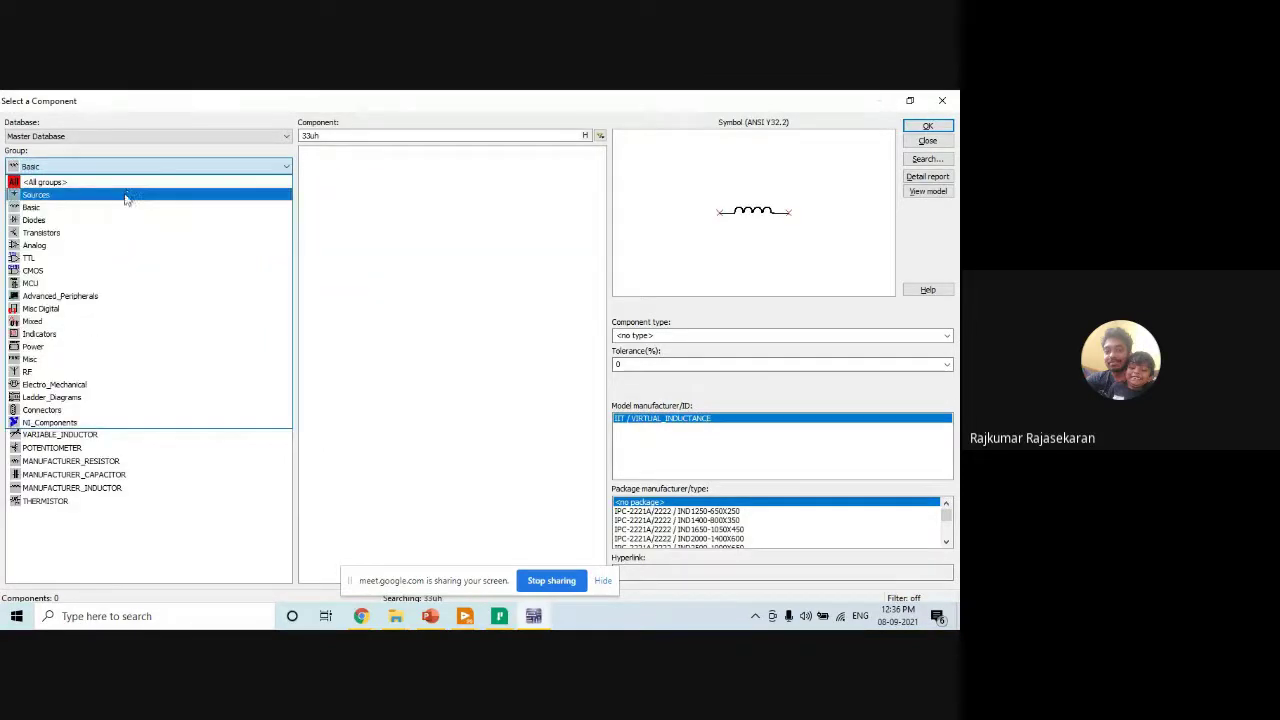
click(126, 195)
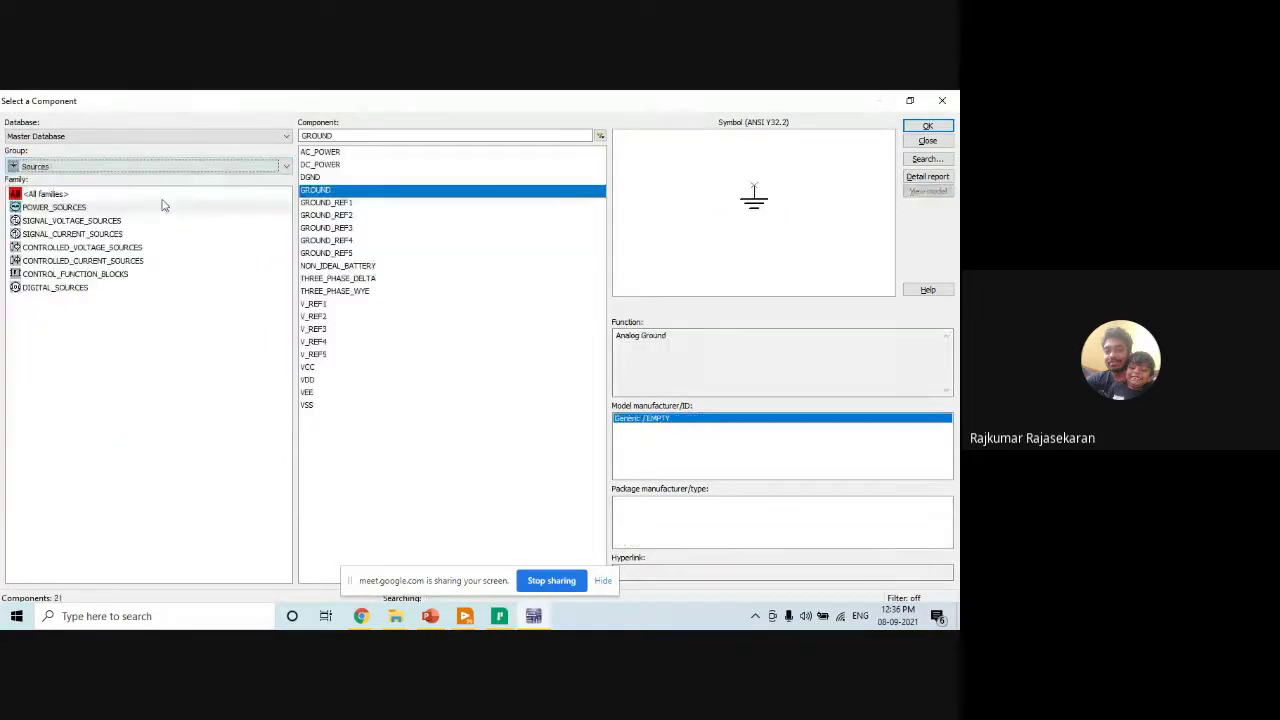
From the CONTROLLED_VOLTAGE_SOURCES family, place two VOLTAGE_CONTROLLED_VOLTAGE_SOURCE components, one beside Q1 and Q2 and one below it.
click(78, 250)
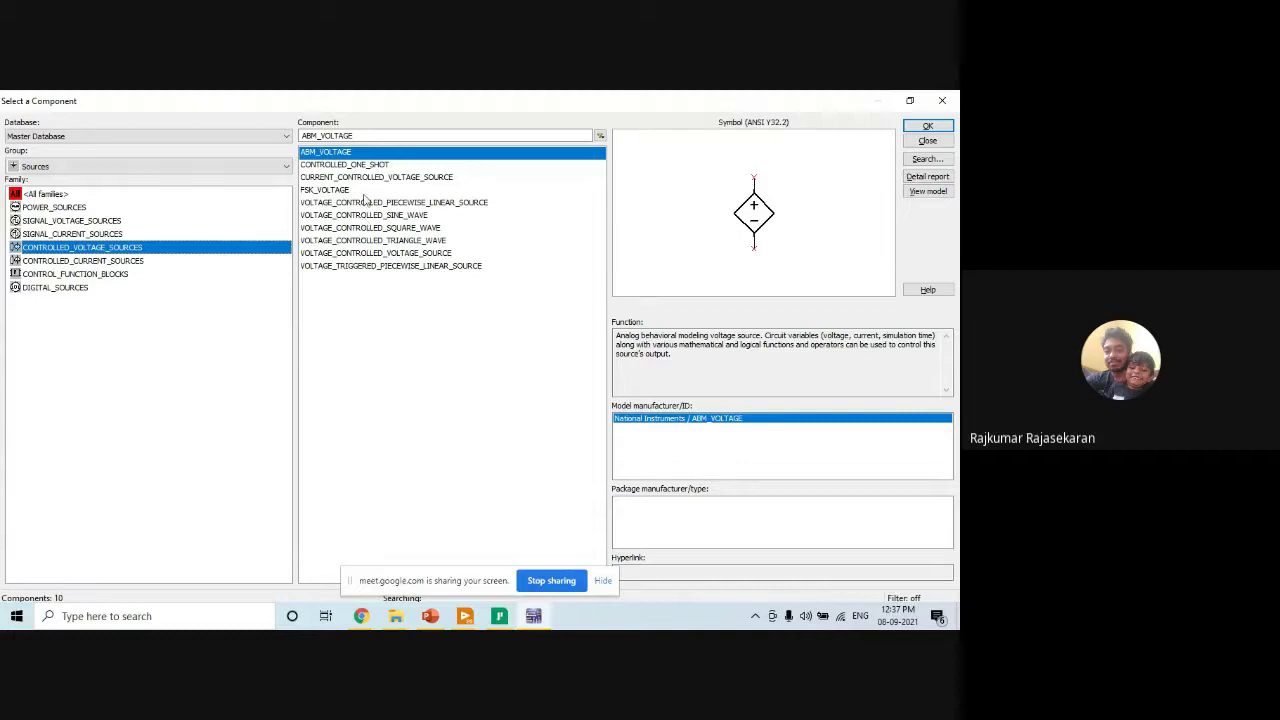
click(358, 256)
click(929, 126)
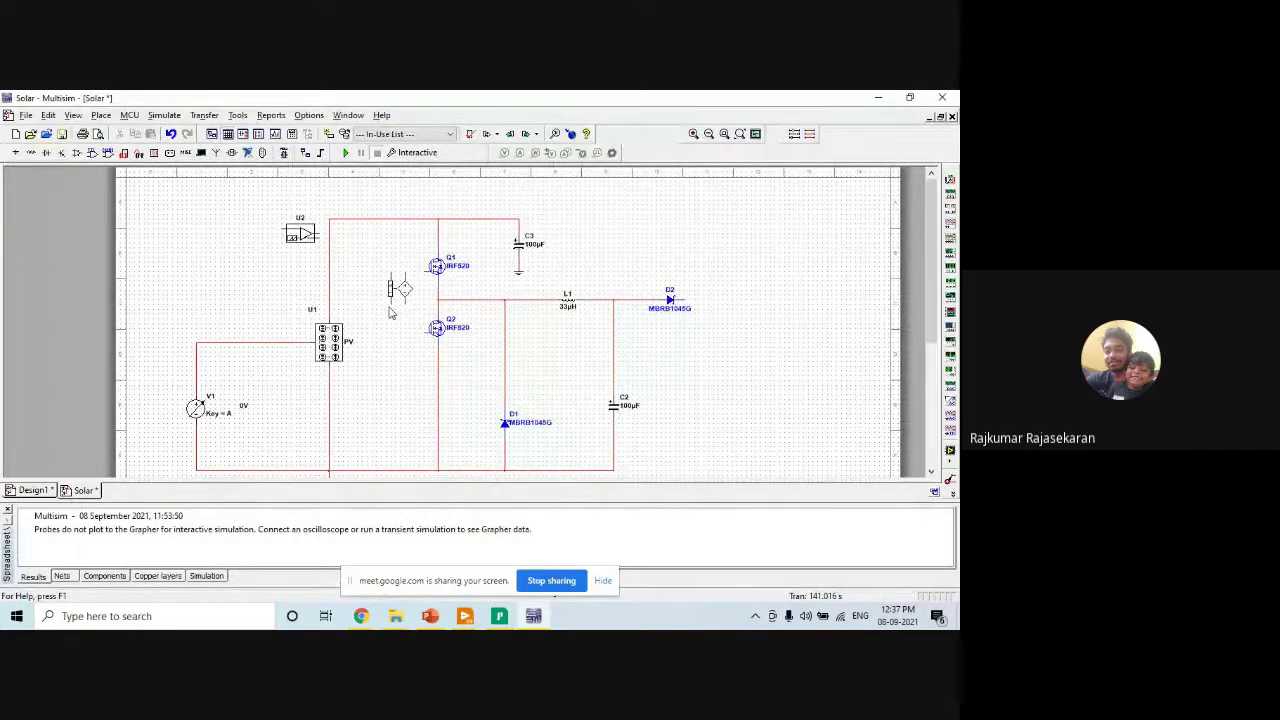
click(389, 312)
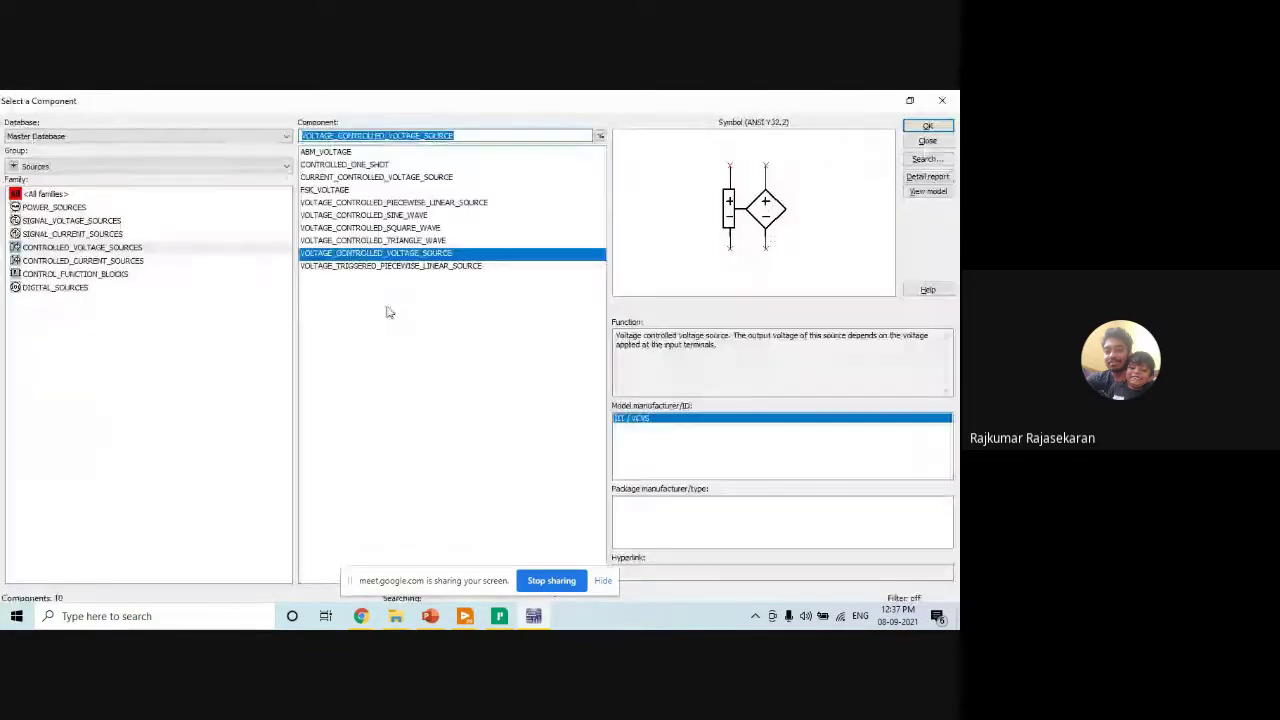
click(930, 138)
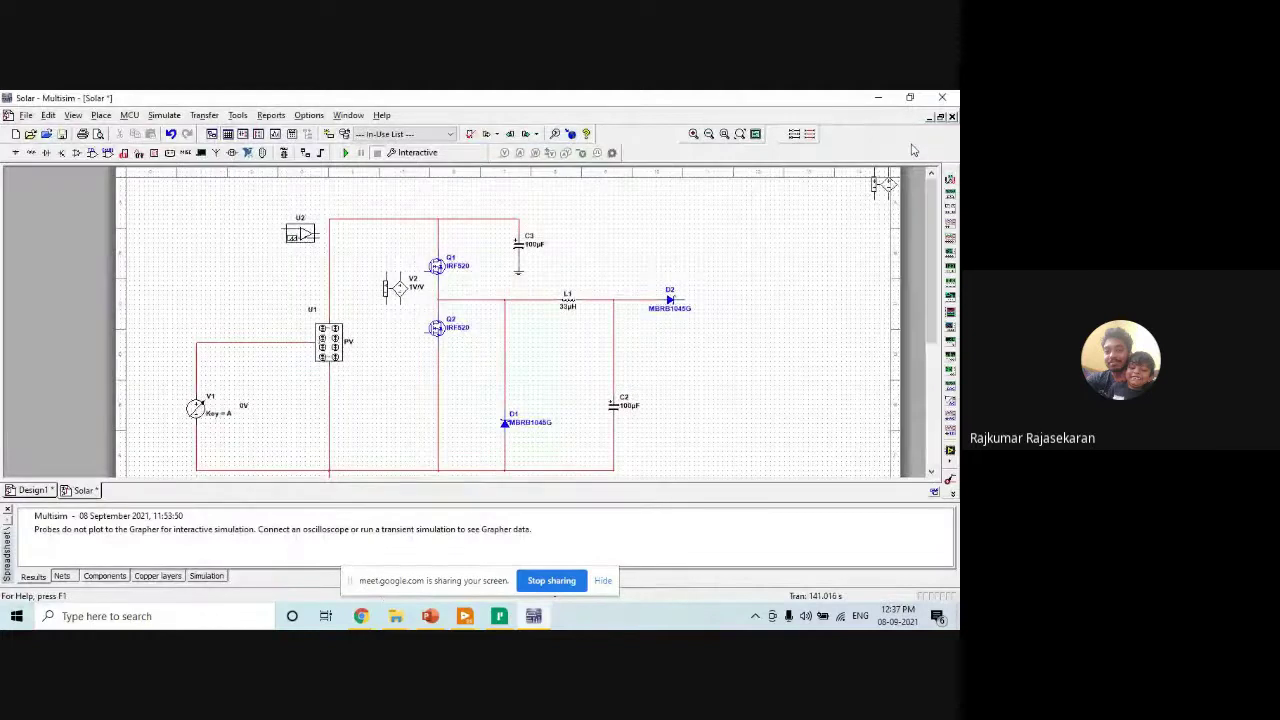
click(386, 408)
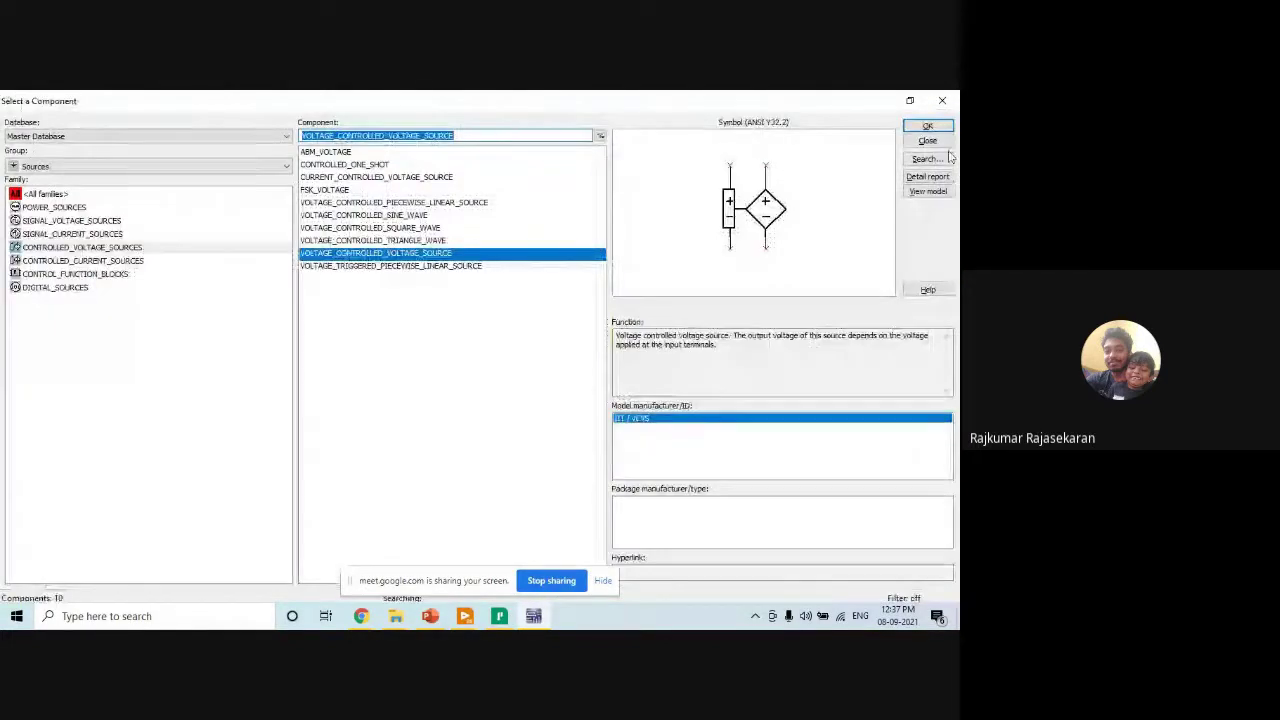
click(938, 101)
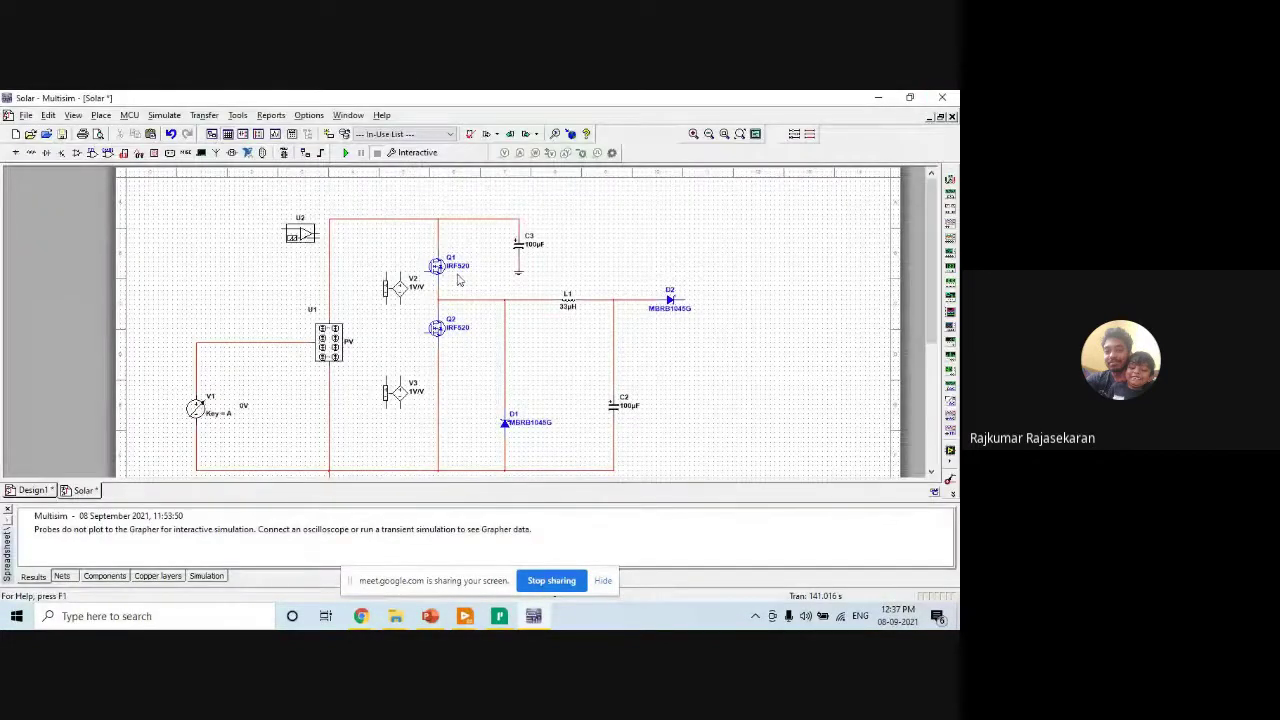
Shift controlled source V2 slightly down, then view its voltage gain setting and close the properties without changes.
drag(400, 288, 401, 292)
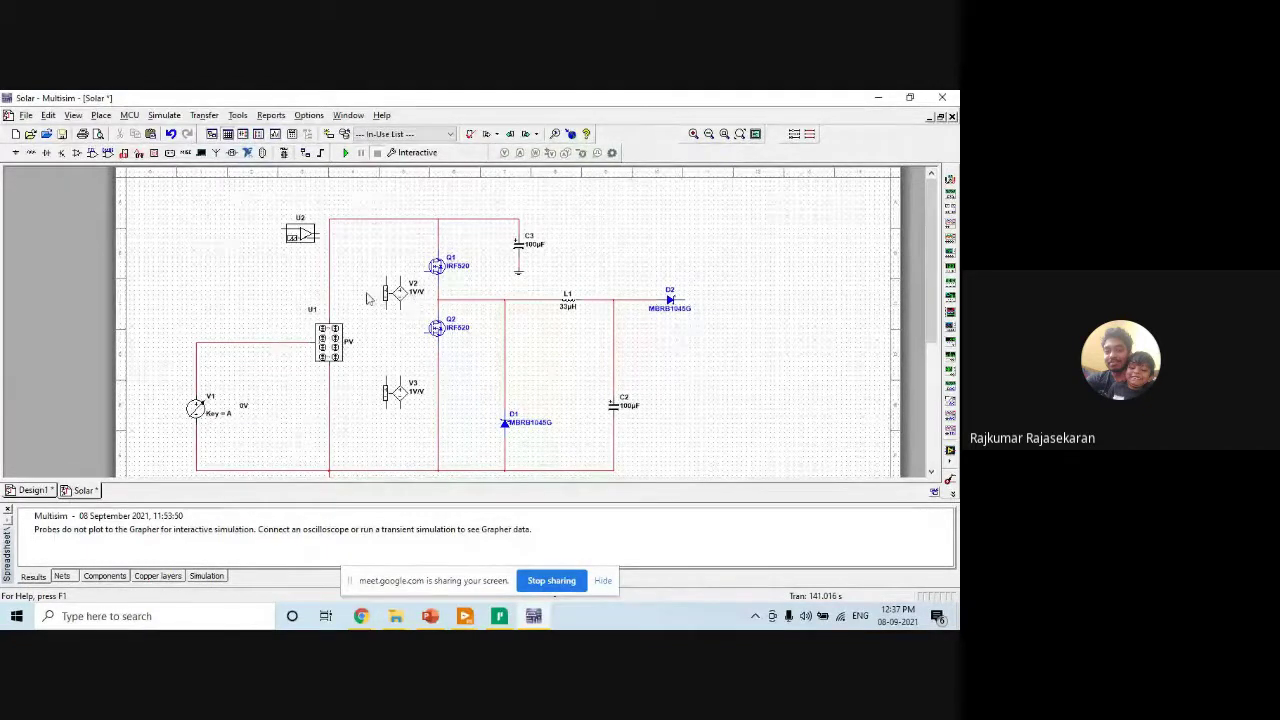
double_click(413, 295)
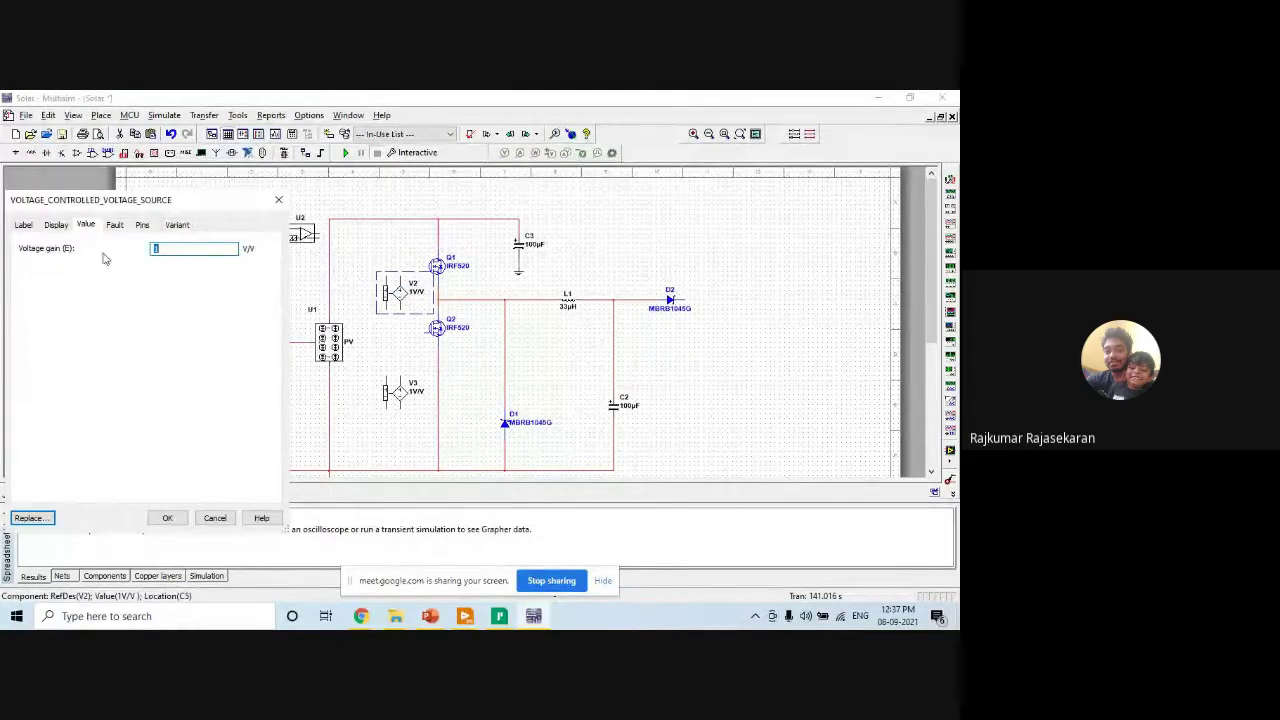
click(279, 204)
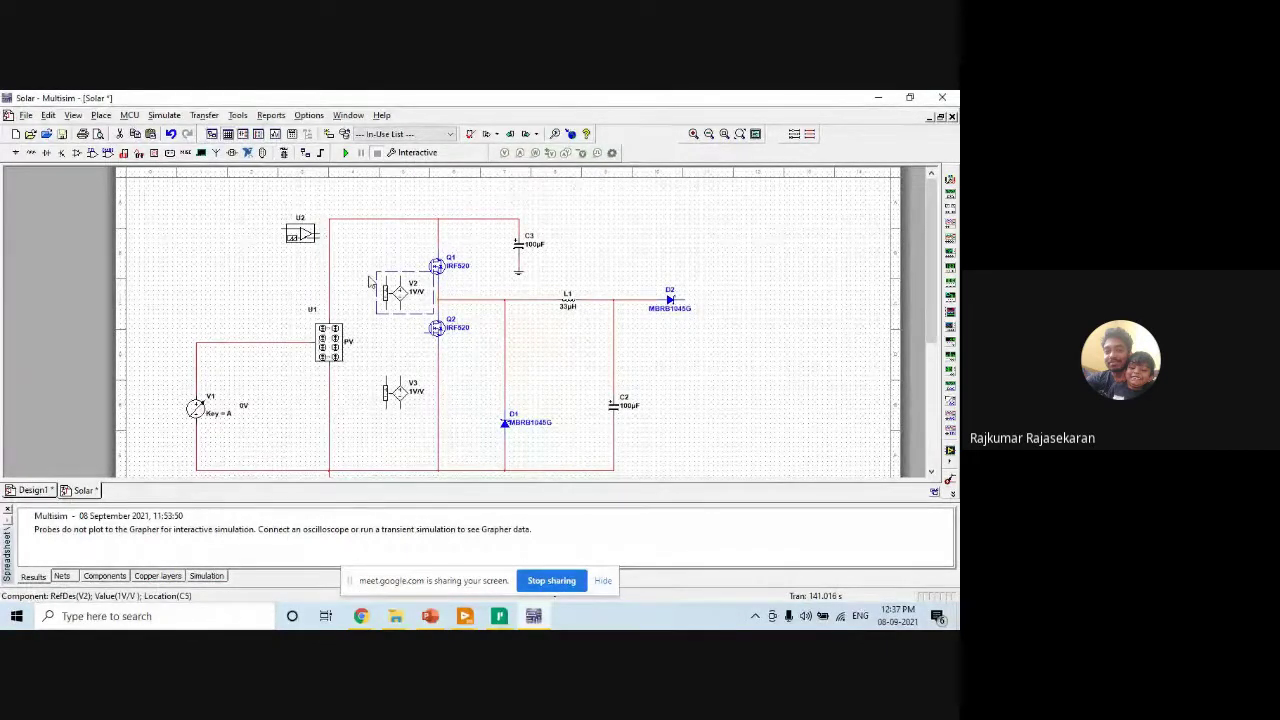
Shift controlled source V2 slightly up and to the left, and wire U2's upper output to V2's positive control terminal.
click(403, 282)
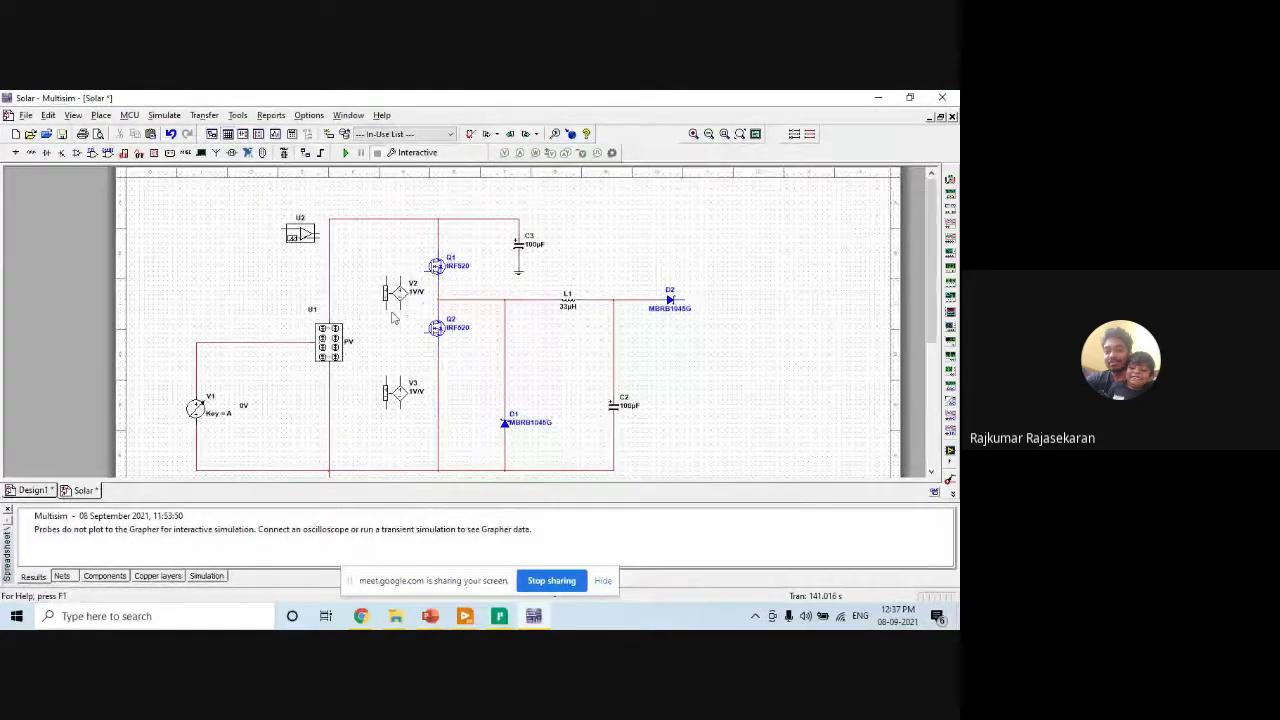
click(396, 290)
drag(396, 290, 389, 282)
click(297, 256)
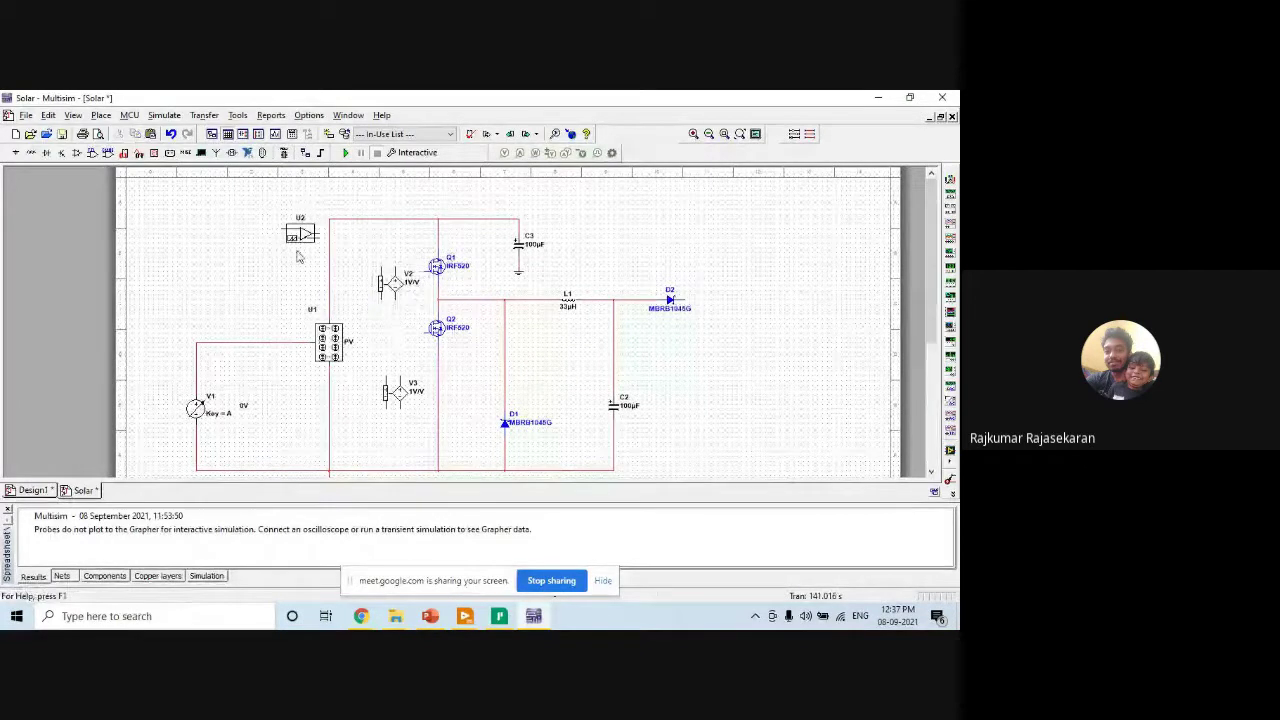
click(319, 233)
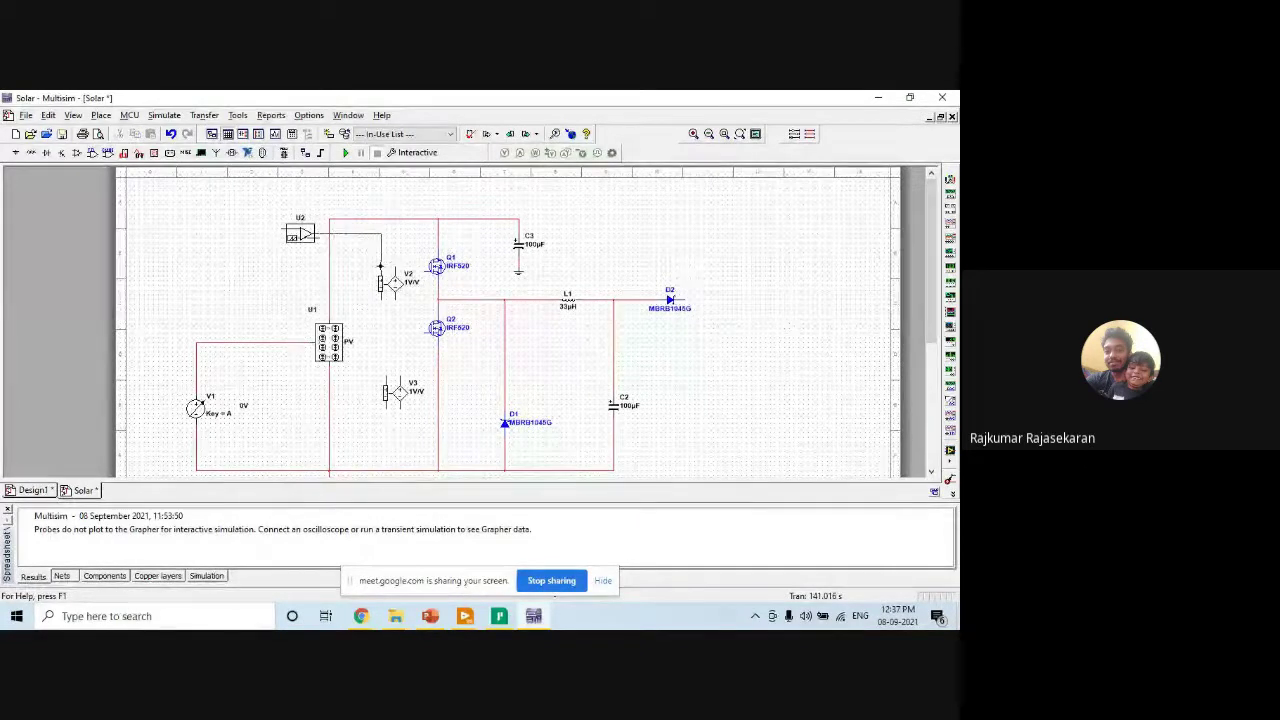
click(381, 270)
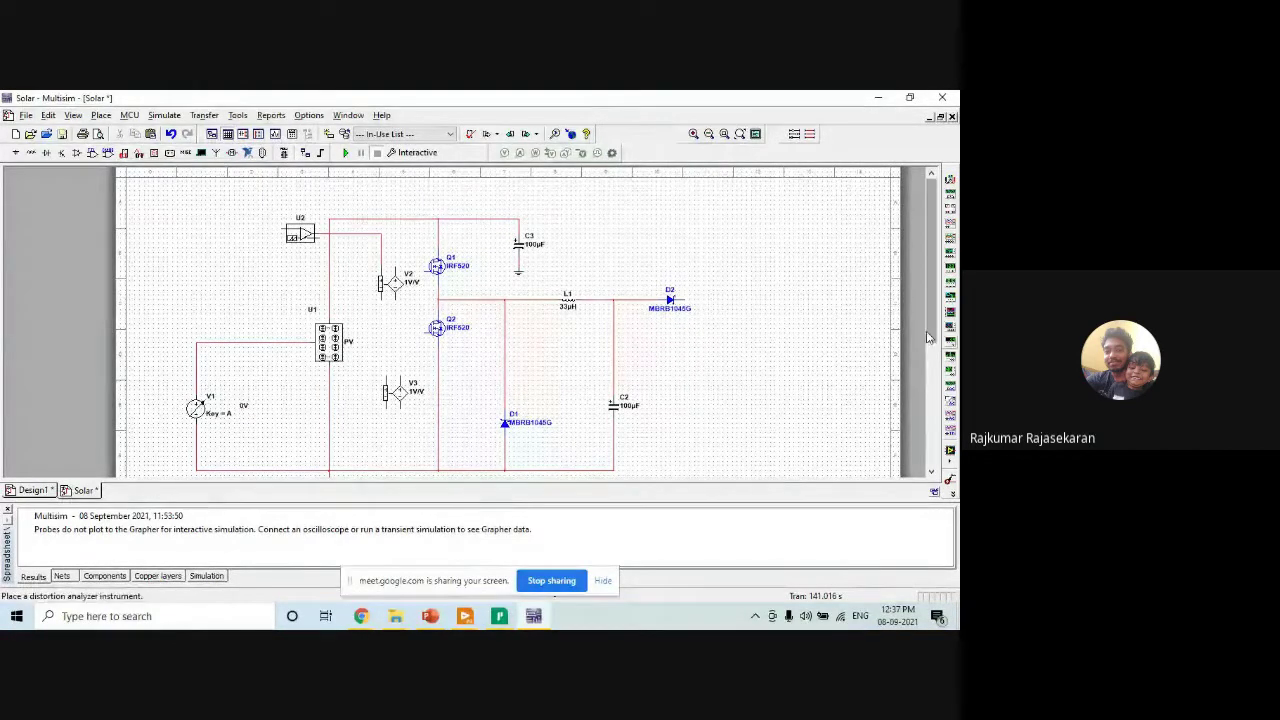
Ground V2's negative control terminal, and wire V2's output terminals to Q1's gate and the junction between Q1 and Q2.
scroll(284, 273, down, 1)
click(330, 448)
click(418, 272)
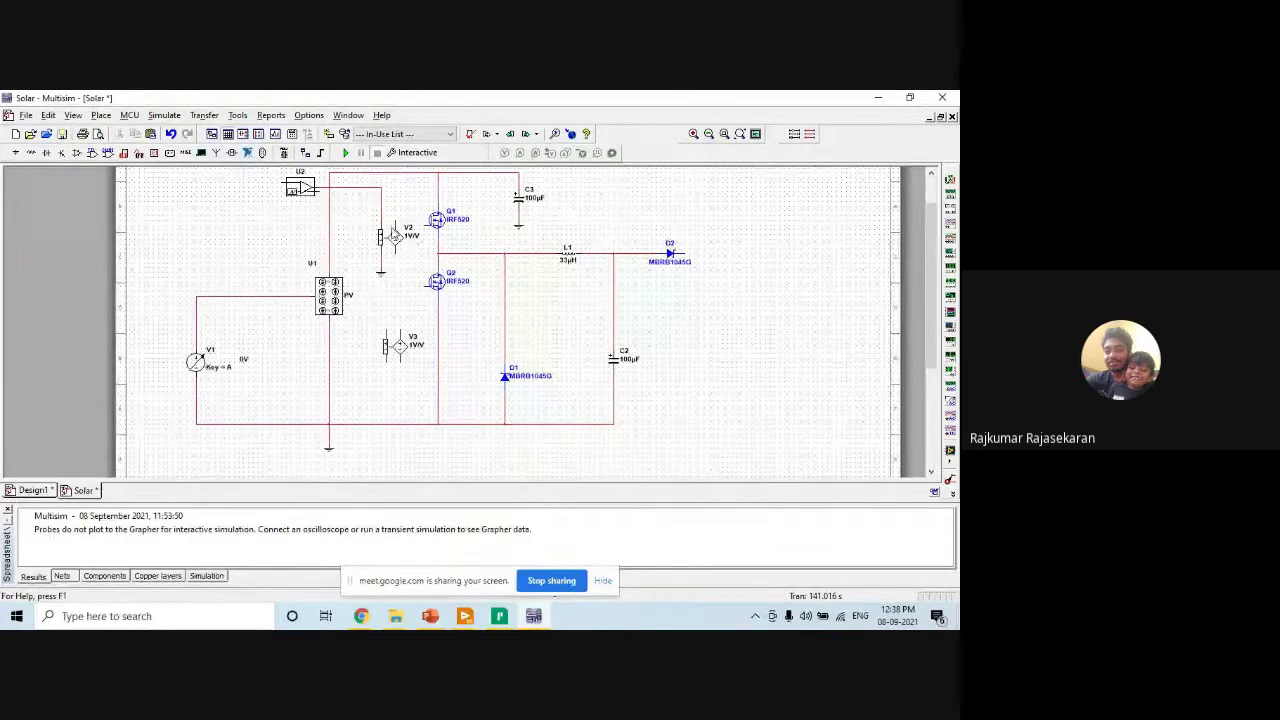
drag(362, 228, 412, 285)
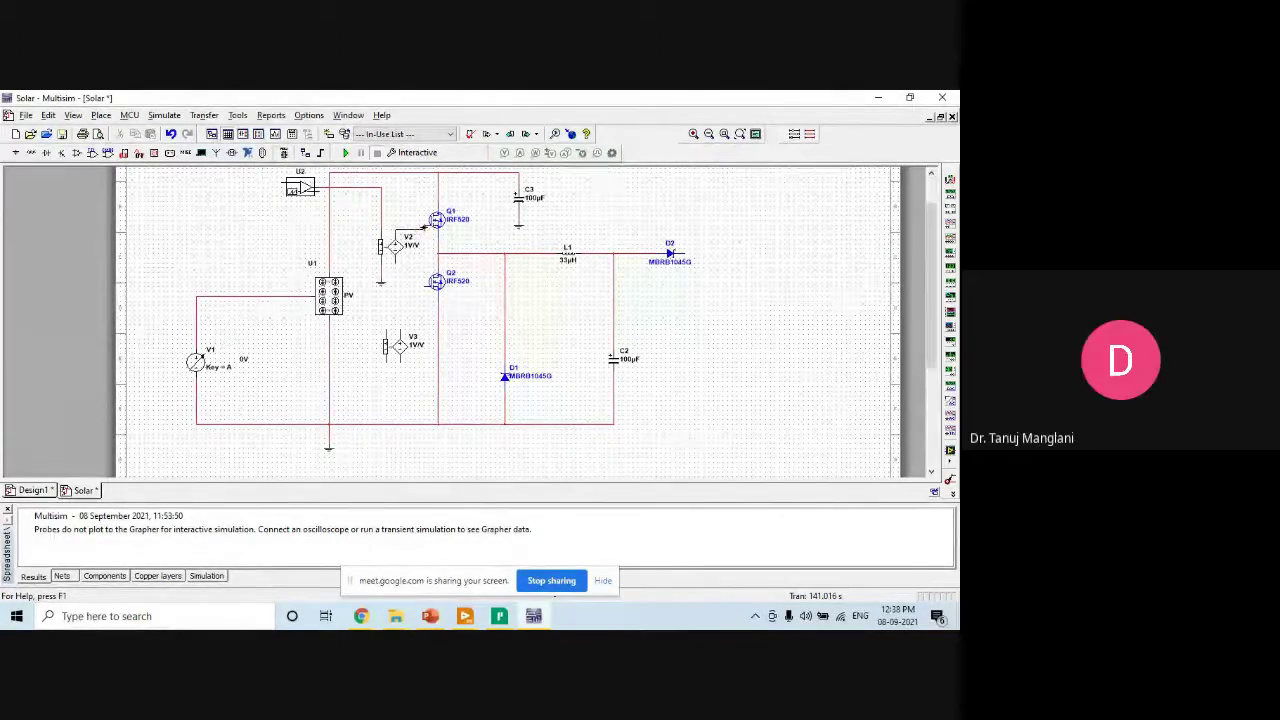
click(438, 252)
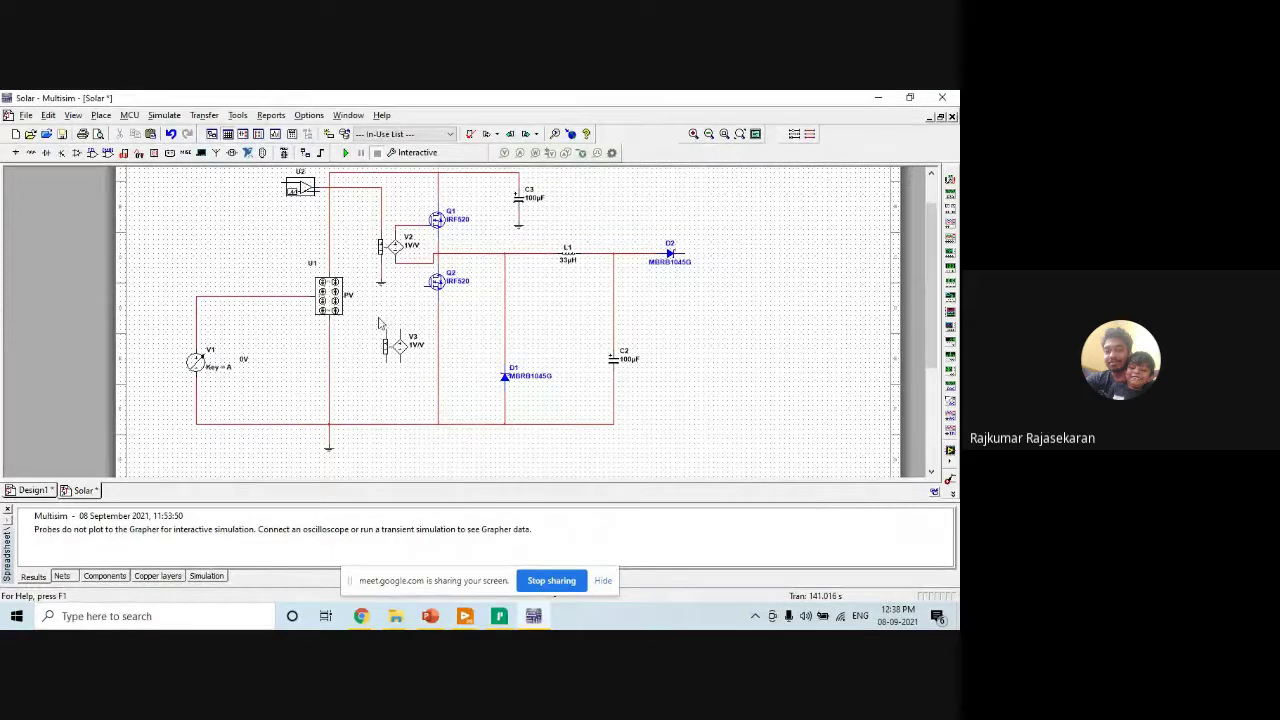
Wire U2's lower output to V3's positive control terminal and V3's negative control terminal to the bottom wire.
click(318, 190)
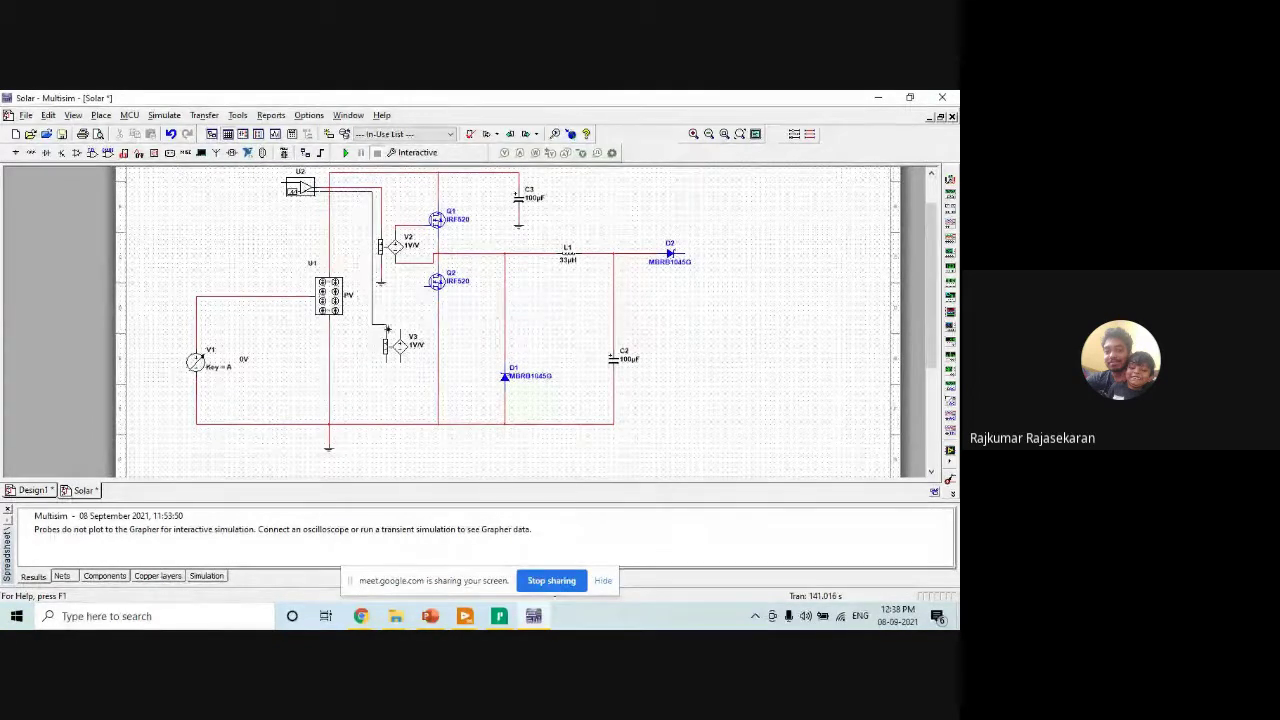
click(386, 332)
click(386, 360)
click(386, 424)
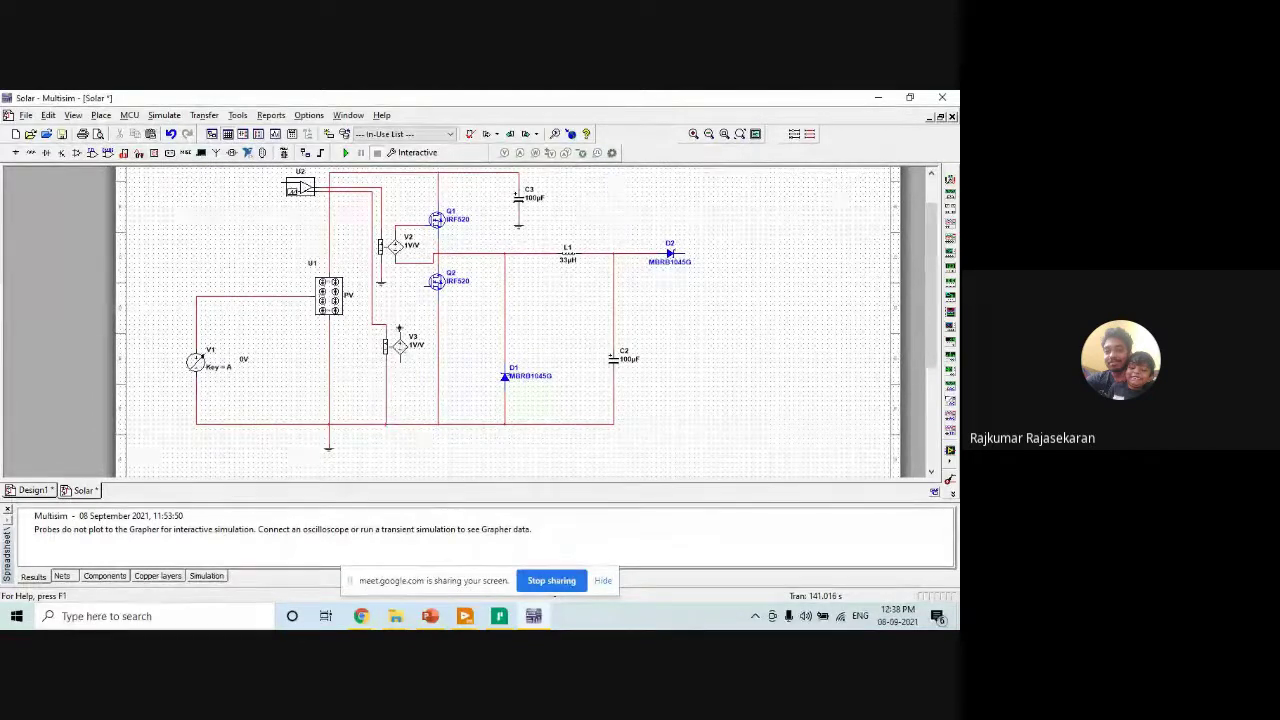
Wire V3's positive output terminal to Q2's gate and its negative output terminal to the bottom wire.
click(400, 328)
click(430, 284)
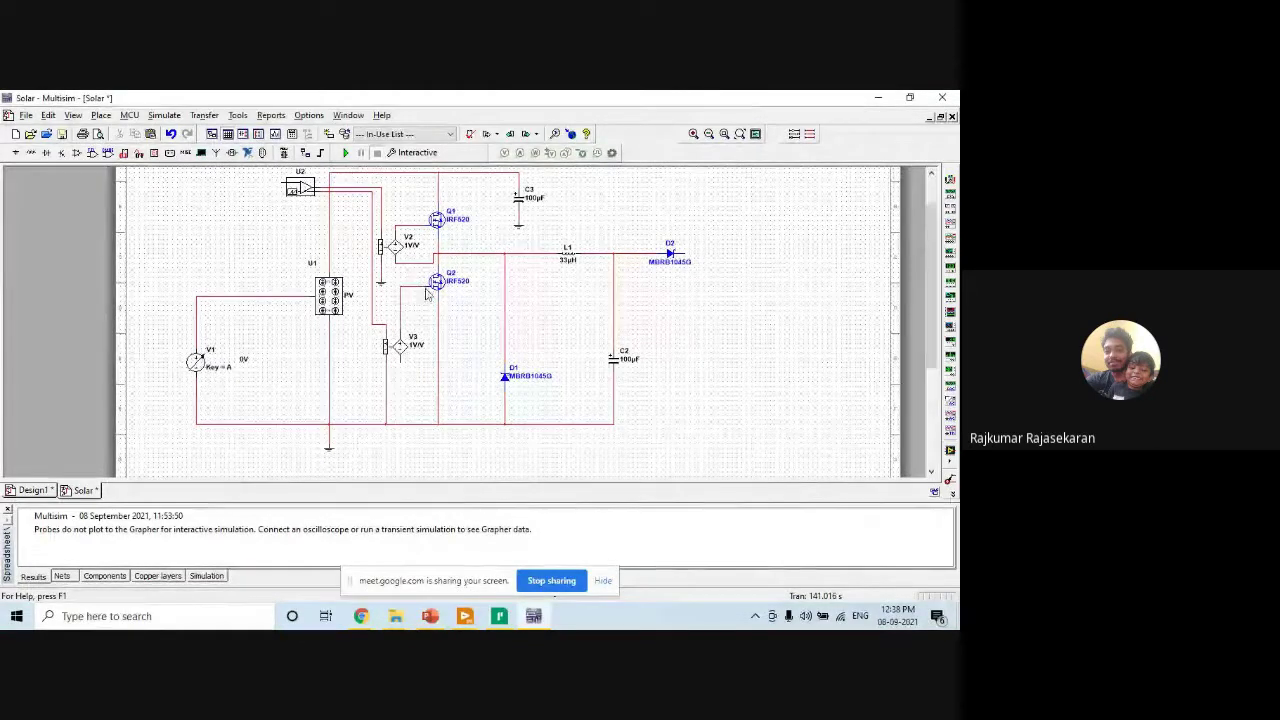
click(399, 360)
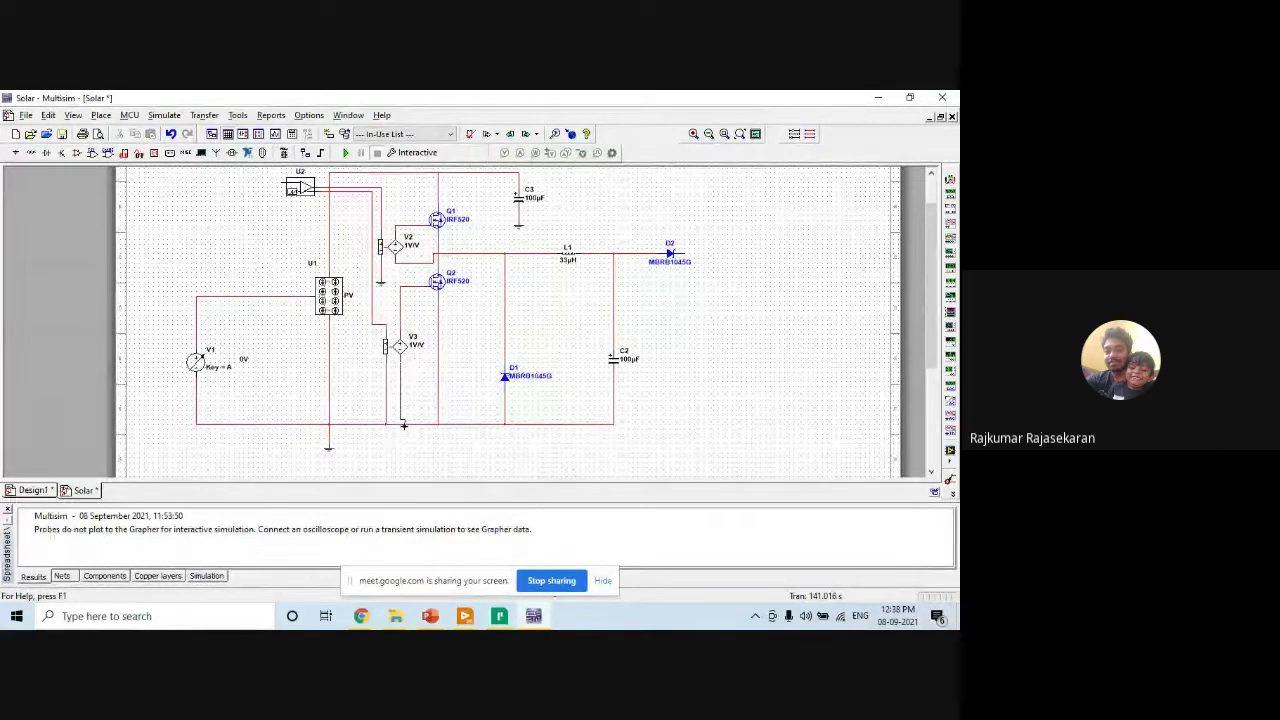
click(400, 424)
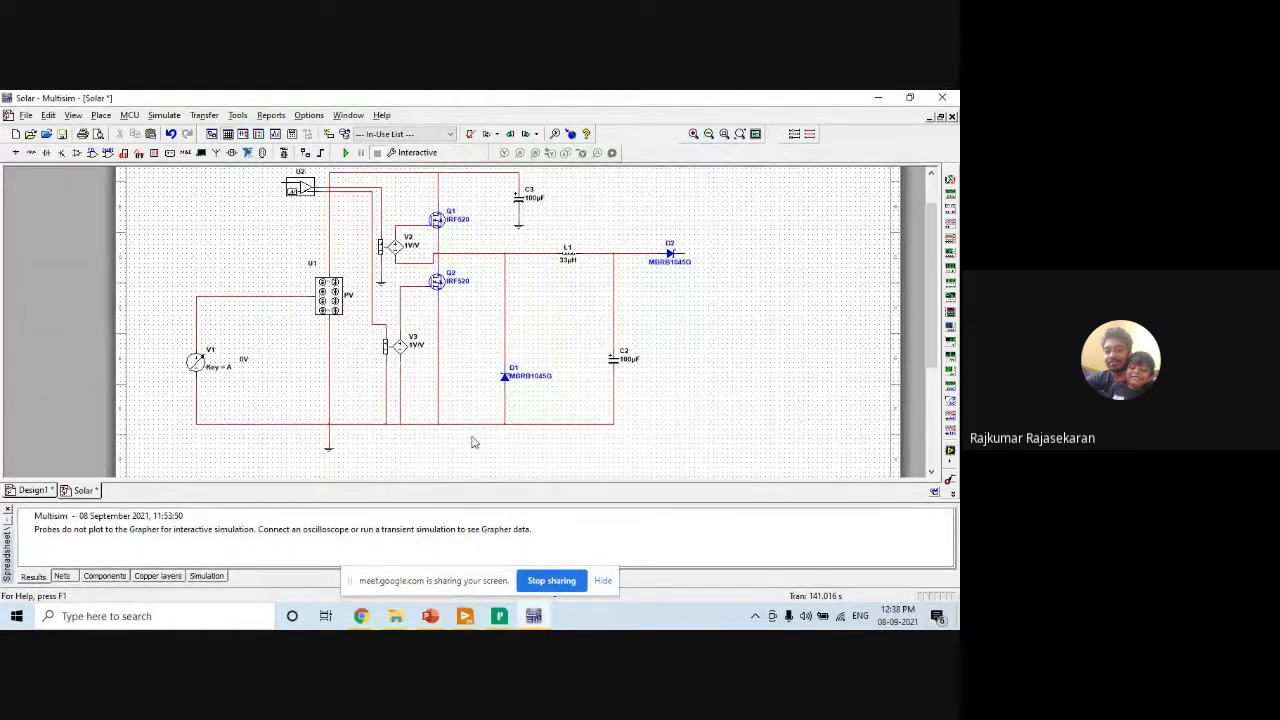
scroll(916, 309, up, 2)
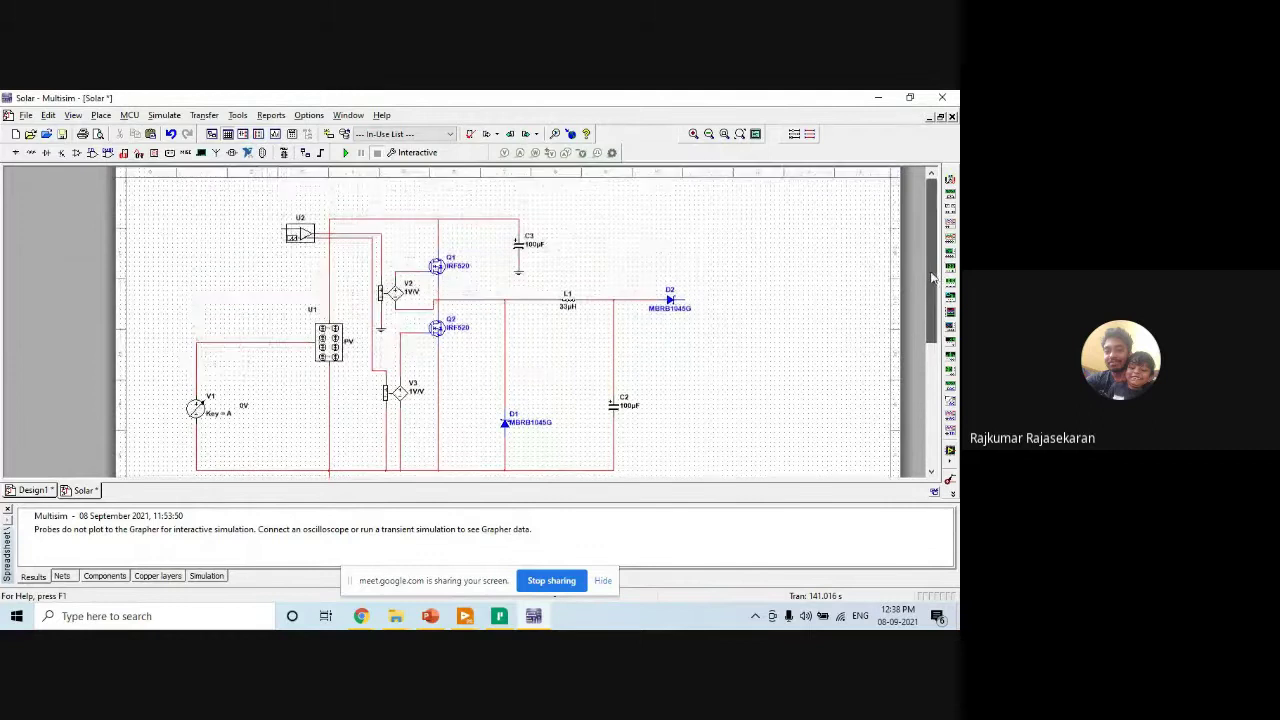
right_click(217, 272)
click(270, 100)
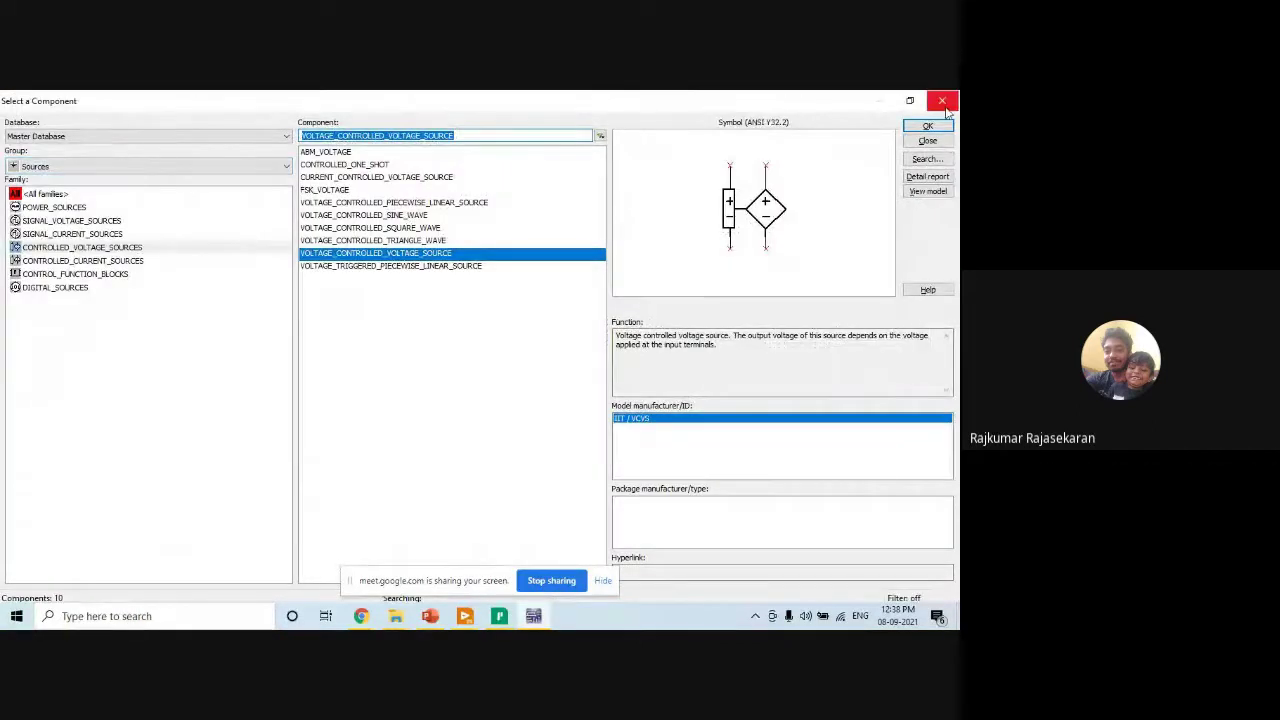
click(906, 129)
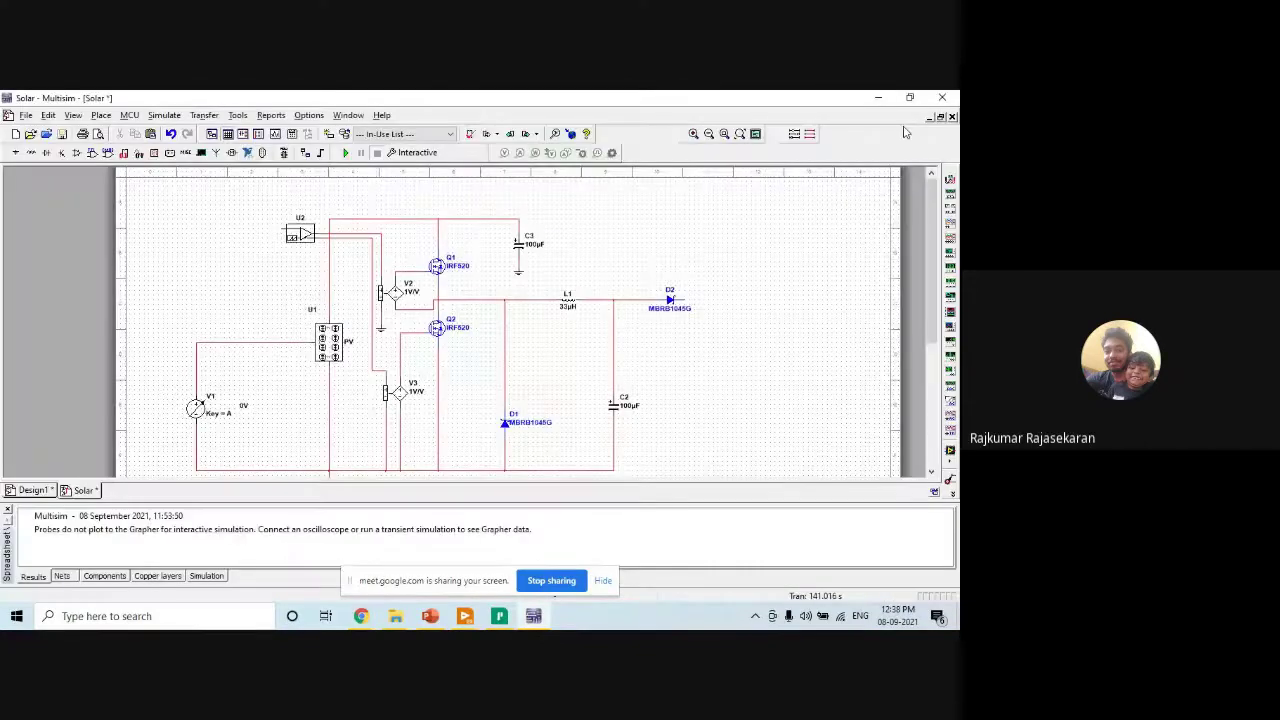
Duplicate the interactive DC voltage source V1 and place the copy above and to the left of it.
click(246, 416)
key(ctrl+c)
key(ctrl+v)
click(153, 321)
Wire the copied source's lower terminal to the bottom wire and its upper terminal to U2's input.
click(153, 318)
click(197, 468)
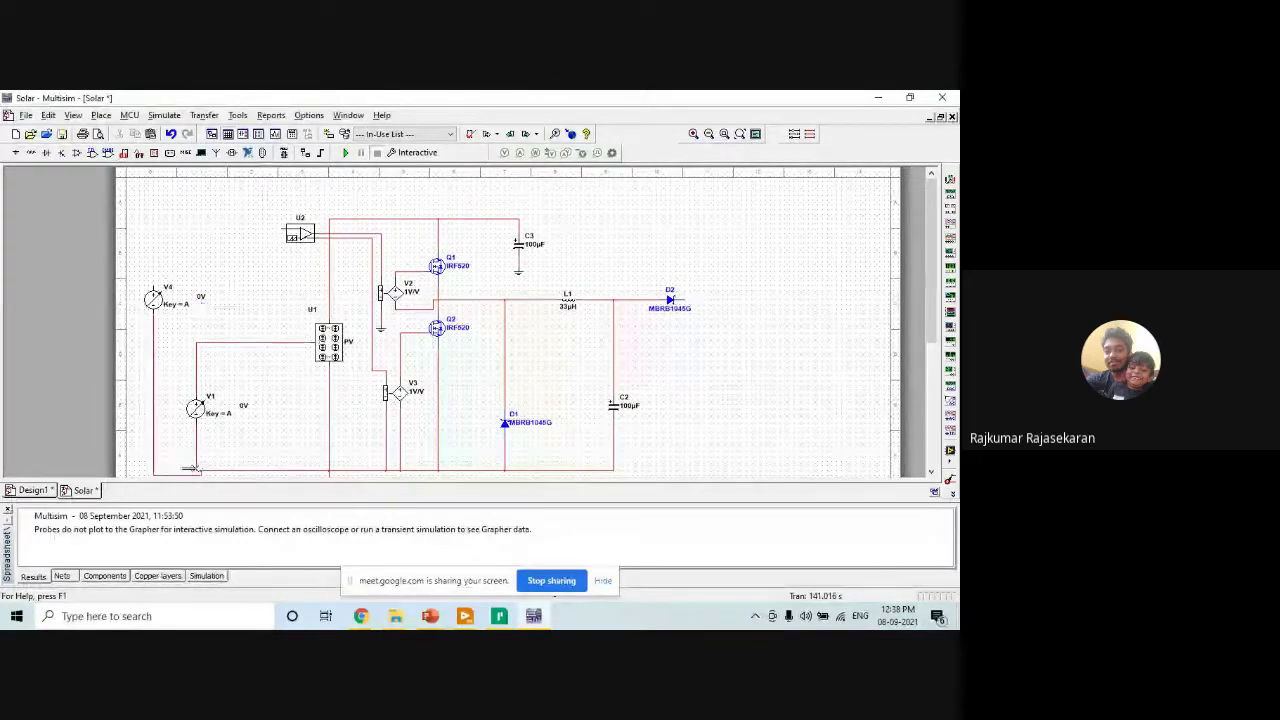
click(153, 290)
click(283, 230)
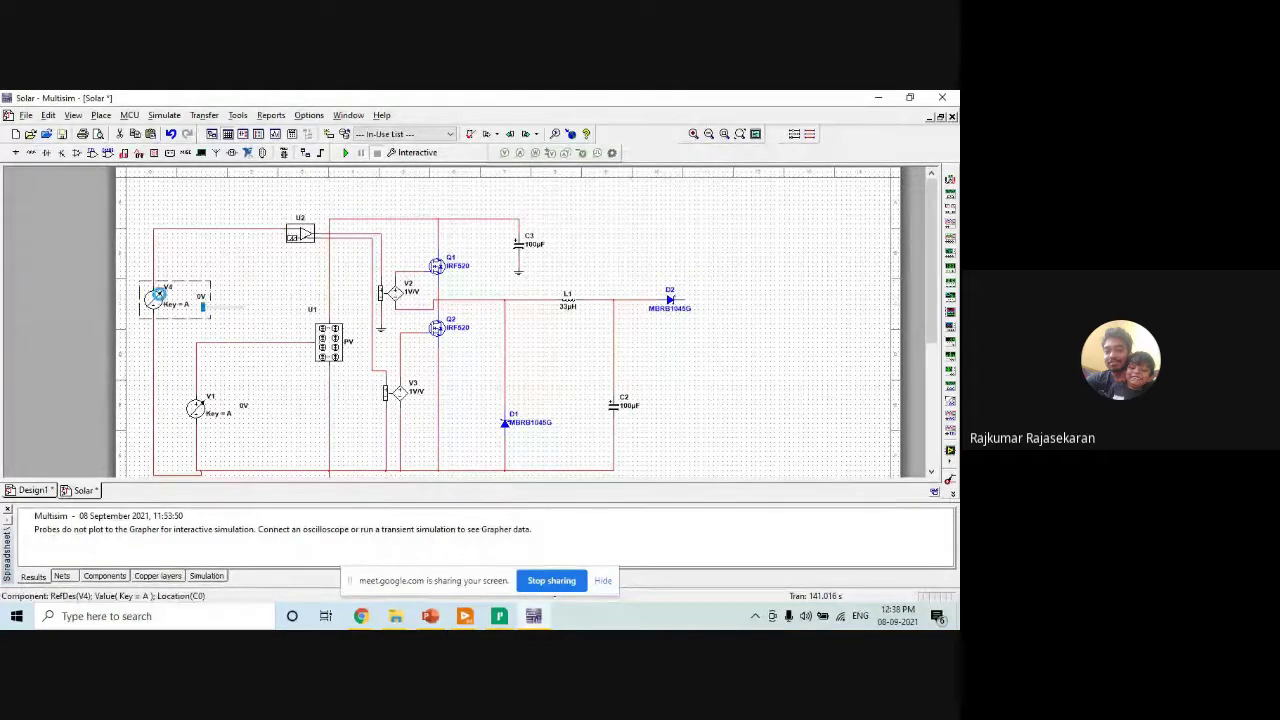
Set source V4's maximum value to 1 V and its increment to 1%.
double_click(156, 297)
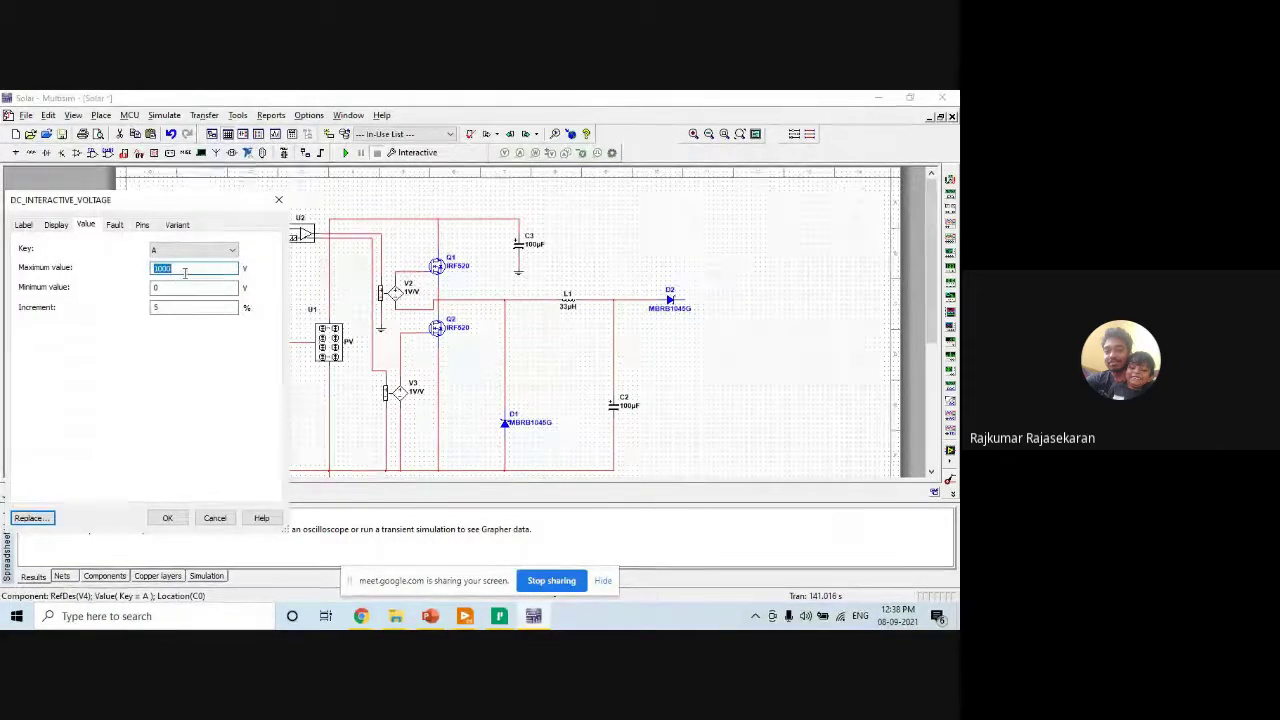
text(1)
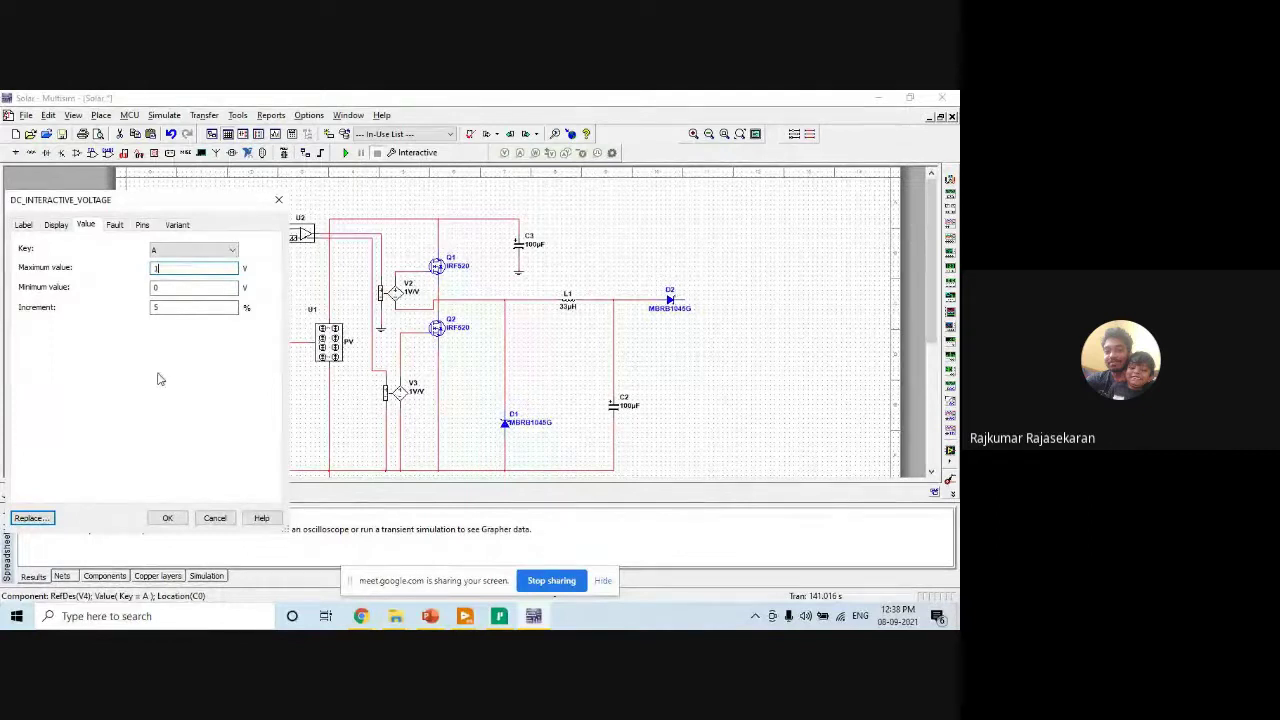
key(Tab)
key(Tab)
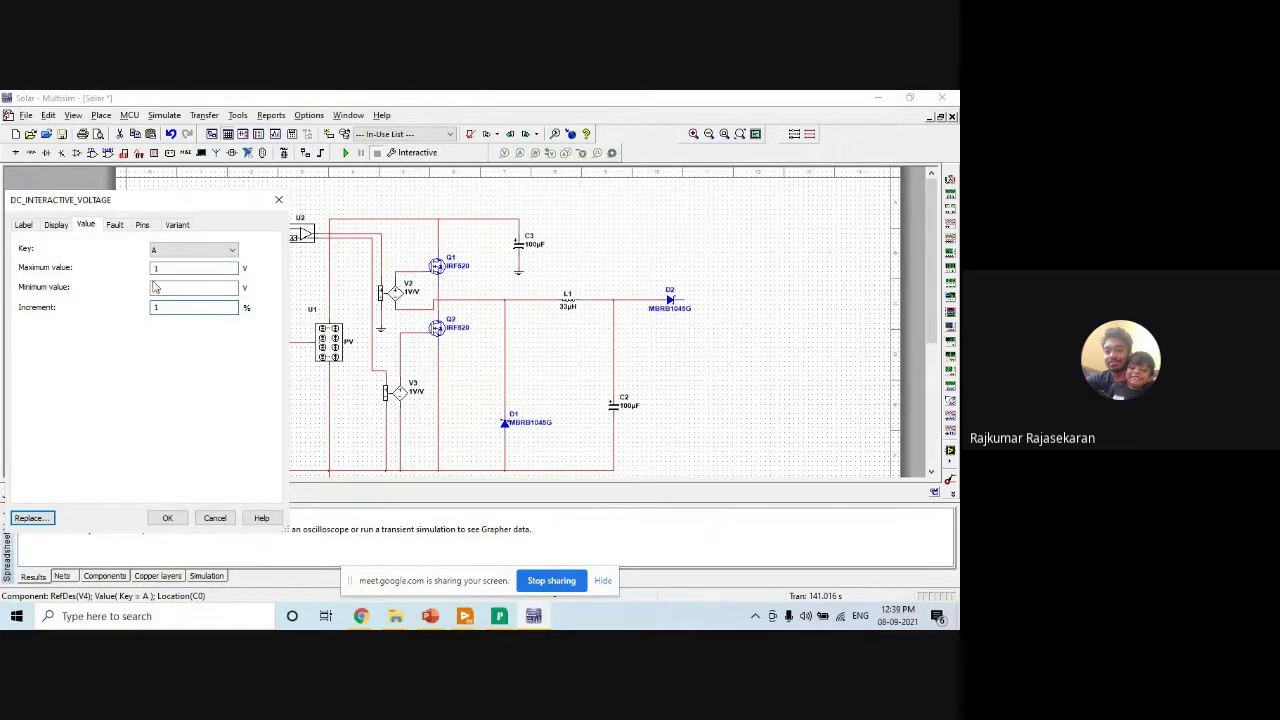
click(168, 518)
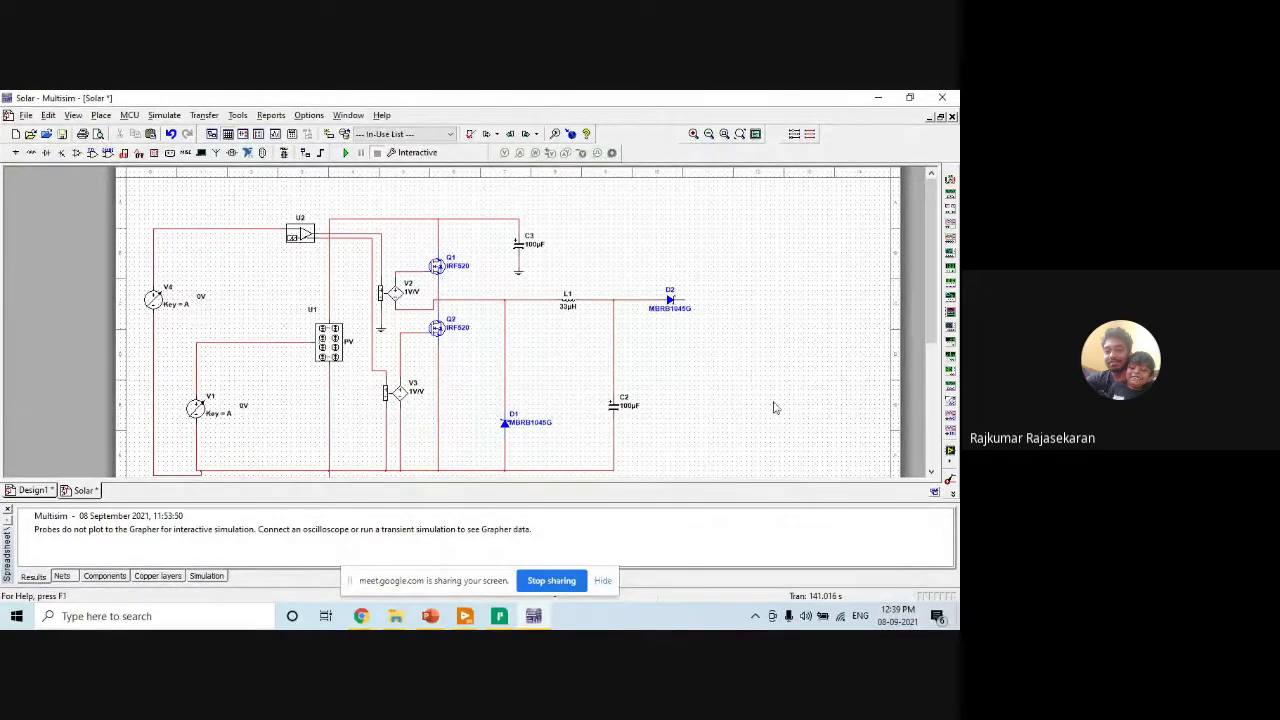
Open the component selection and choose the RESISTOR family in the Basic group.
right_click(748, 375)
click(790, 101)
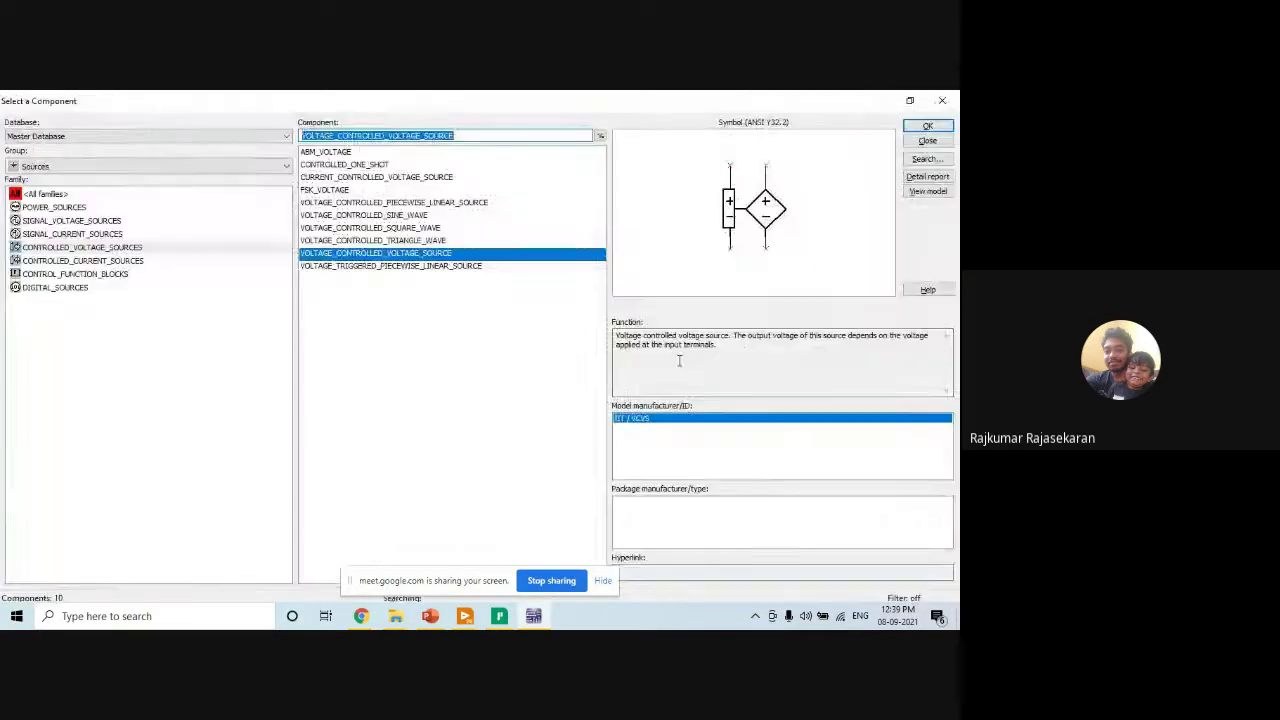
click(117, 166)
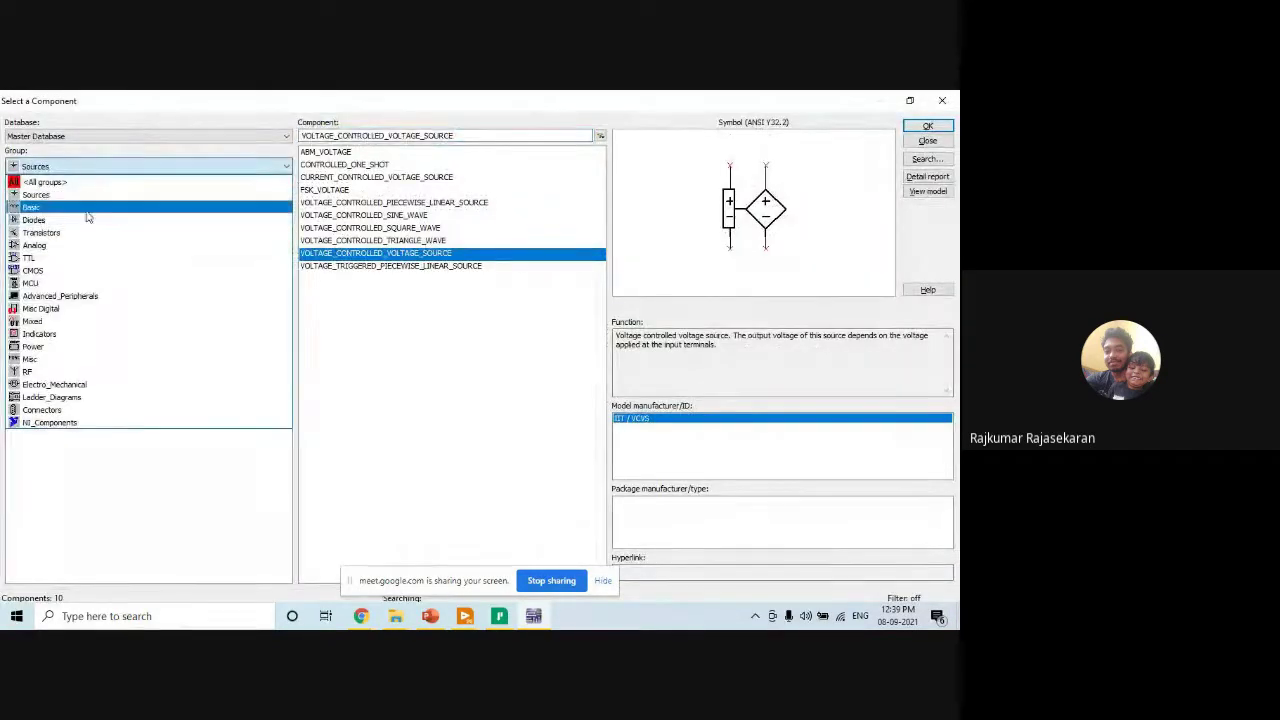
click(87, 207)
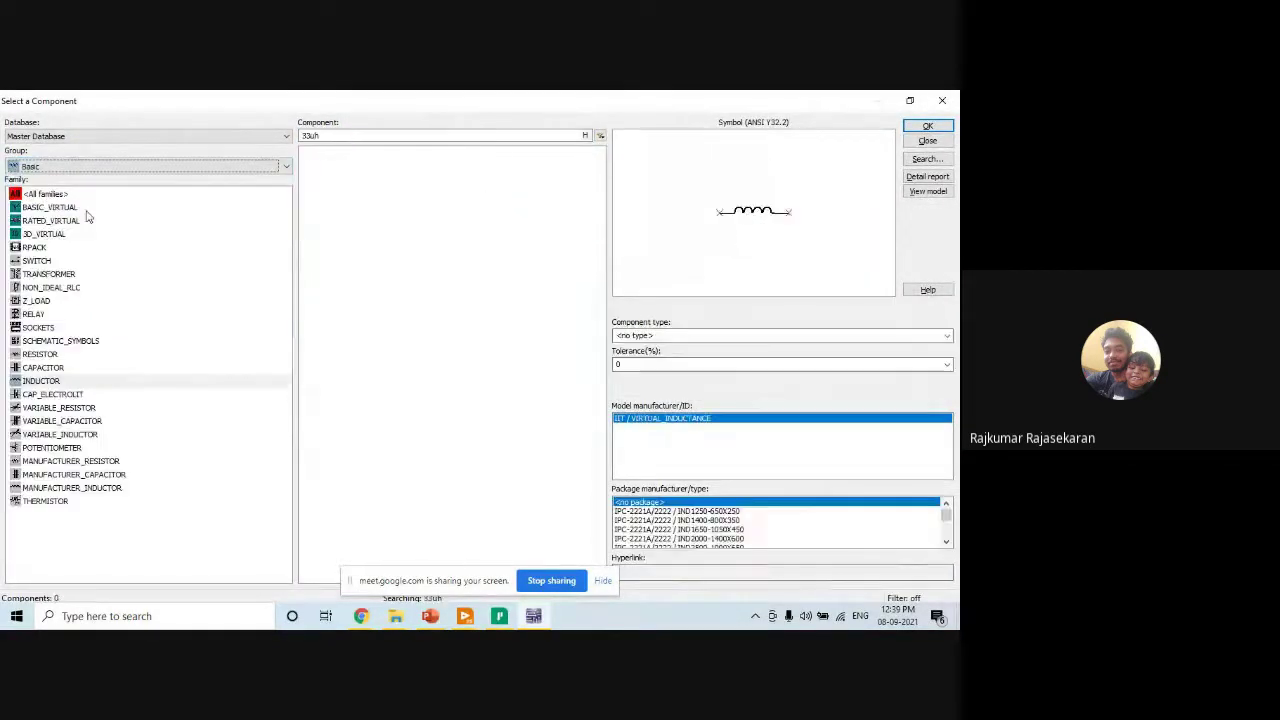
click(45, 366)
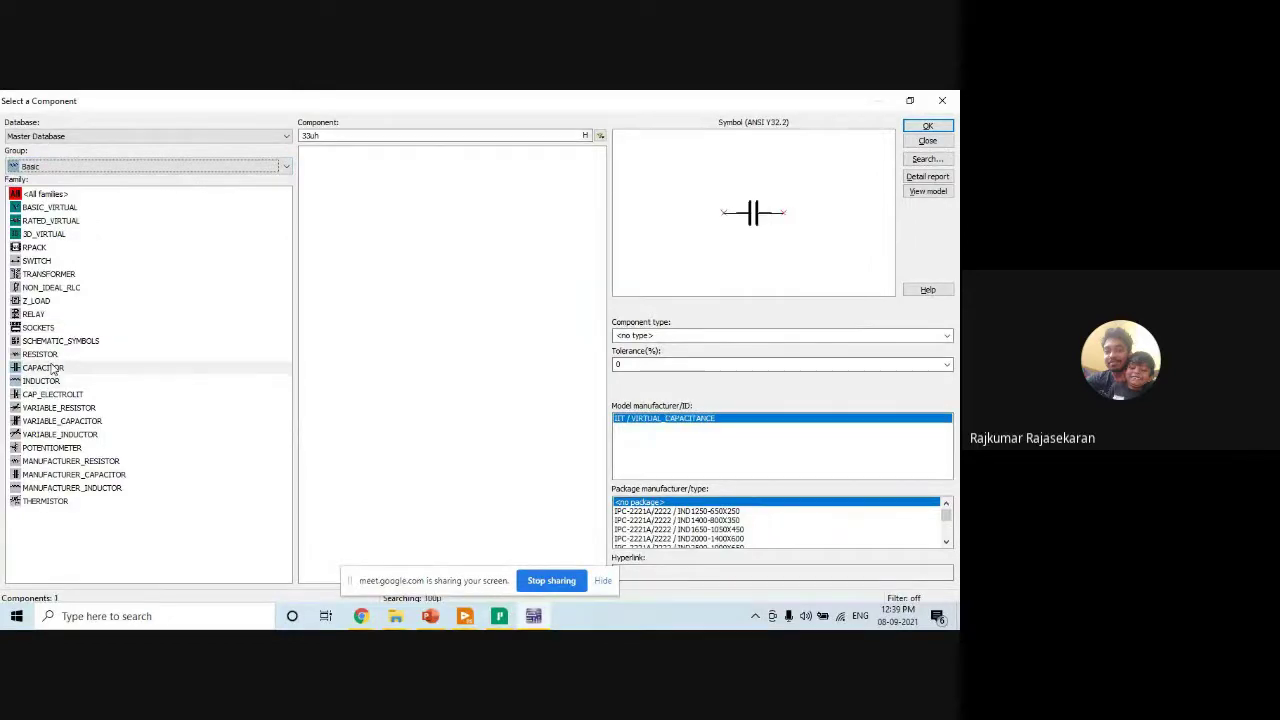
click(42, 355)
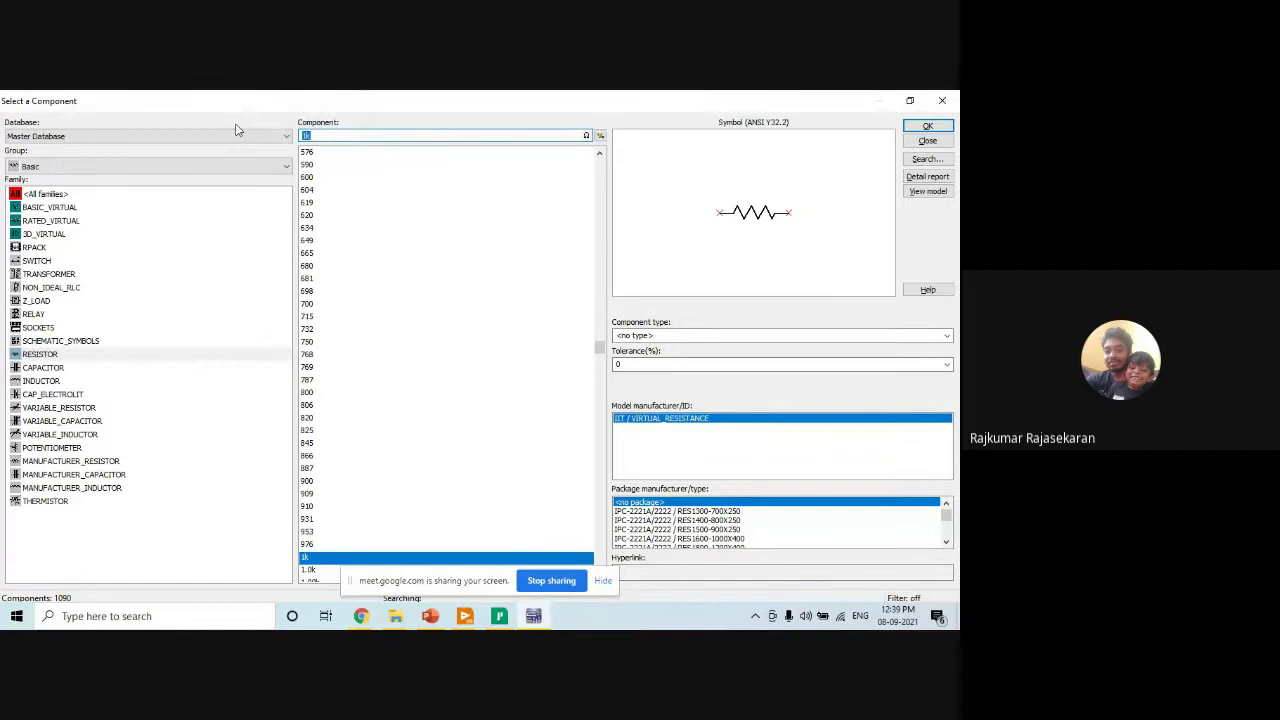
Find the 470 Ω resistor and place it vertically to the right of C2 as the load.
text(10)
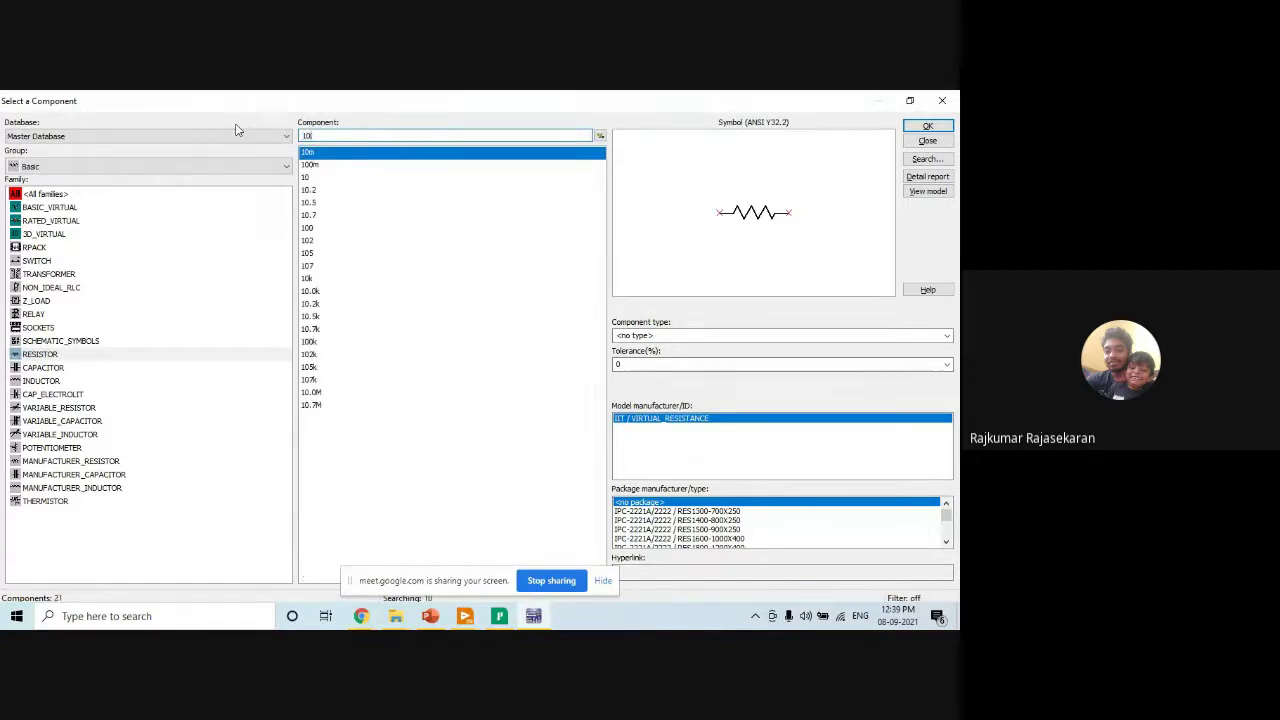
key(BackSpace)
key(BackSpace)
text(470)
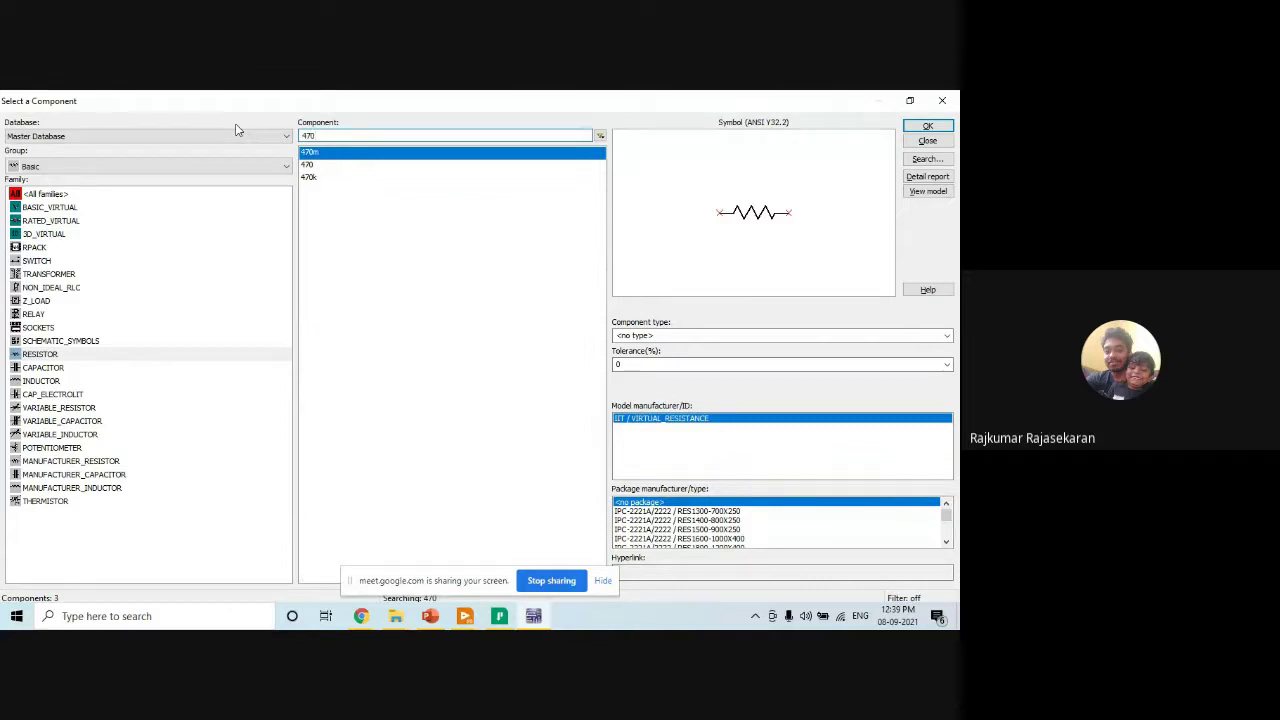
key(Return)
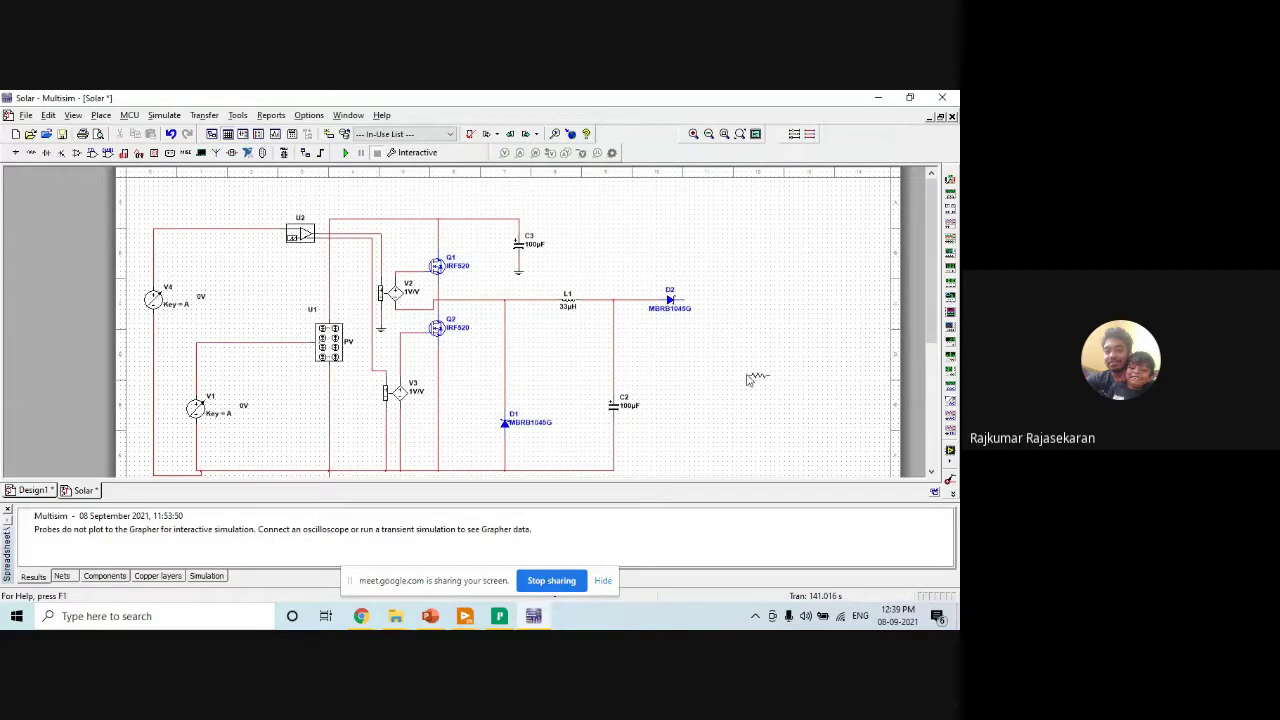
click(759, 372)
key(Escape)
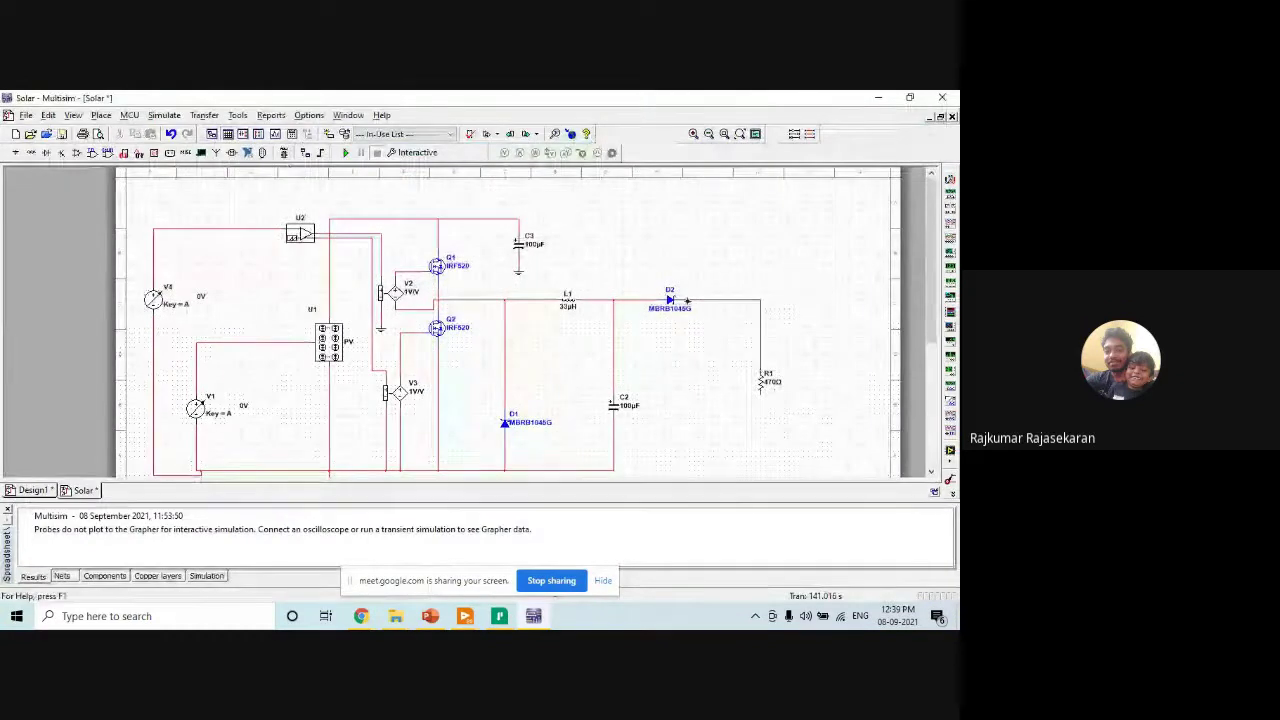
Wire diode D2's output to the upper end of R1 and R1's lower end to the bottom wire at C2.
click(695, 299)
click(760, 371)
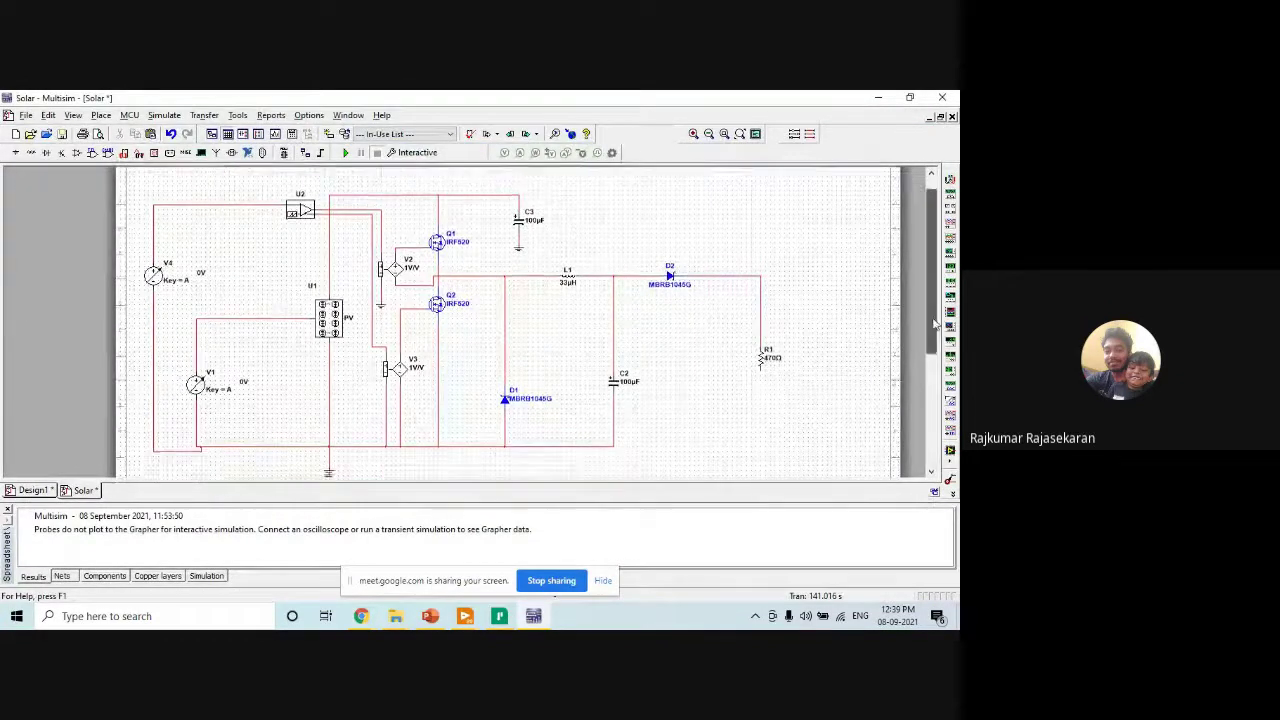
scroll(770, 345, down, 1)
click(613, 414)
scroll(934, 340, up, 1)
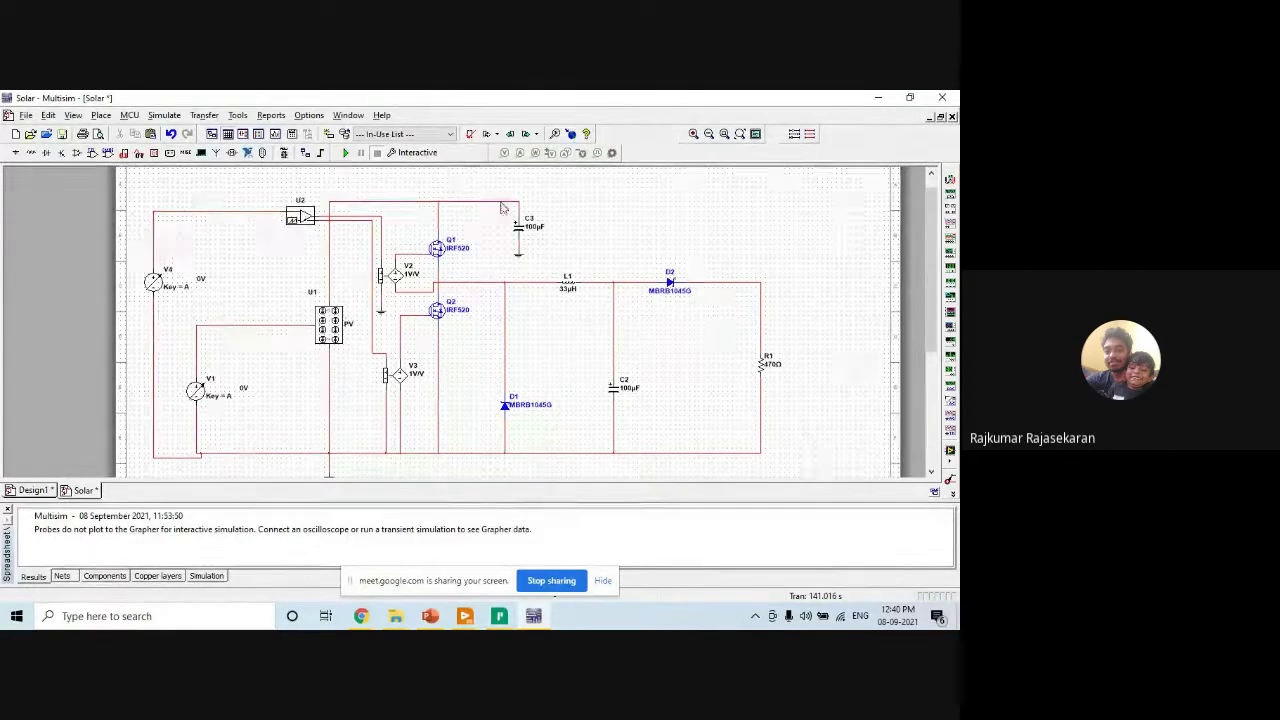
Place a voltage and current probe on the top wire near U2 and move its readout box above D2.
click(566, 153)
click(367, 203)
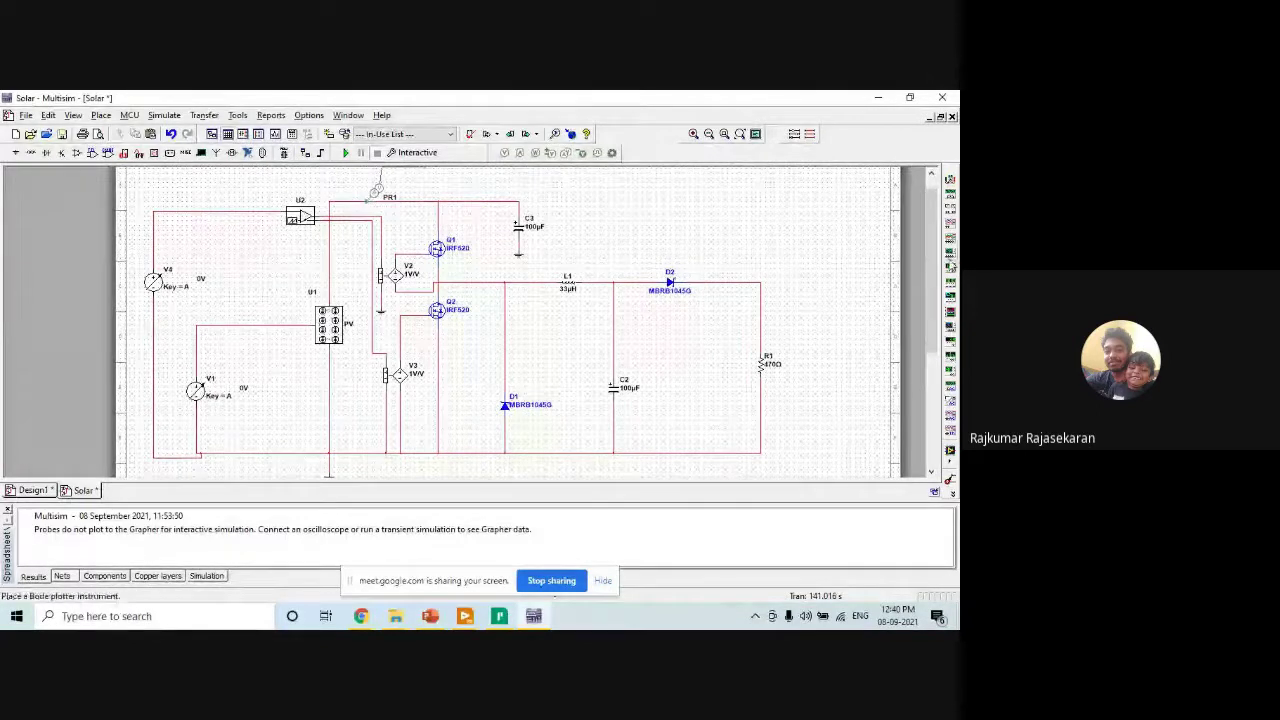
scroll(930, 222, up, 1)
drag(405, 177, 733, 262)
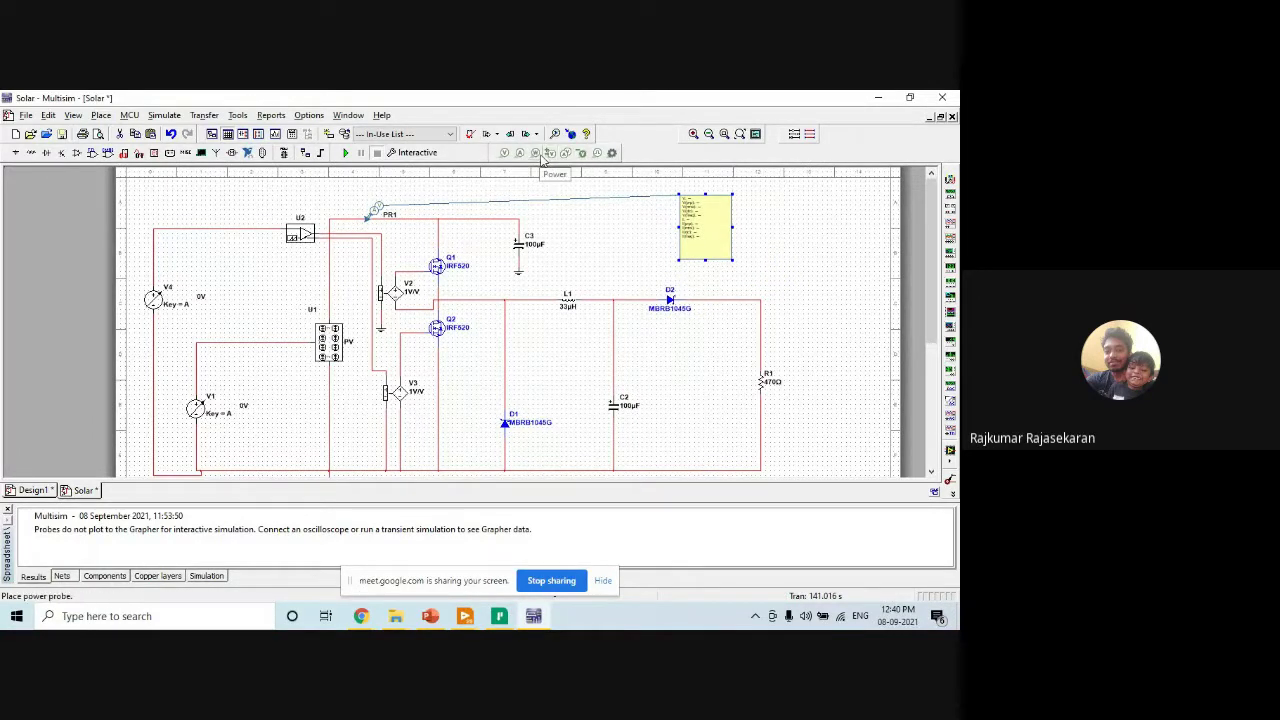
Place a second voltage and current probe on the wire between D2 and R1.
click(575, 155)
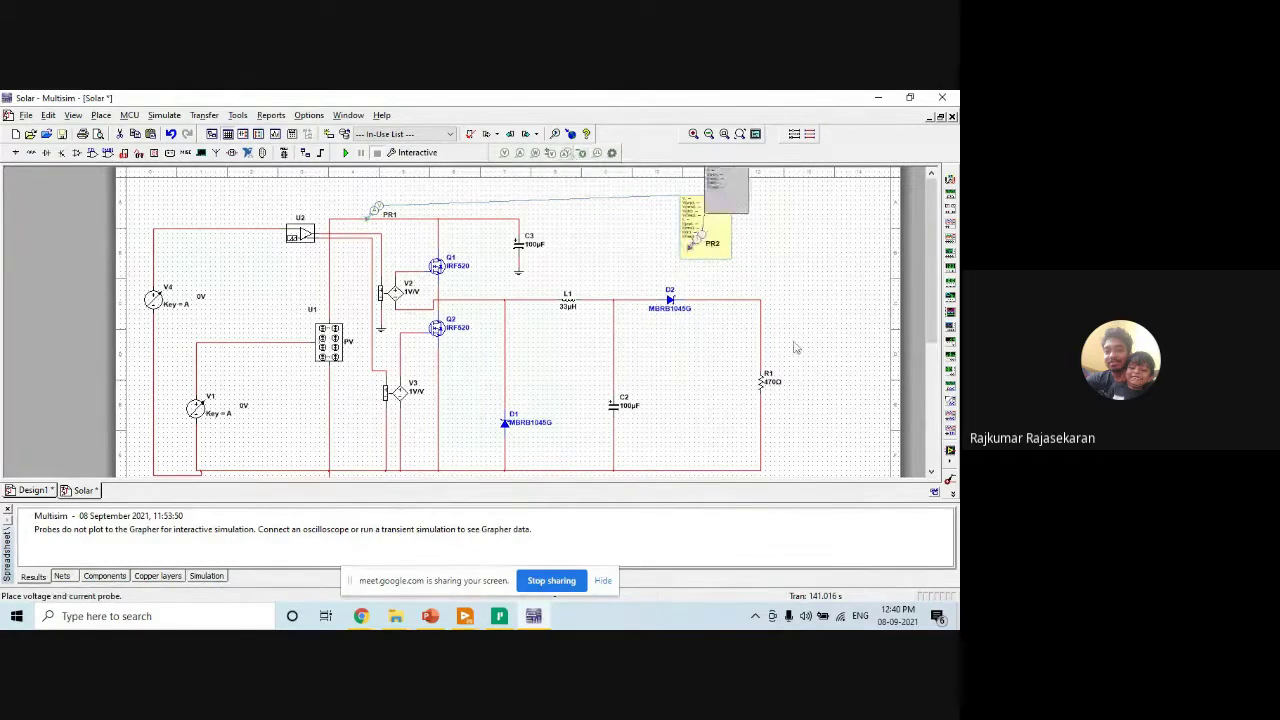
click(766, 304)
click(768, 309)
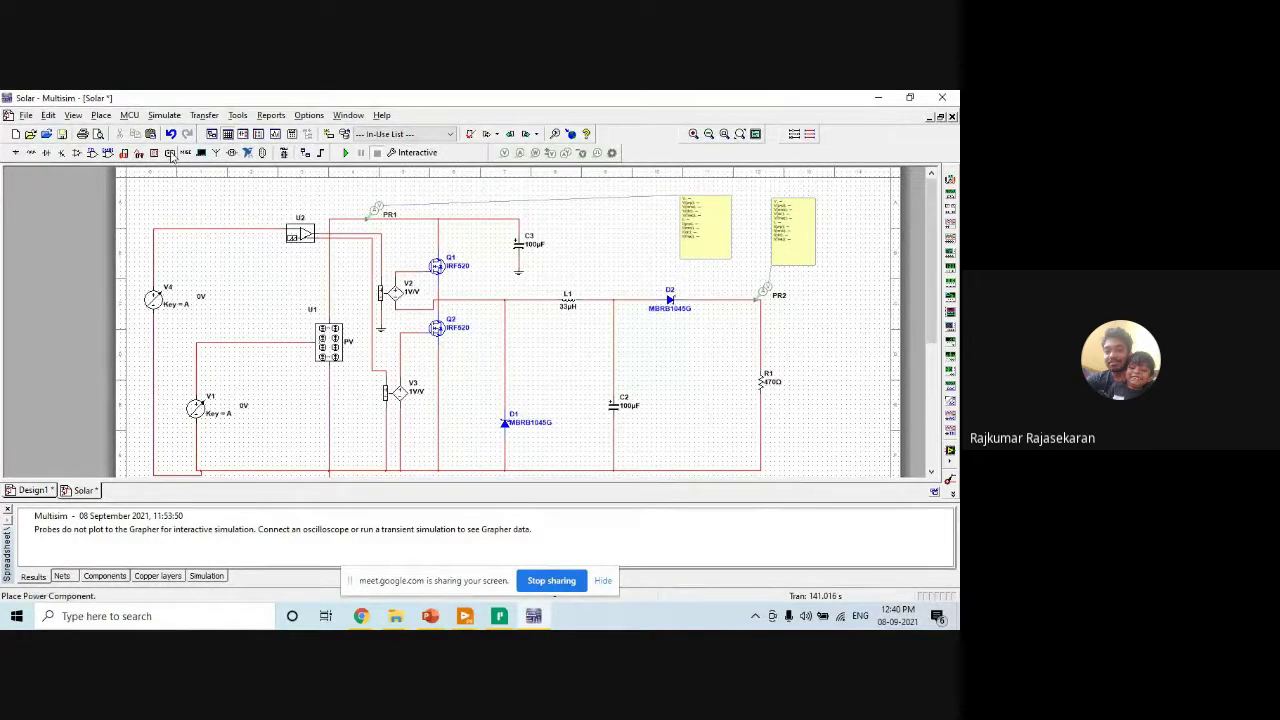
Run the interactive simulation and examine the voltage and current readings of both probes.
click(347, 153)
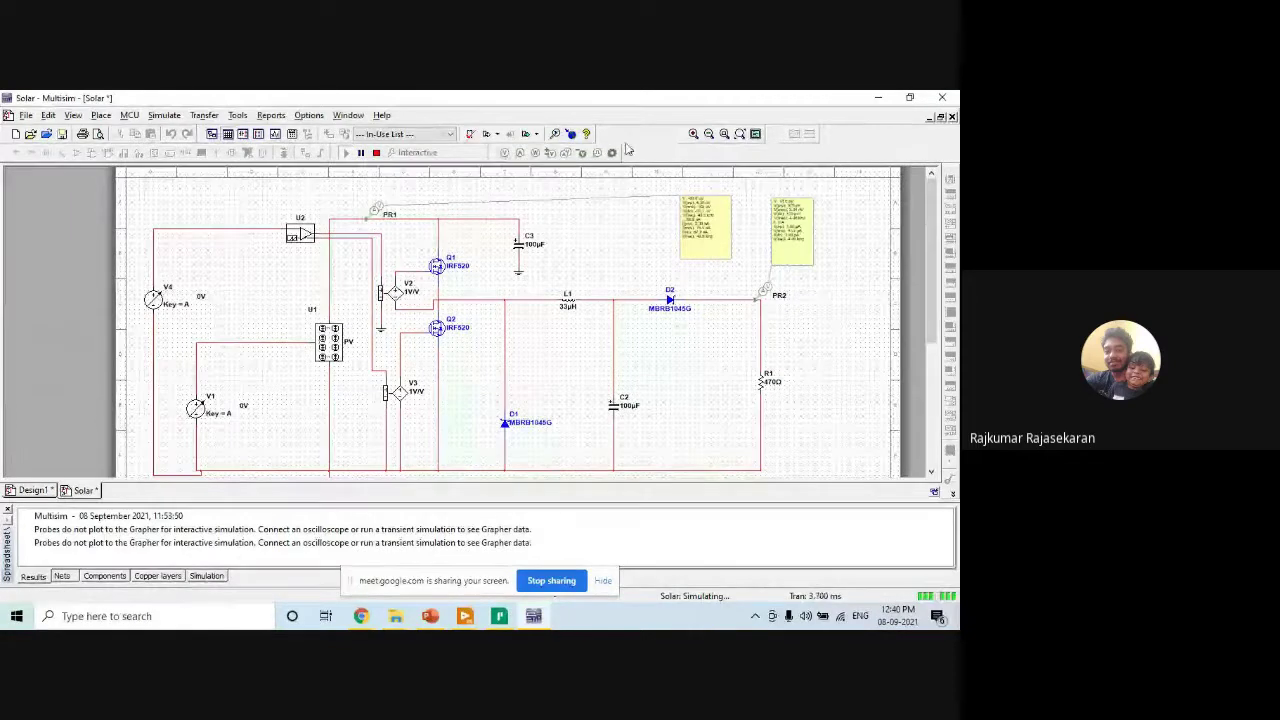
click(692, 136)
click(692, 136)
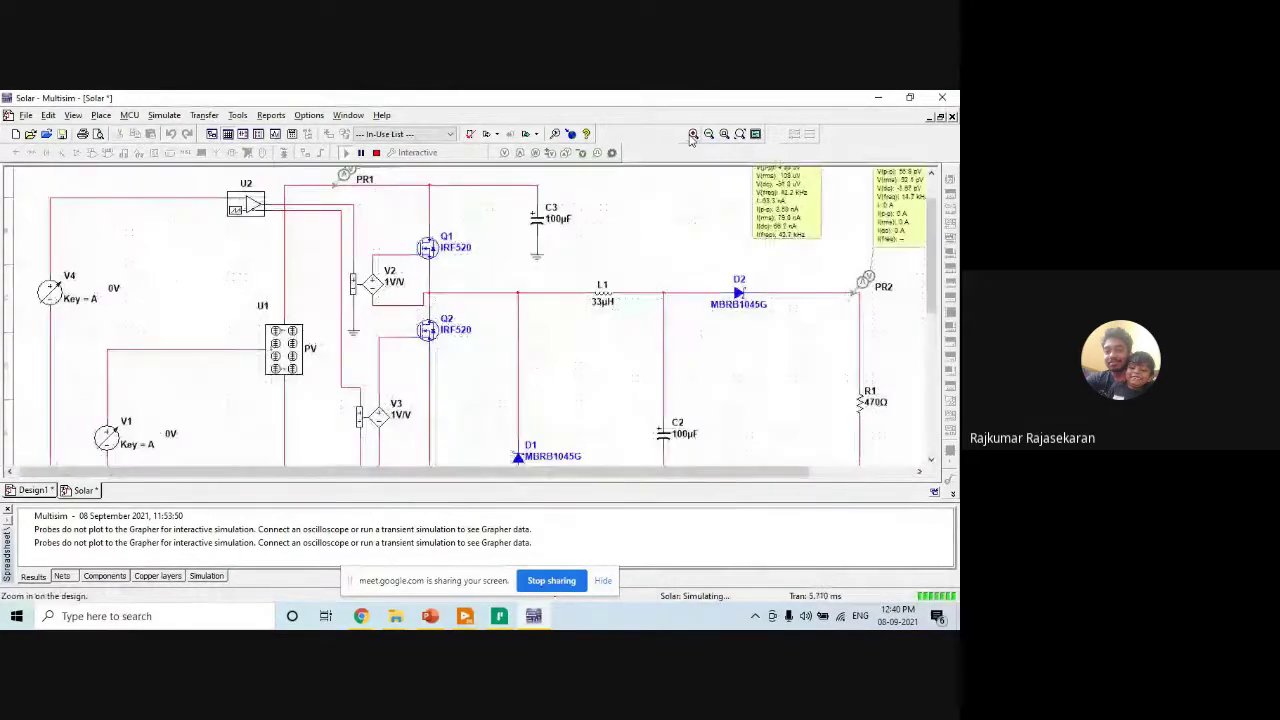
drag(931, 264, 931, 240)
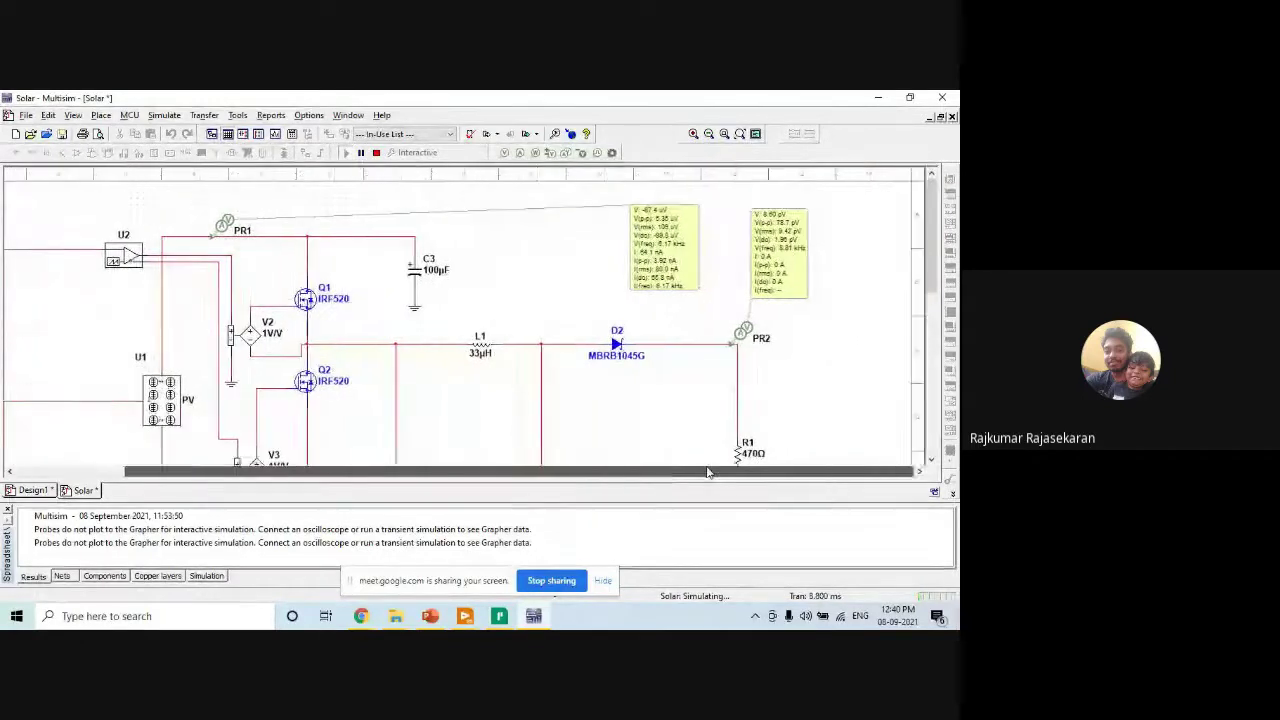